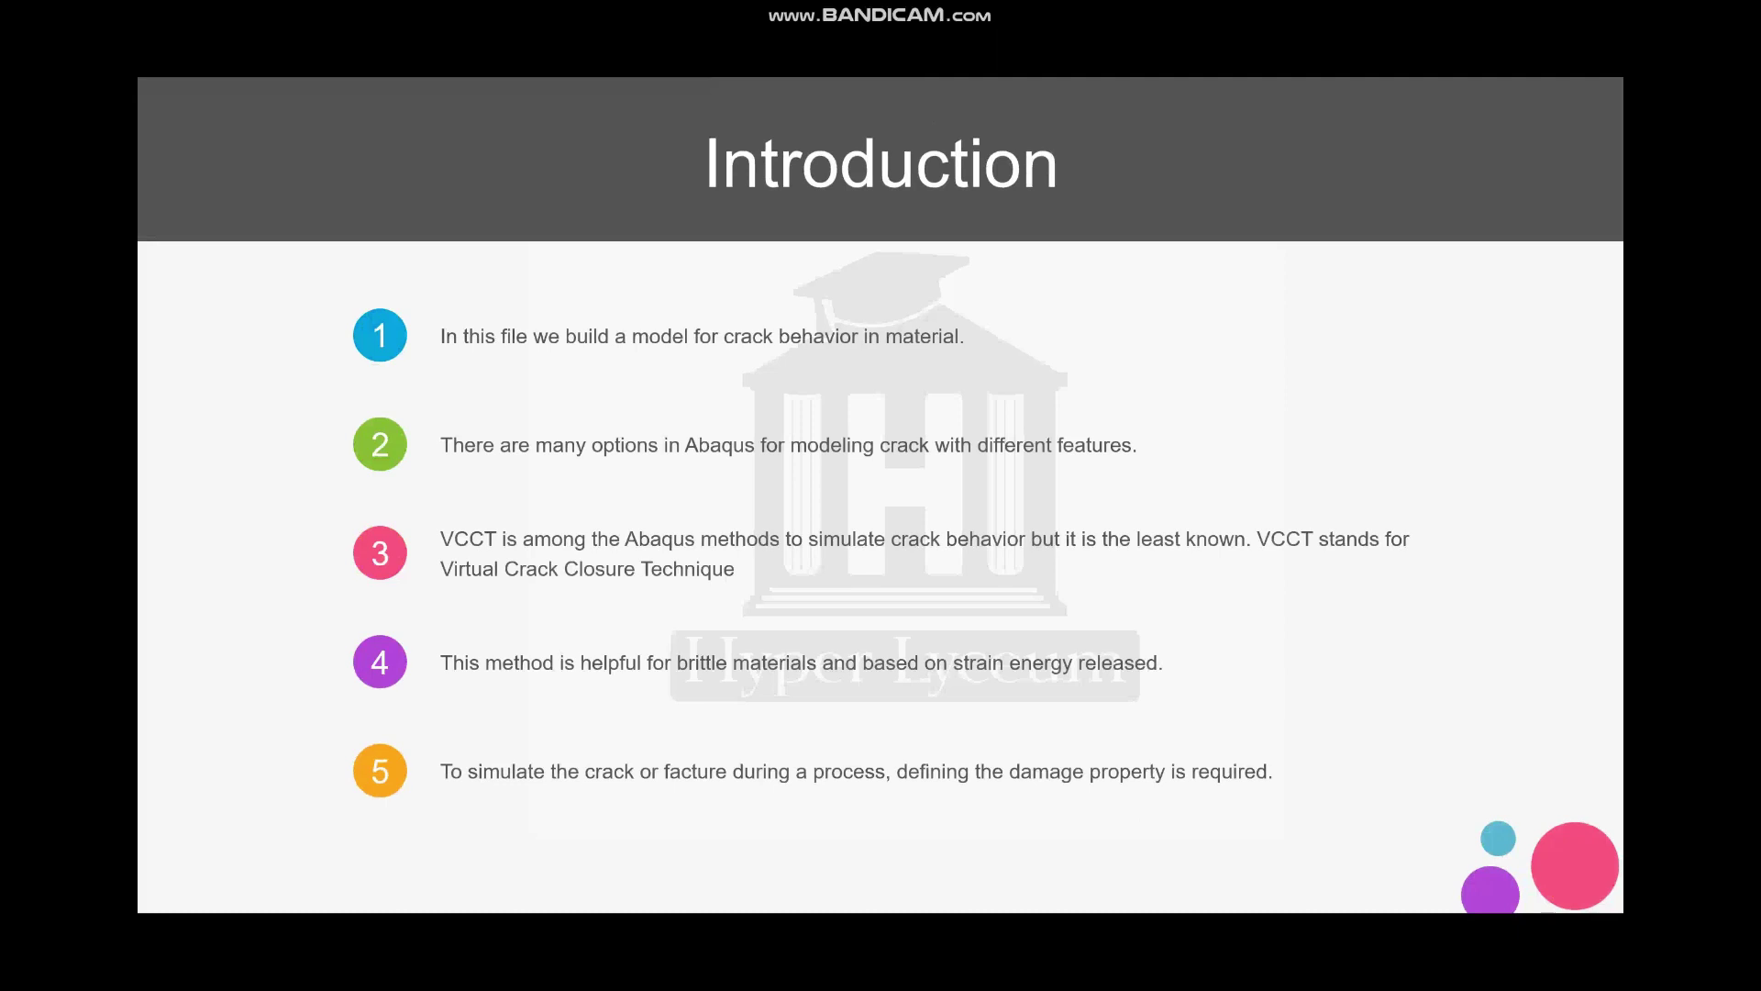
Advance the slideshow through the VCCT criterion slide and the BK, Power and Reeder law slides
key("Right")
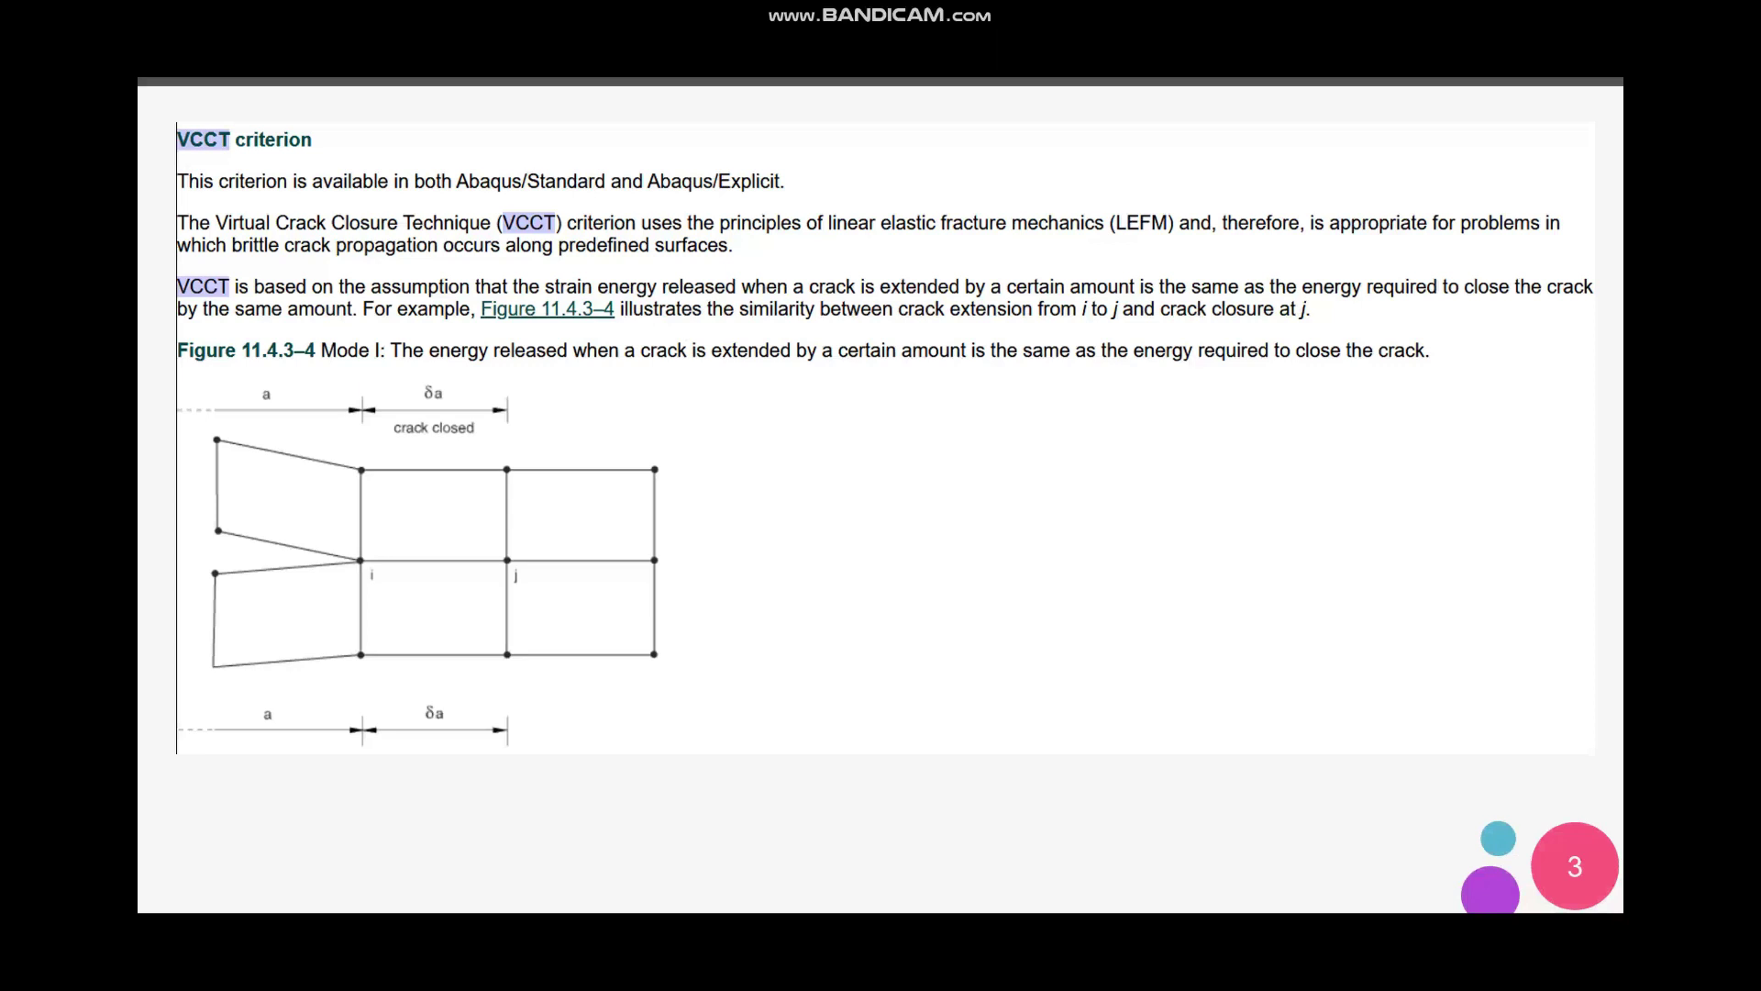
left_click(700, 388)
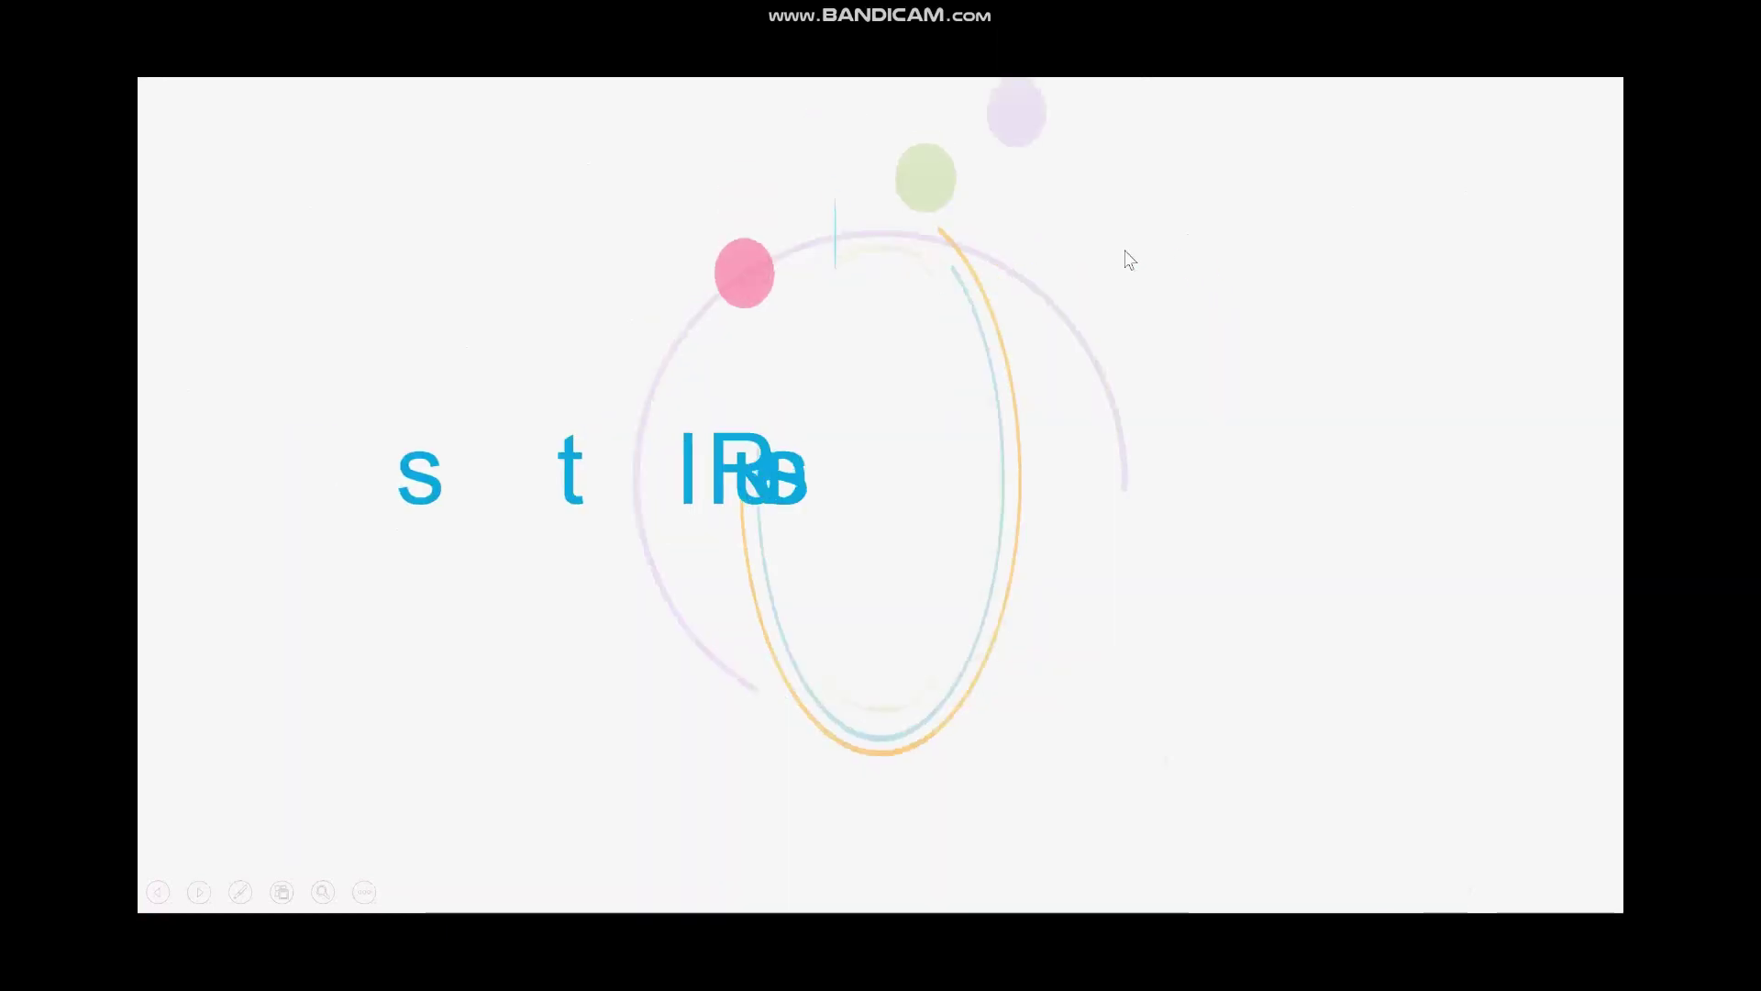
Advance from the Results slide to the Mises stress contour plot slides
left_click(1151, 307)
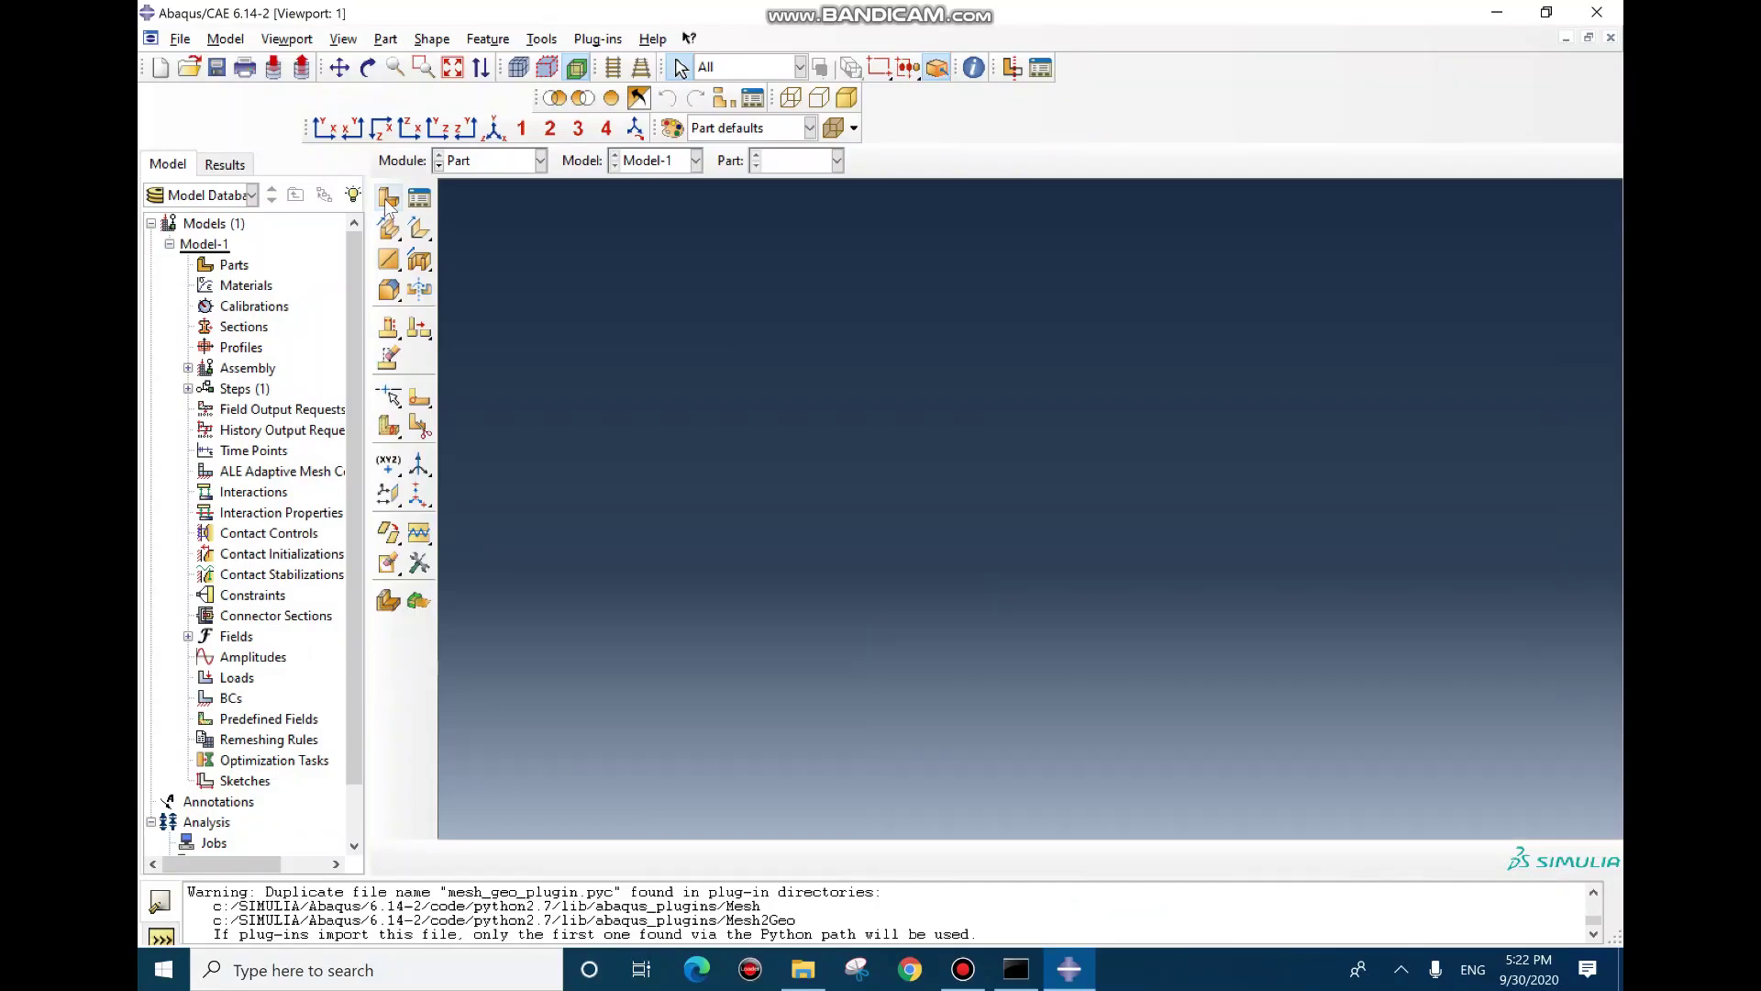
Start a new 3D shell part named Top plate
left_click(389, 200)
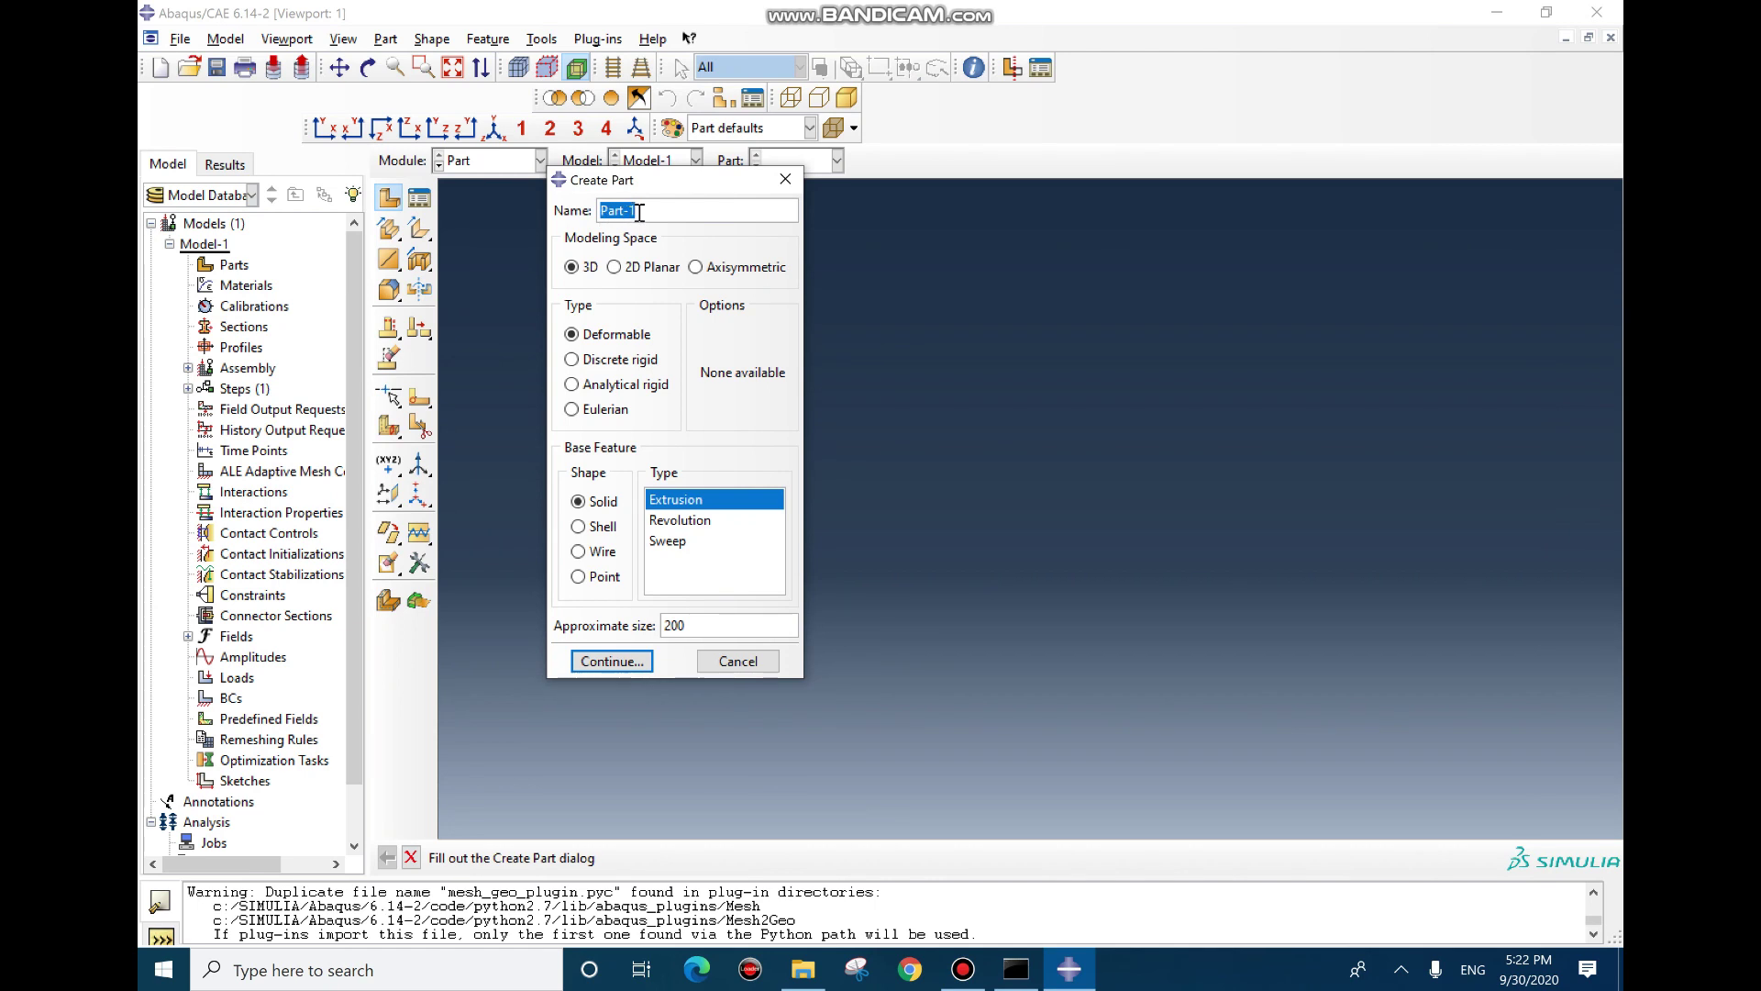
type("Top plate")
double_click(686, 626)
type("1")
left_click(586, 528)
left_click(623, 660)
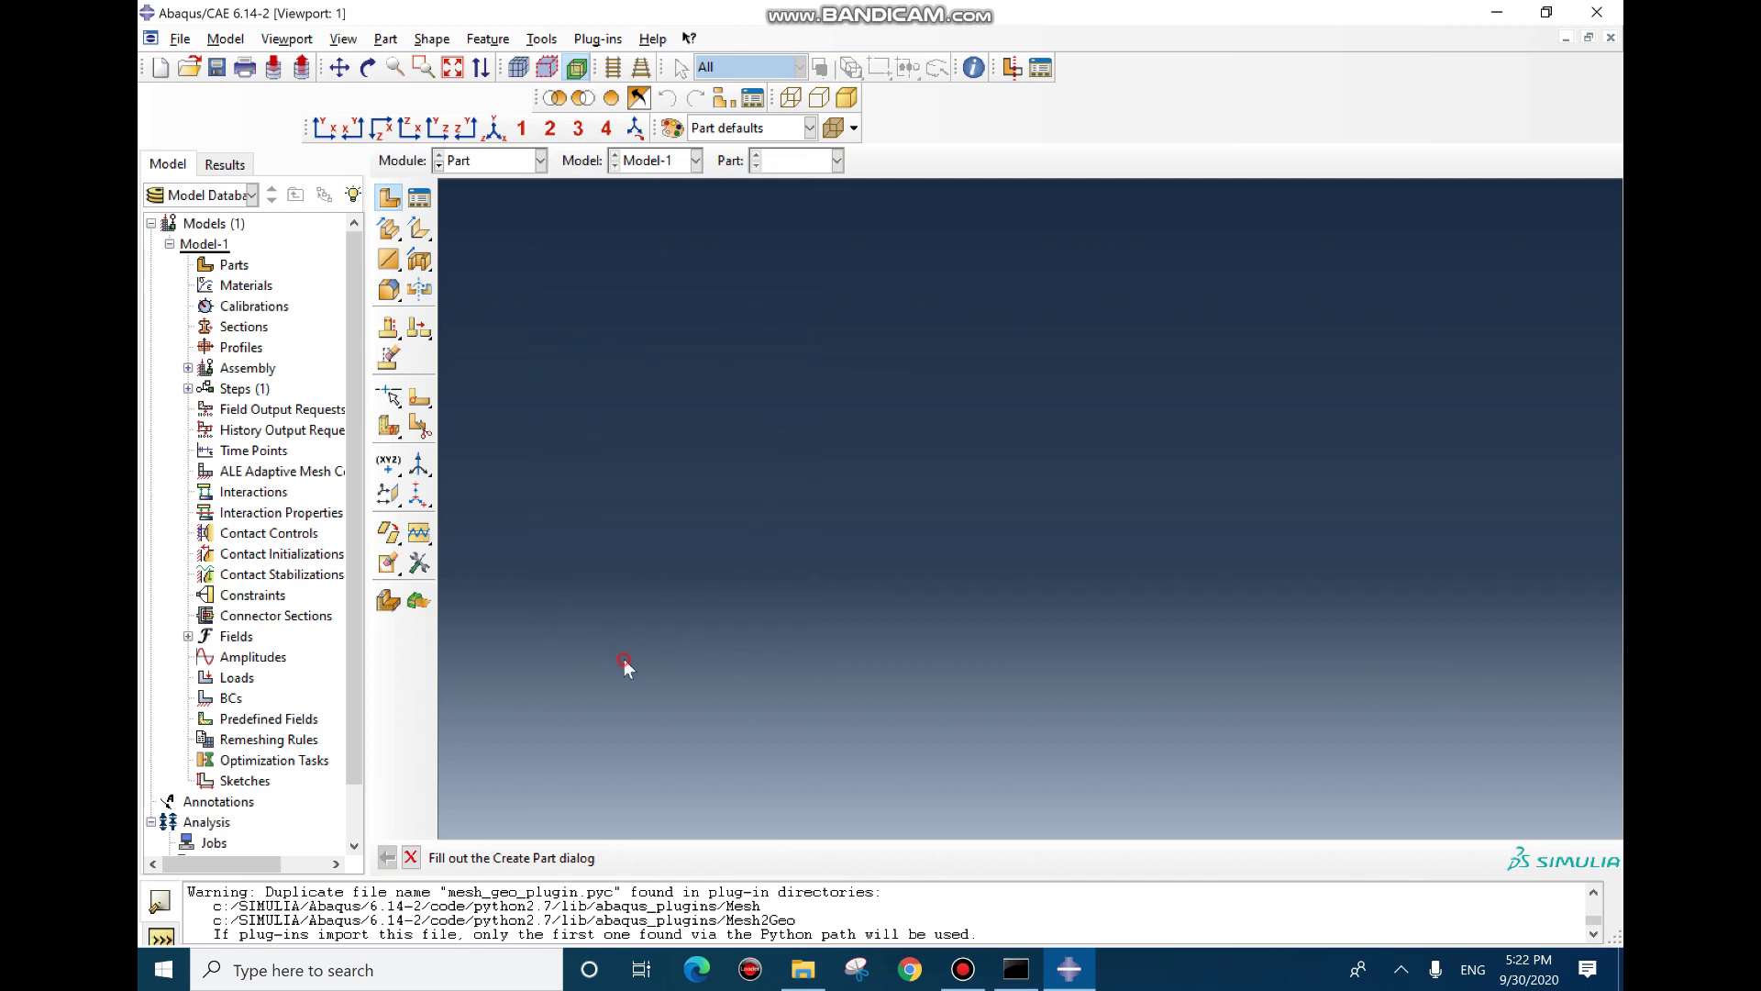
Sketch a rectangle from 80,20 to 0,0 and finish the Top plate part
left_click(420, 229)
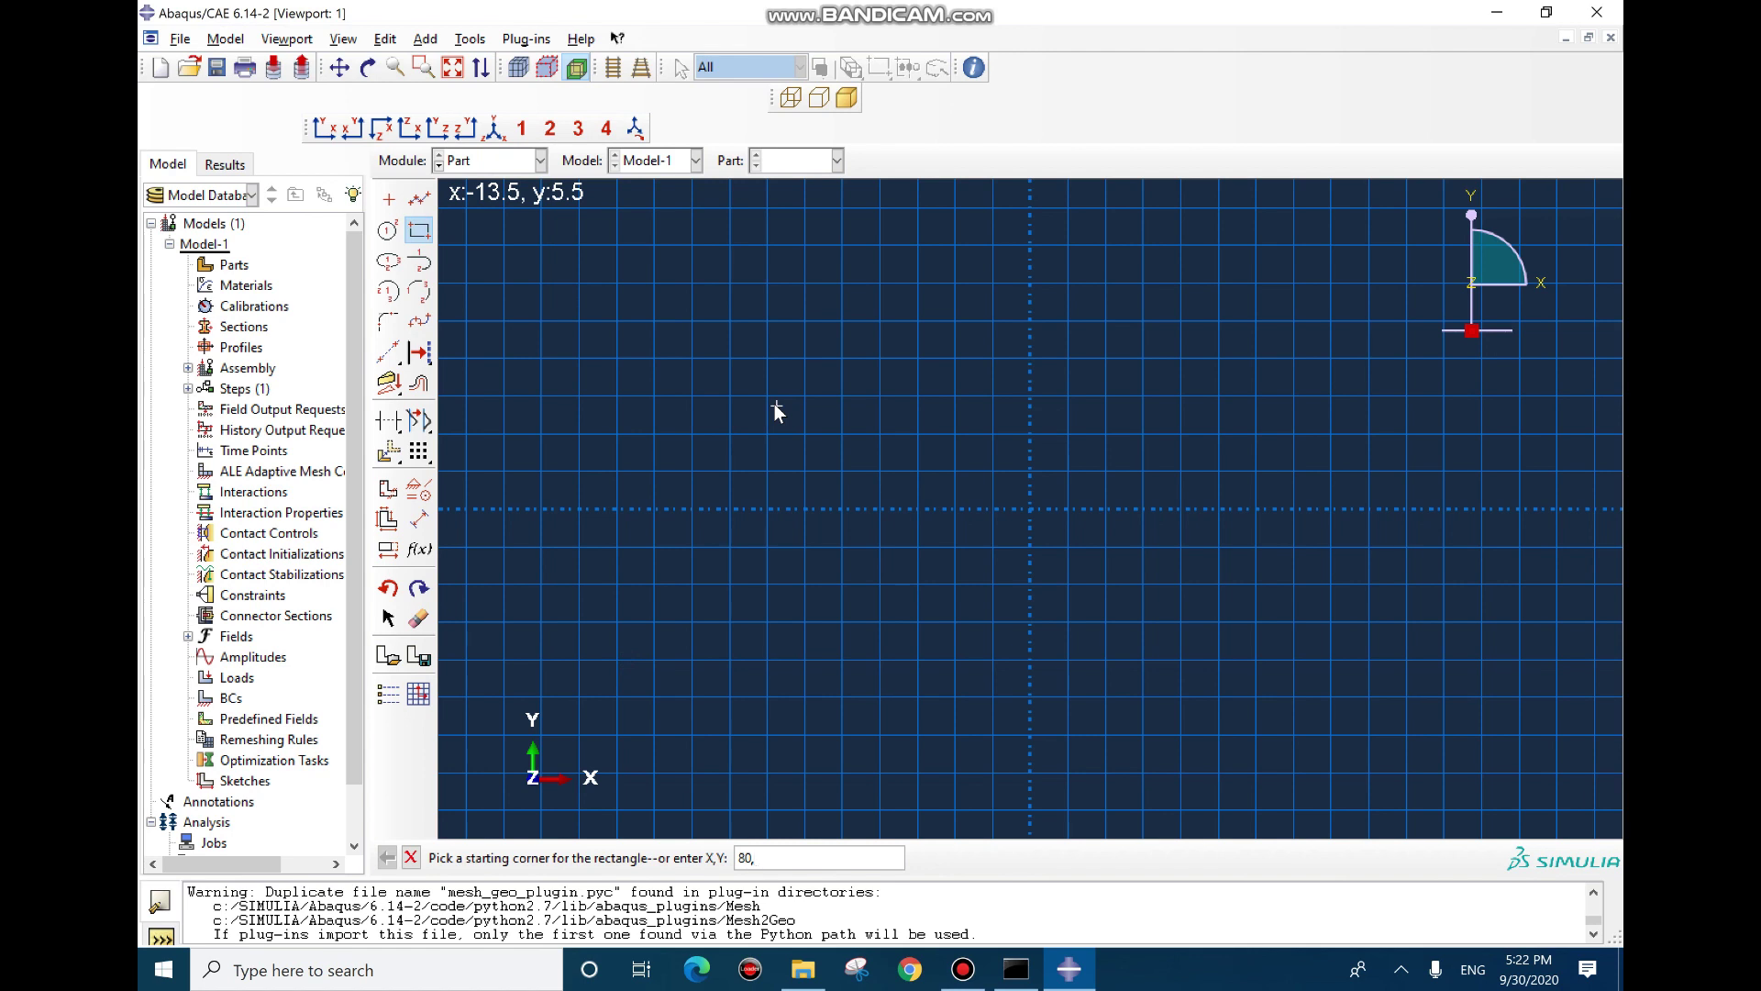
type("80,20")
key("Return")
type("0,0")
key("Return")
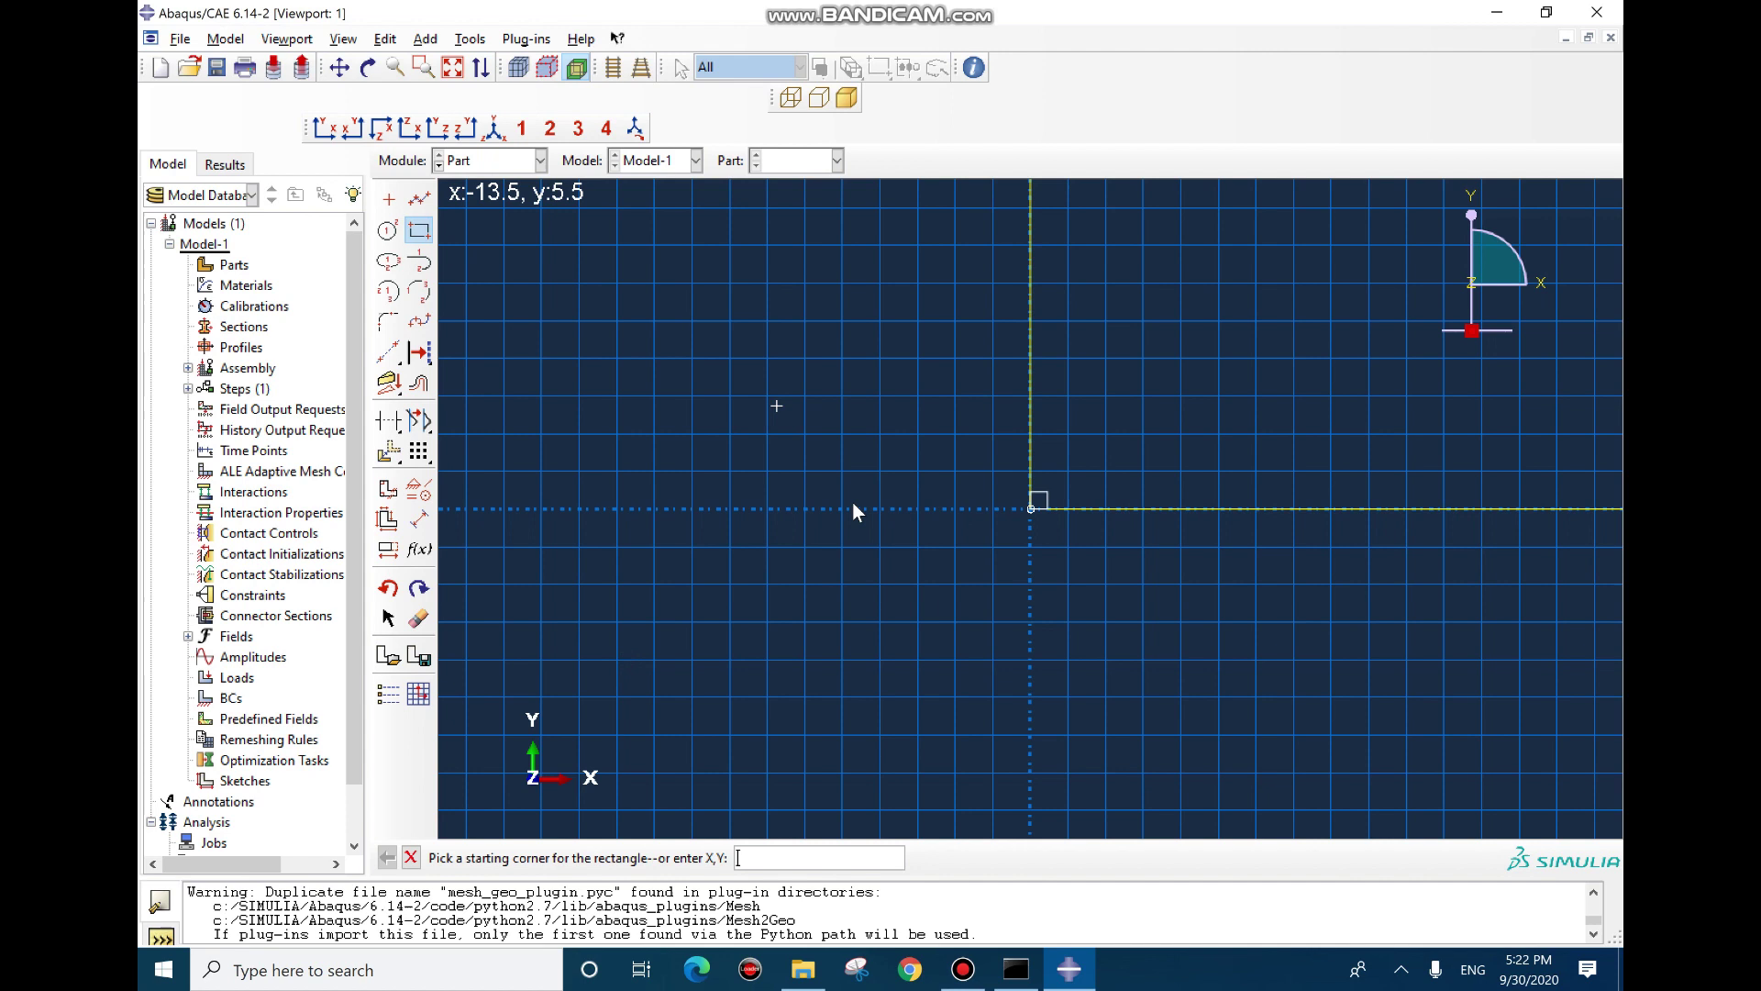
left_click(409, 859)
left_click(668, 857)
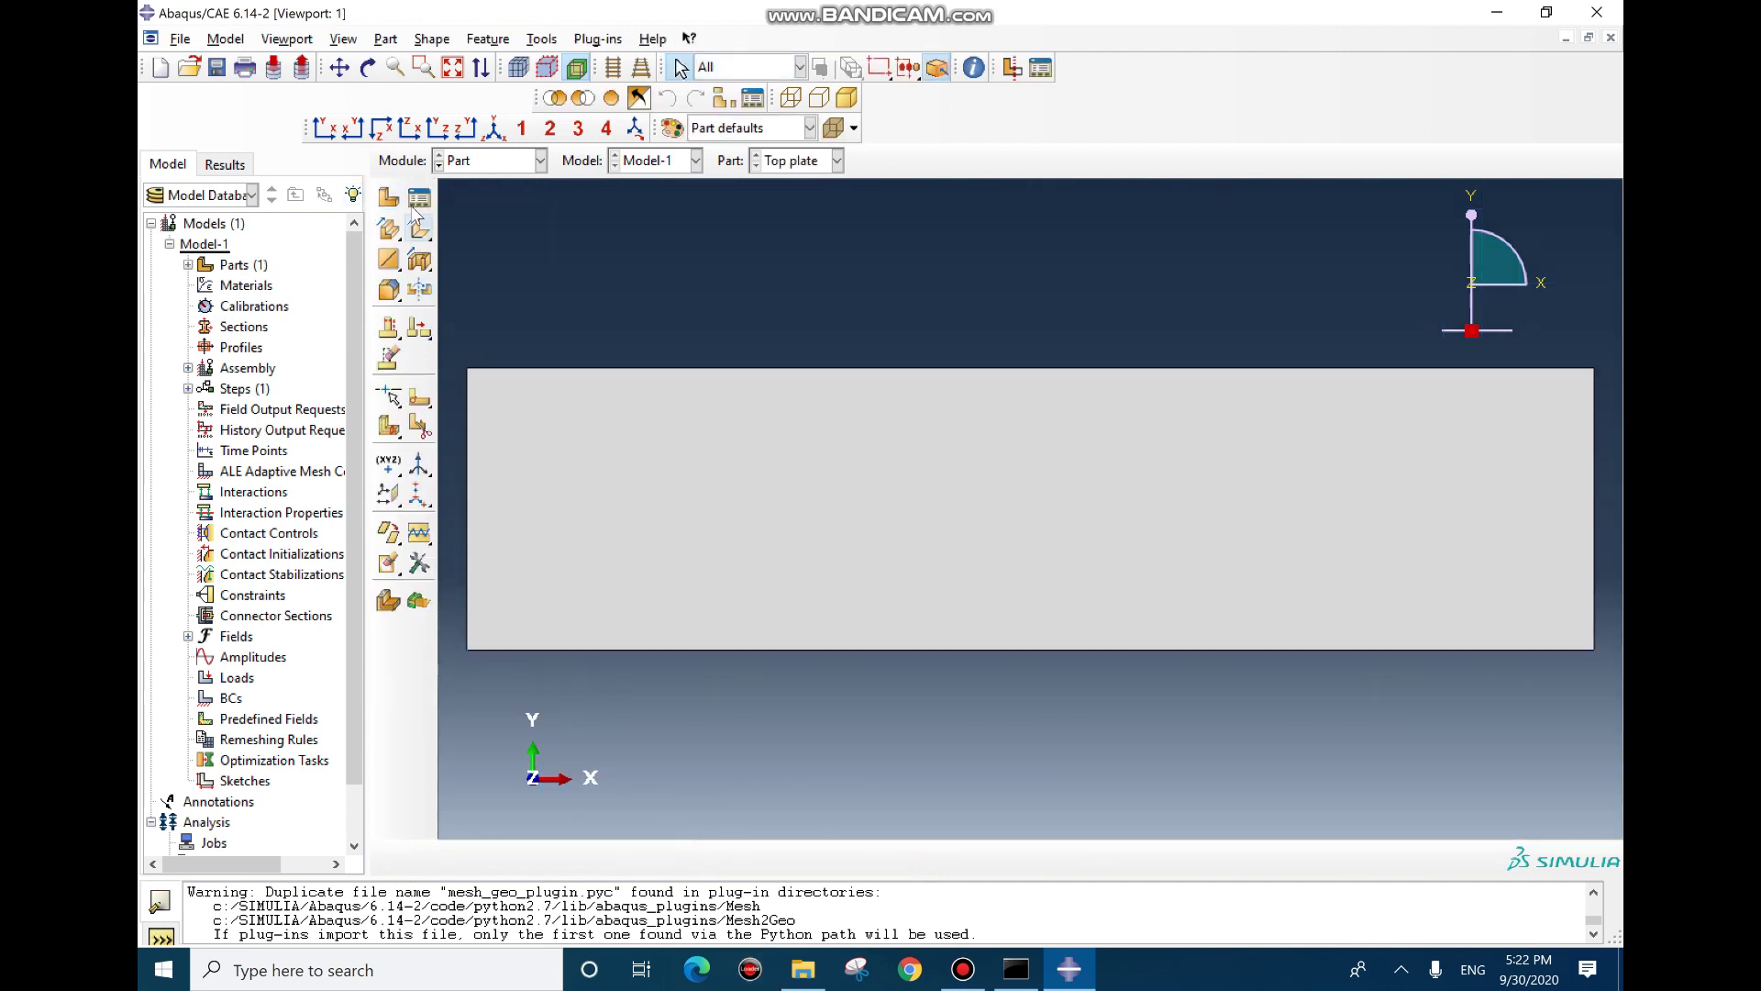
Start another planar shell part named Bottom
left_click(389, 198)
type("Bo")
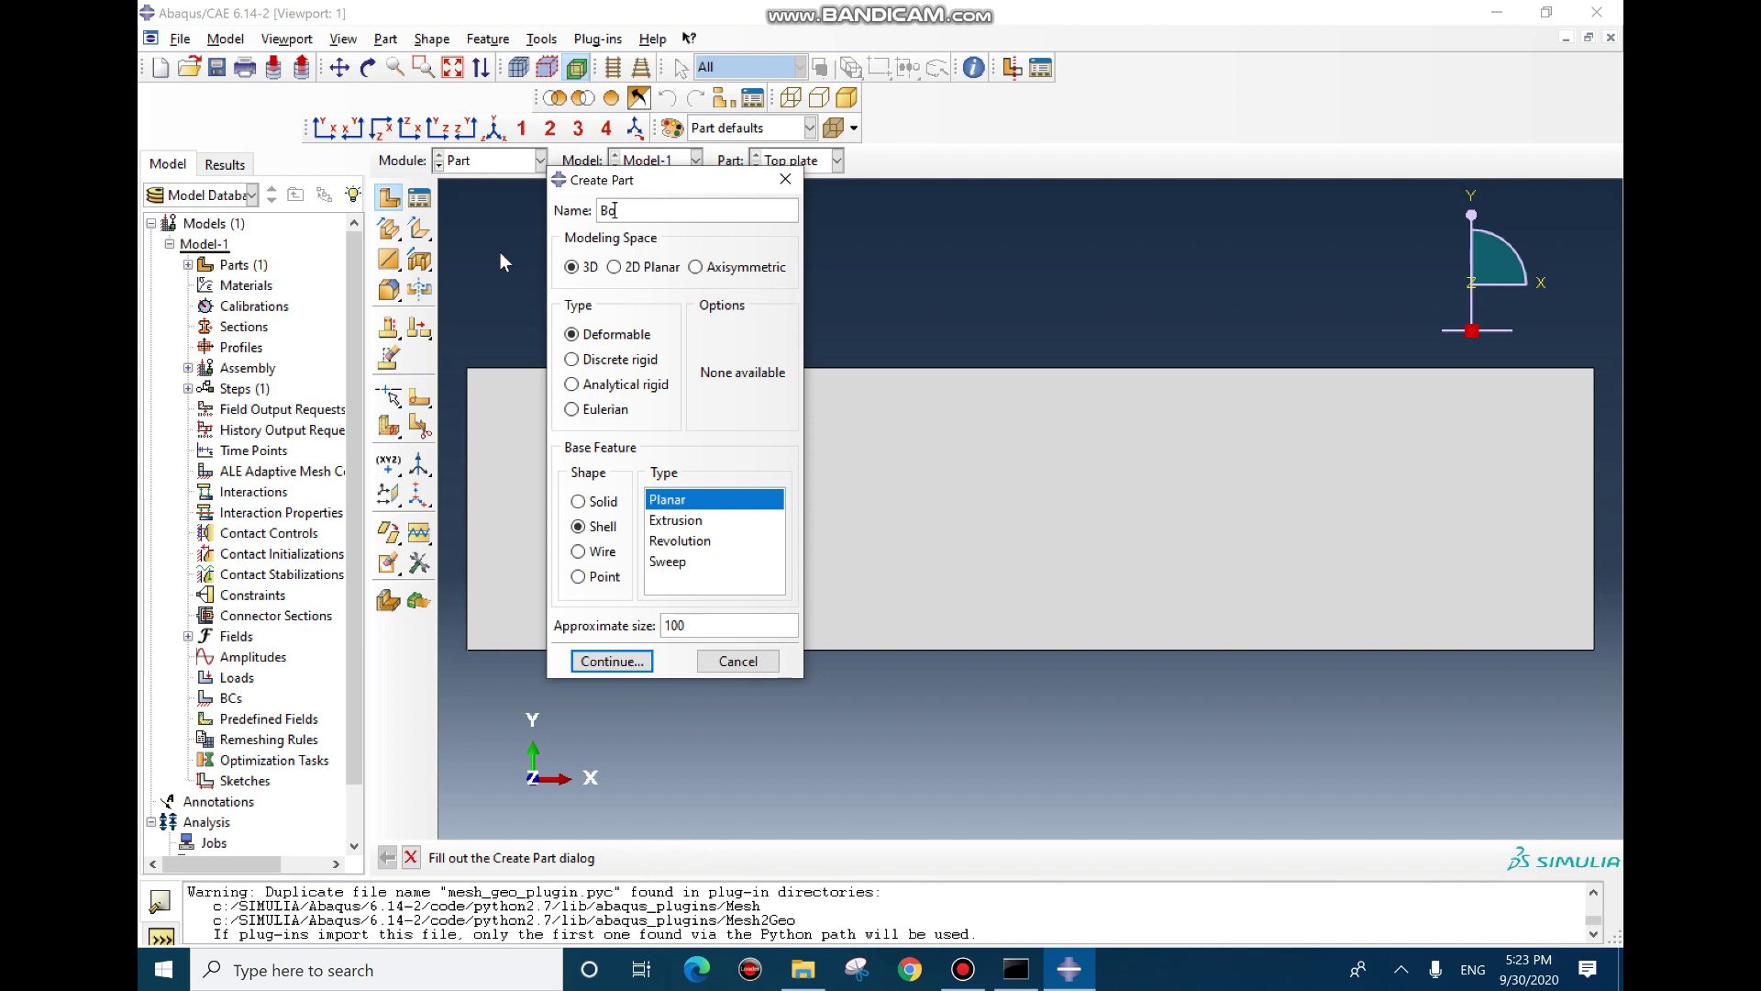
type("ttomP")
left_click(612, 660)
Sketch a rectangle from 100,20 to 0,0 and finish the Bottom part
left_click(418, 229)
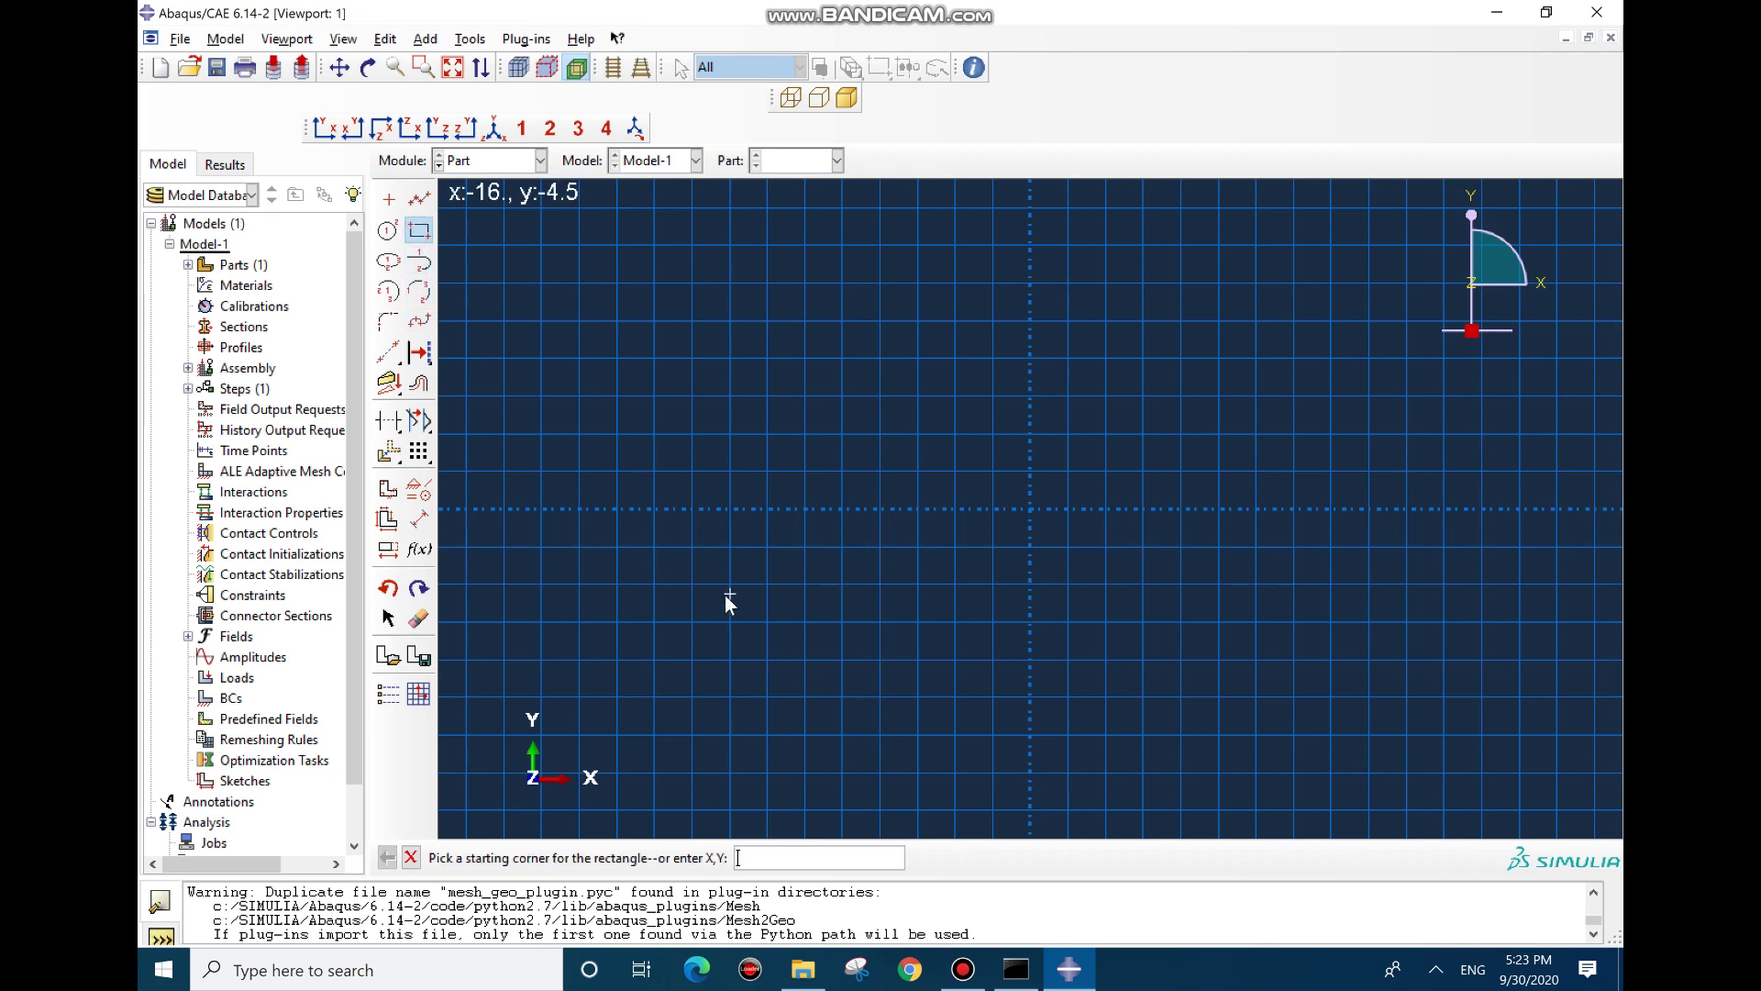
type("100")
key("BackSpace")
type(",20")
key("Return")
type("0,0")
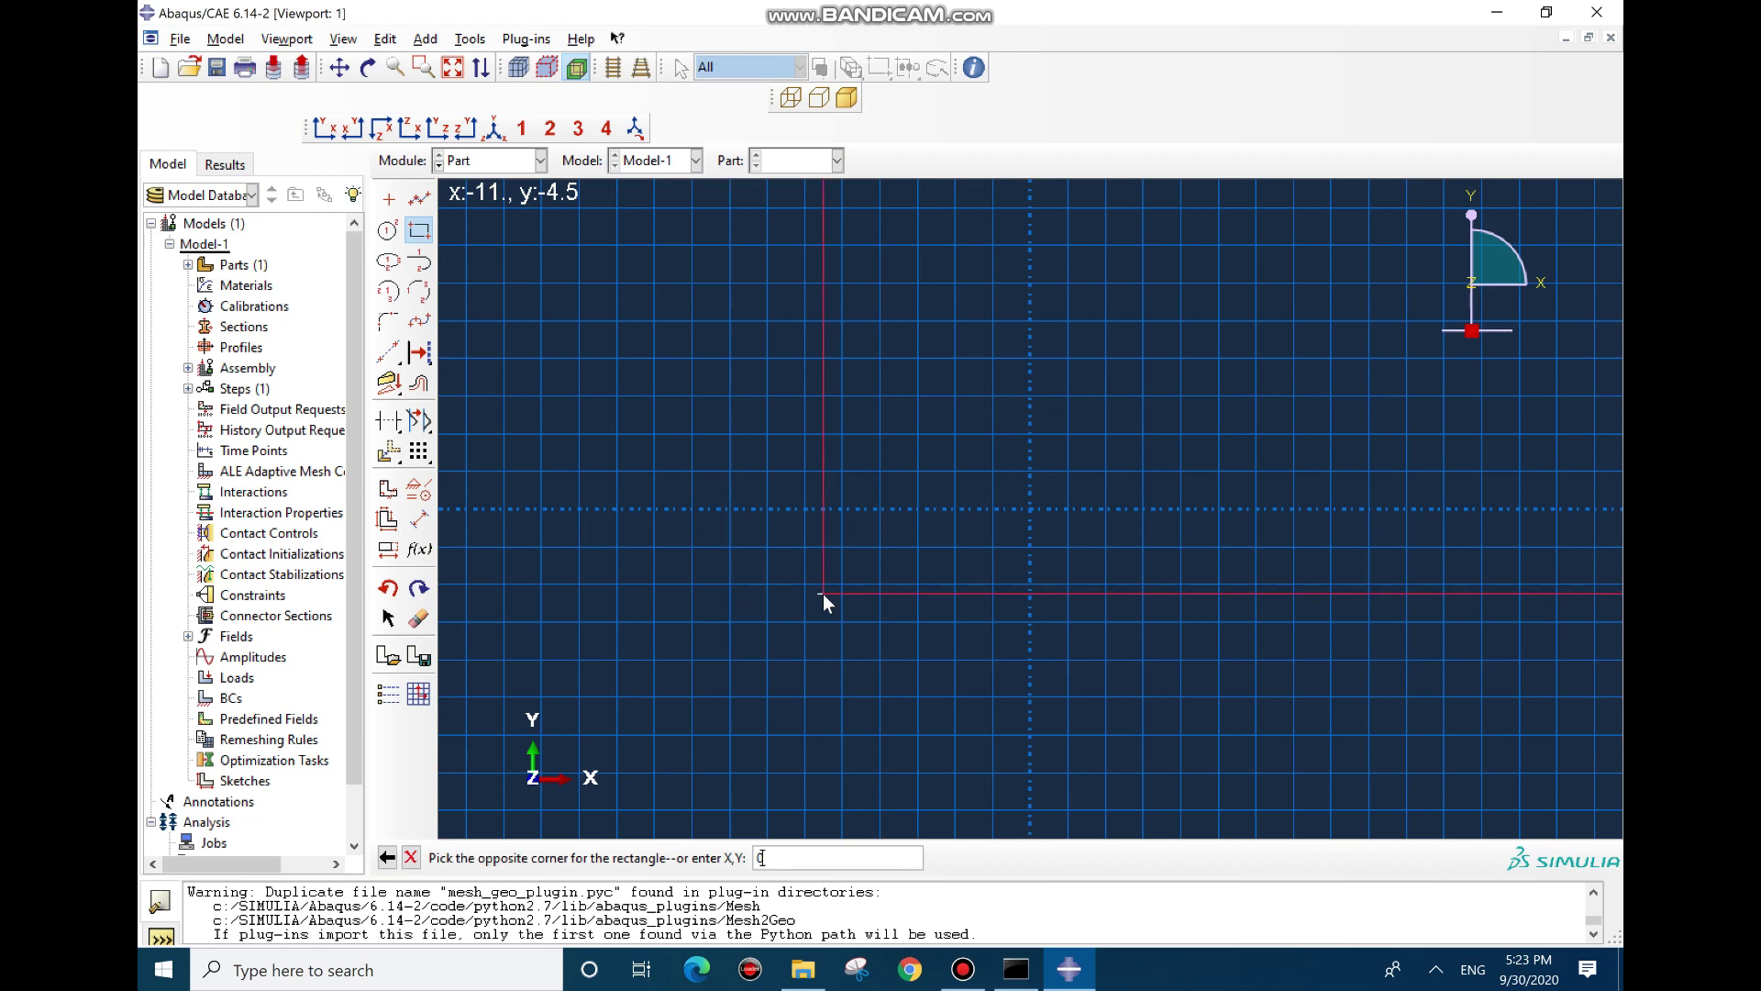
key("Return")
left_click(410, 857)
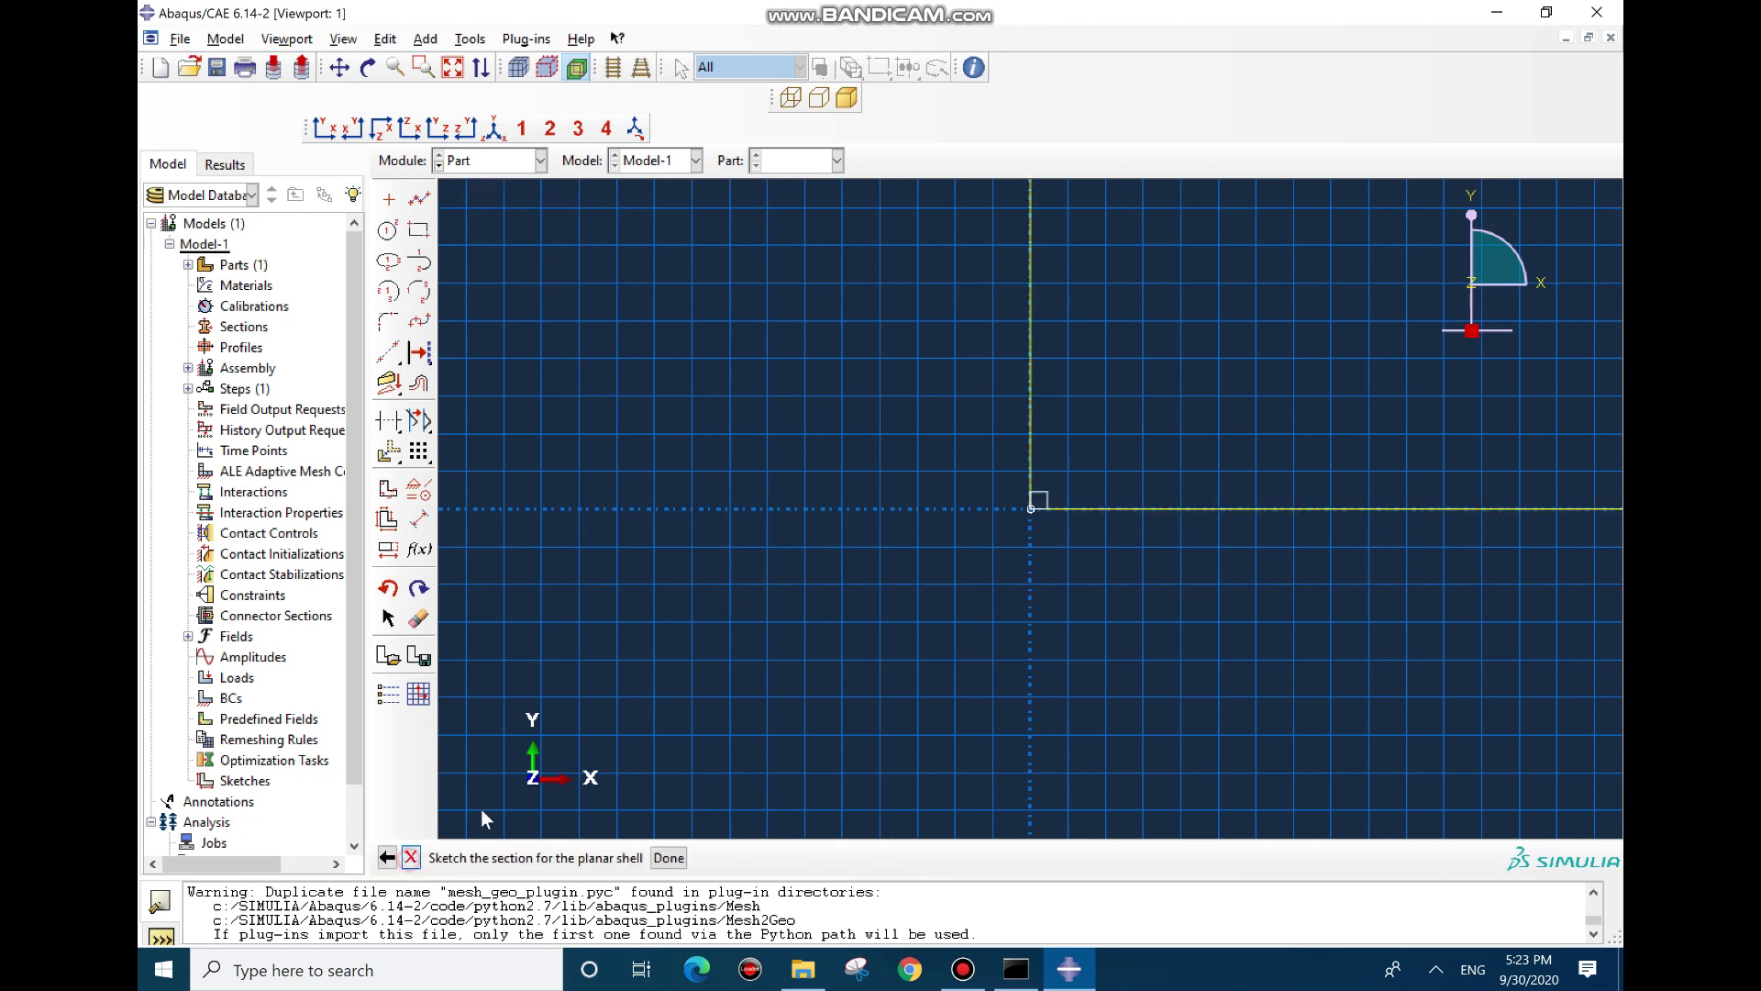
left_click(664, 860)
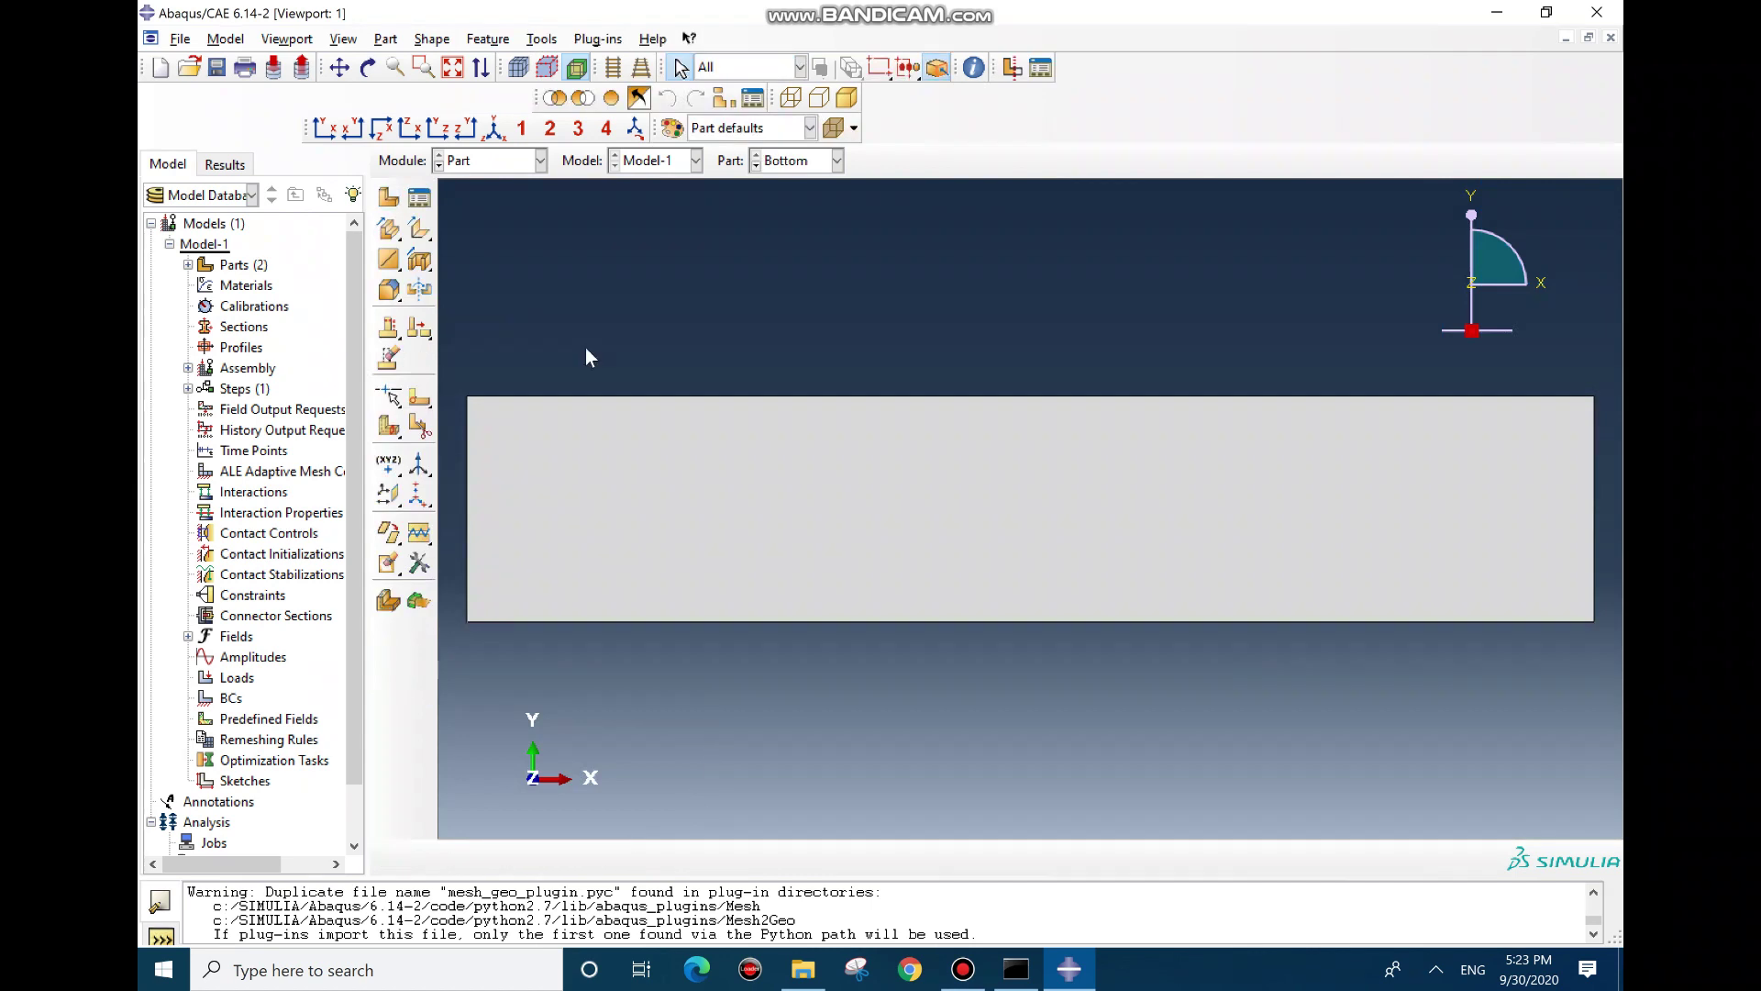
In the Property module, create Material-1, elastic with Young's modulus 200e3 and Poisson's ratio 0.3
left_click(478, 162)
left_click(473, 206)
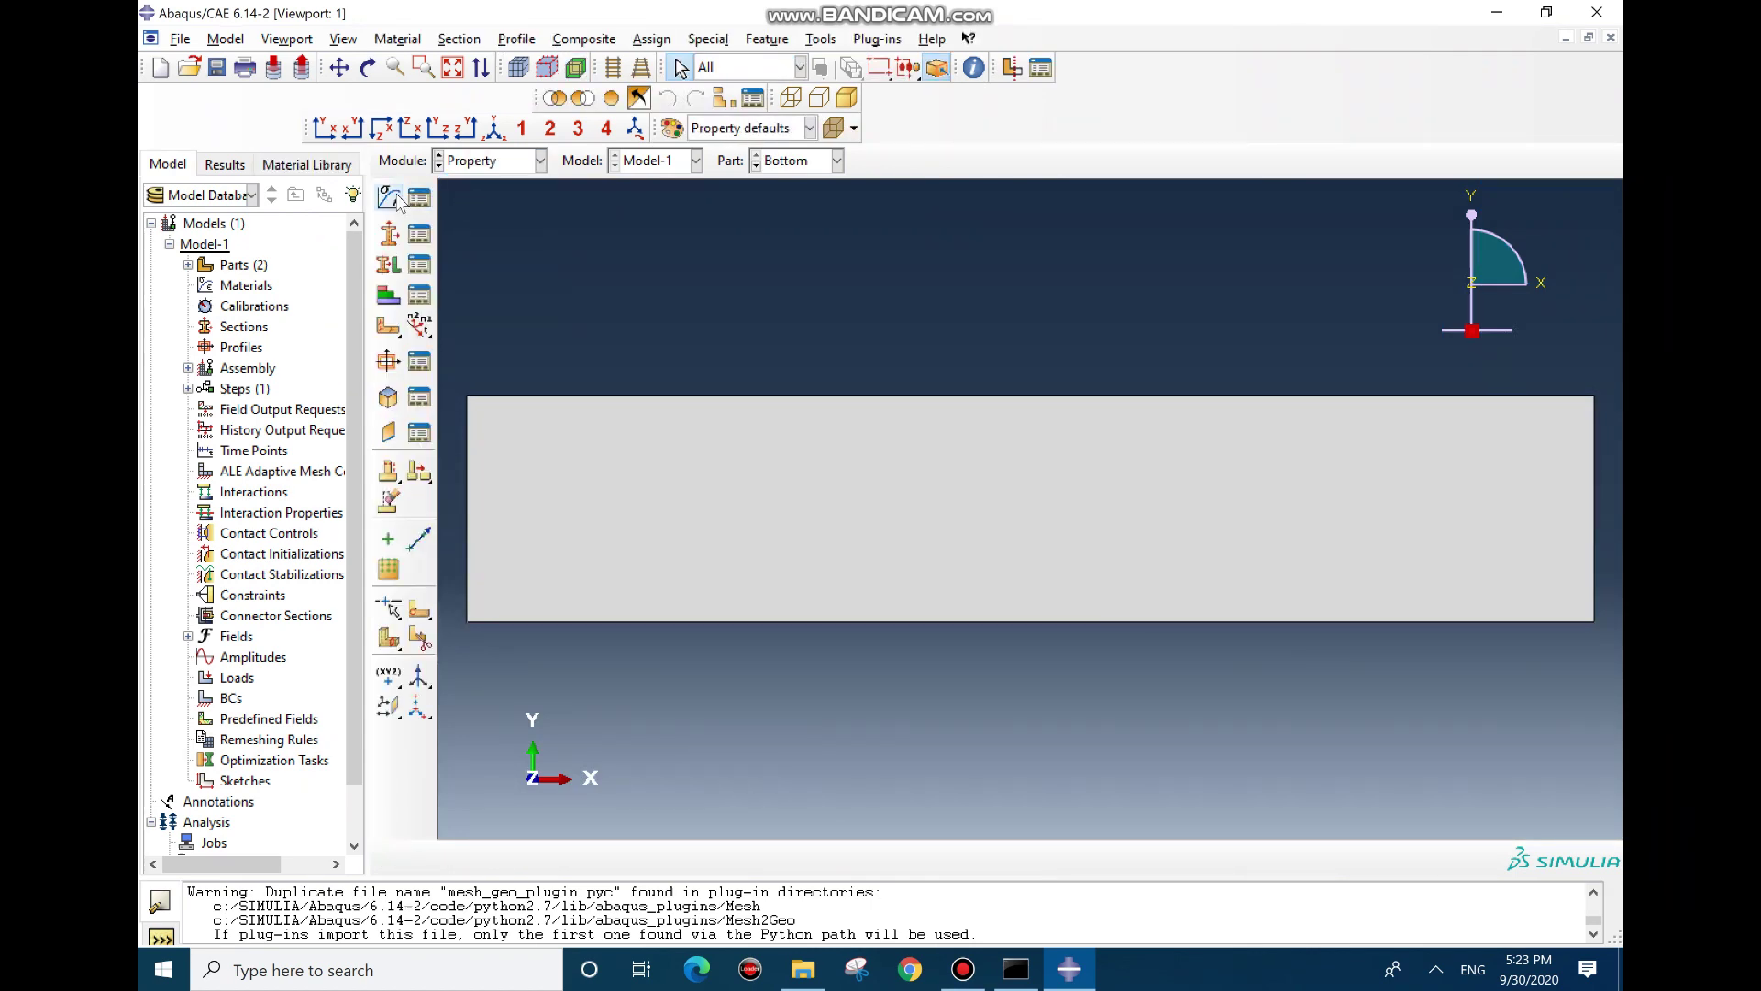
left_click(389, 197)
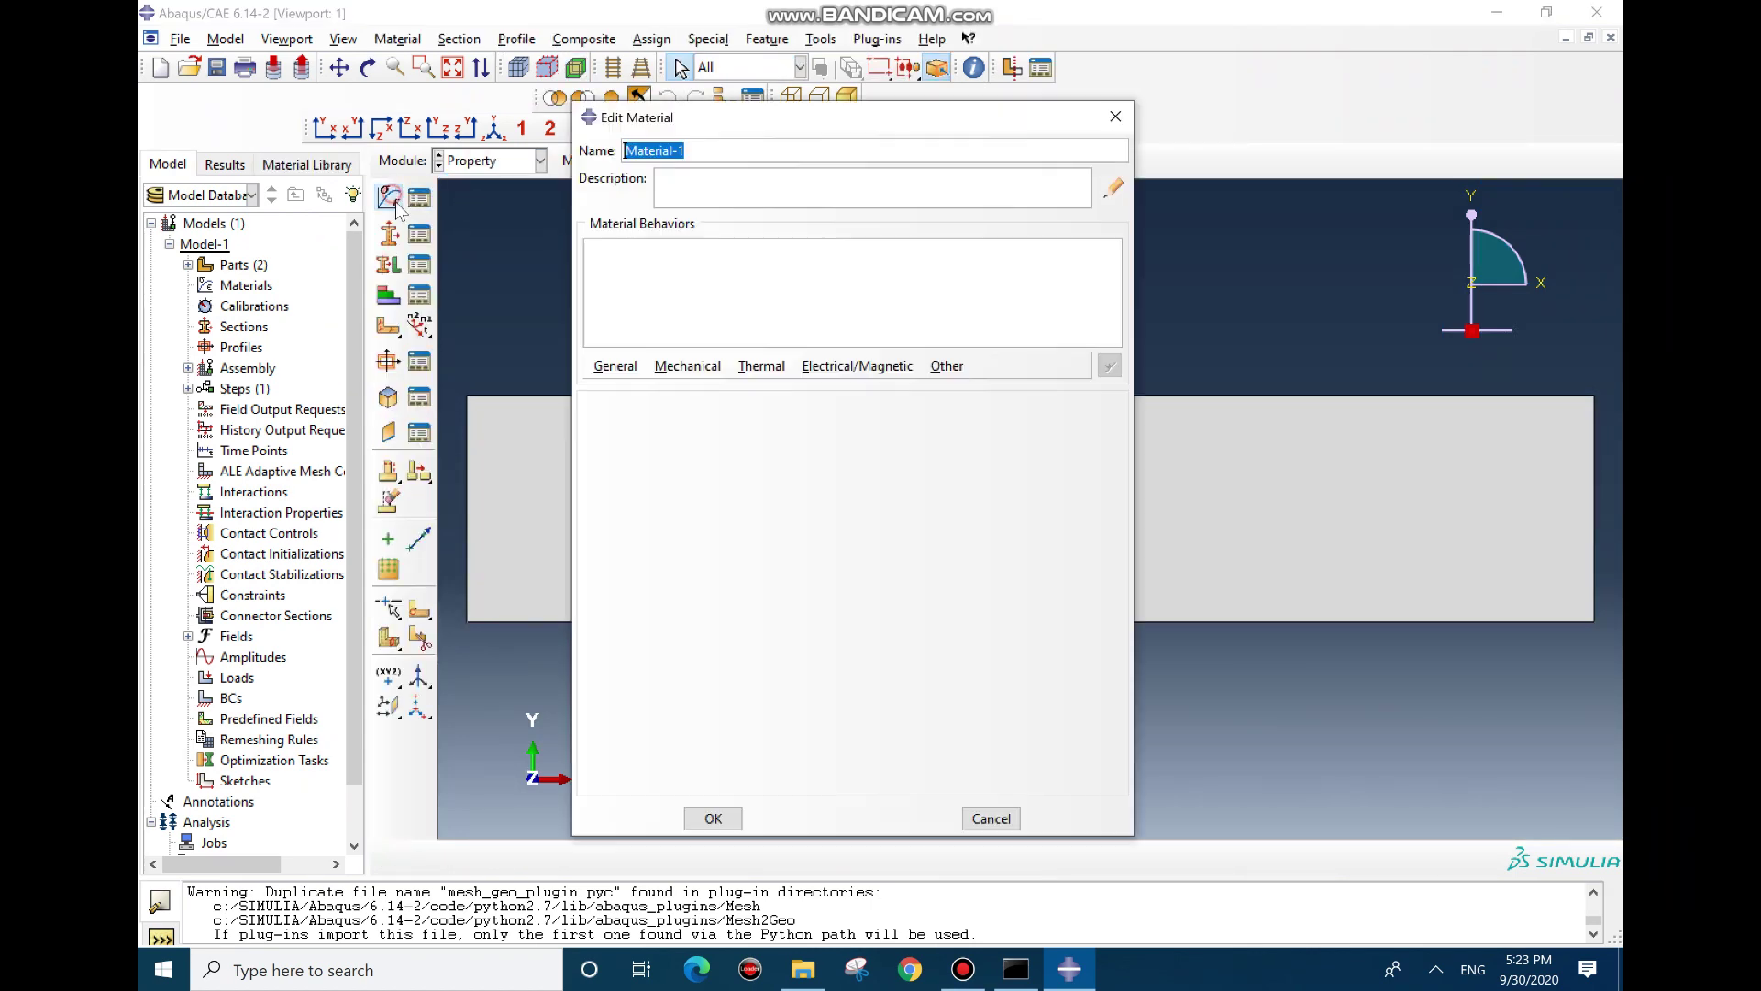
left_click(684, 371)
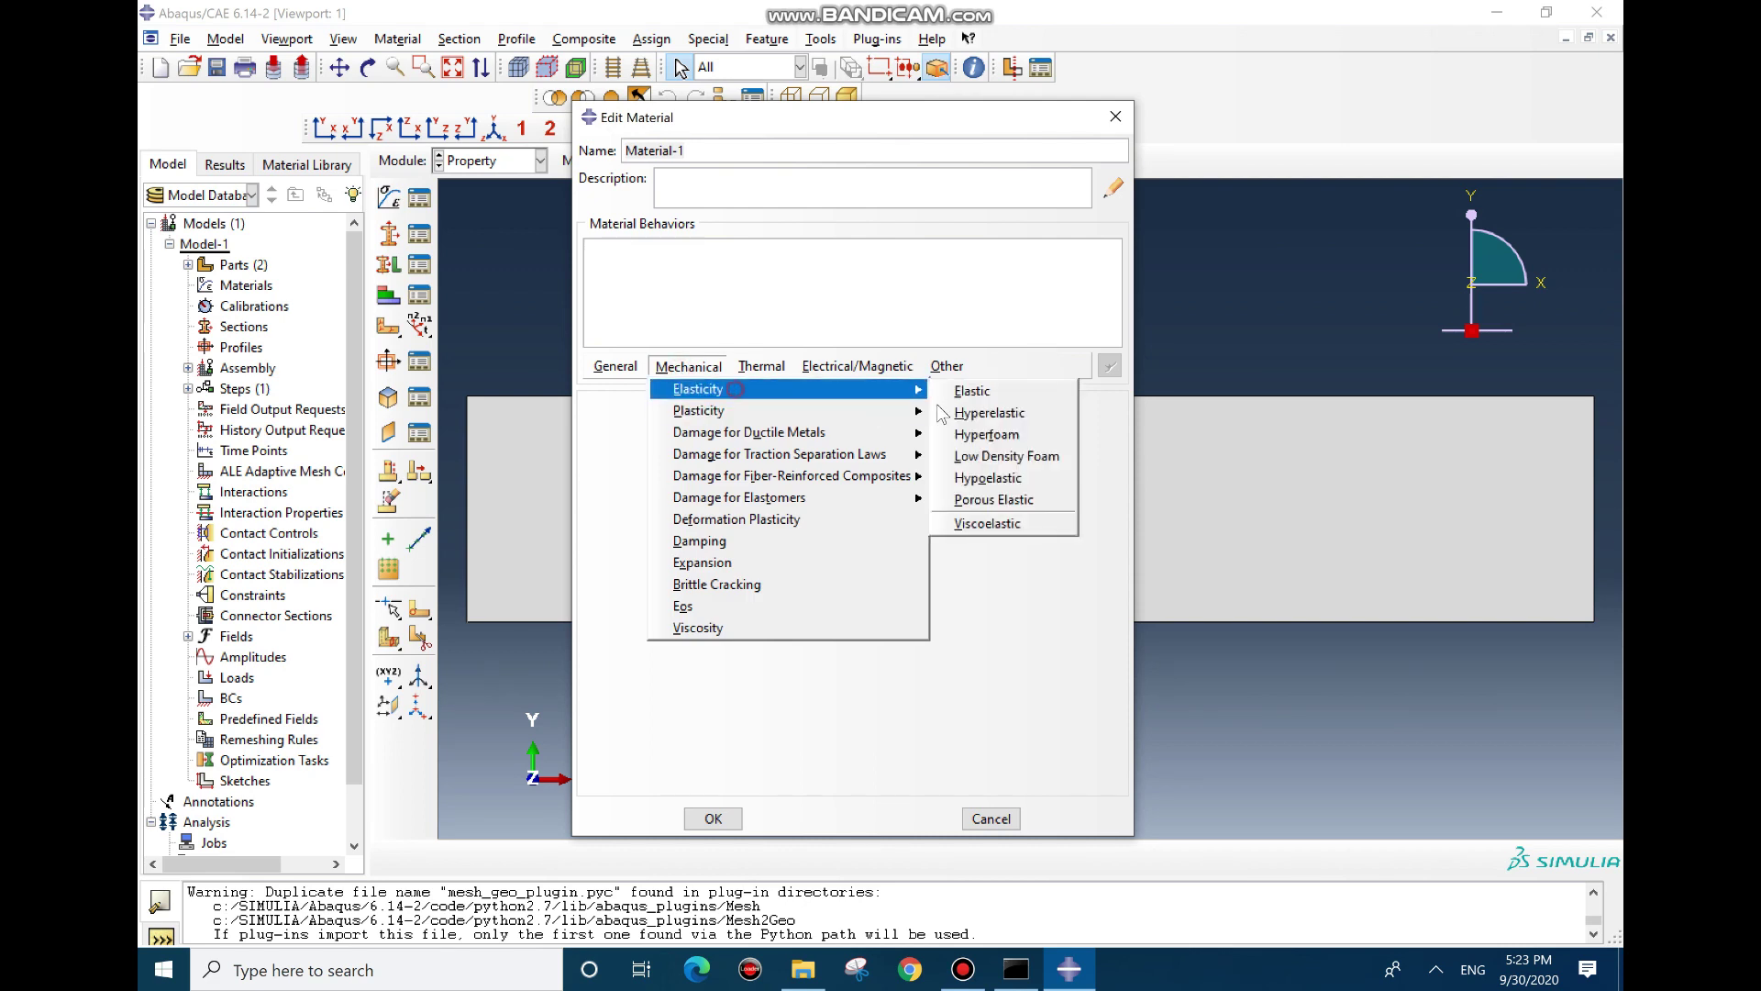
mouse_move(825, 389)
left_click(973, 390)
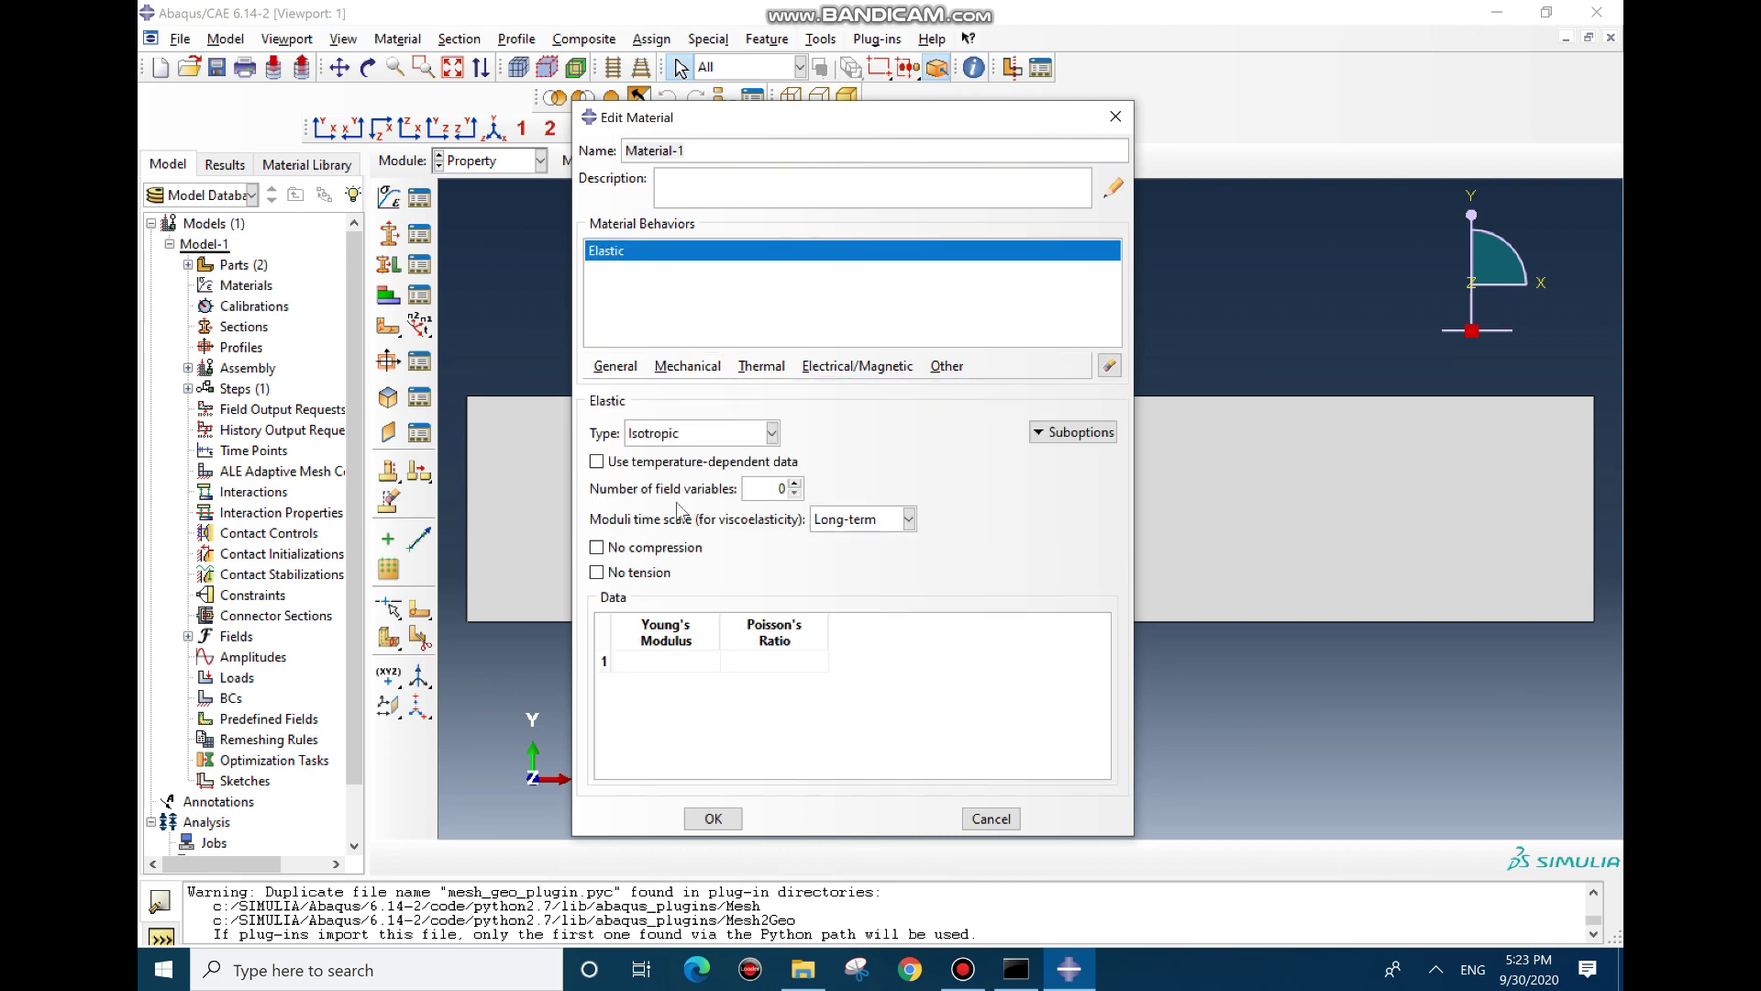
double_click(664, 661)
key("Tab")
type("0")
left_click(706, 823)
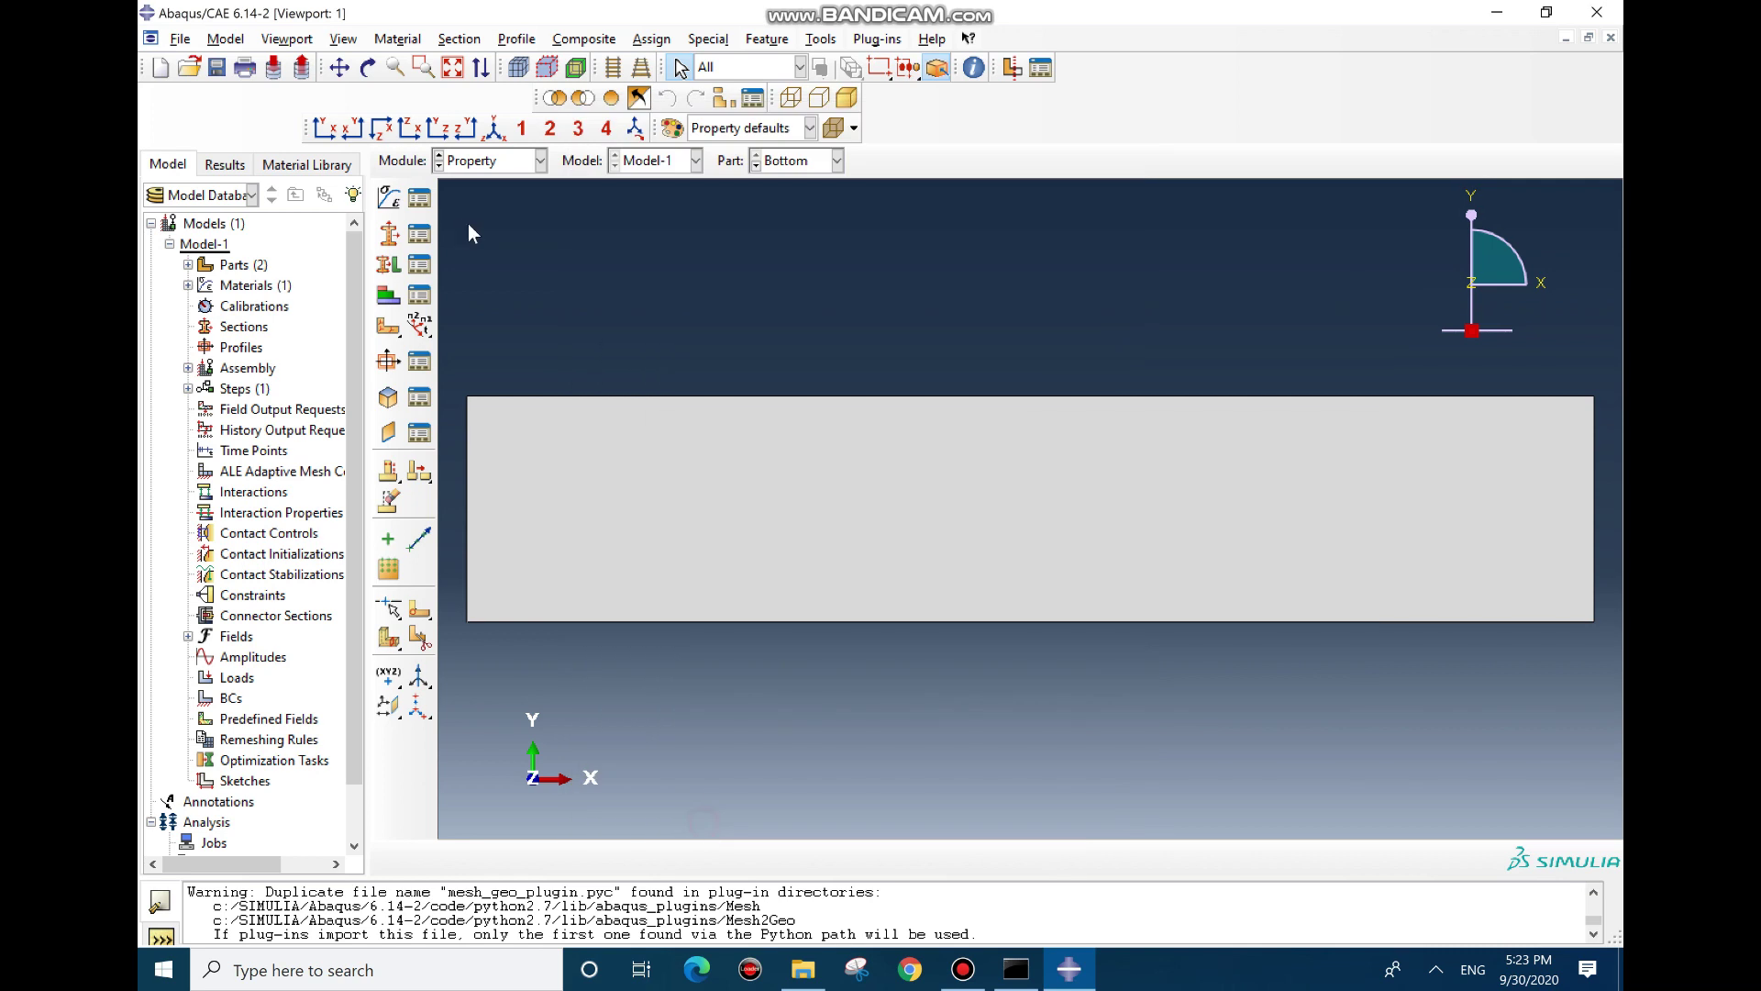
Create homogeneous shell section Section-1 using Material-1 with thickness 2
left_click(401, 239)
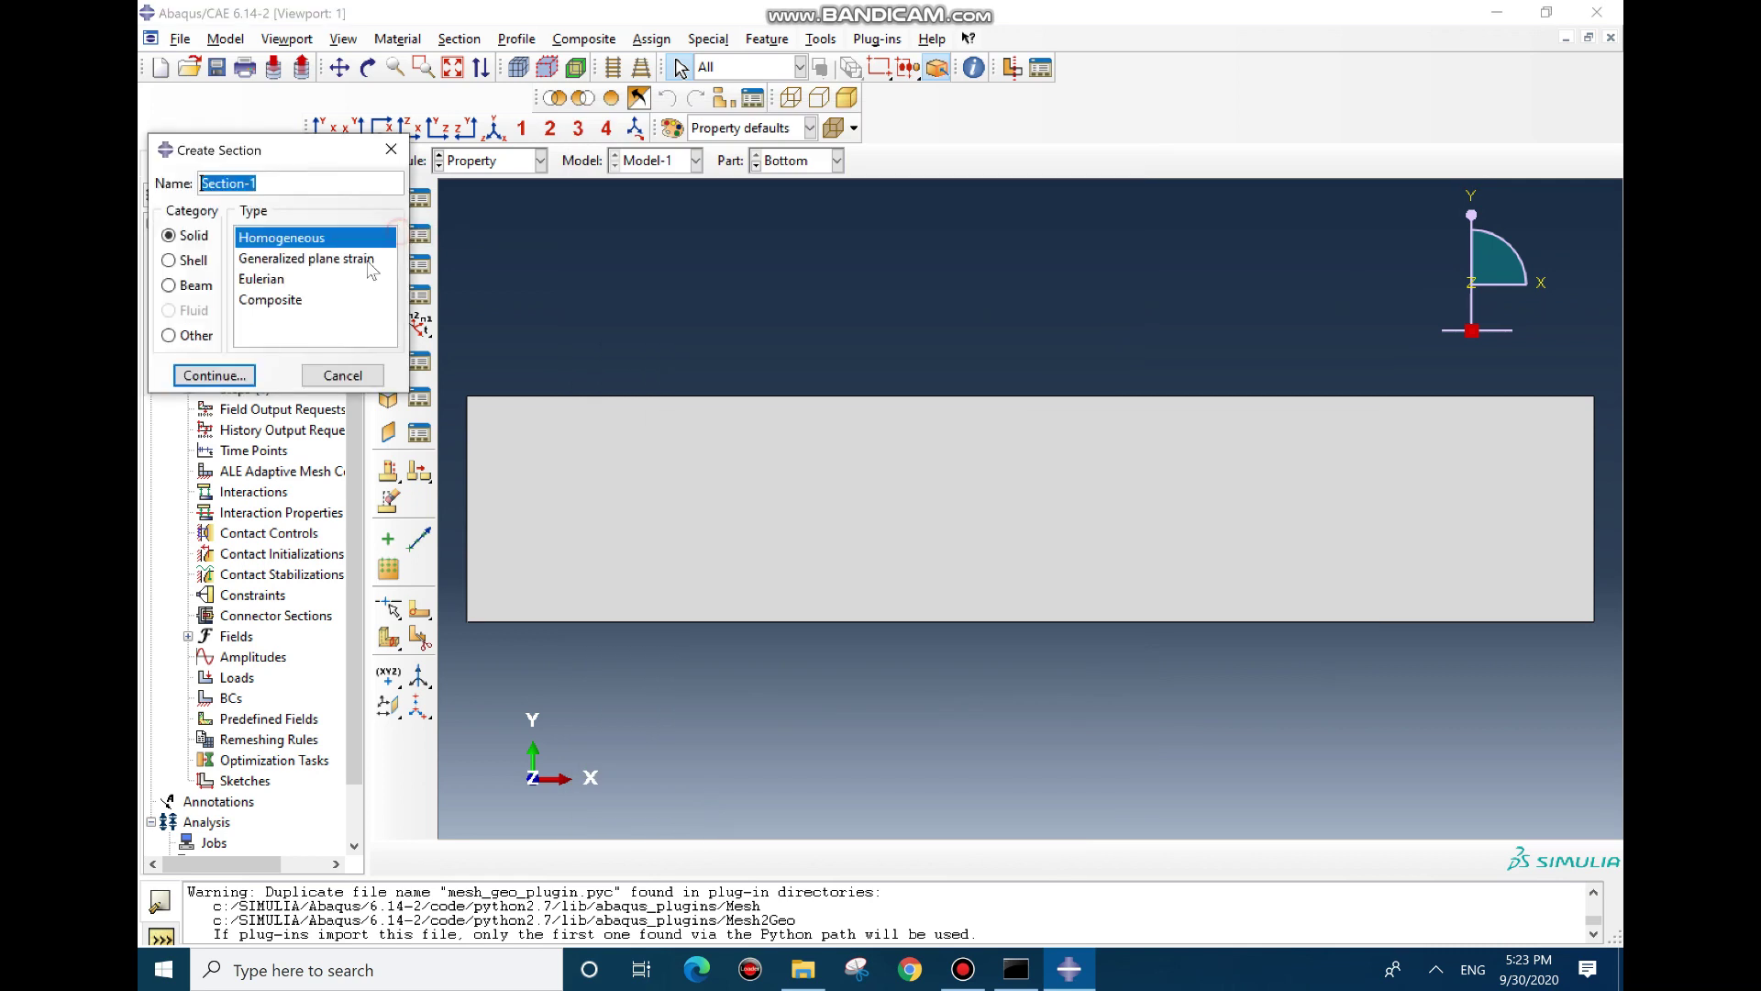
left_click(188, 264)
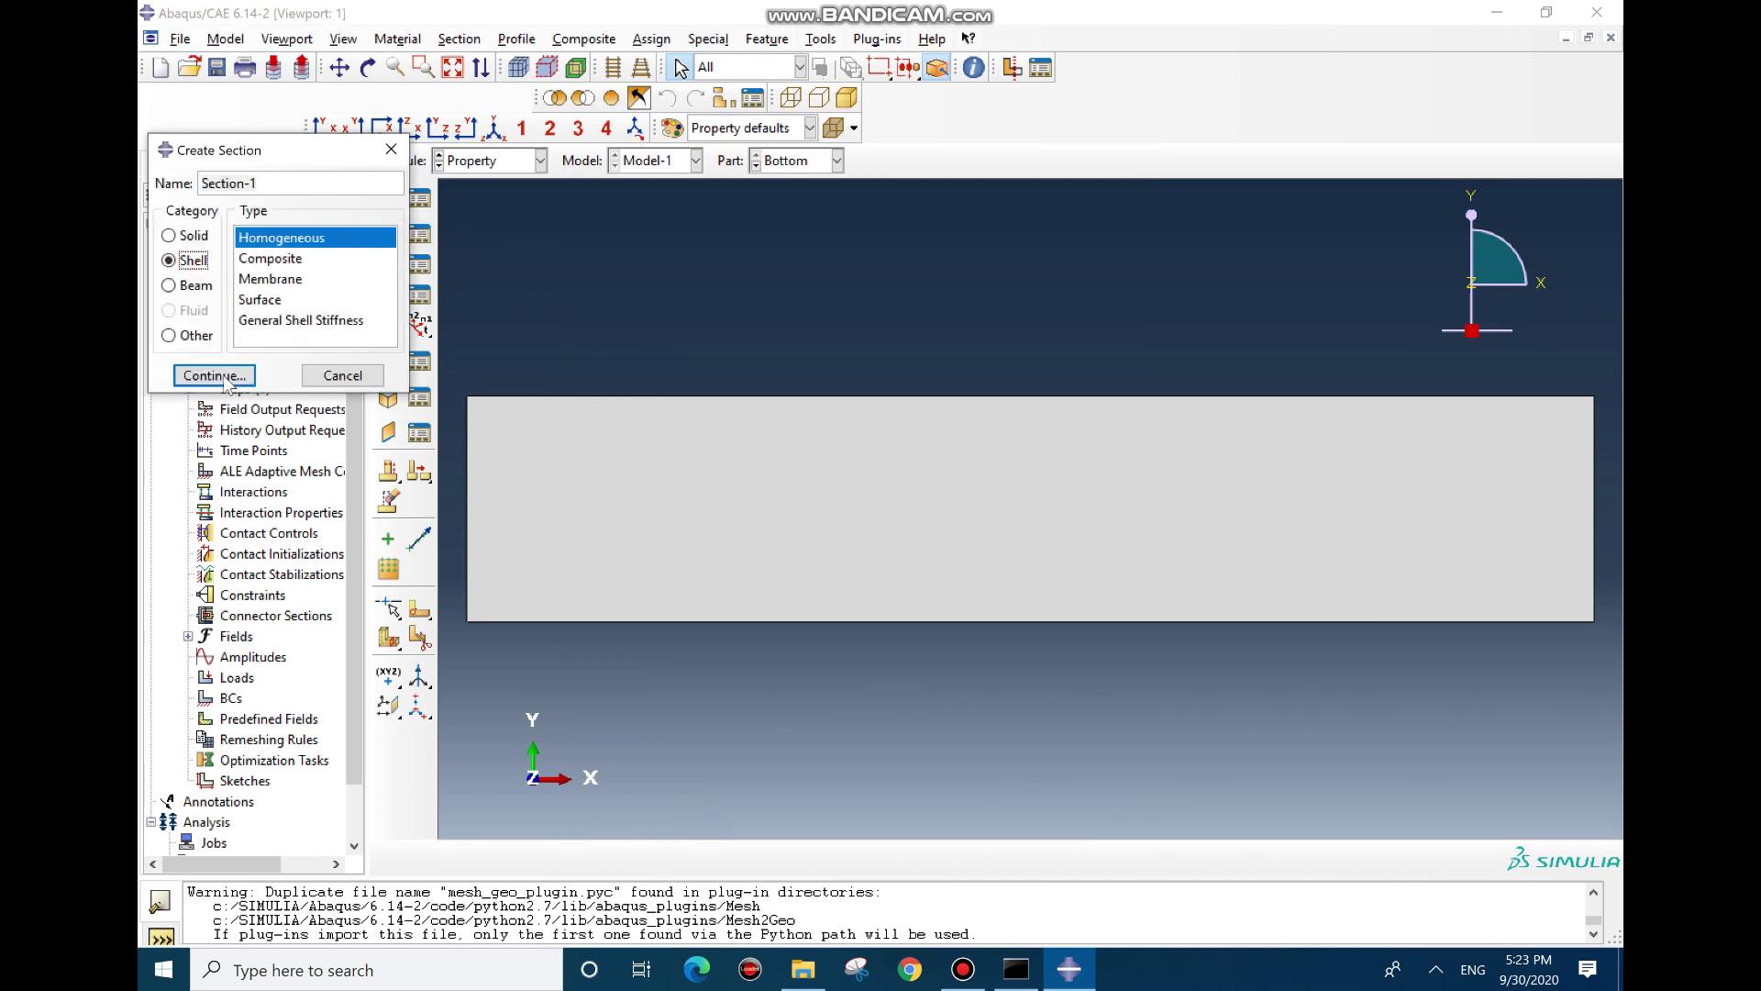
left_click(224, 378)
left_click(433, 290)
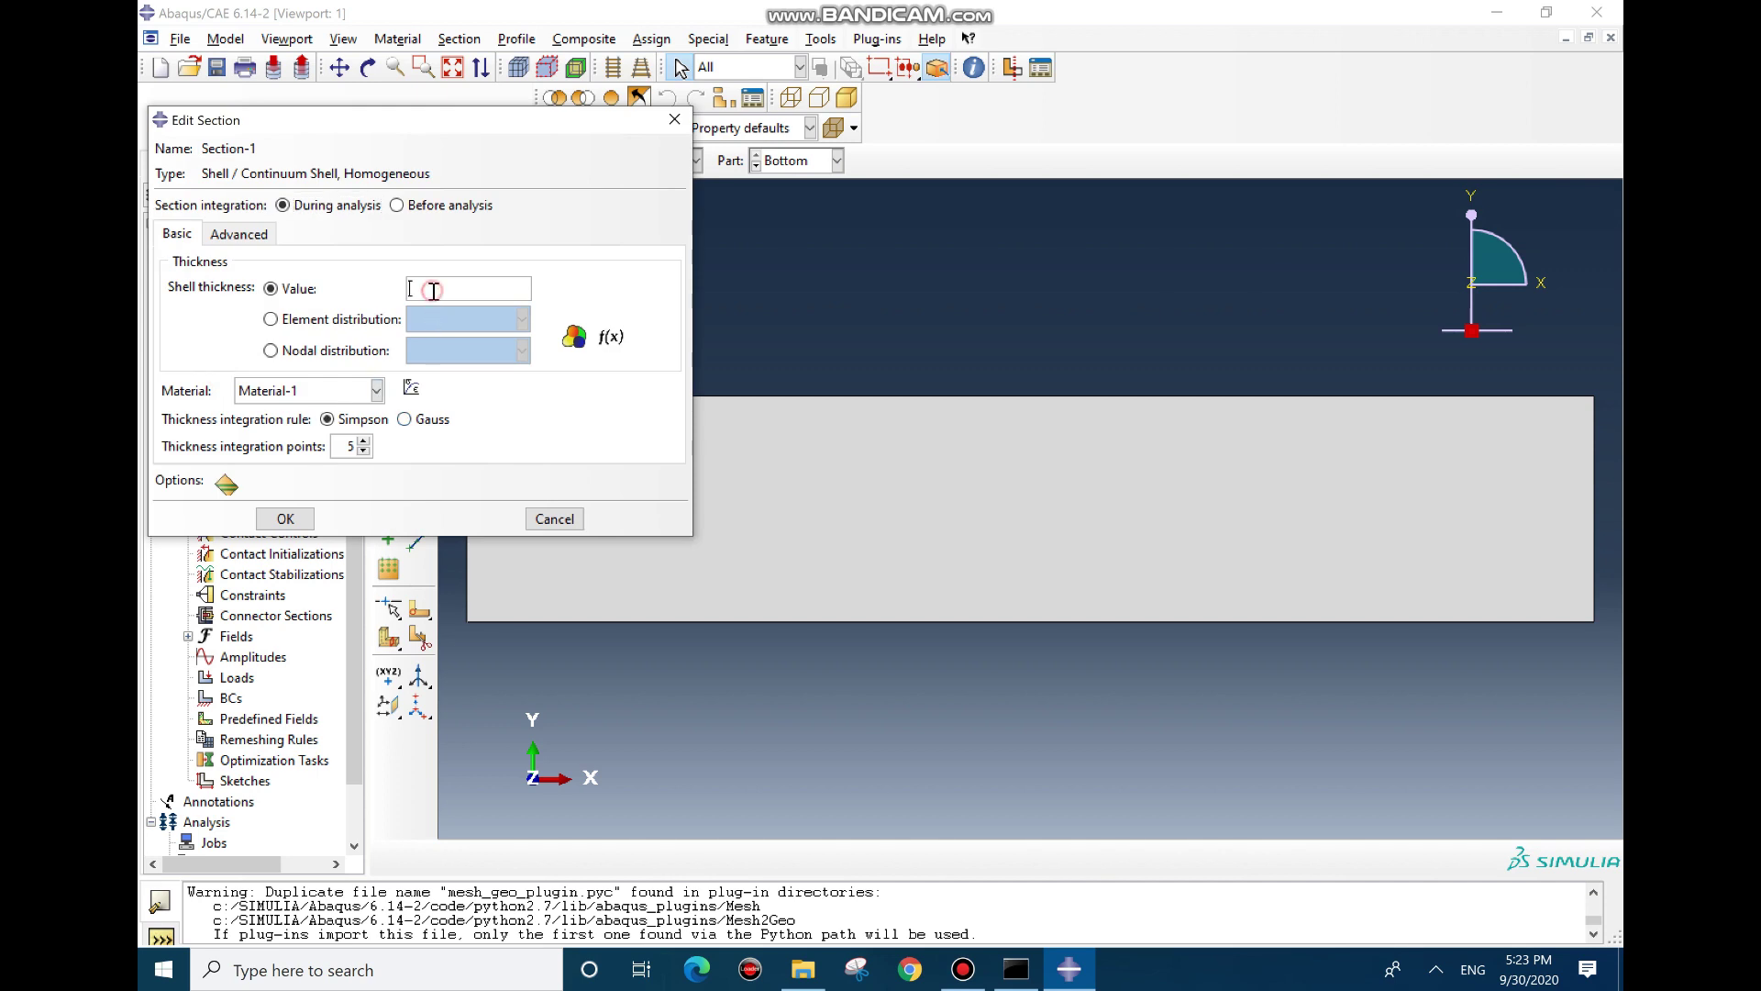
type("2")
left_click(286, 519)
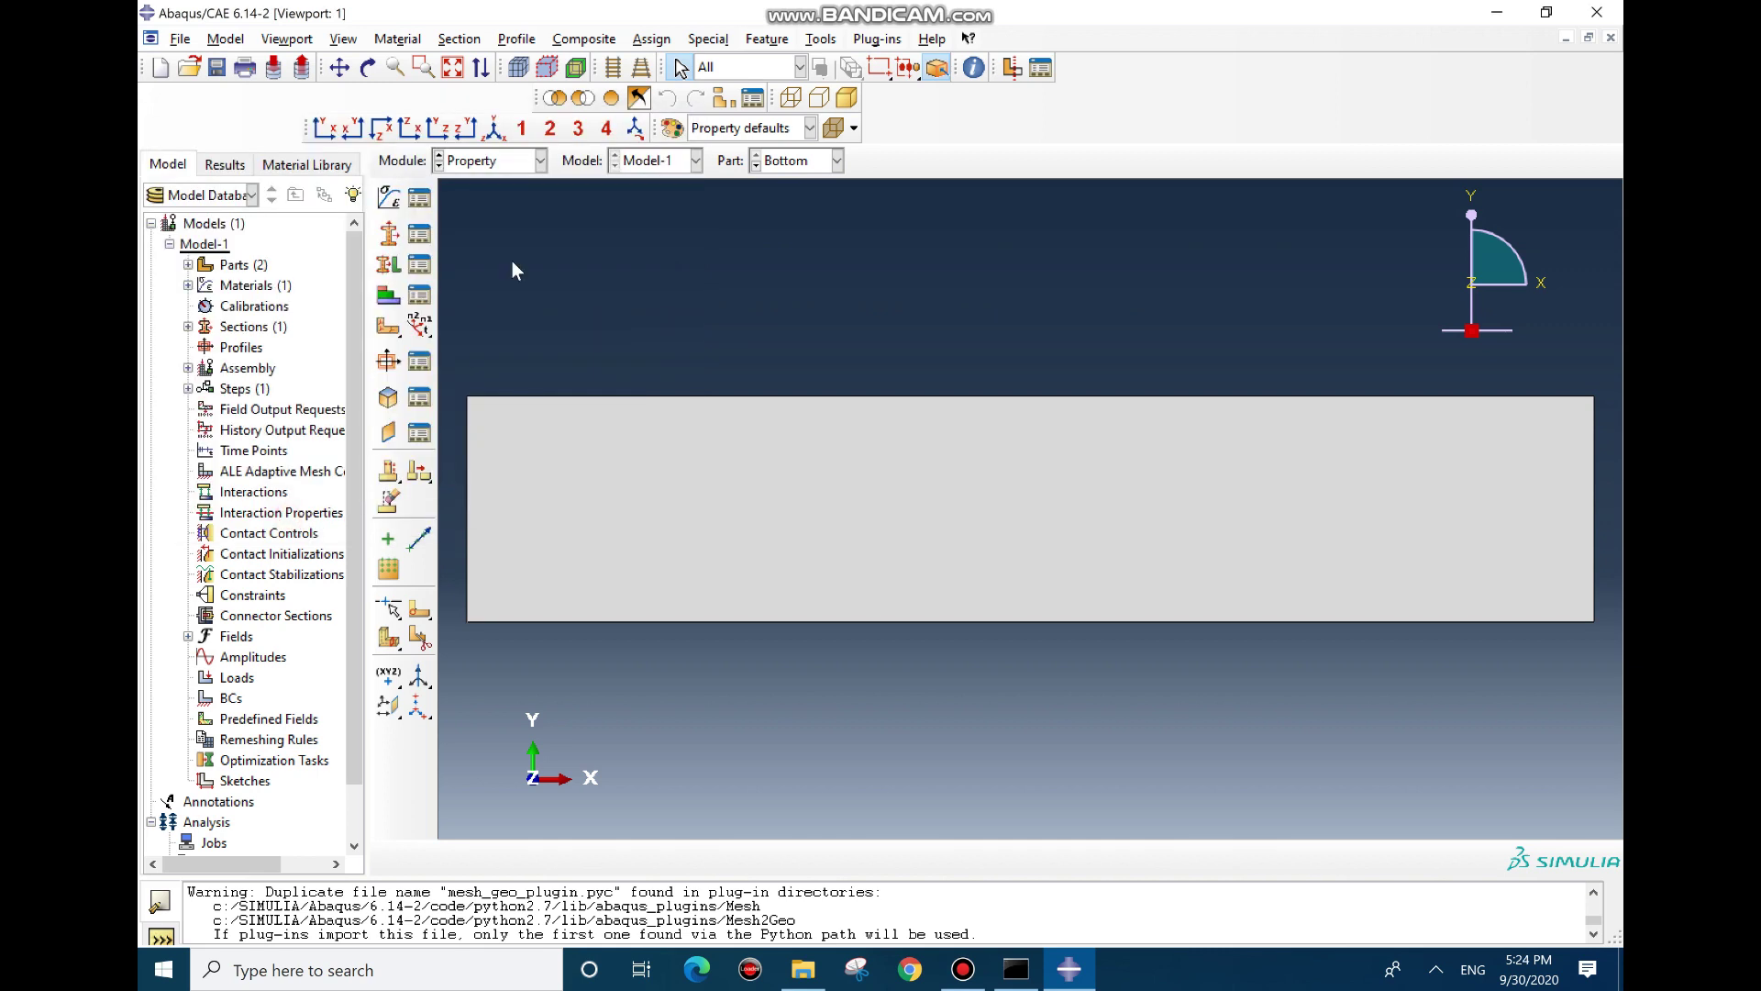
left_click(389, 264)
Assign Section-1 to the Bottom part with the shell offset at its top surface
left_click(886, 483)
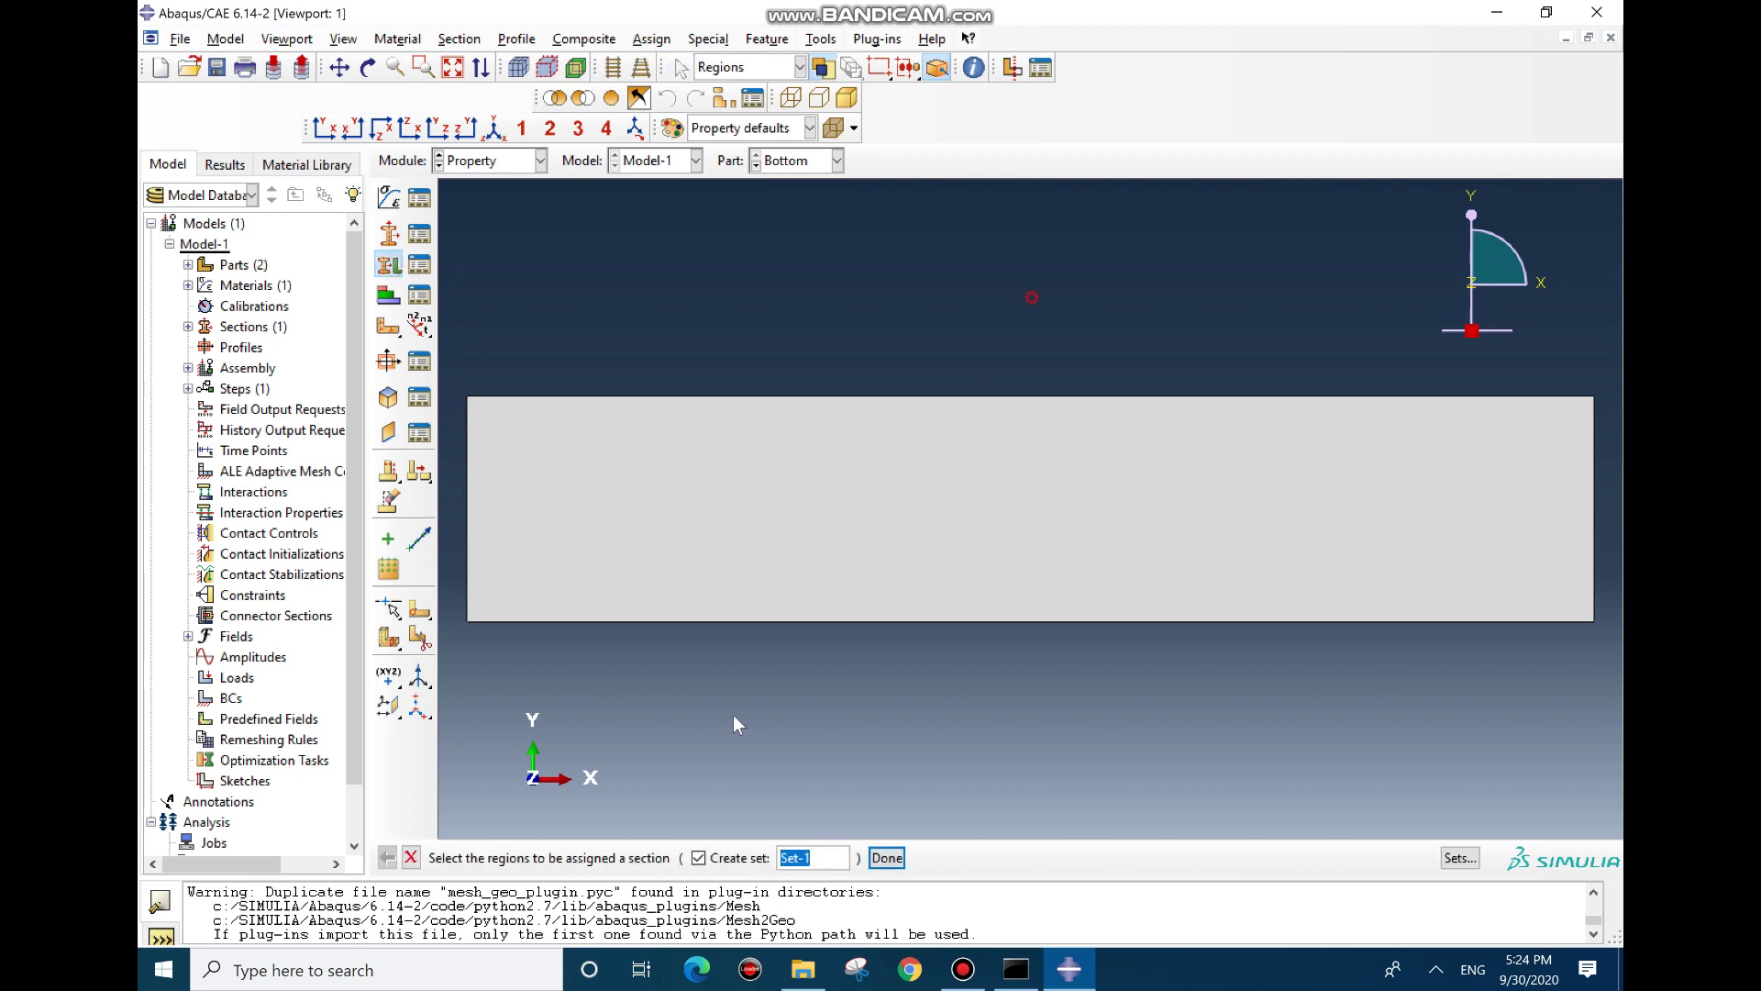
left_click(886, 857)
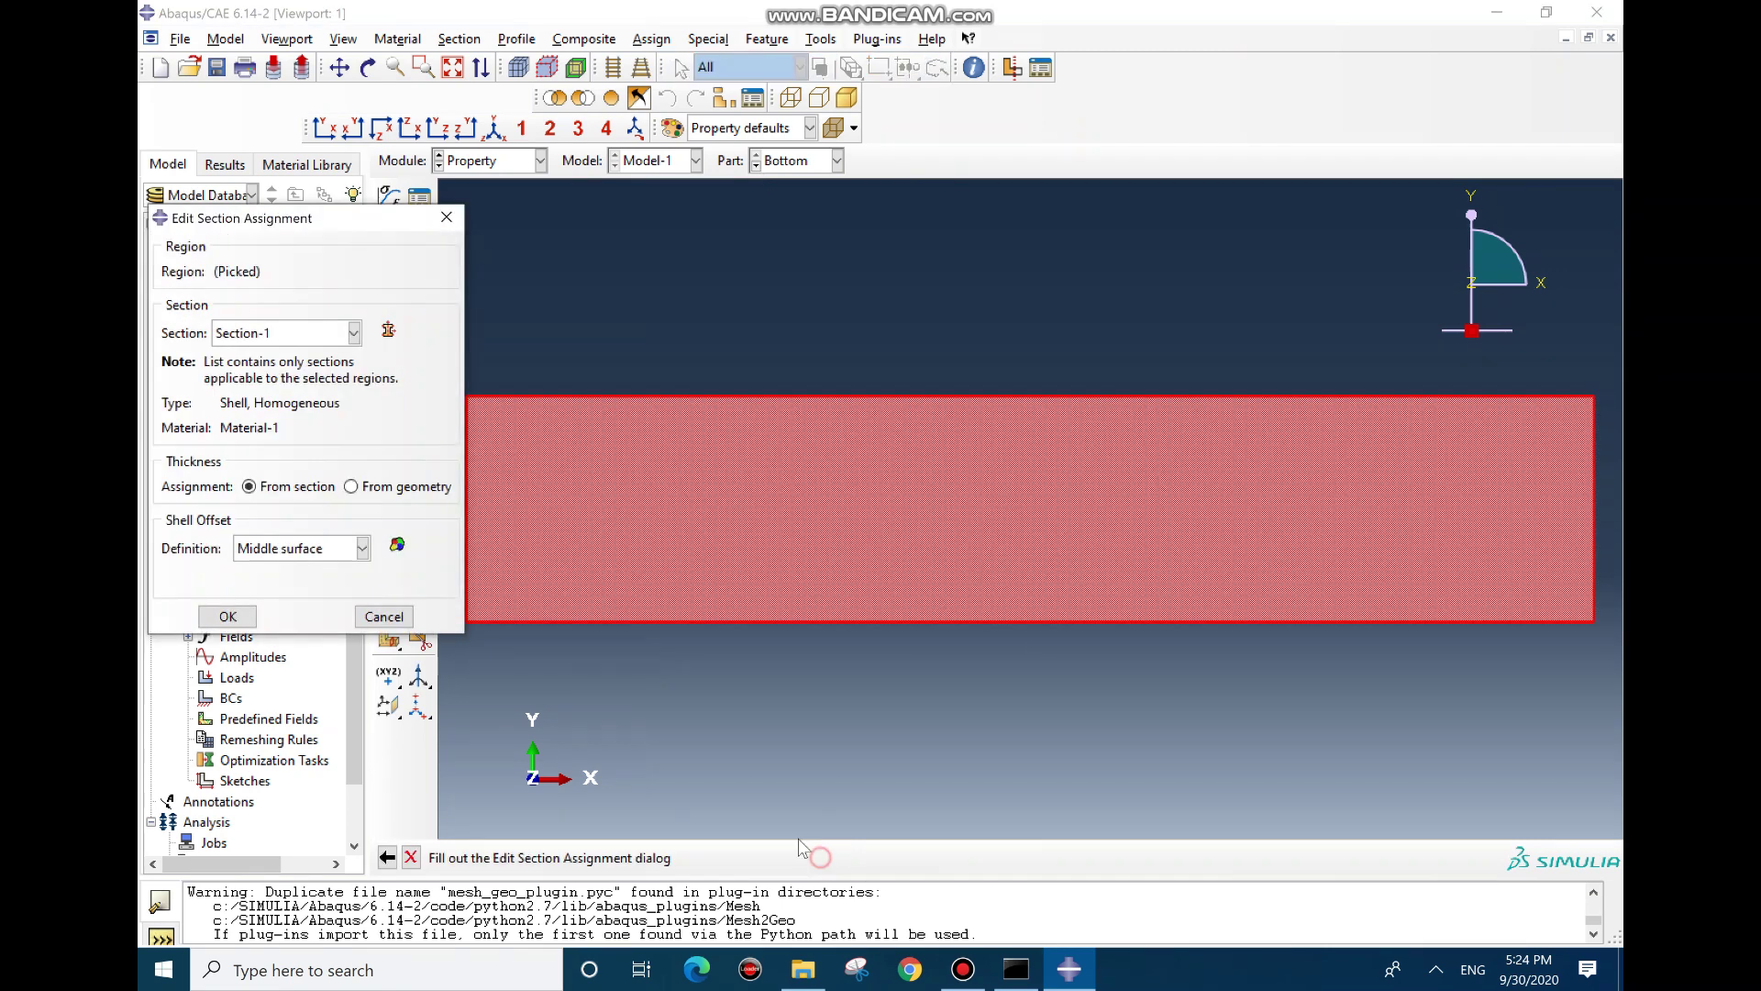
left_click(305, 548)
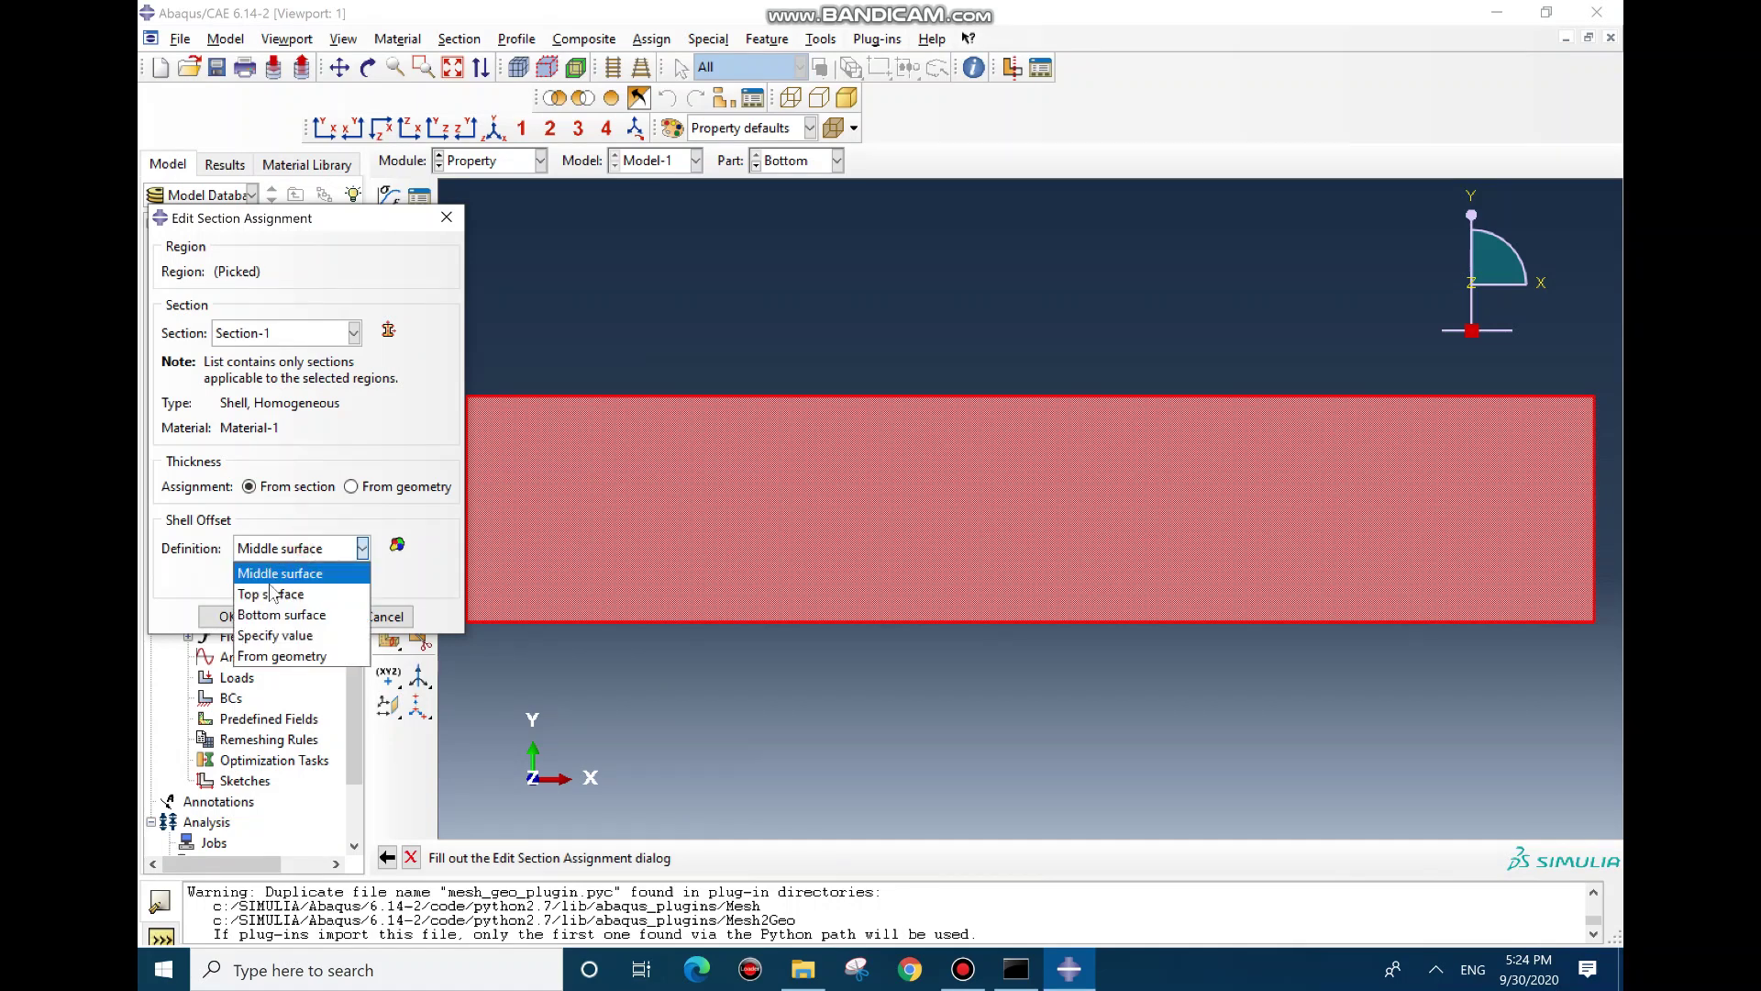
left_click(269, 589)
left_click(228, 616)
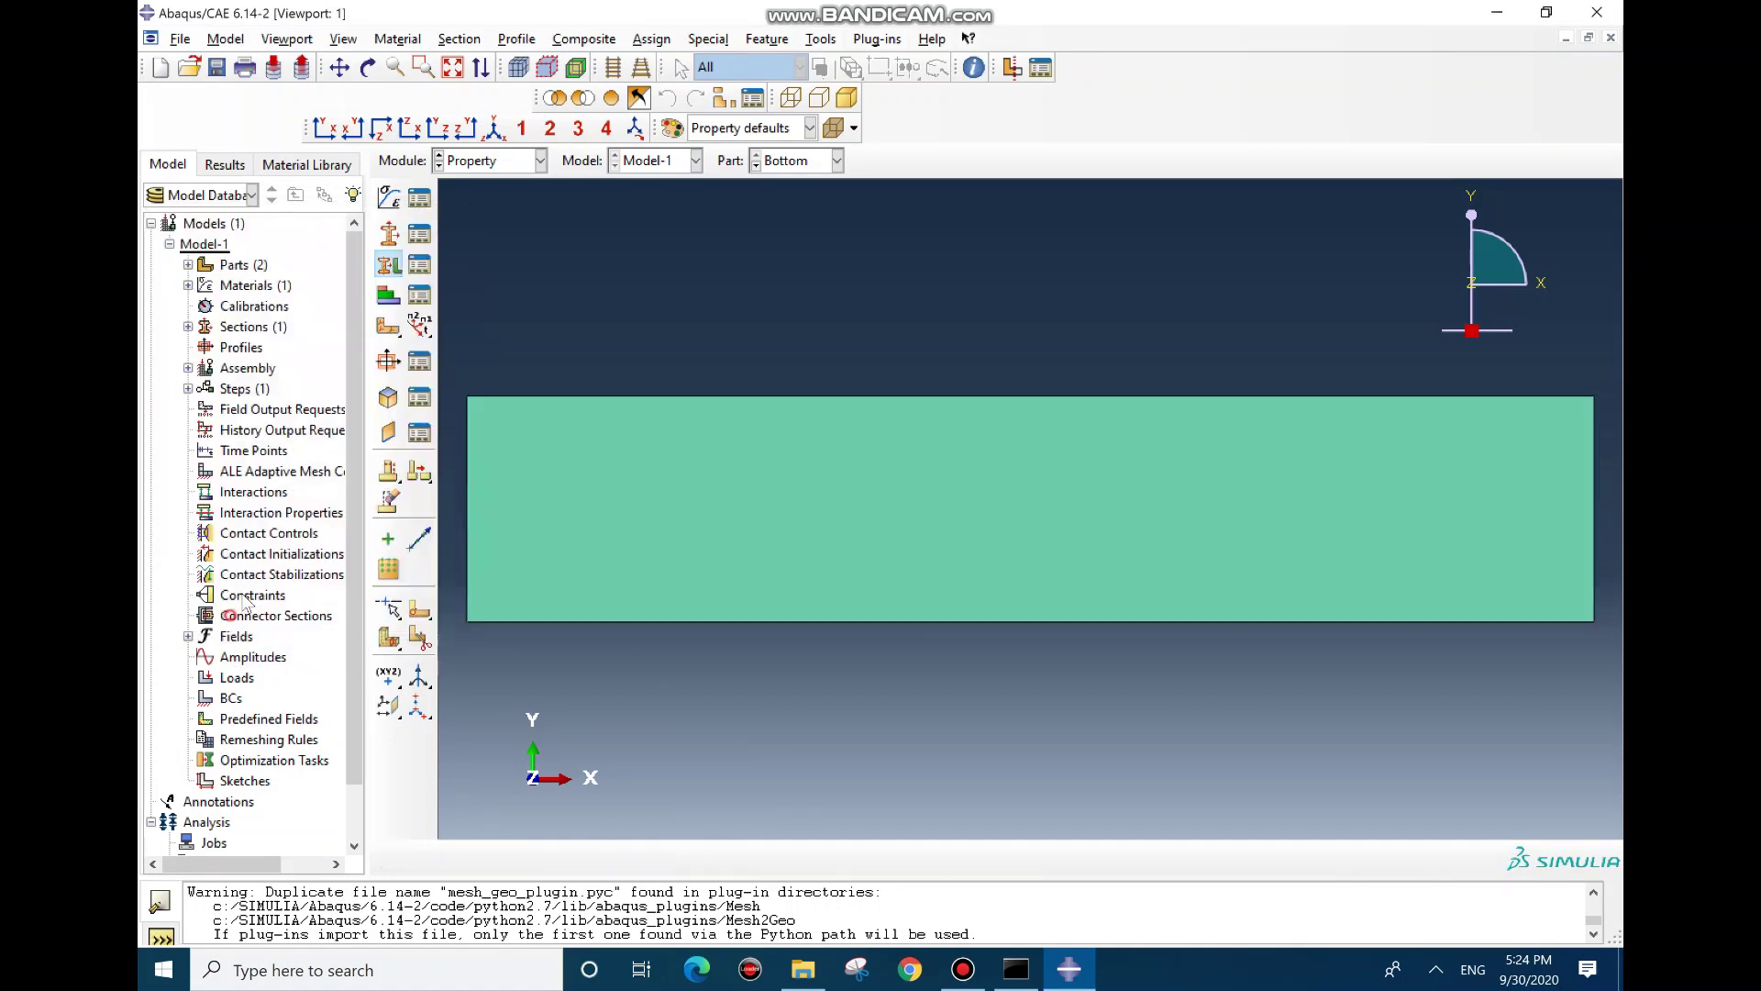
left_click(803, 163)
Assign Section-1 to the Top plate with the shell offset at its bottom surface
left_click(794, 206)
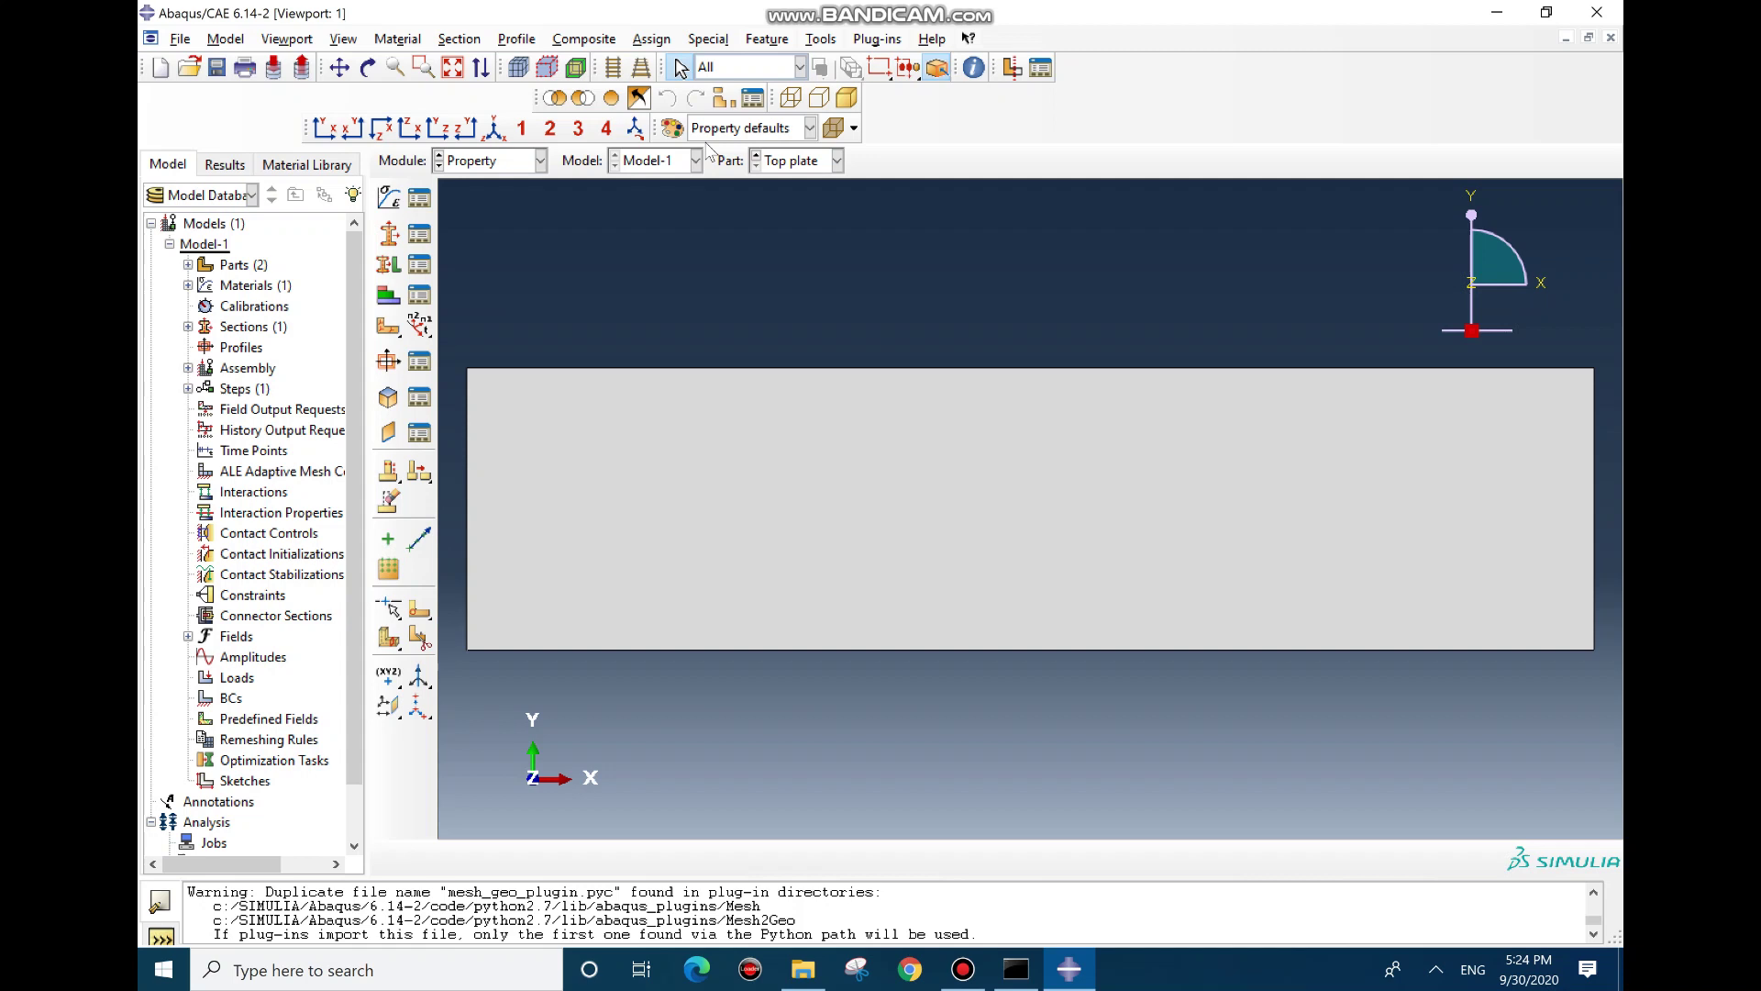
left_click(389, 264)
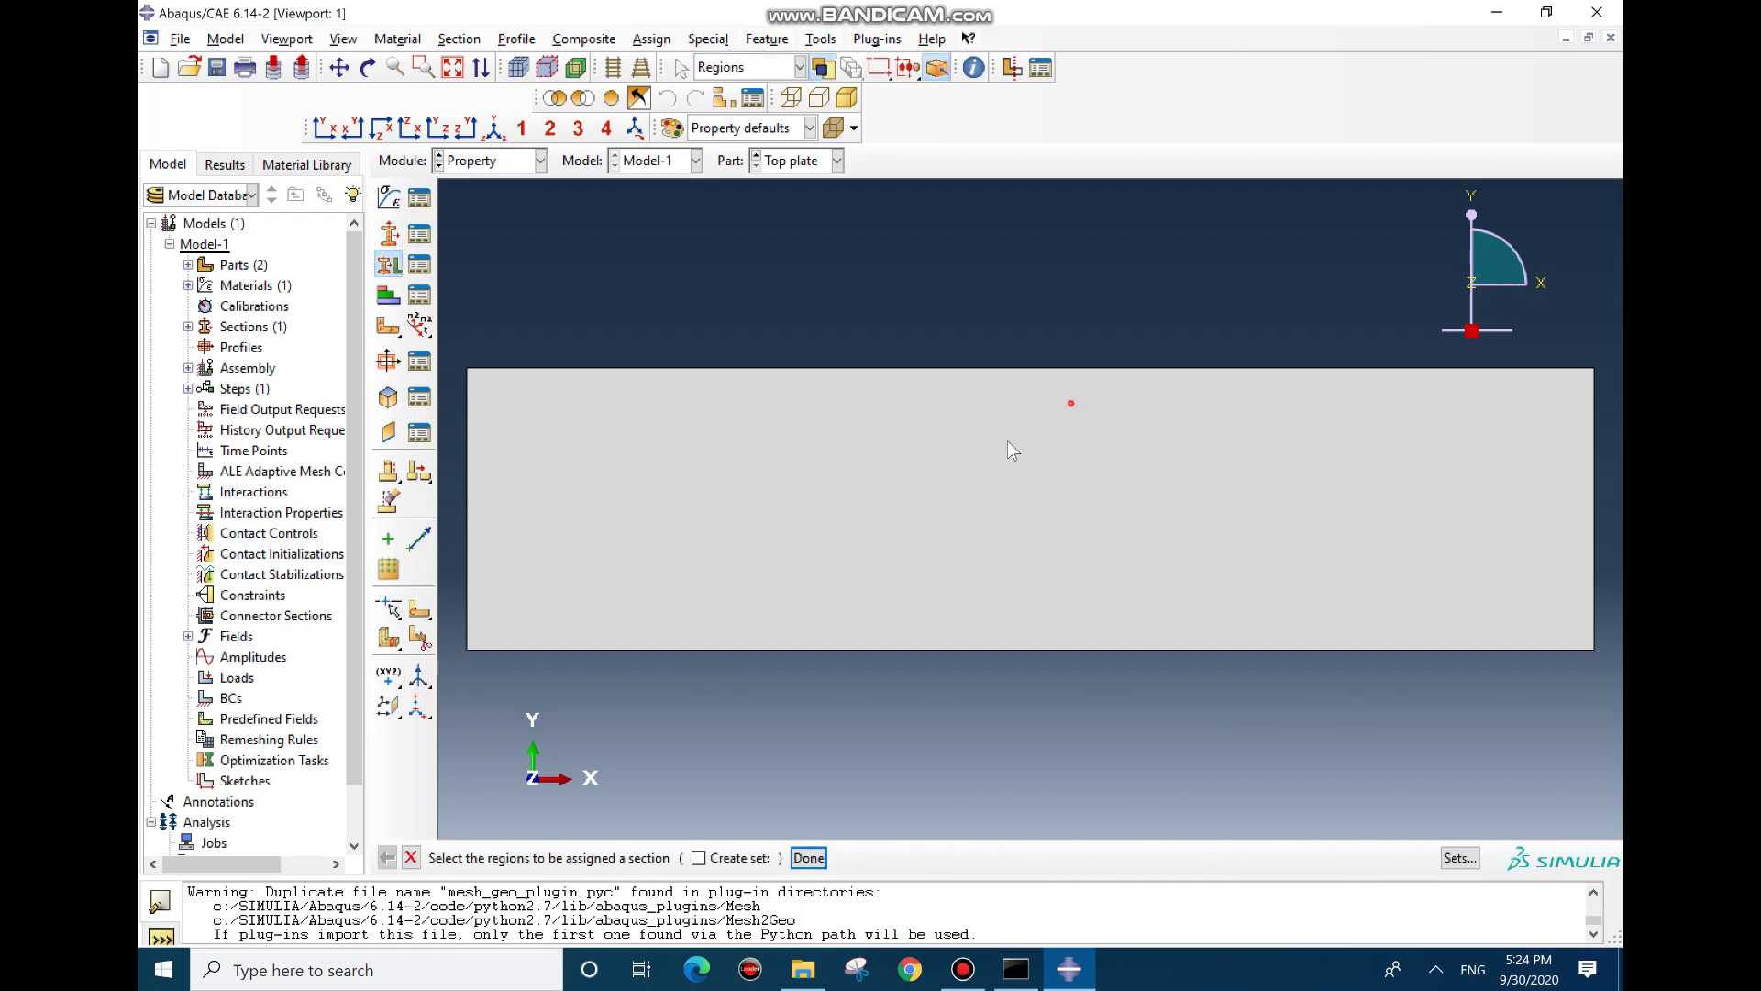
left_click(1071, 404)
left_click(809, 858)
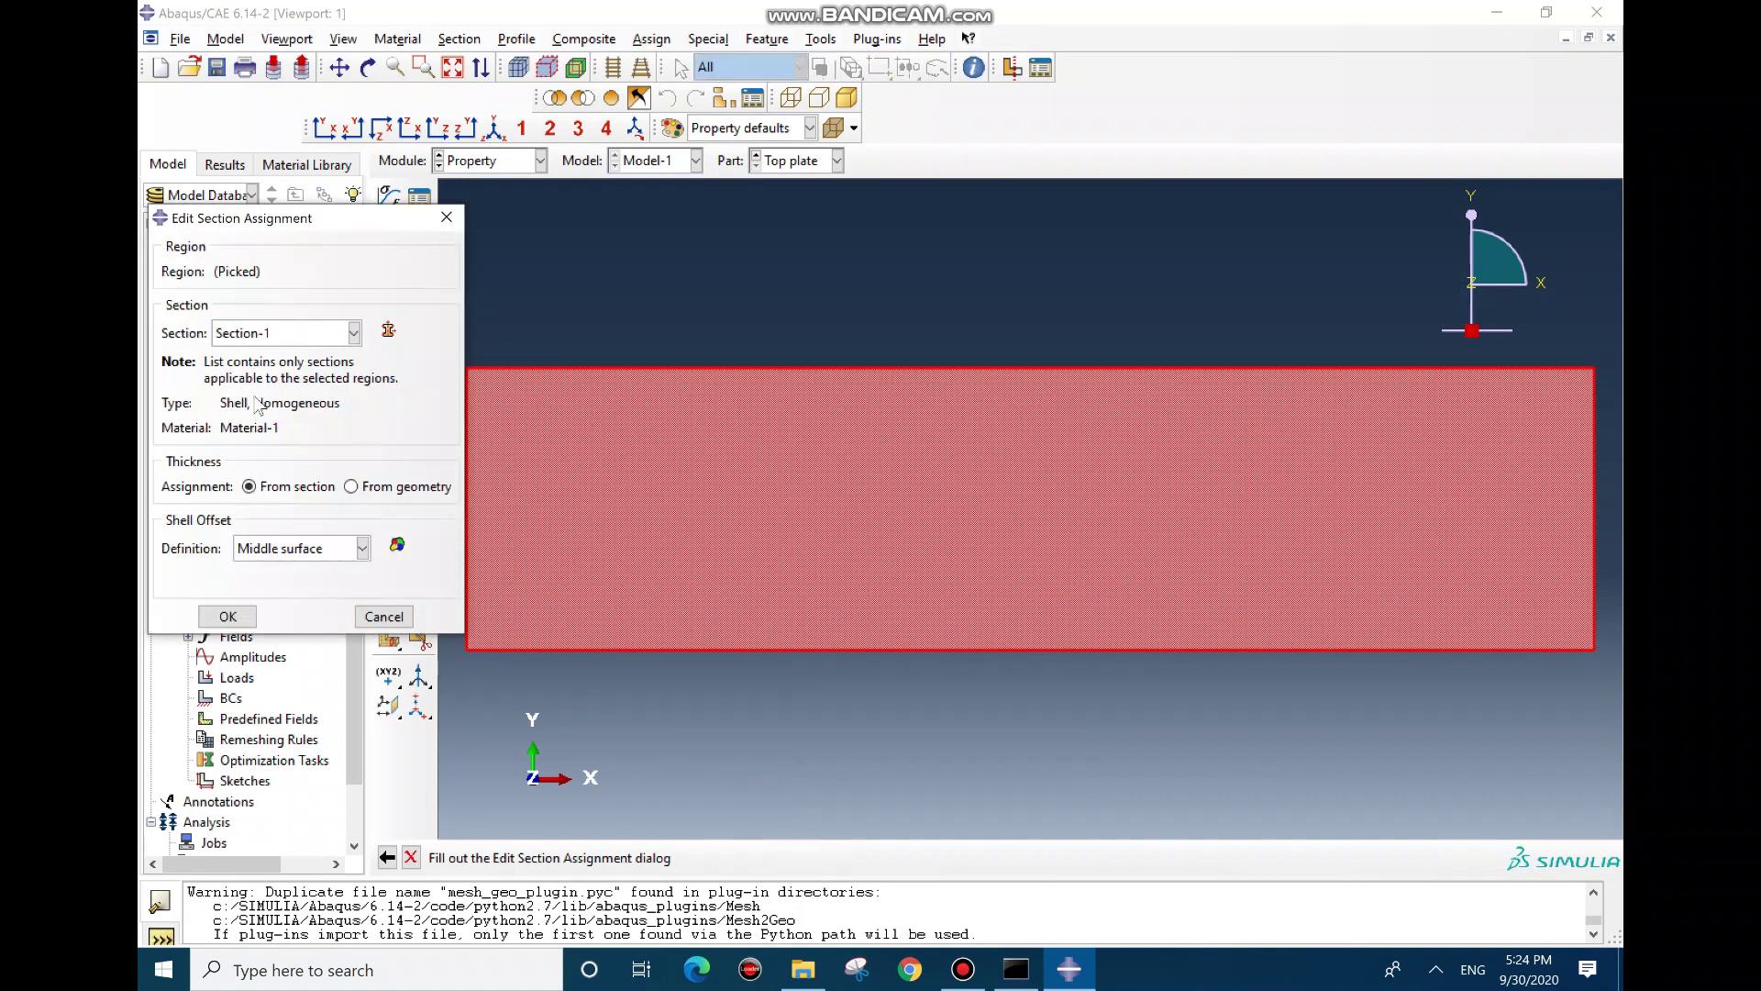
left_click(307, 548)
left_click(280, 614)
left_click(227, 616)
left_click(522, 165)
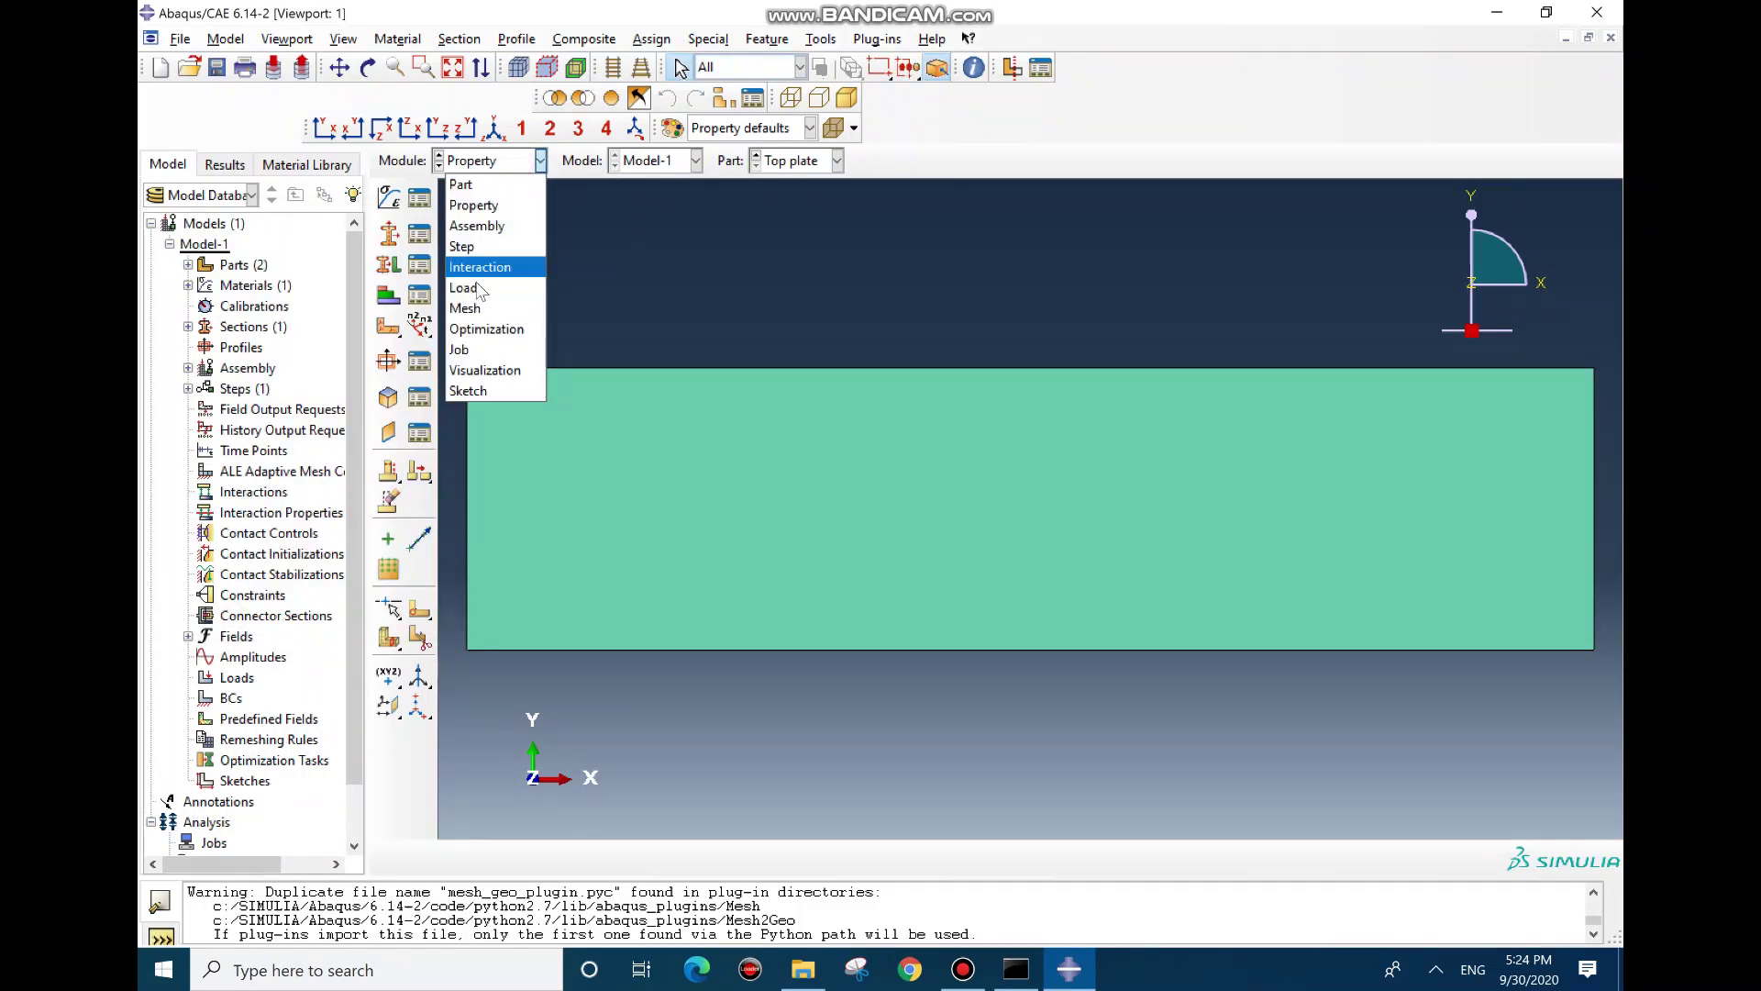
In the Assembly module, create instances of the Bottom and Top plate parts
left_click(481, 226)
left_click(388, 197)
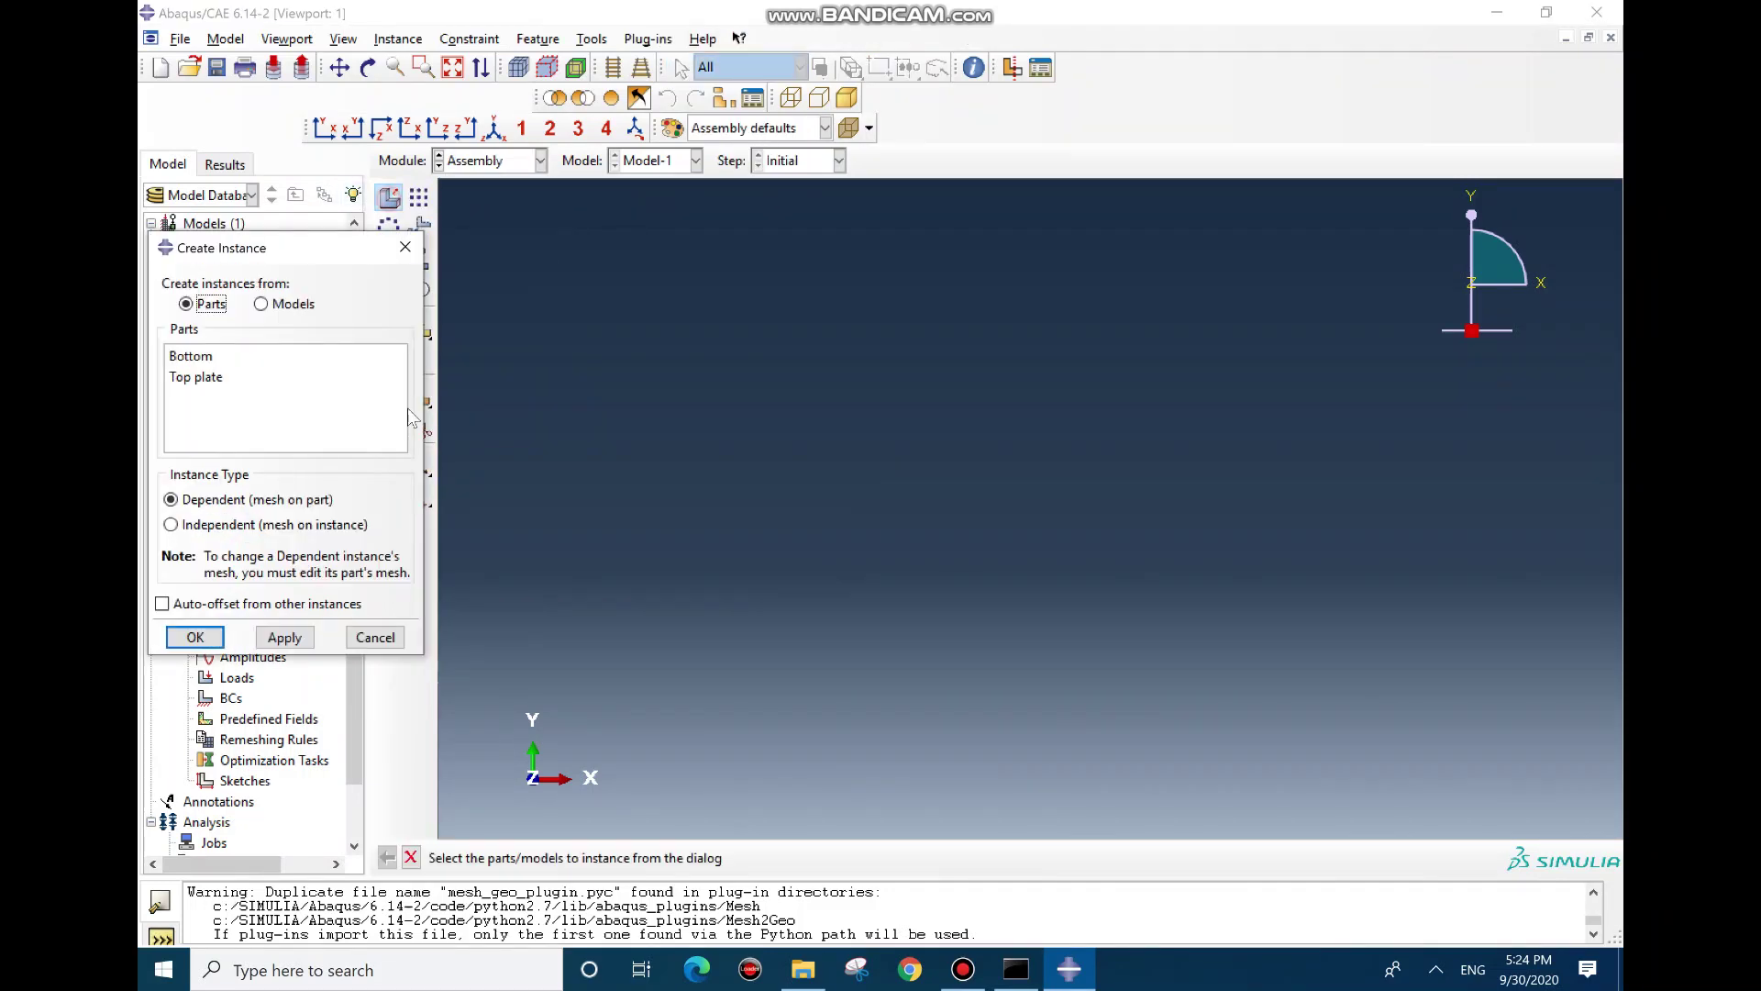
left_click(222, 358)
left_click(205, 379, "shift")
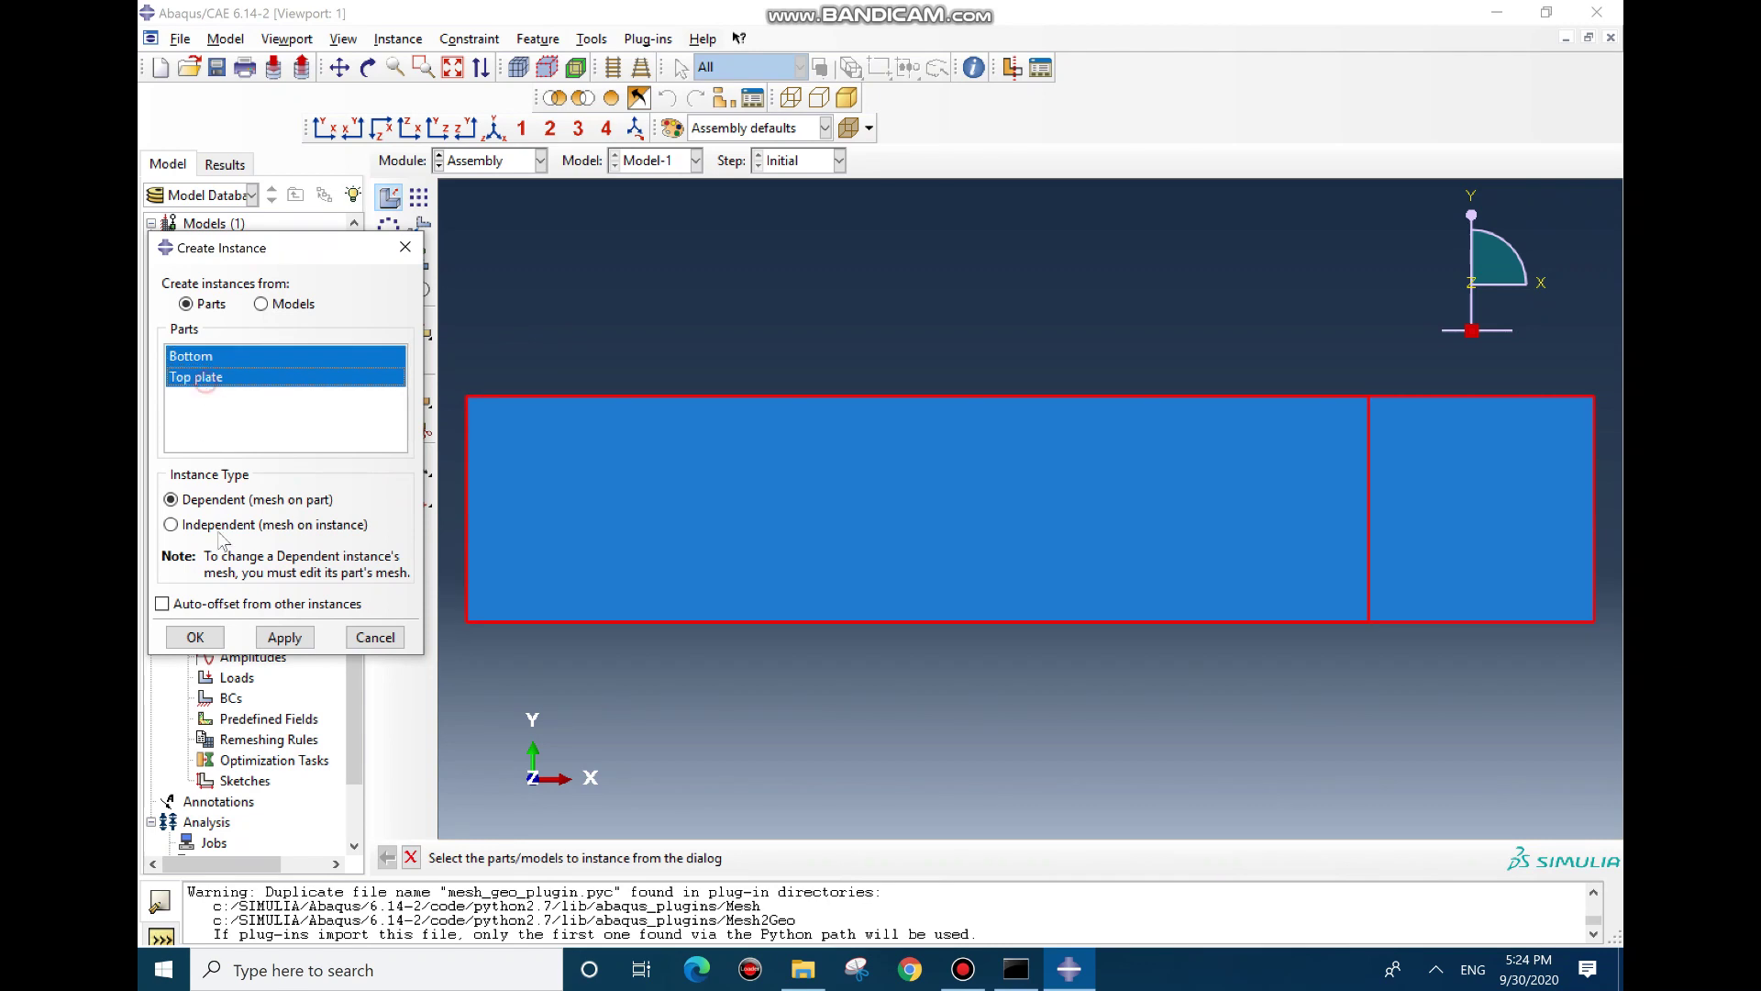
left_click(196, 636)
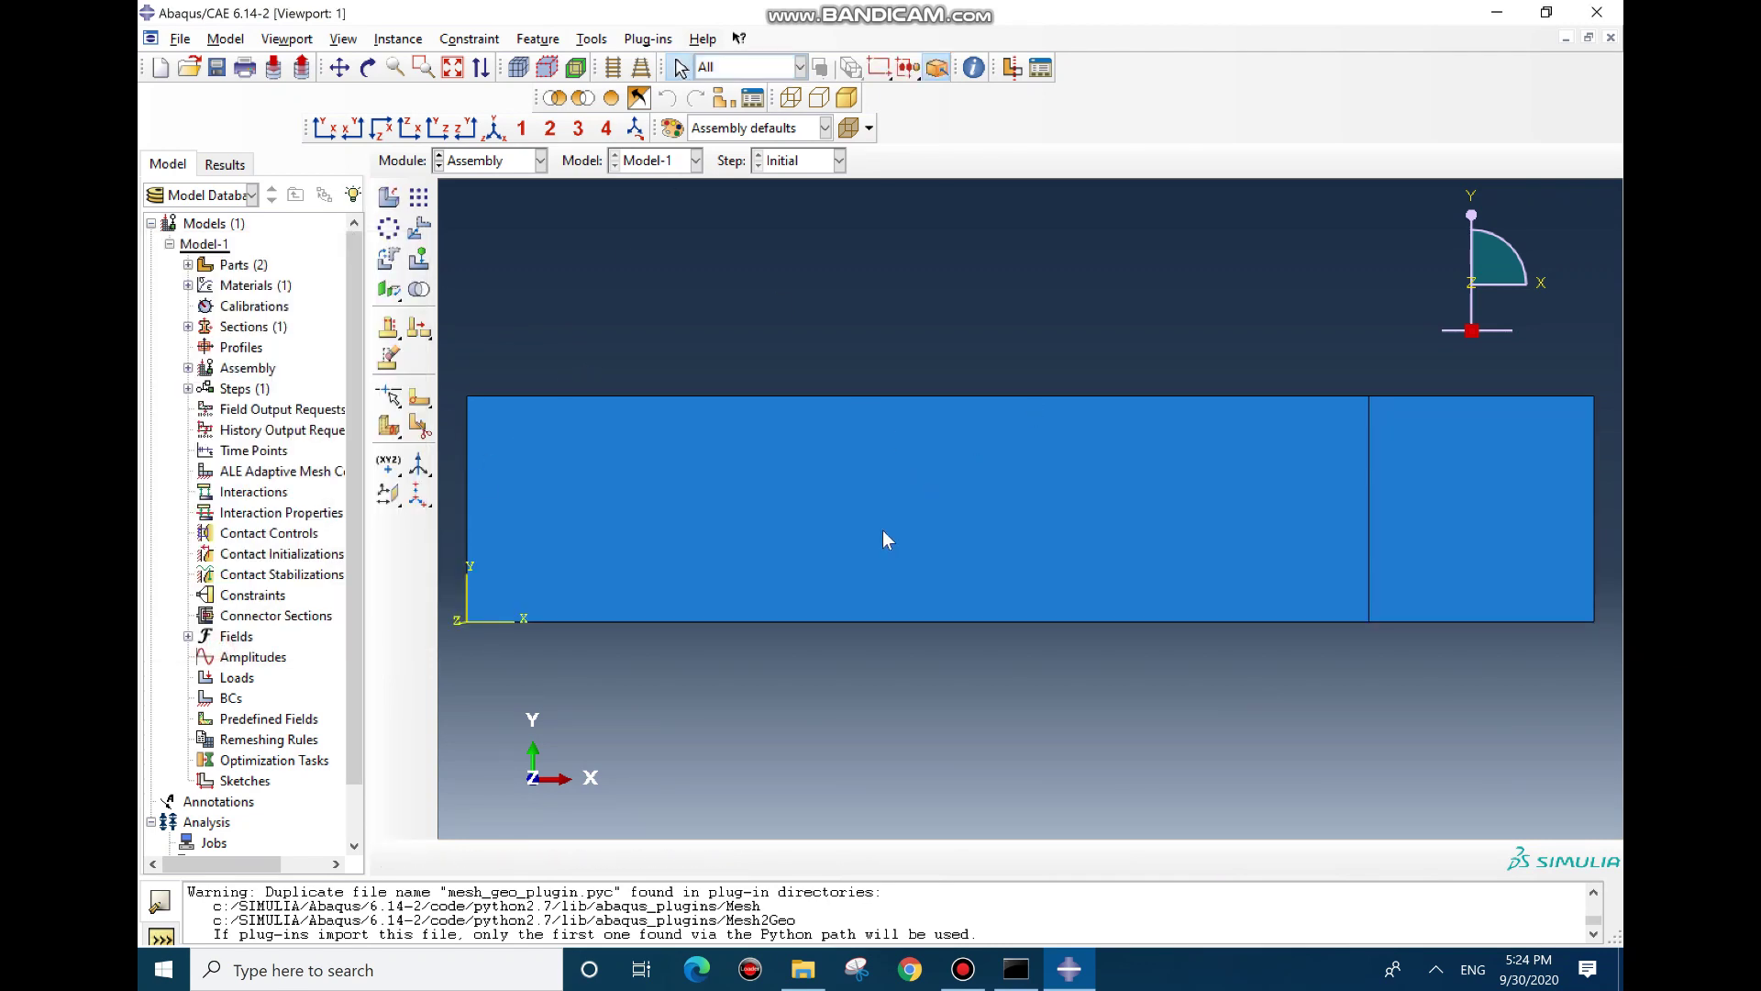
Translate the Top plate instance by 40, 0, 0 between two picked vertices
left_click(419, 227)
left_click_drag(977, 615, 935, 376, "ctrl+alt")
left_click(923, 494)
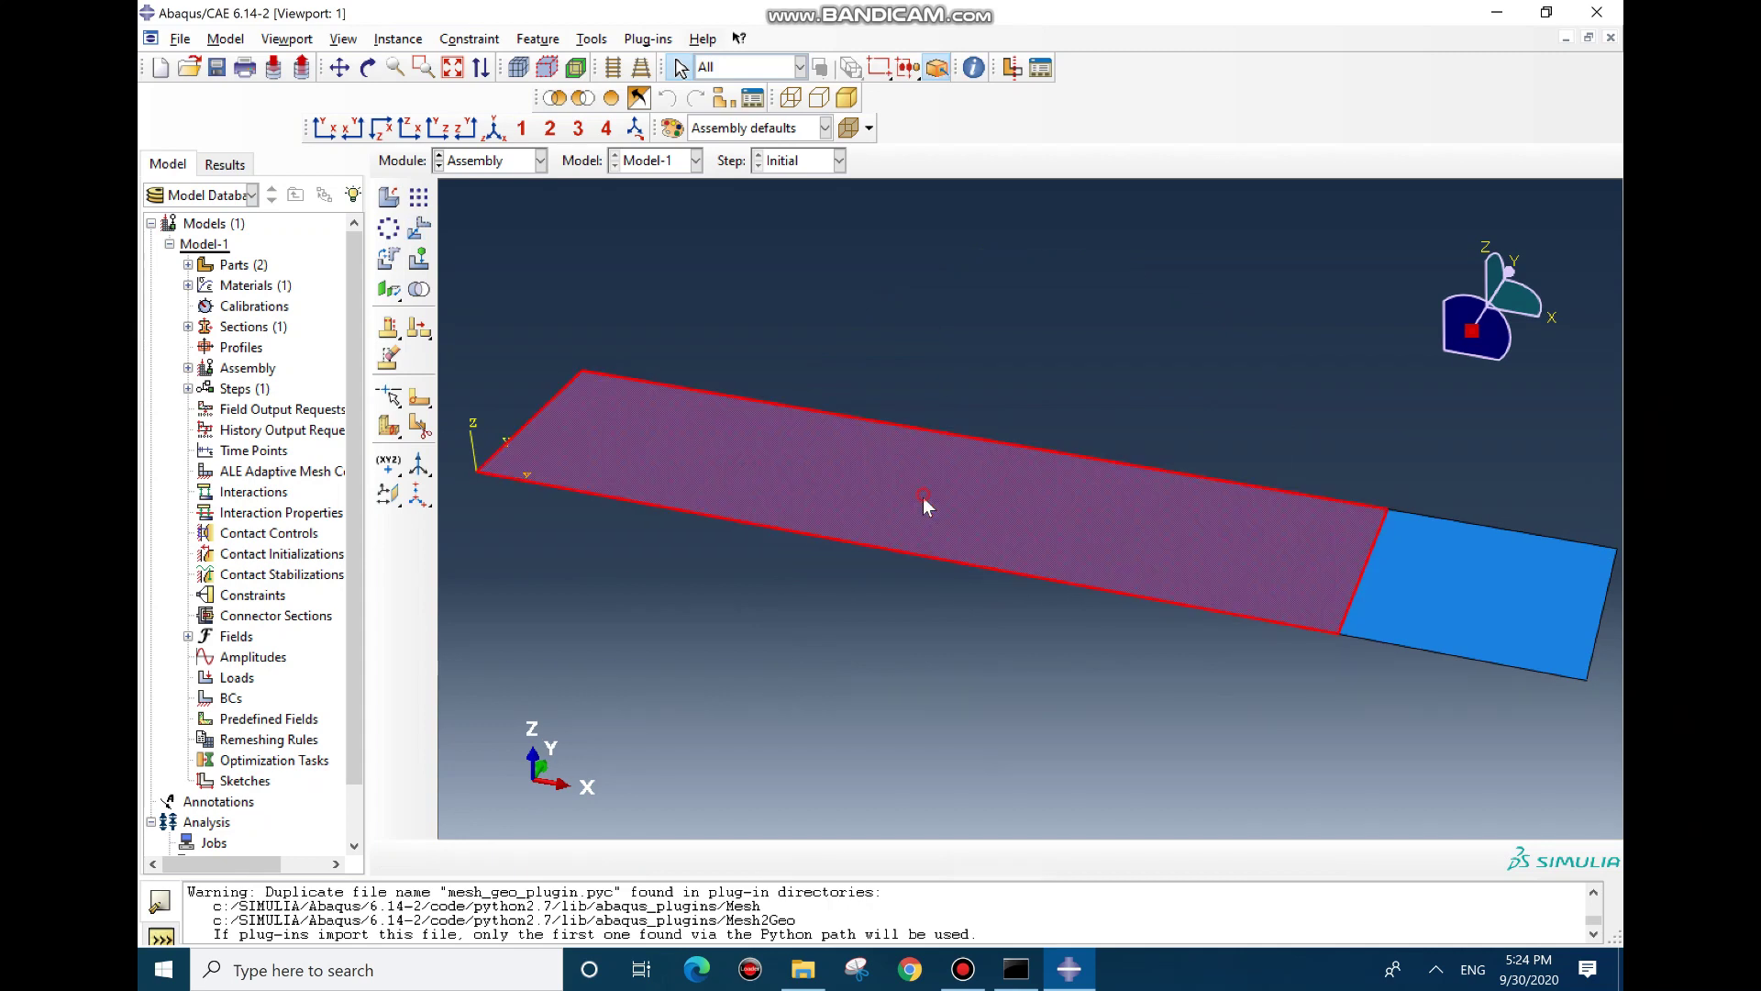
left_click(419, 227)
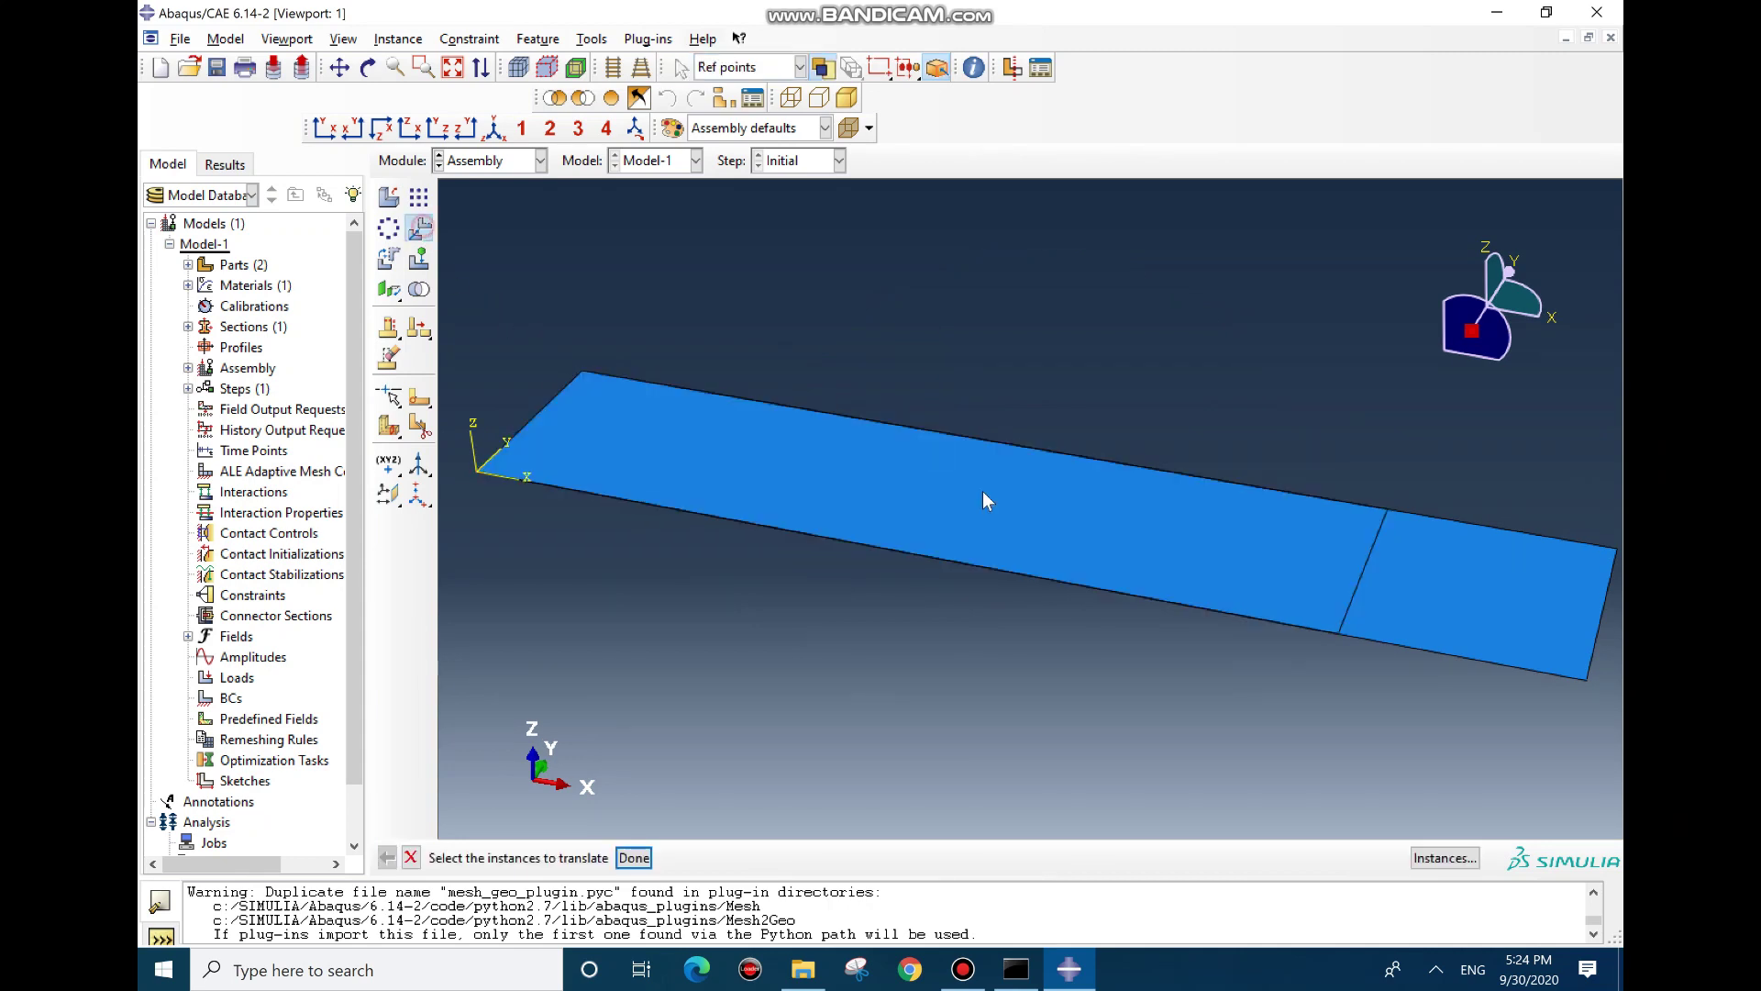
left_click(816, 484)
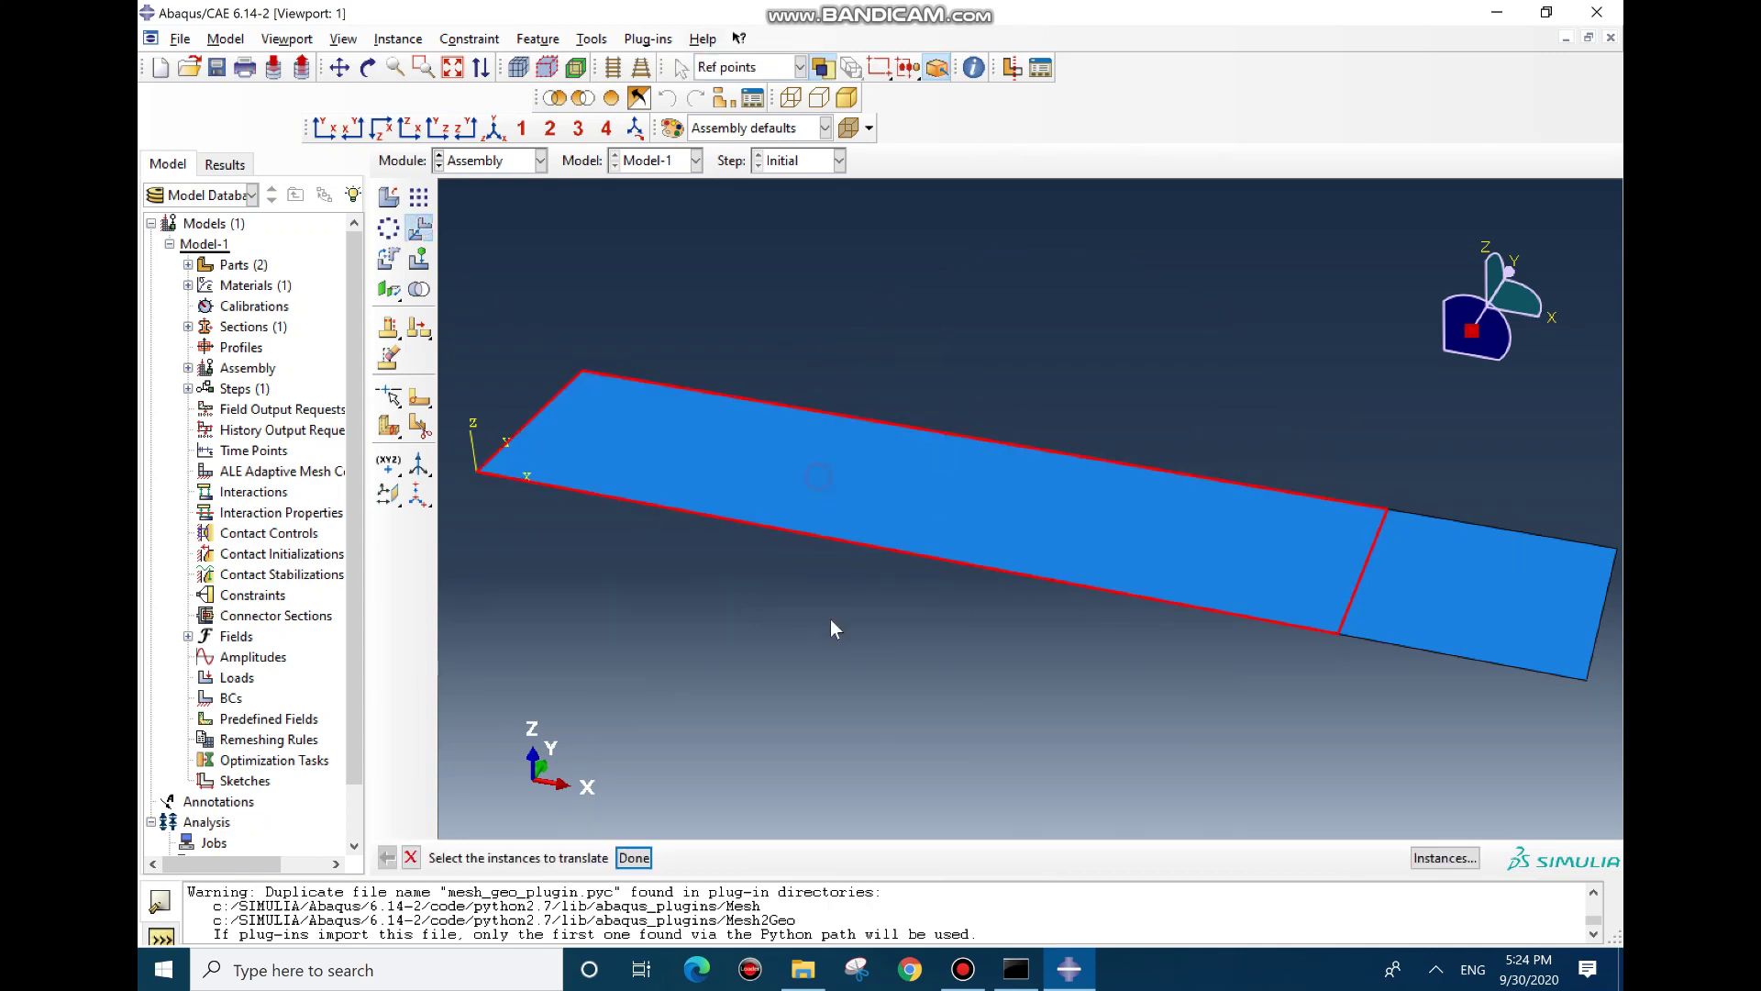
left_click(633, 859)
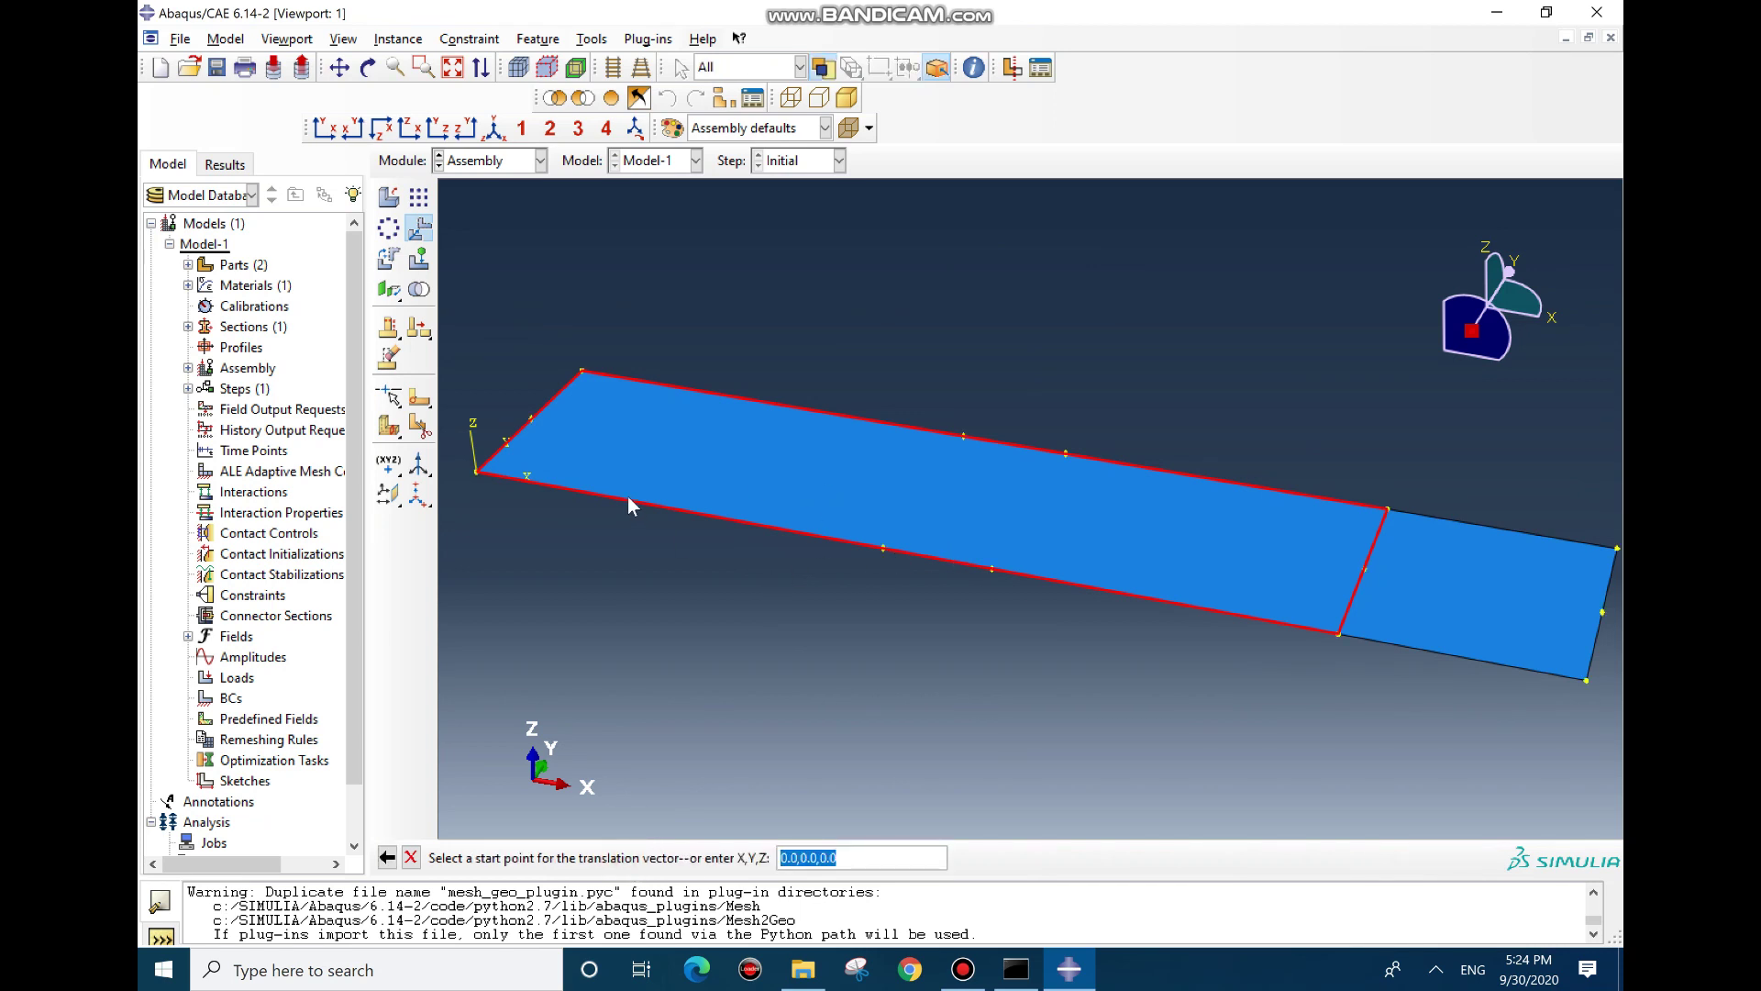
left_click(882, 549)
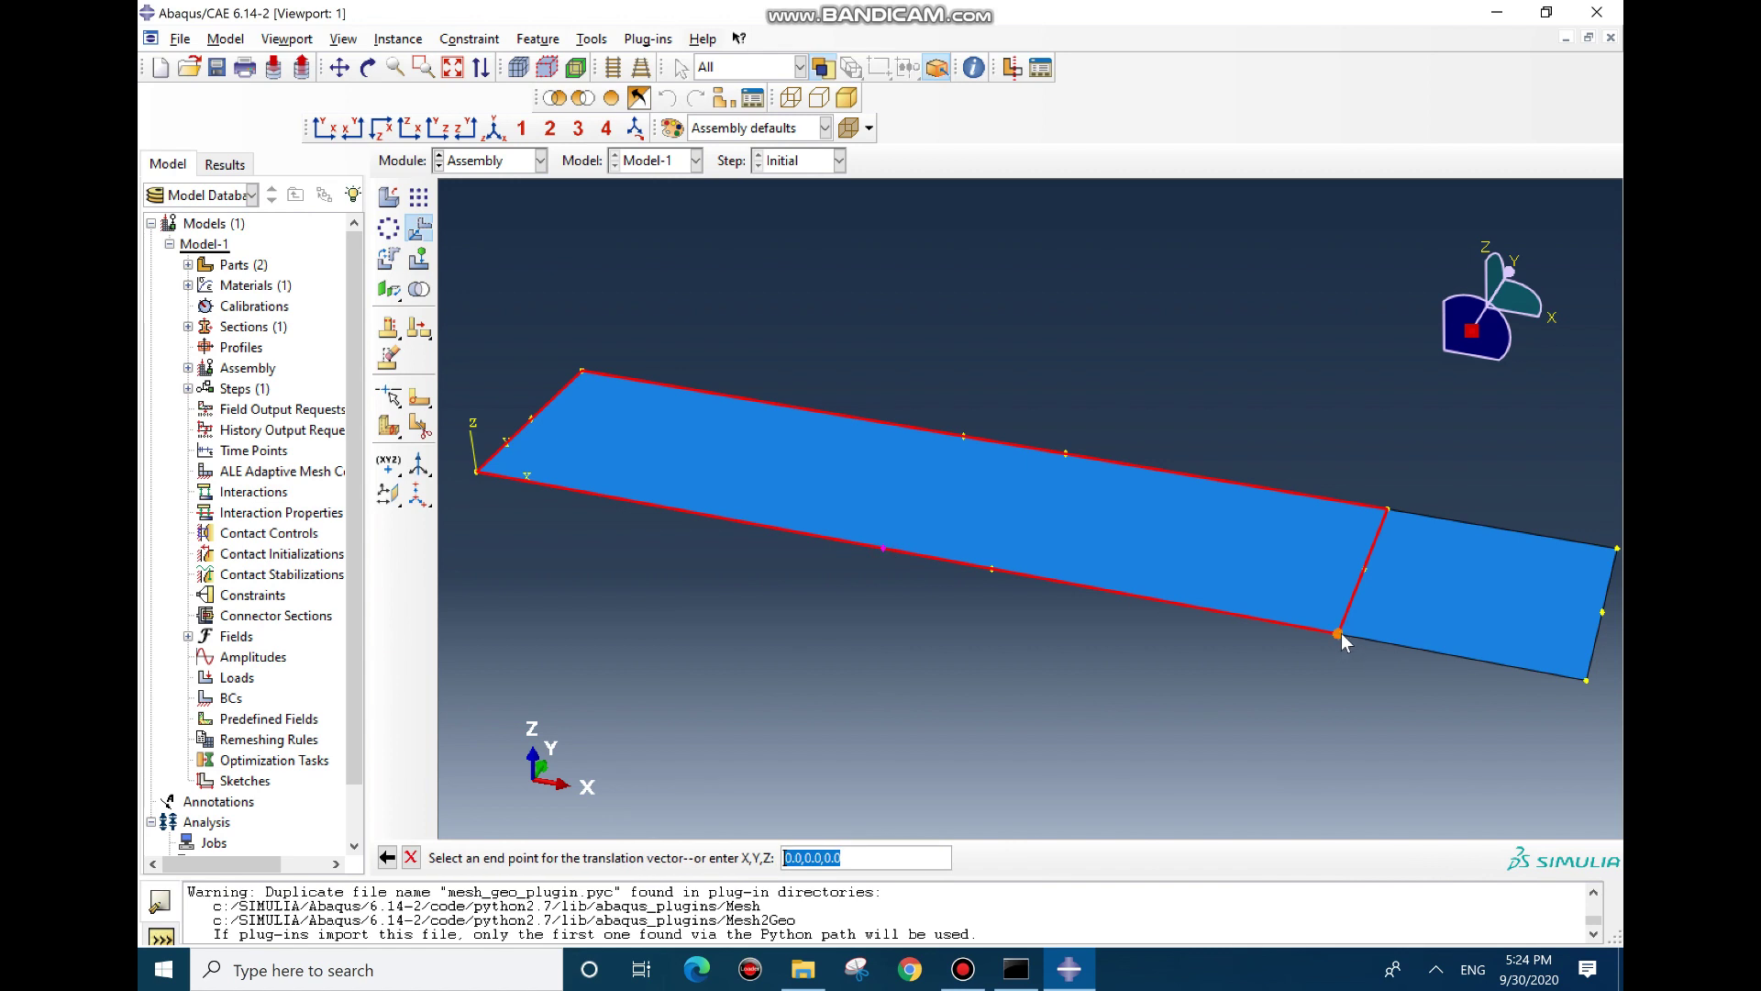
left_click(1338, 633)
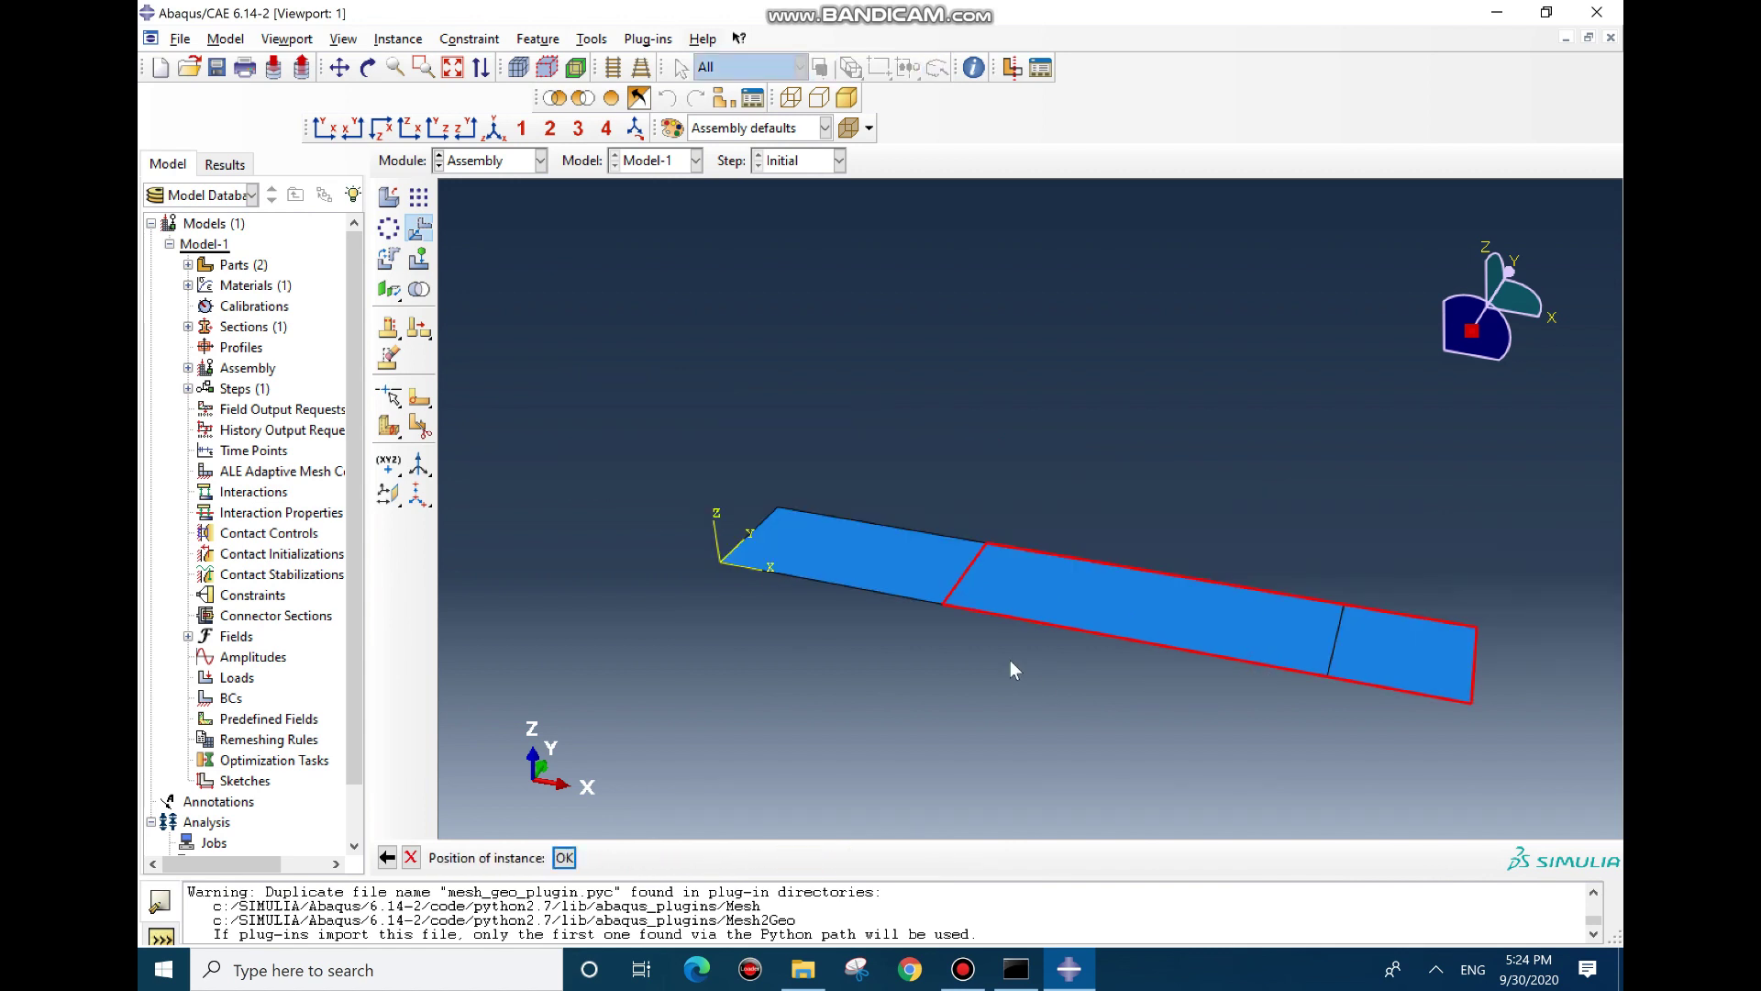
left_click(562, 859)
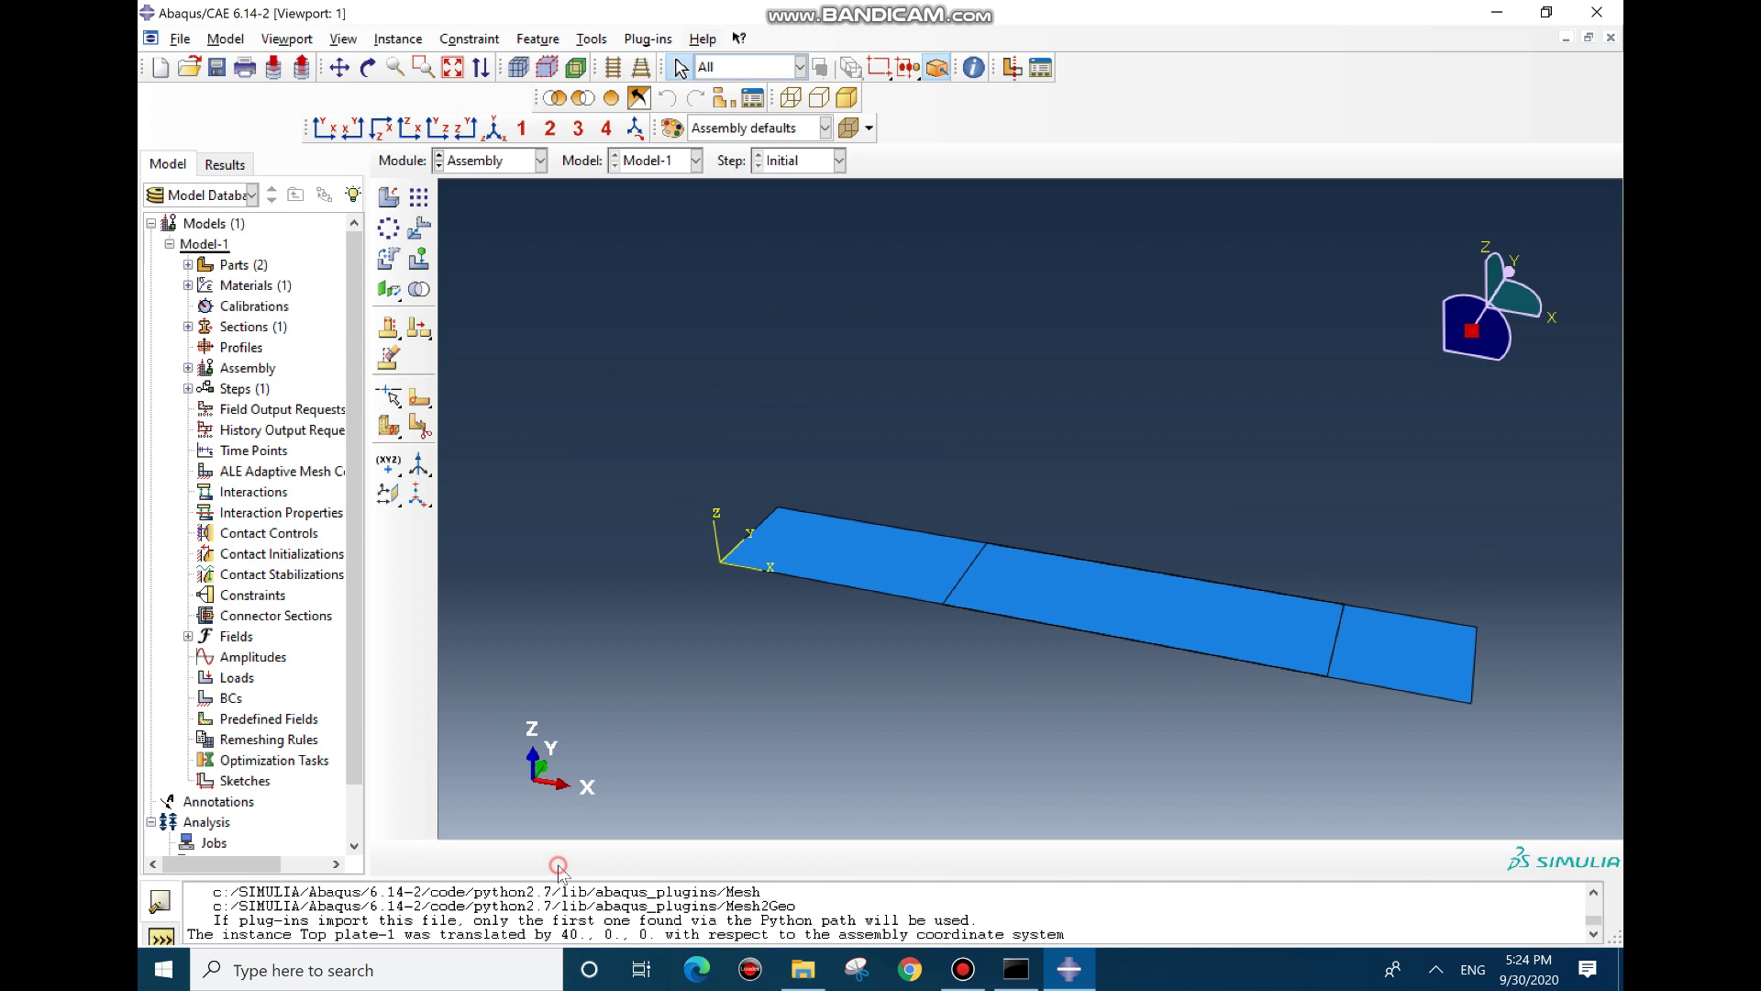
In the Step module, create Static, General Step-1 with Nlgeom on
left_click(487, 163)
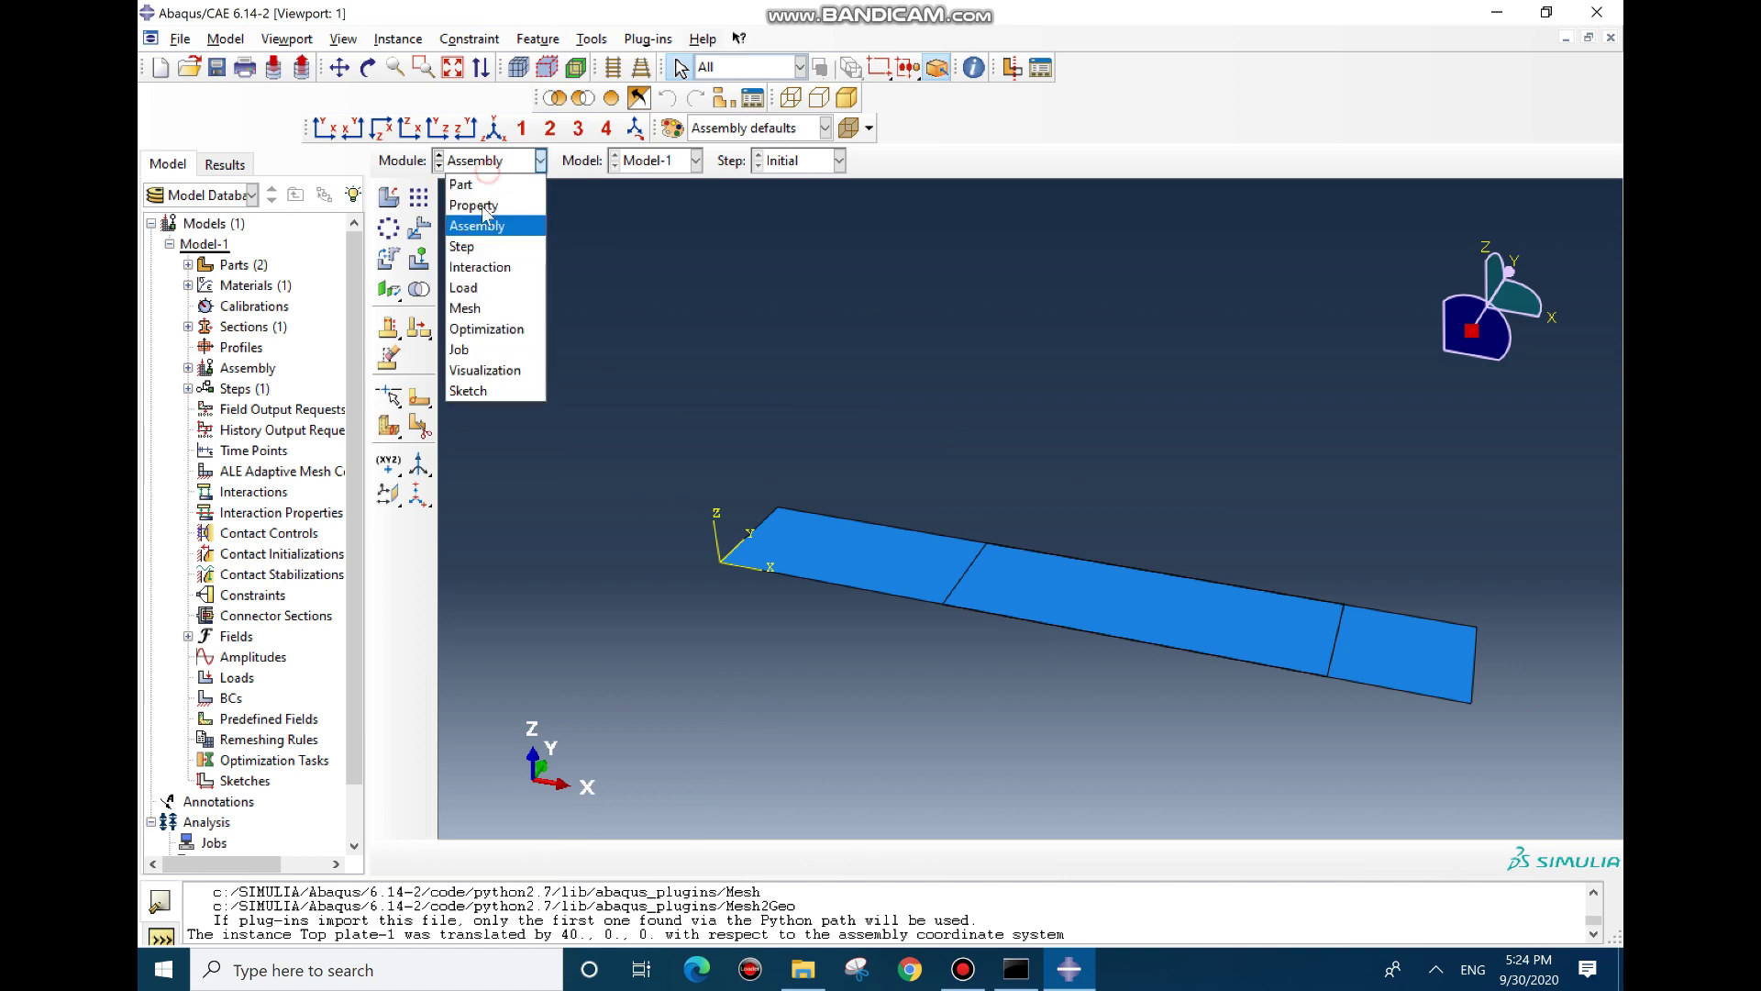
left_click(478, 246)
left_click(388, 197)
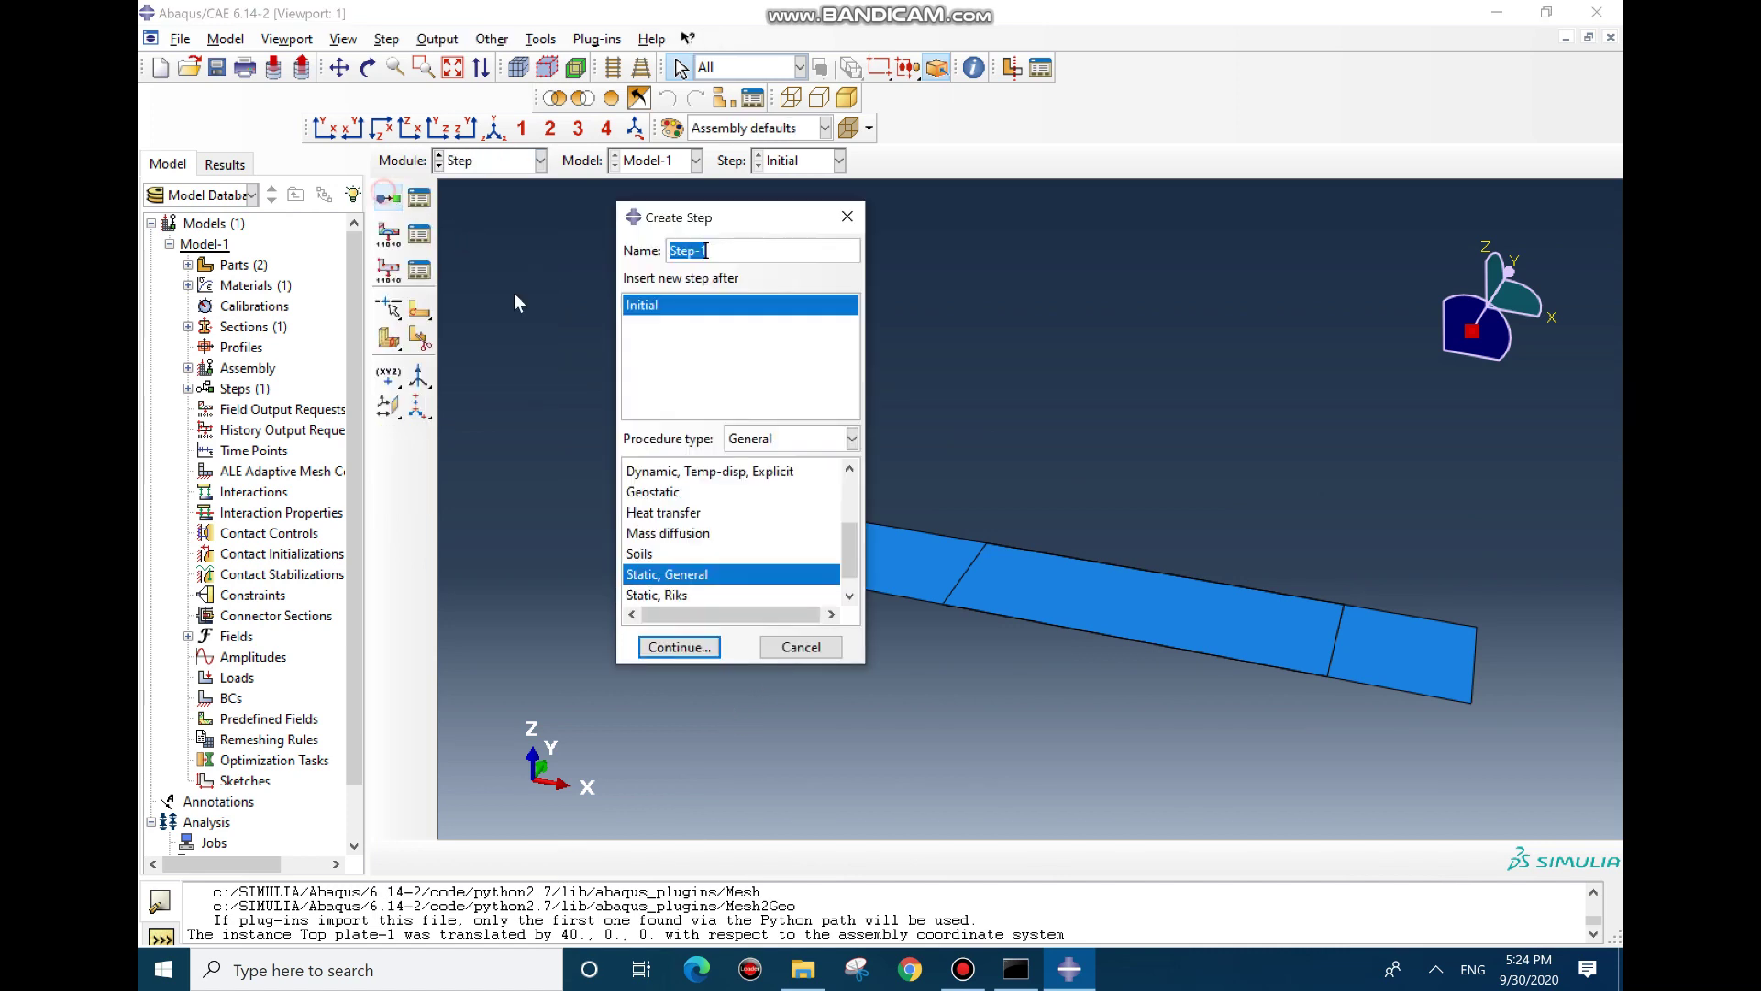
left_click(680, 648)
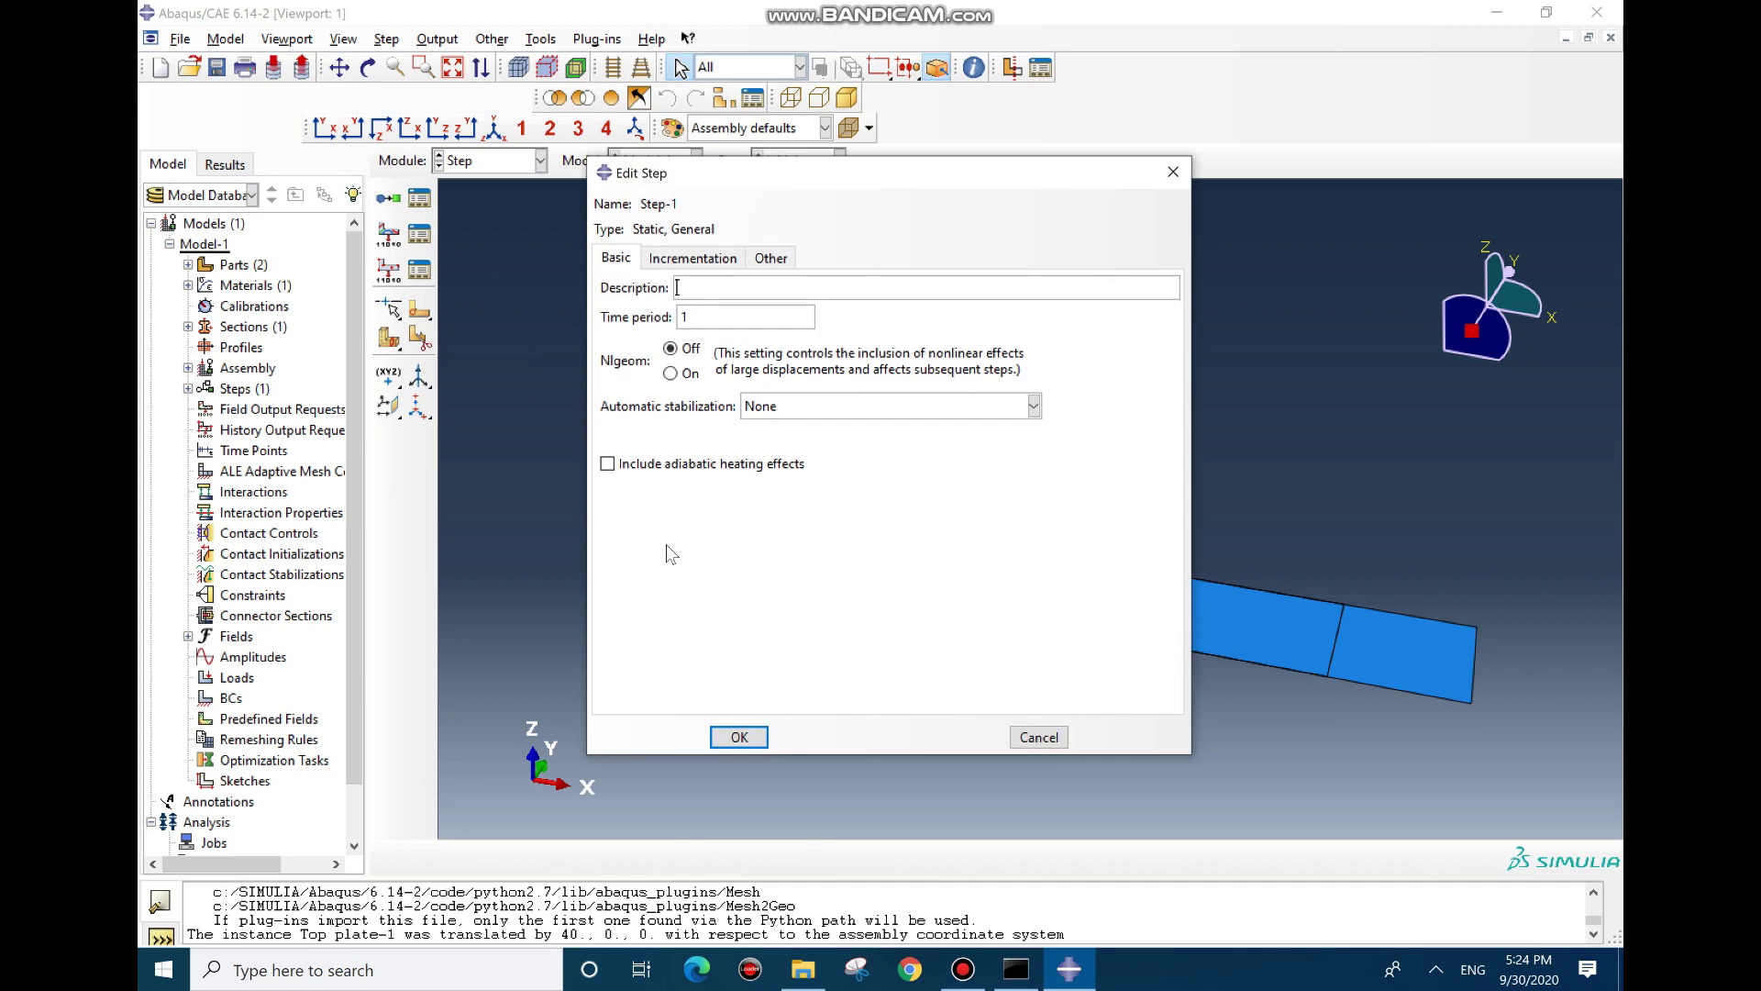
left_click(671, 375)
left_click(741, 737)
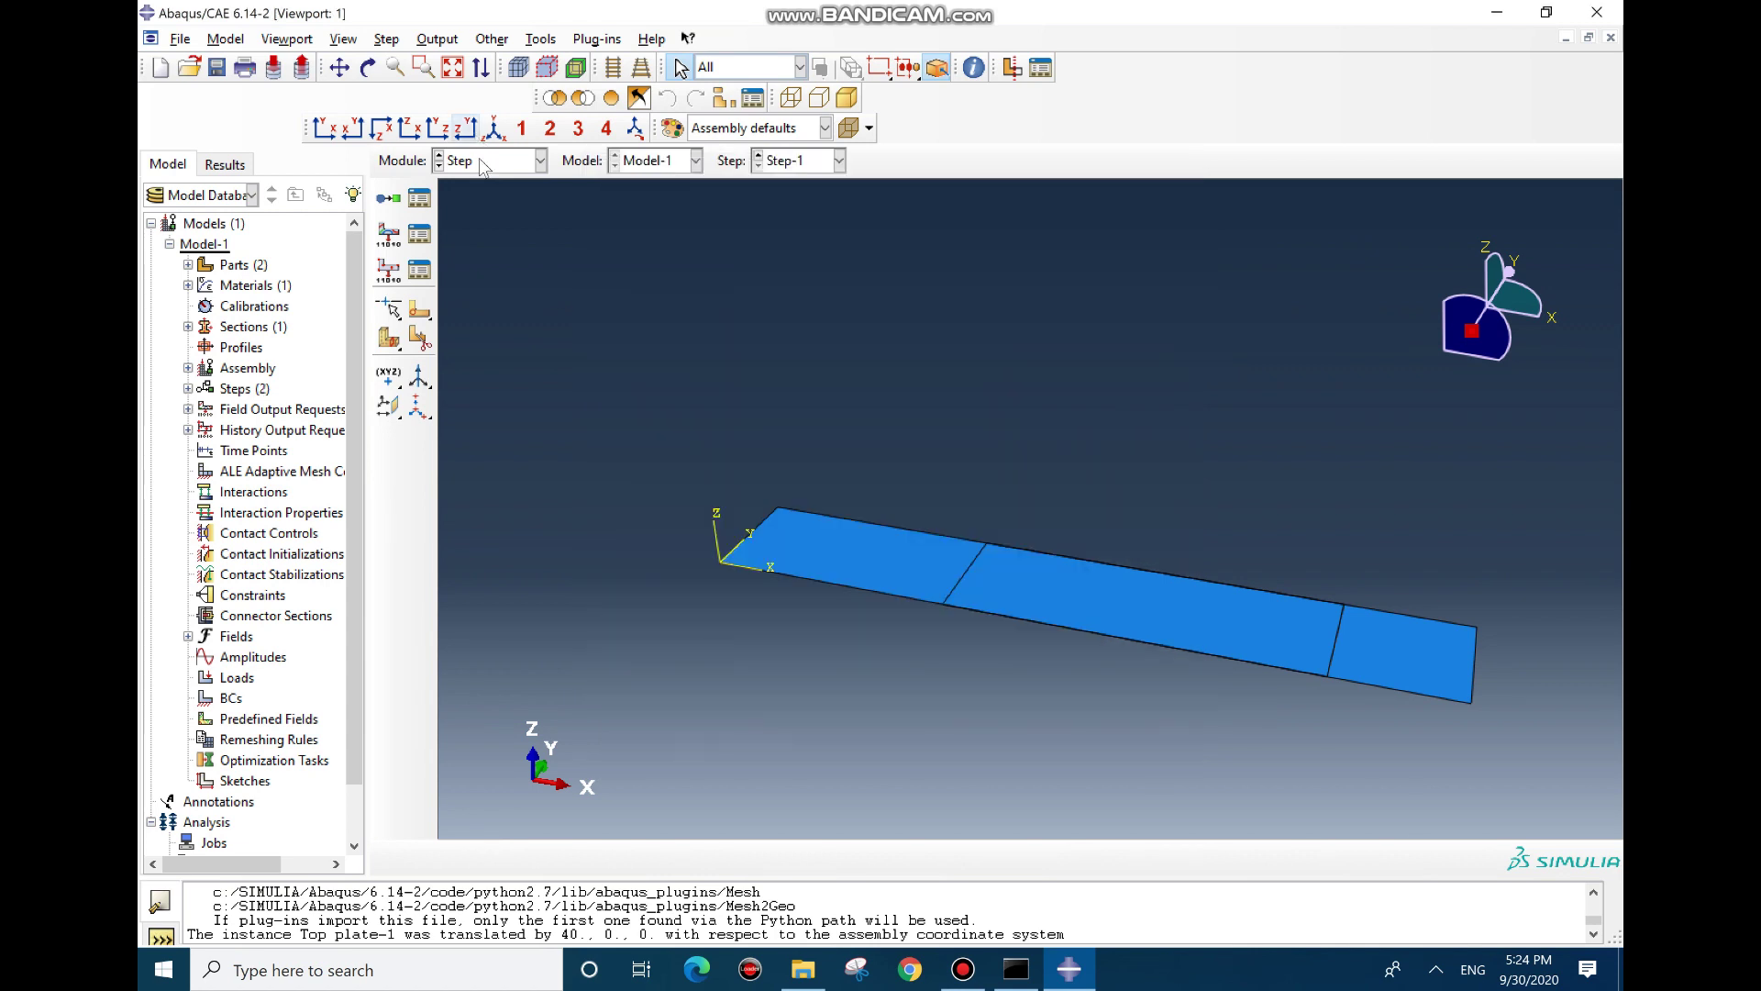
Edit F-Output-1 and expand its Failure/Fracture output variables
left_click(419, 236)
double_click(337, 319)
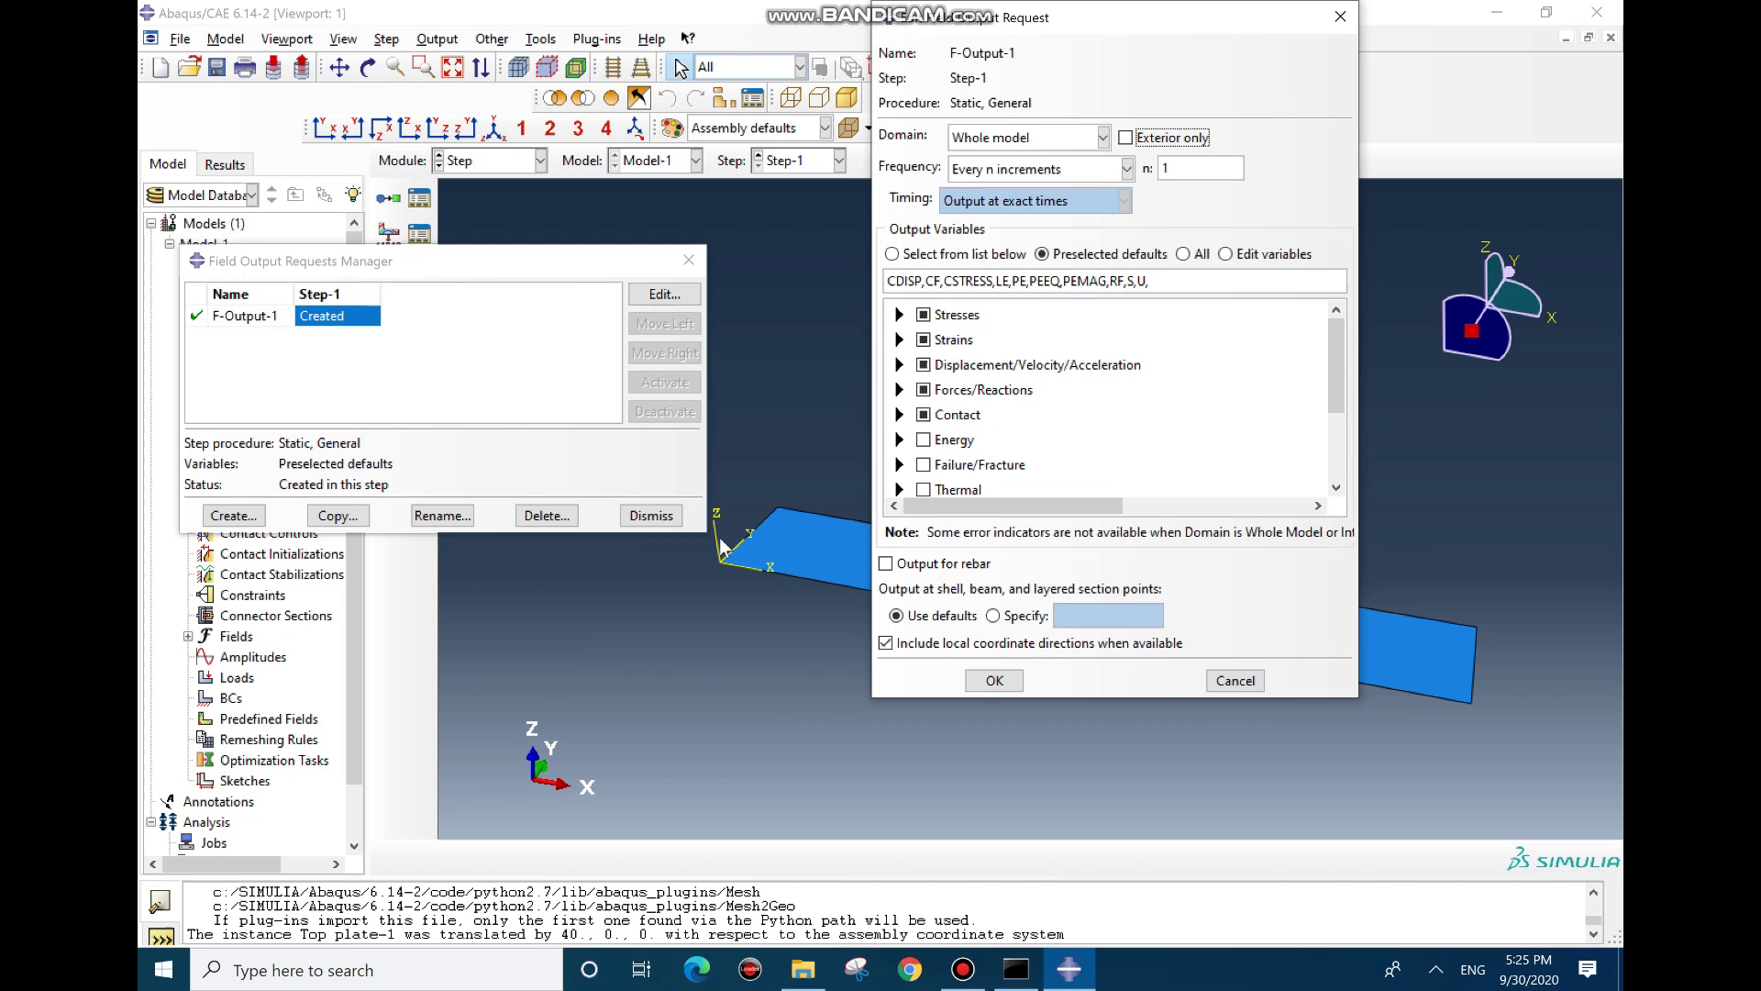
scroll(986, 459, "down", 2)
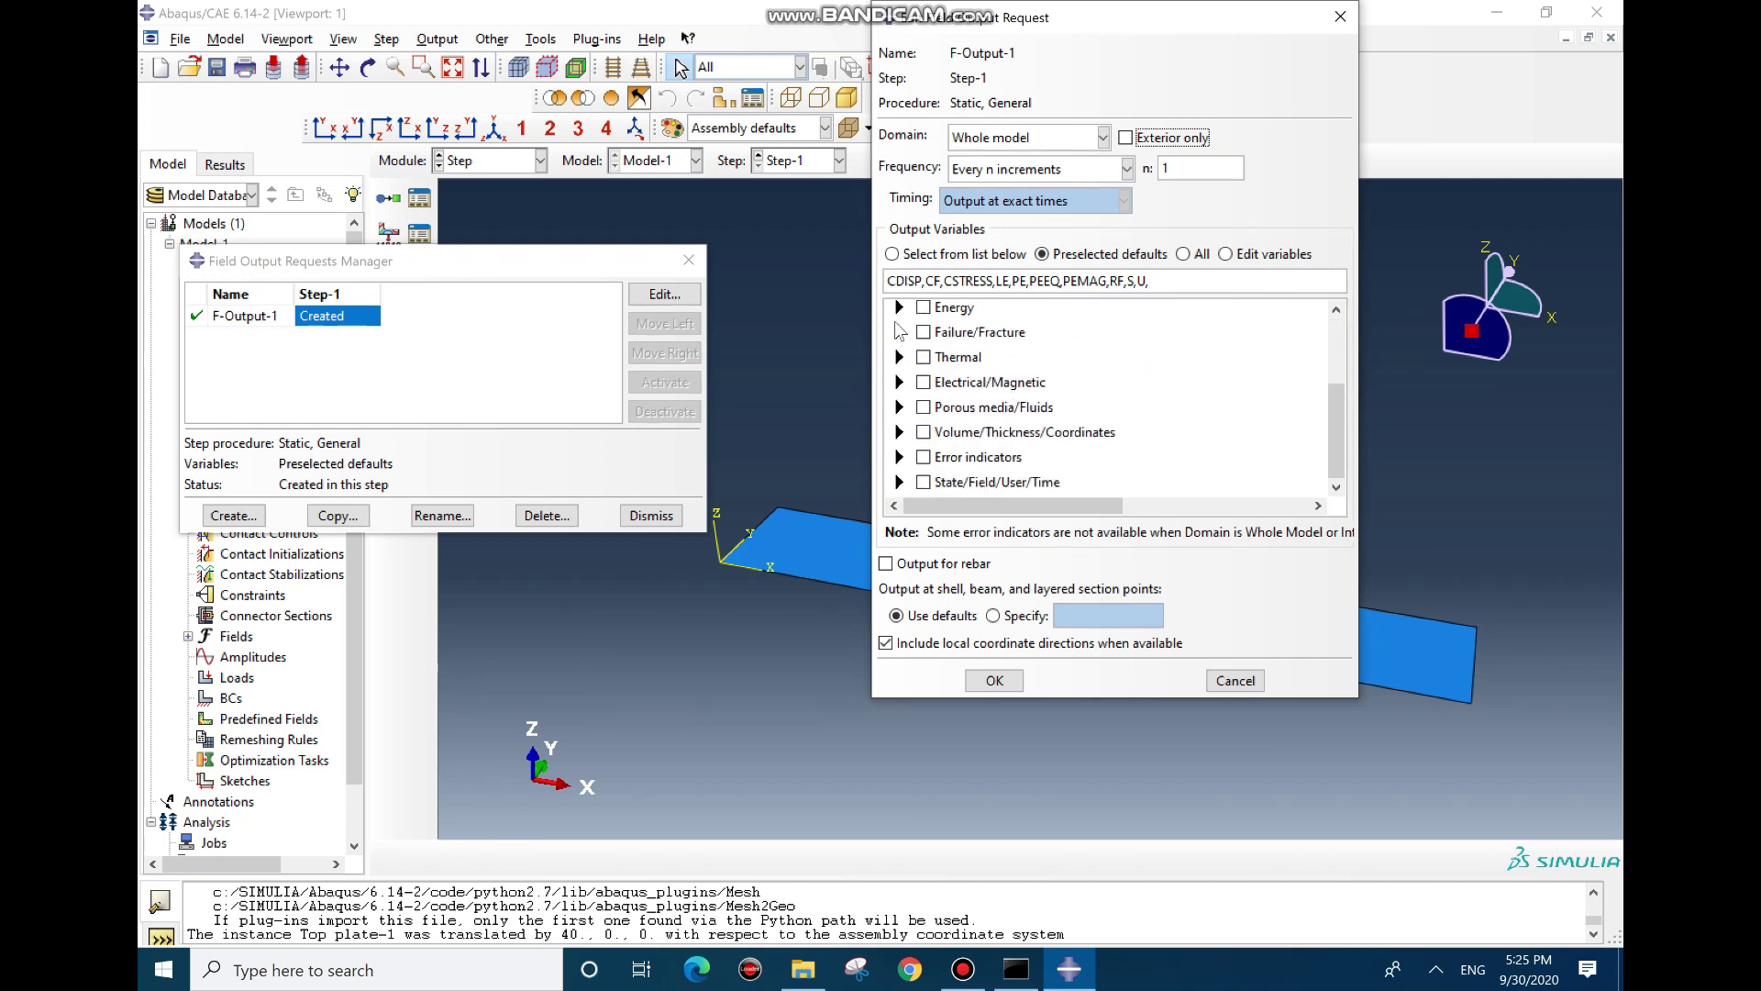
left_click(899, 332)
scroll(1009, 422, "down", 3)
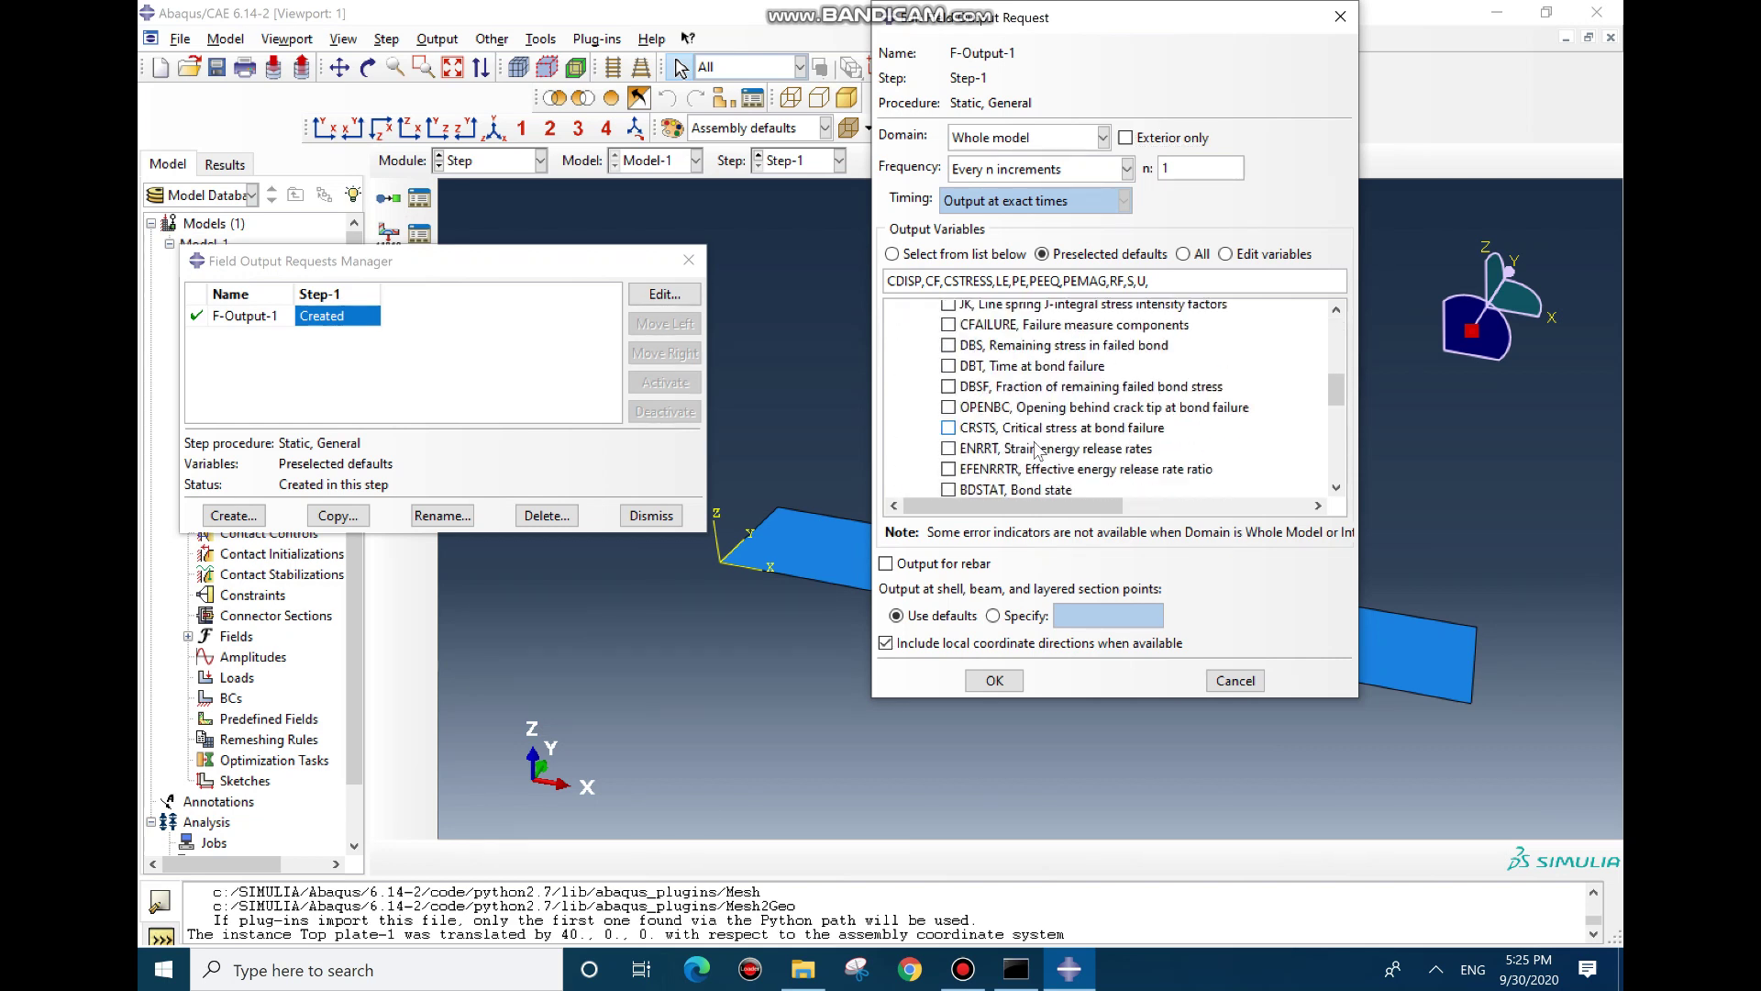
left_click(1337, 312)
left_click(1338, 311)
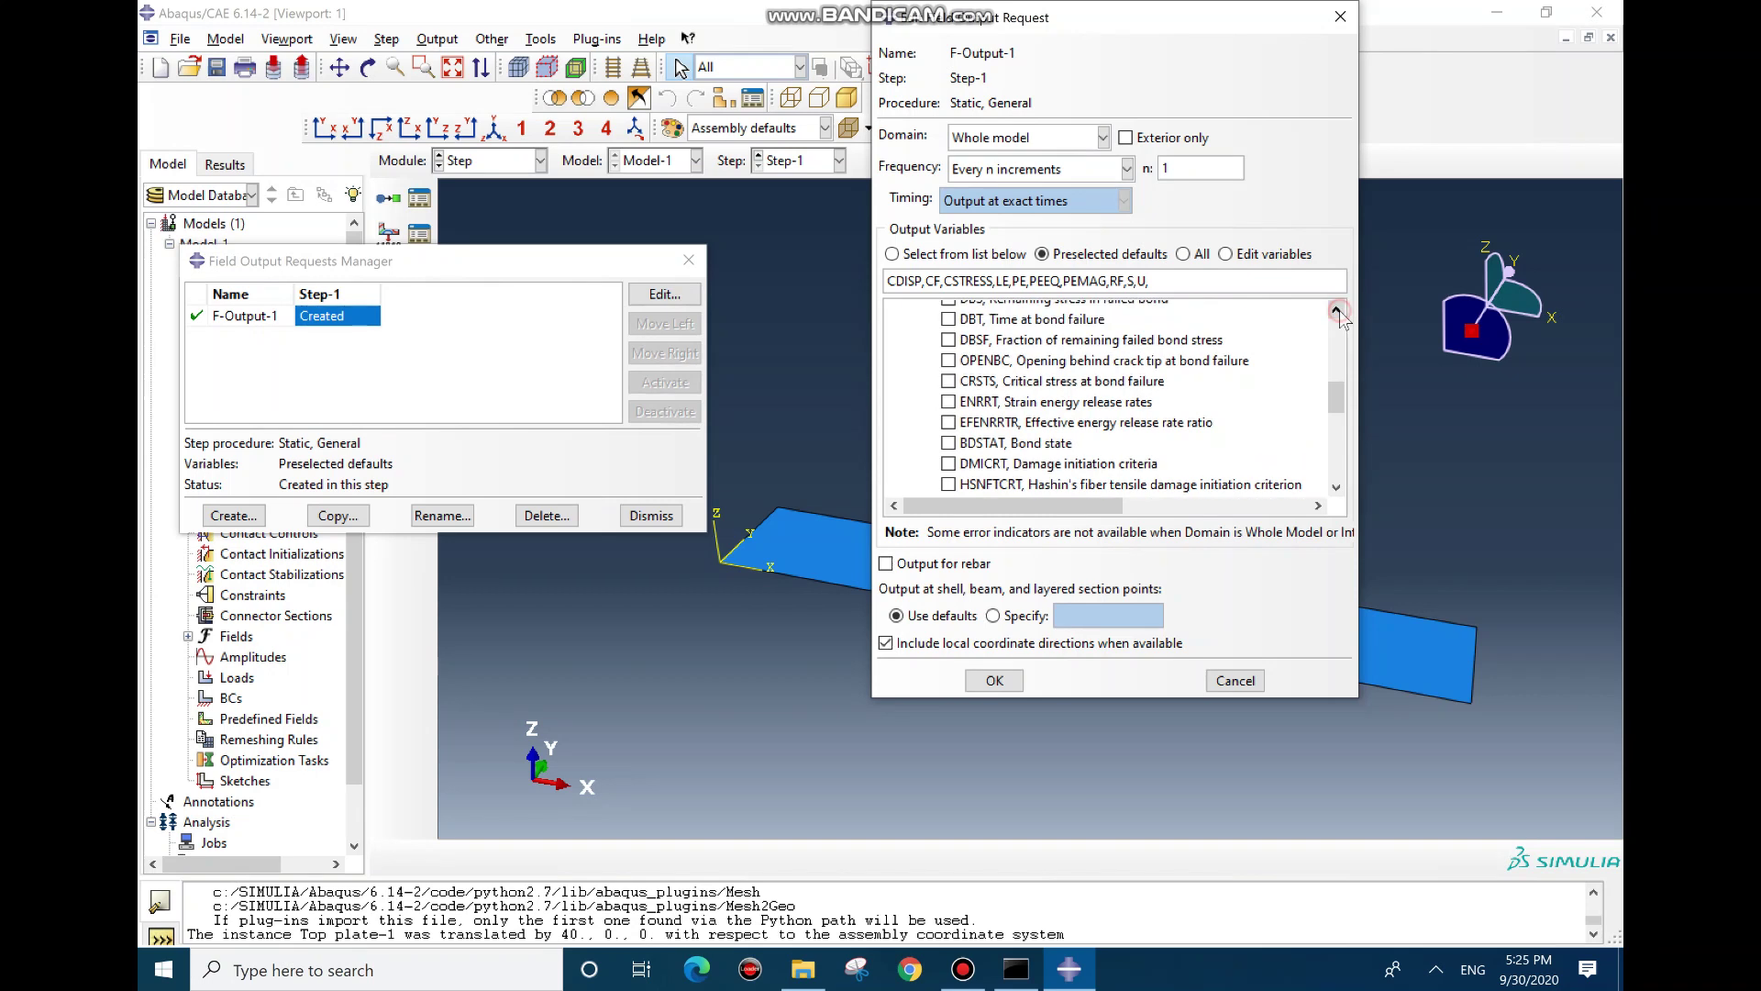
left_click(1338, 312)
left_click(1337, 312)
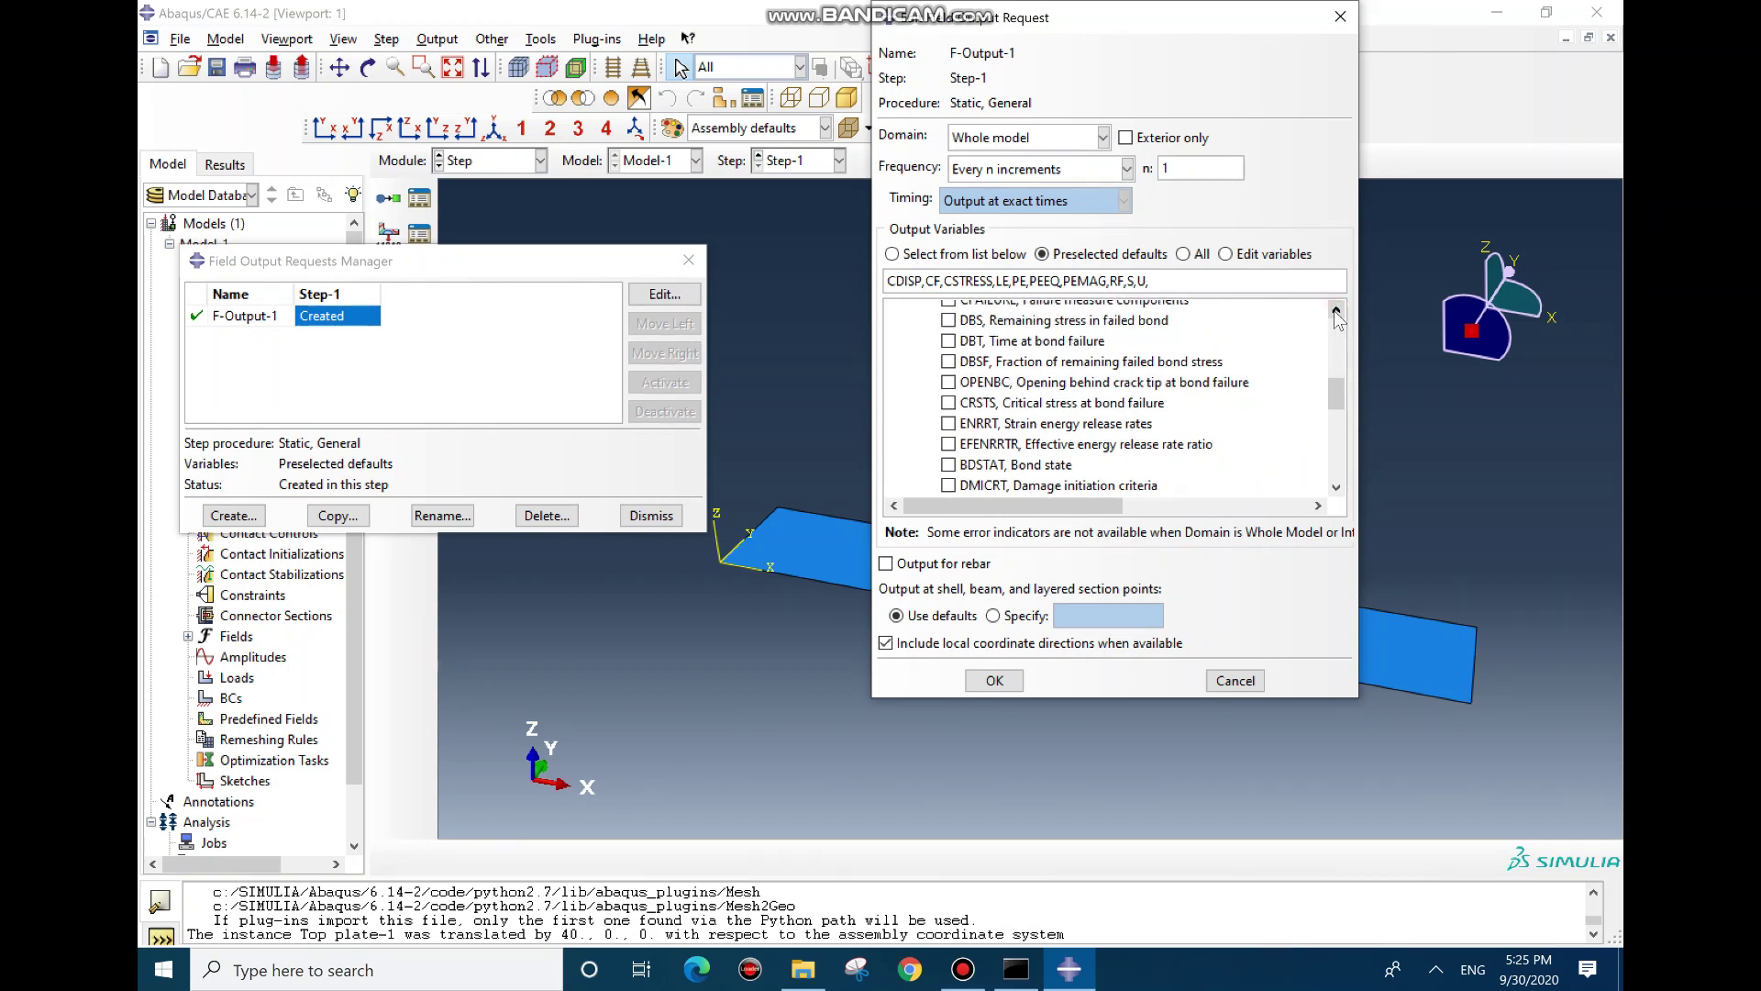
Request DBT, OPENBC, ENRRT, EFENRRTR and BDSTAT, then switch to the Interaction module
left_click(950, 341)
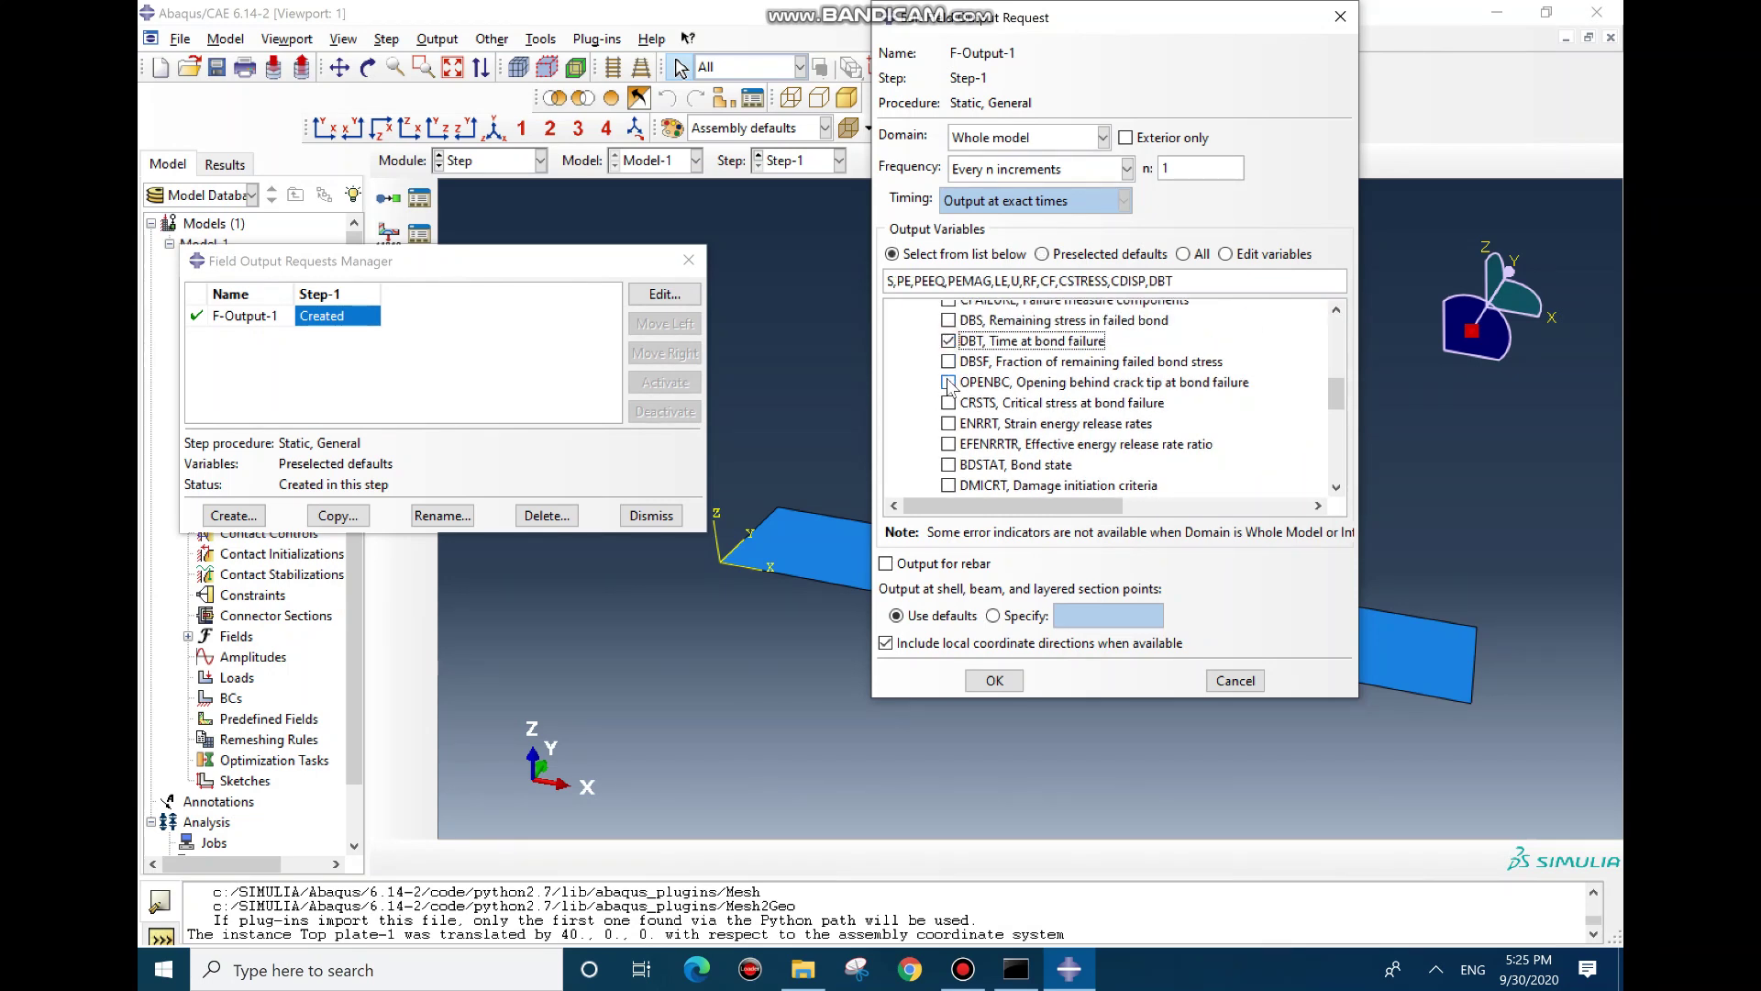
left_click(950, 383)
left_click(950, 424)
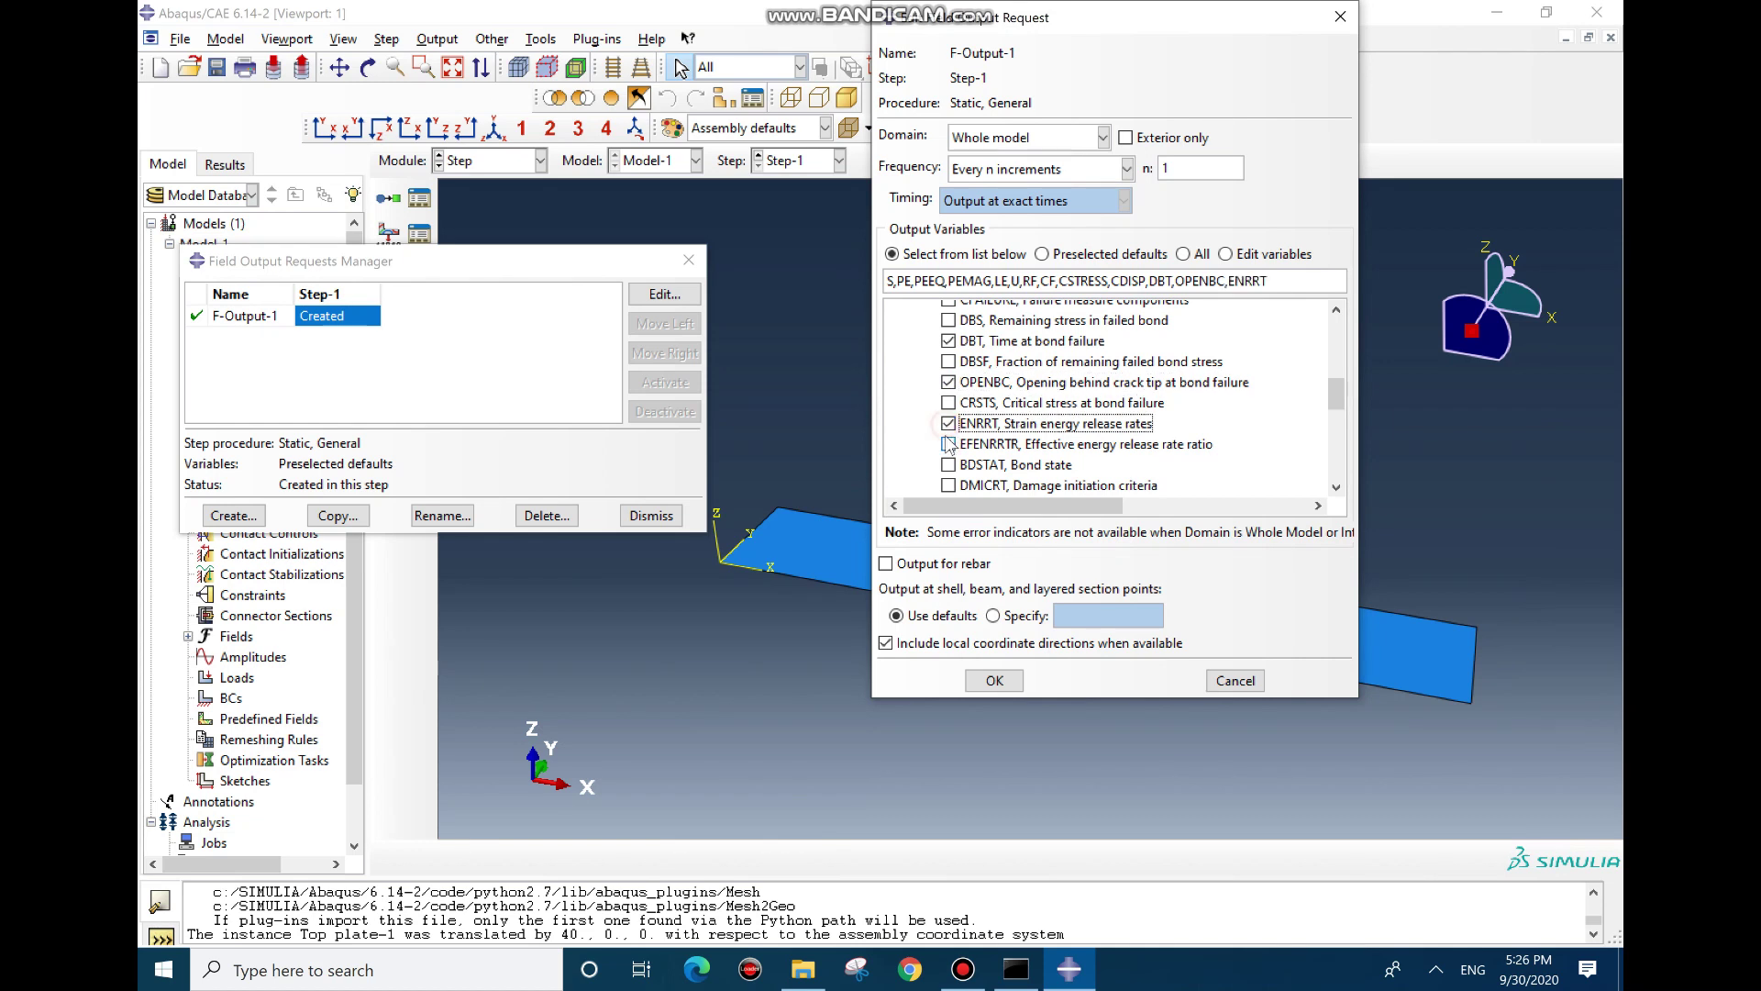
left_click(949, 444)
left_click(949, 466)
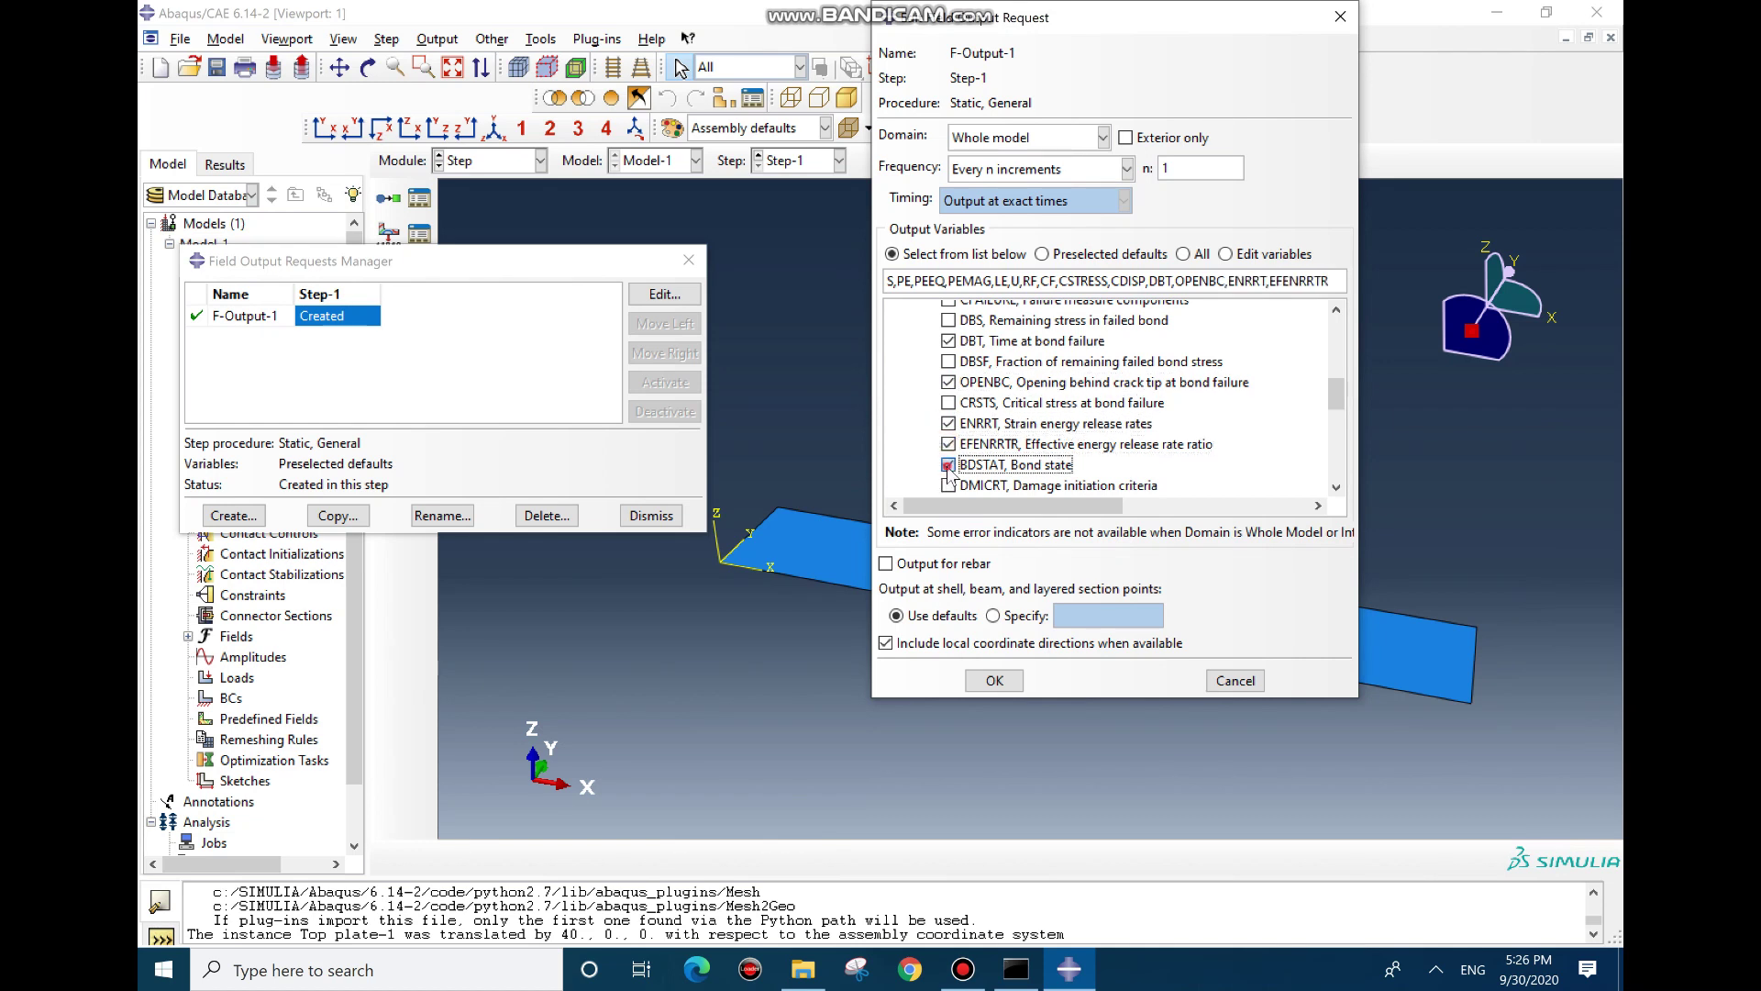
left_click(1018, 687)
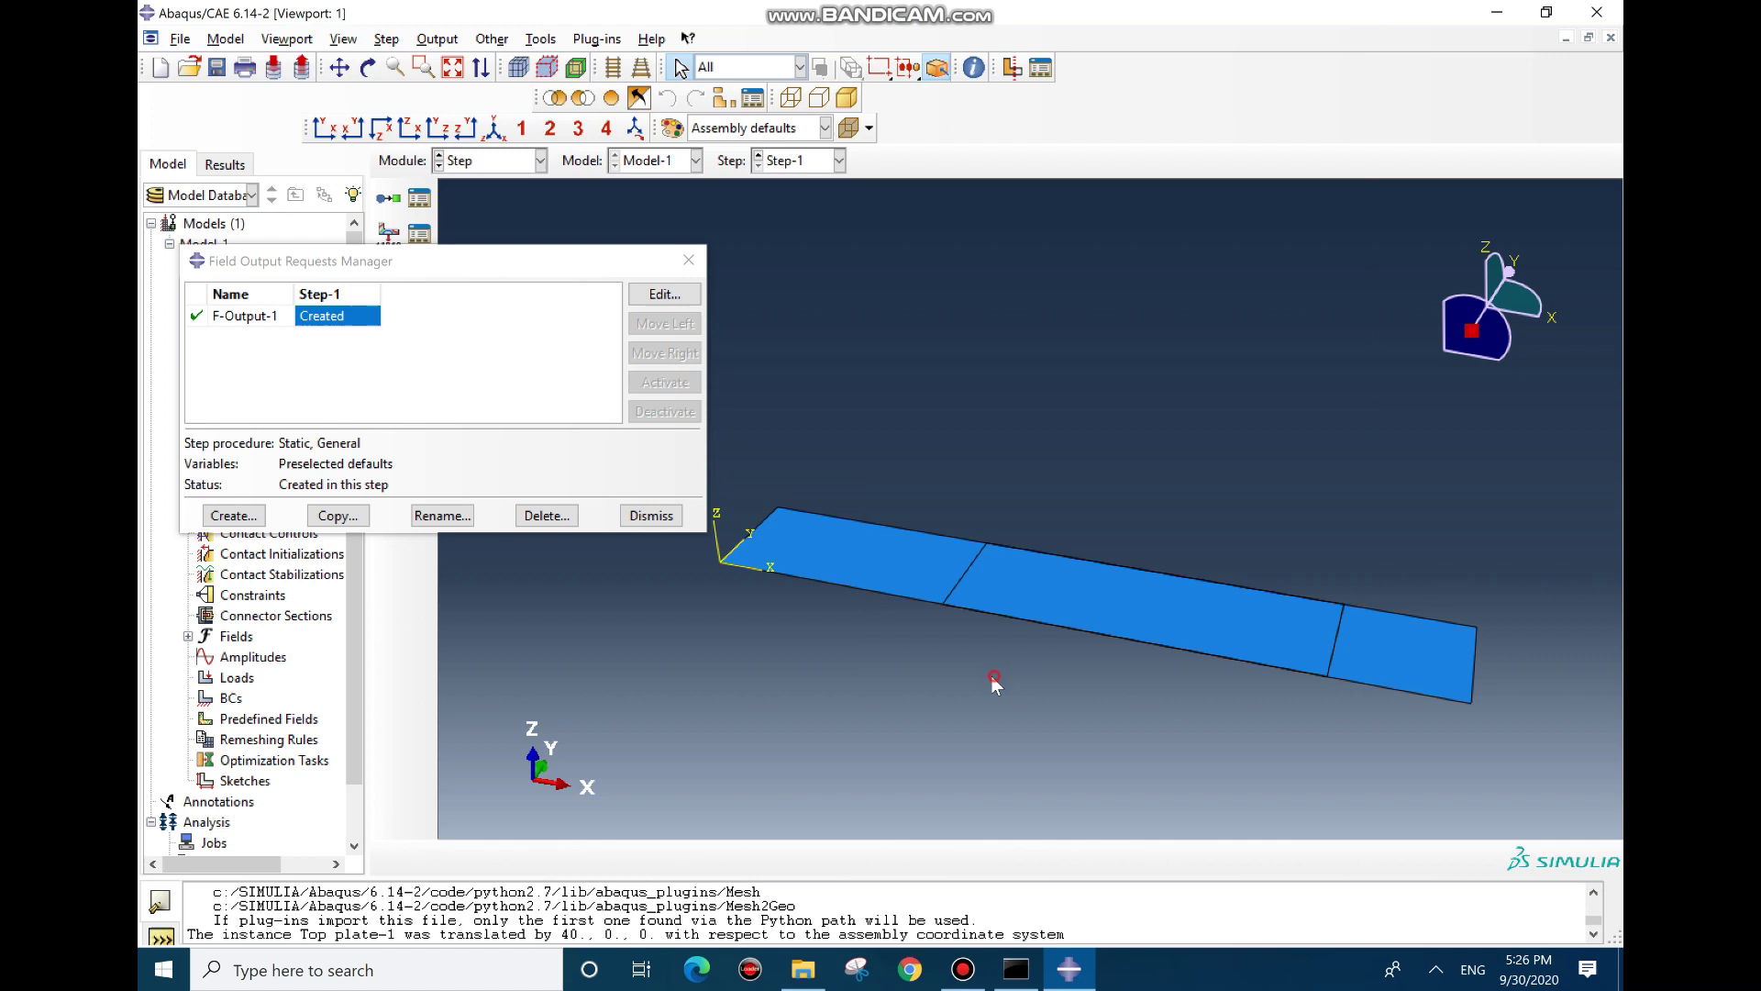
left_click(493, 165)
left_click(492, 268)
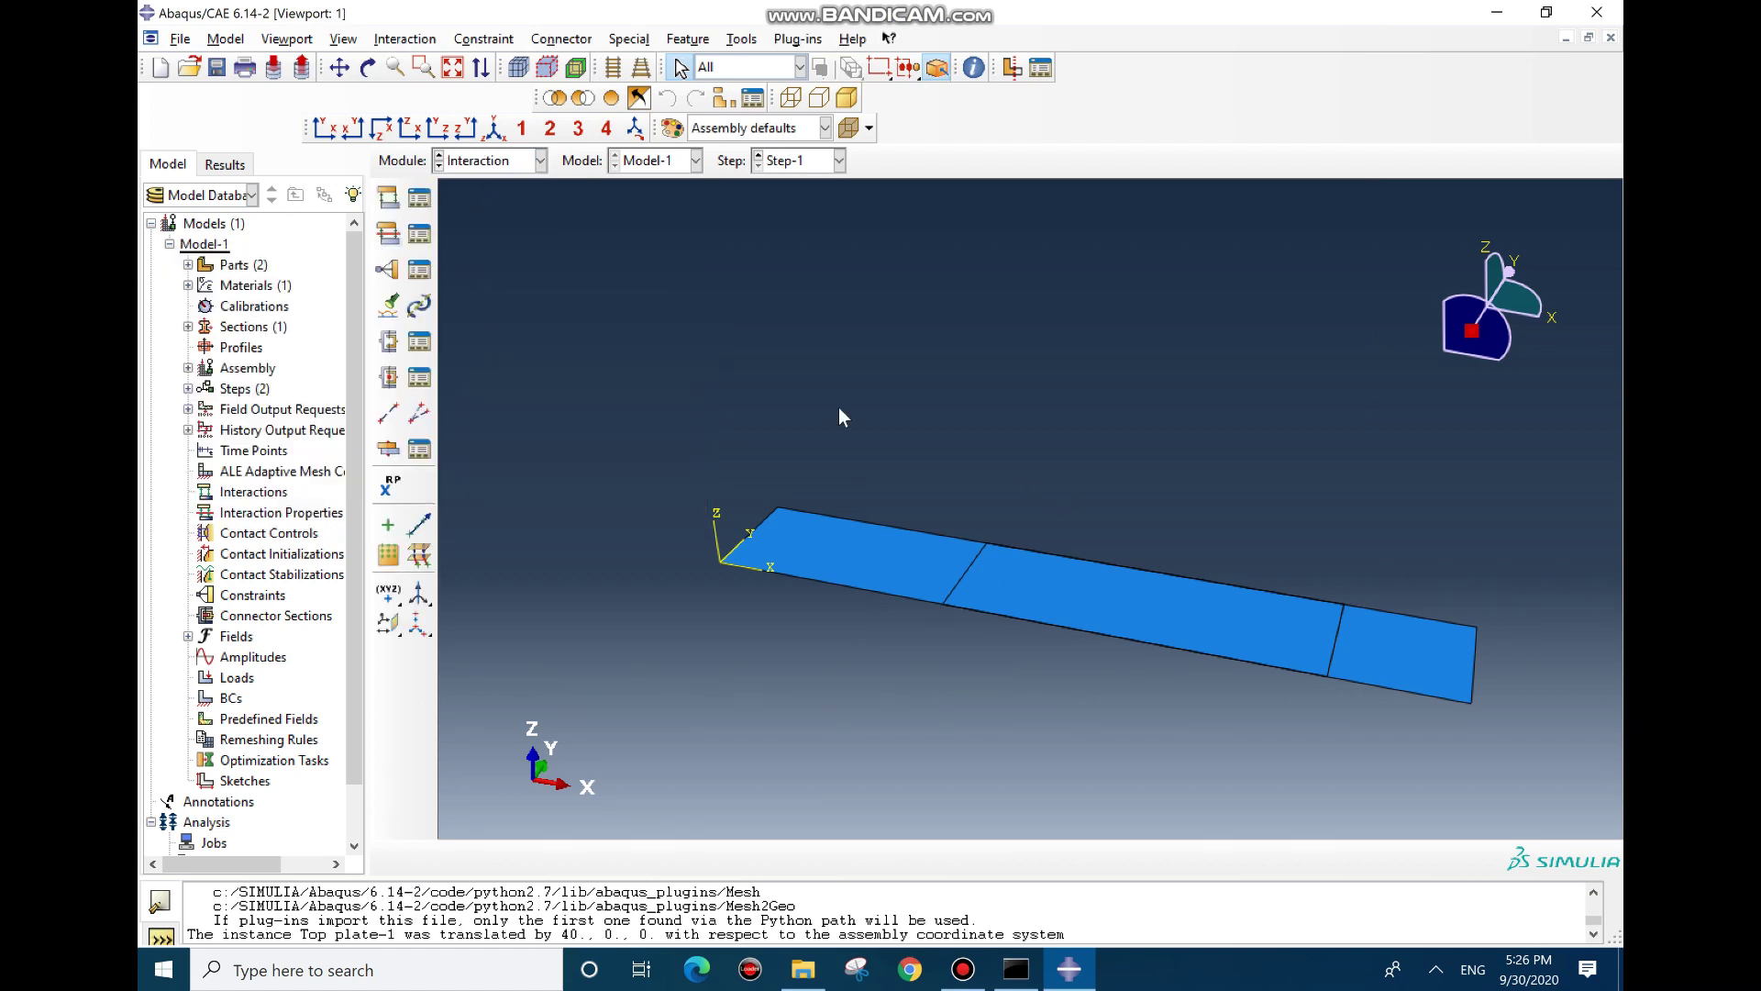
Switch to the Mesh module and seed the Top plate part with global size 3
left_click(525, 166)
left_click(486, 326)
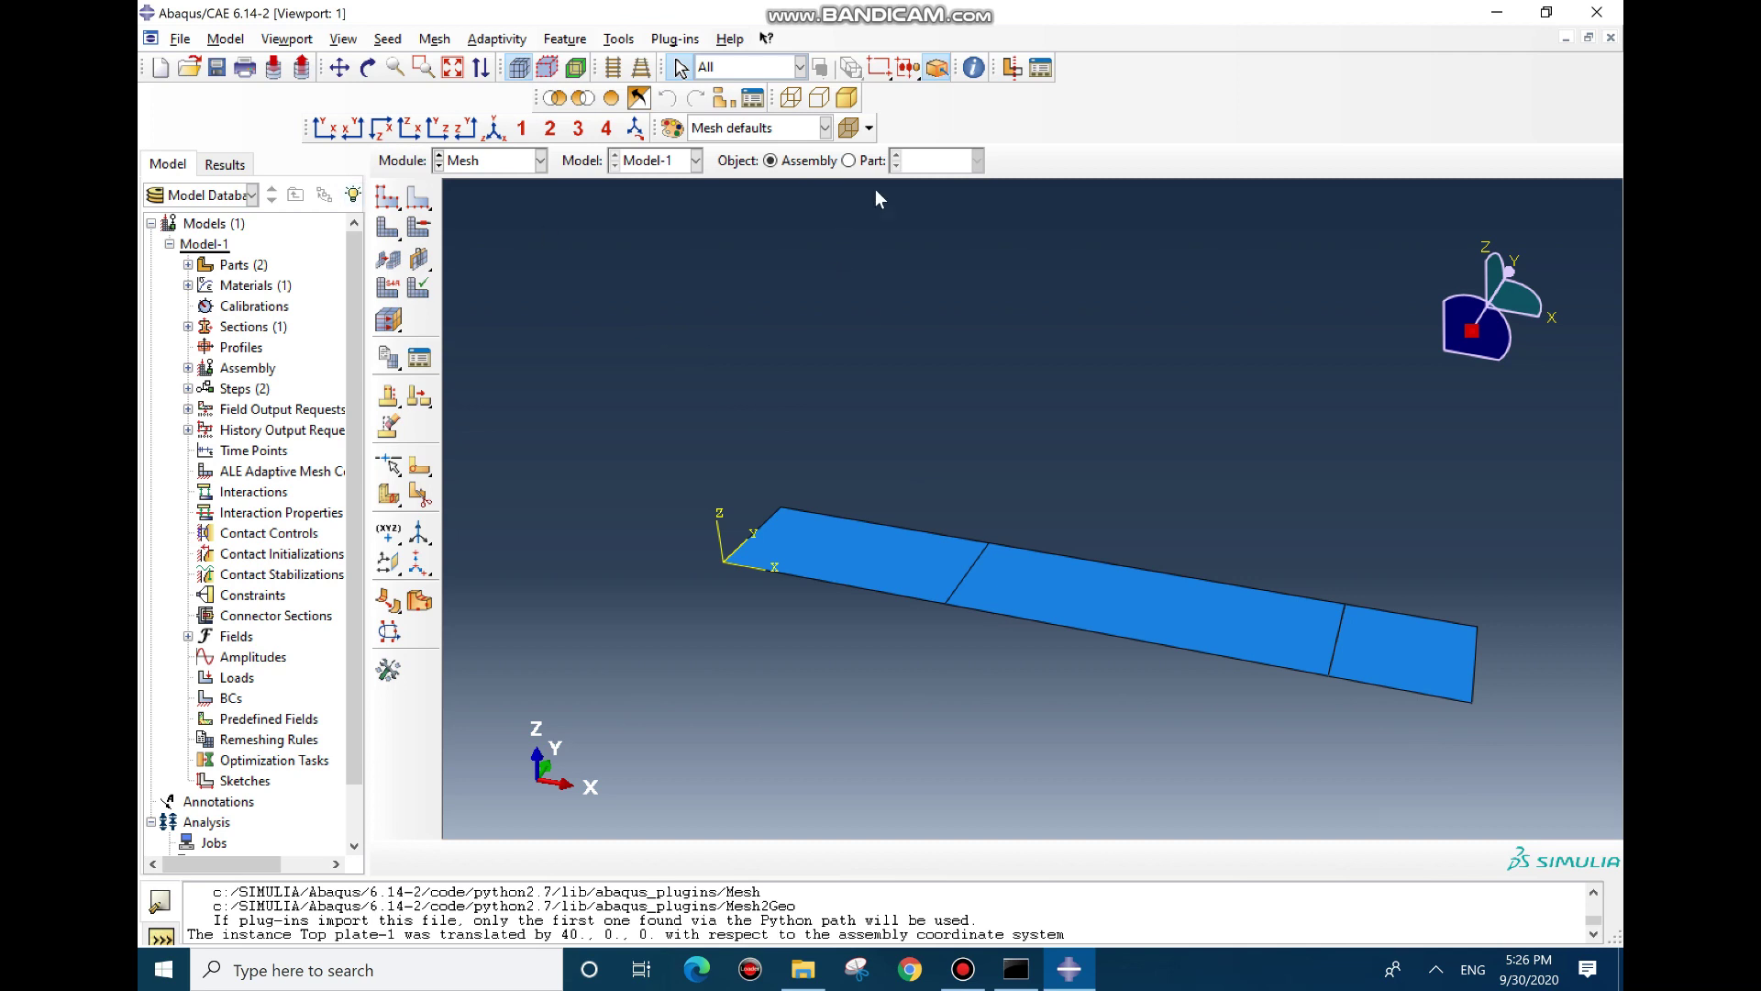
left_click(849, 160)
left_click(388, 197)
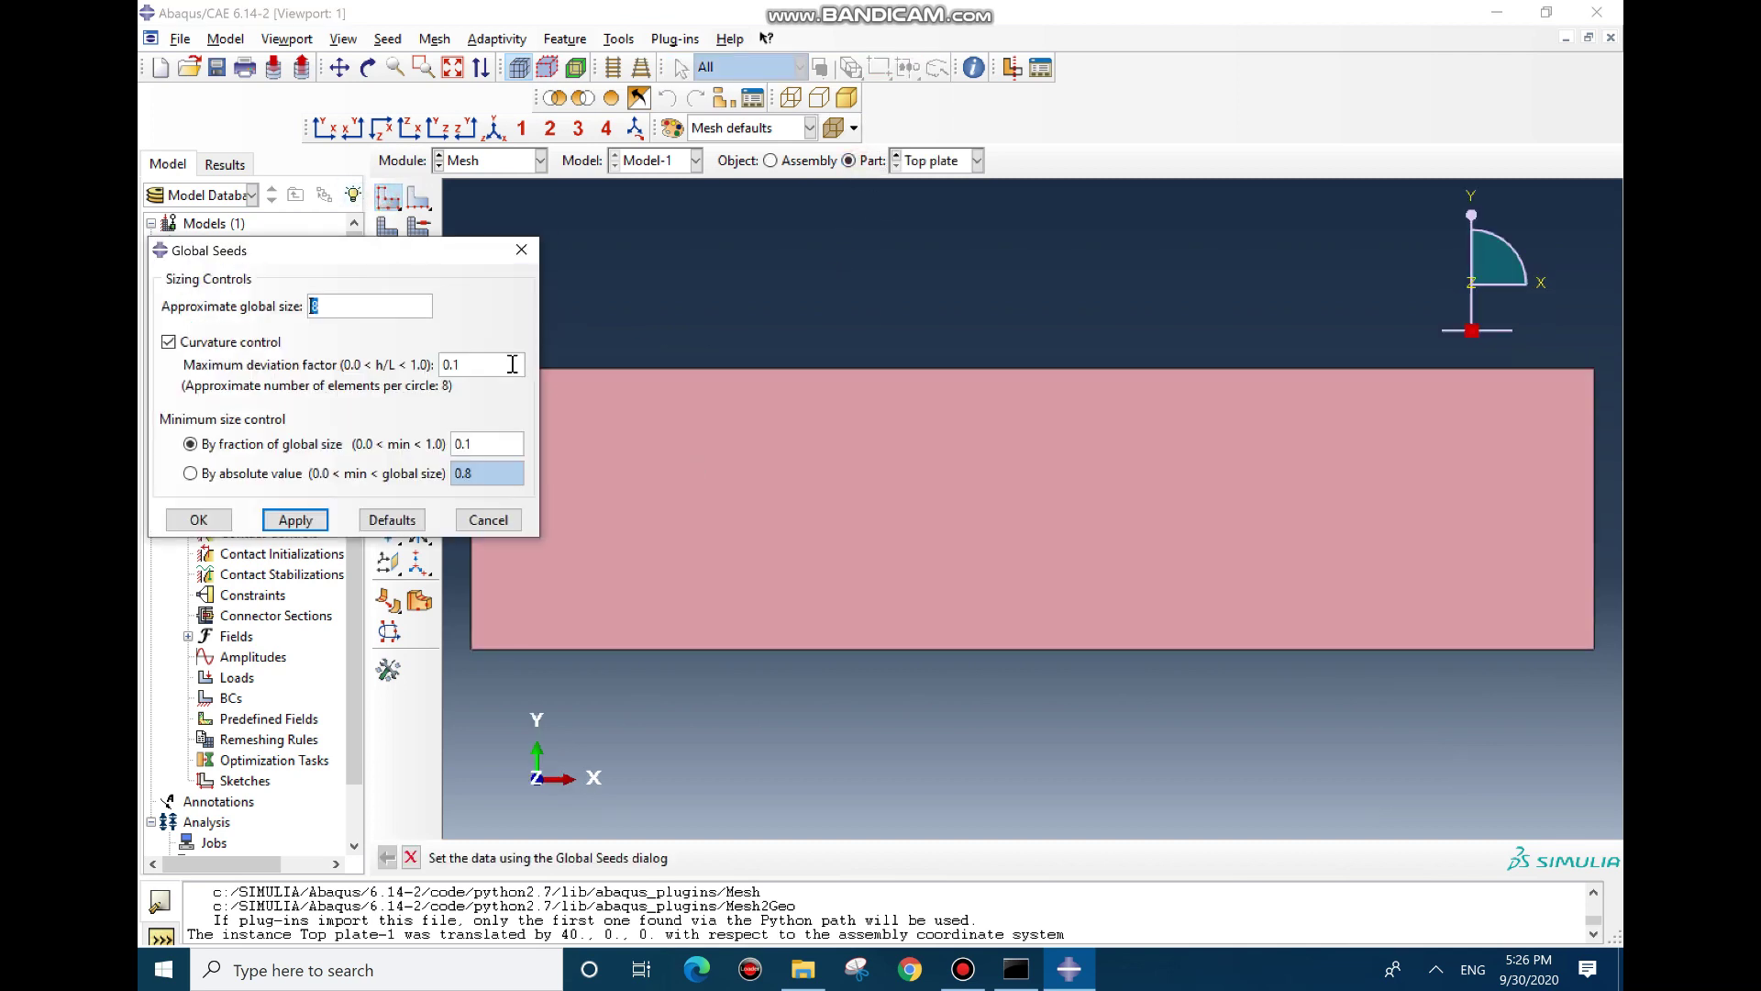
type("3")
left_click(199, 519)
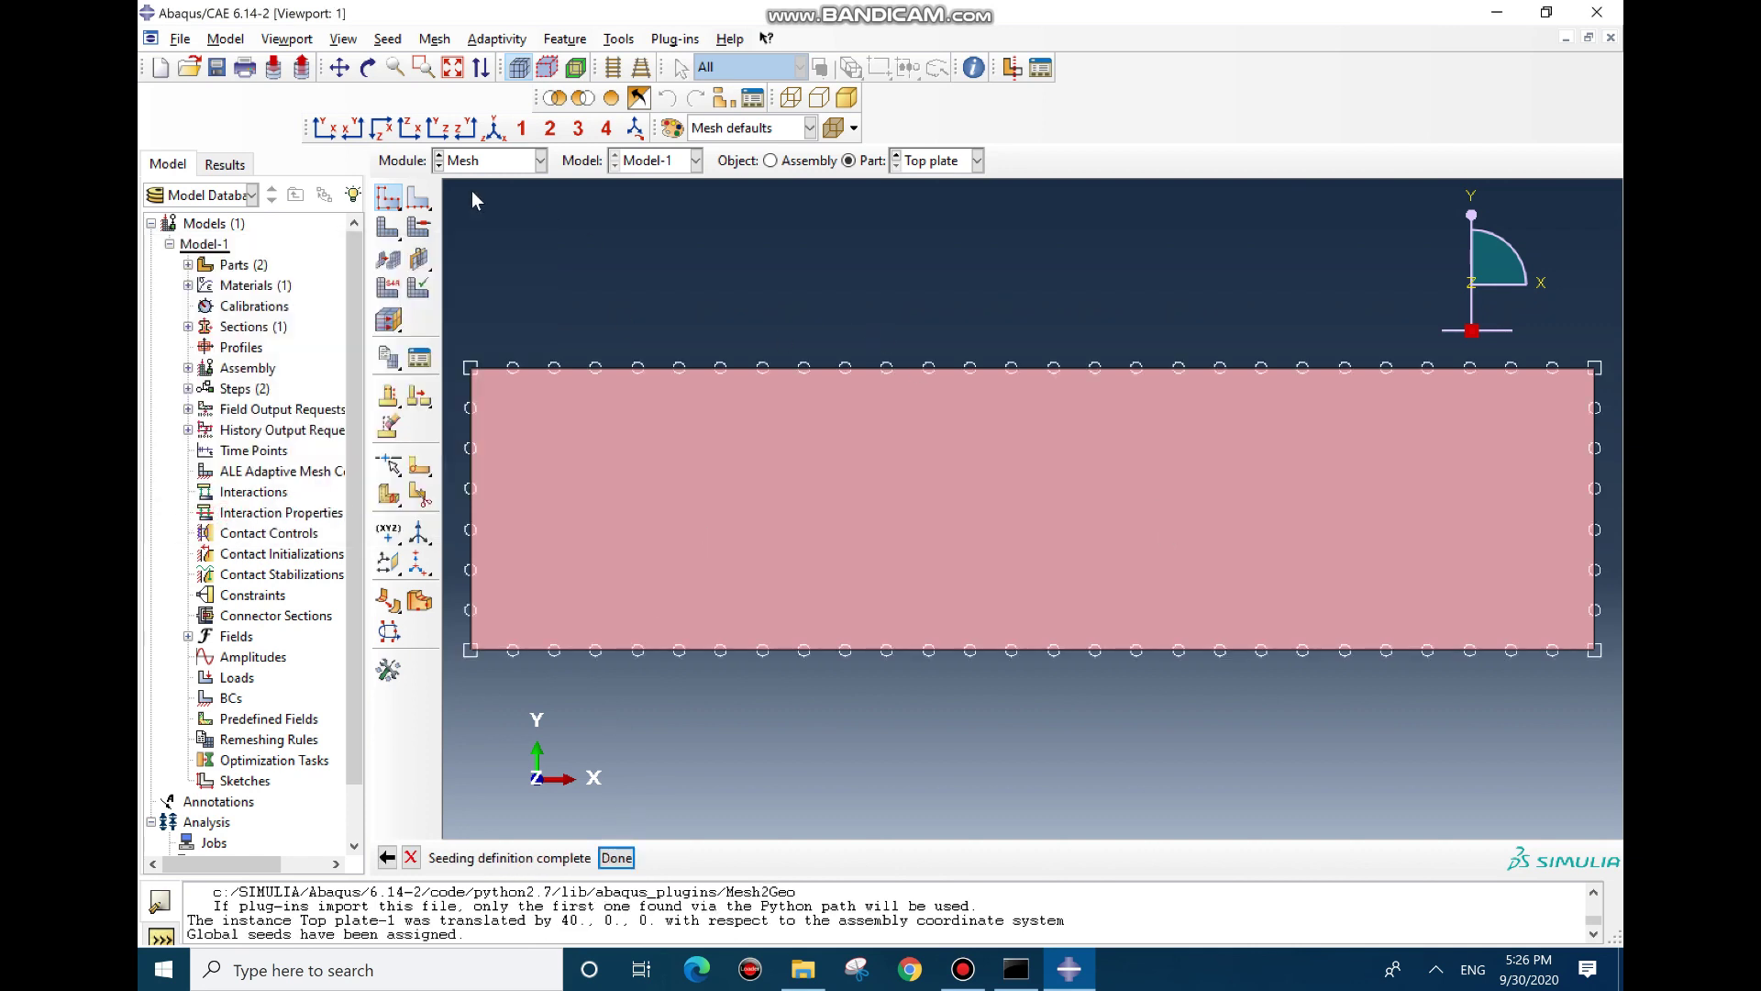
left_click(617, 857)
Reapply the seeds and mesh the Top plate into 400 elements
left_click(395, 200)
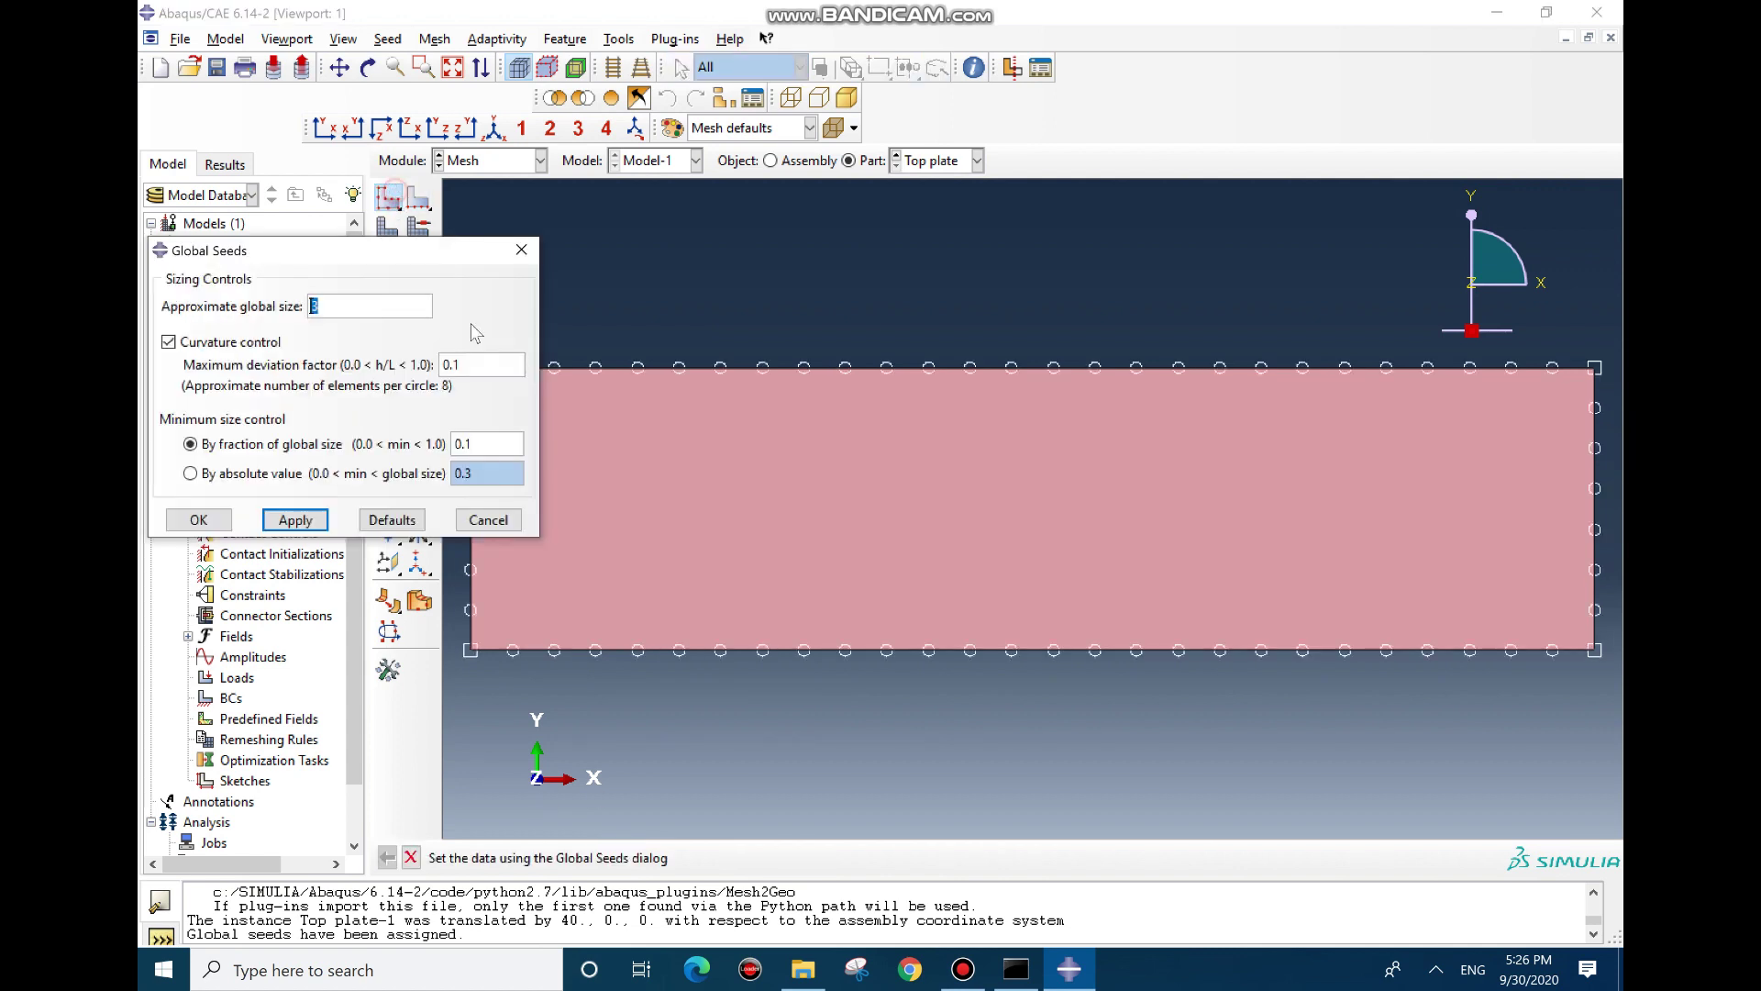
left_click(218, 526)
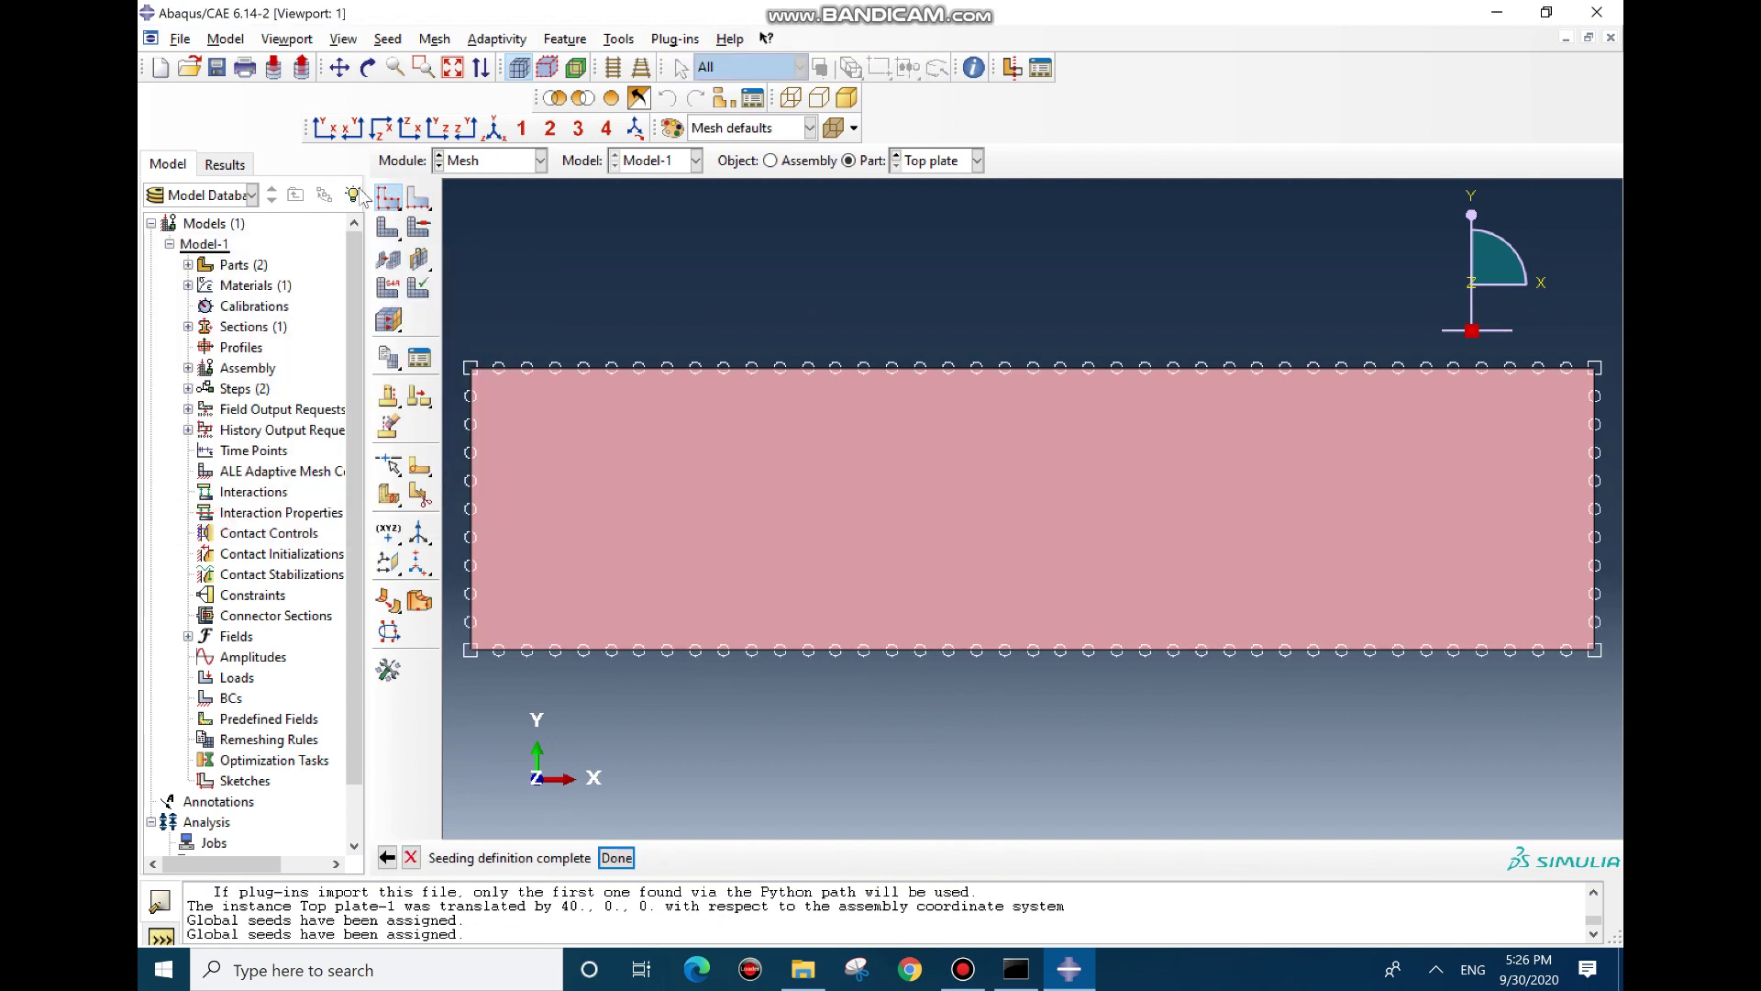
left_click(388, 226)
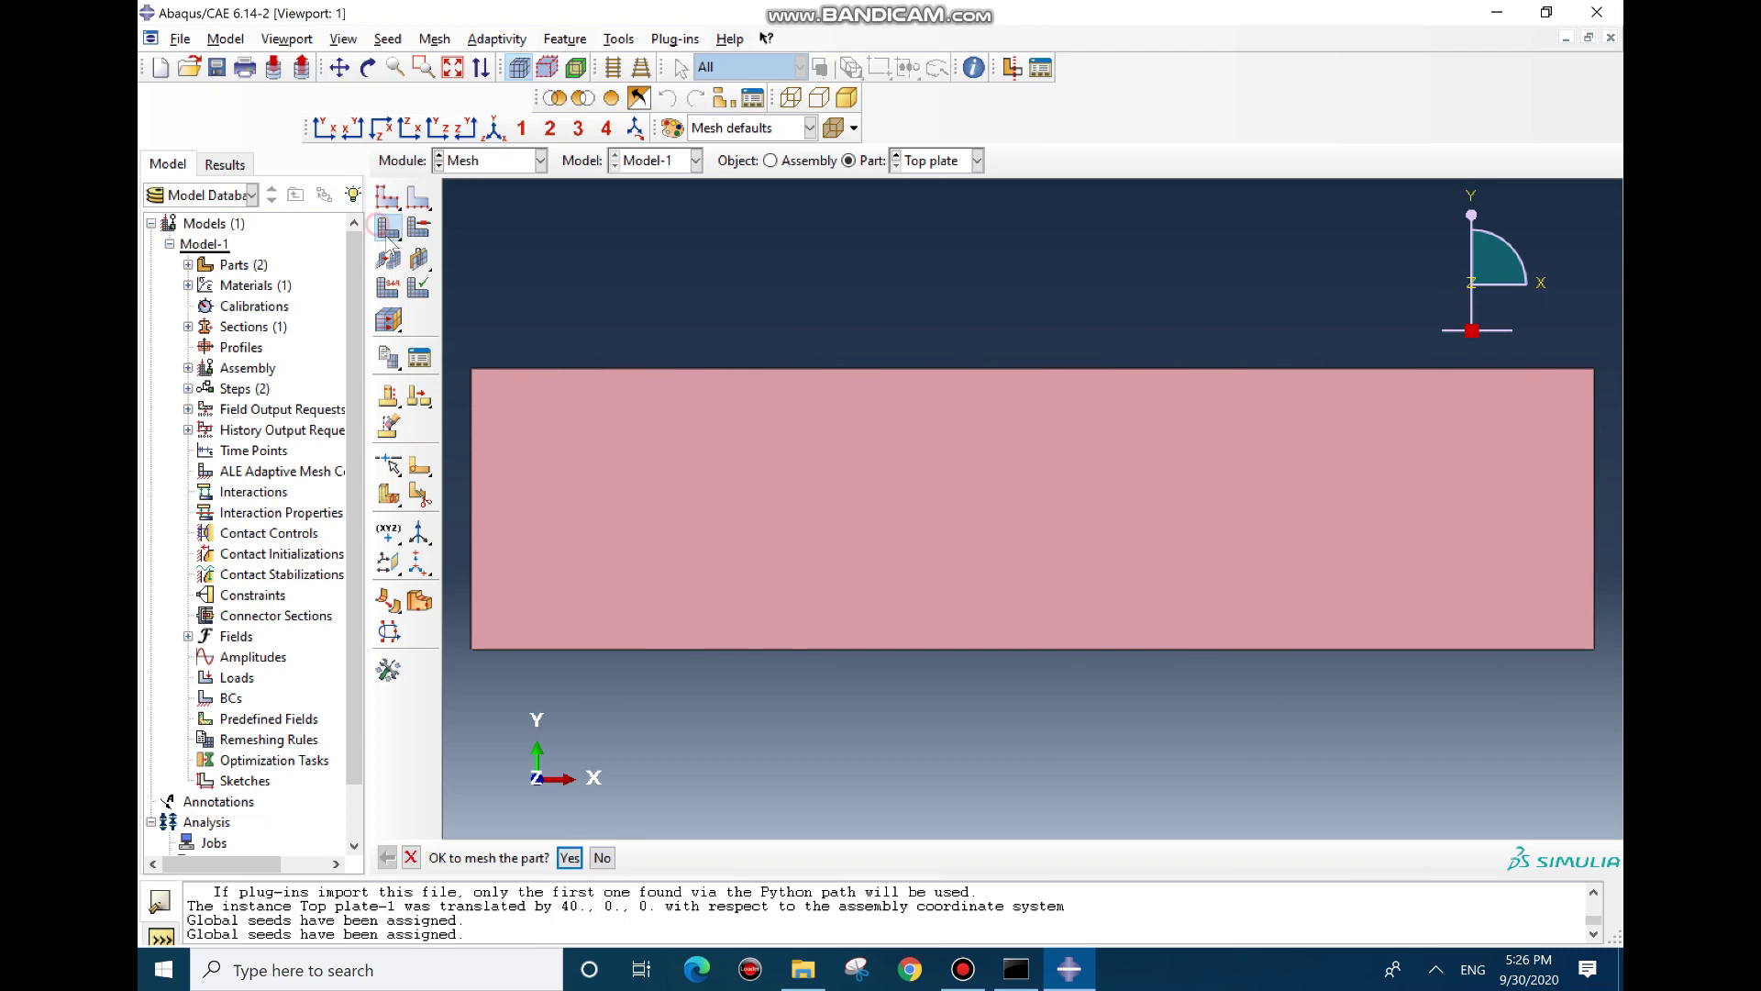
left_click(571, 858)
Seed and mesh the Bottom part into 500 elements, then move to the Interaction module
left_click(936, 161)
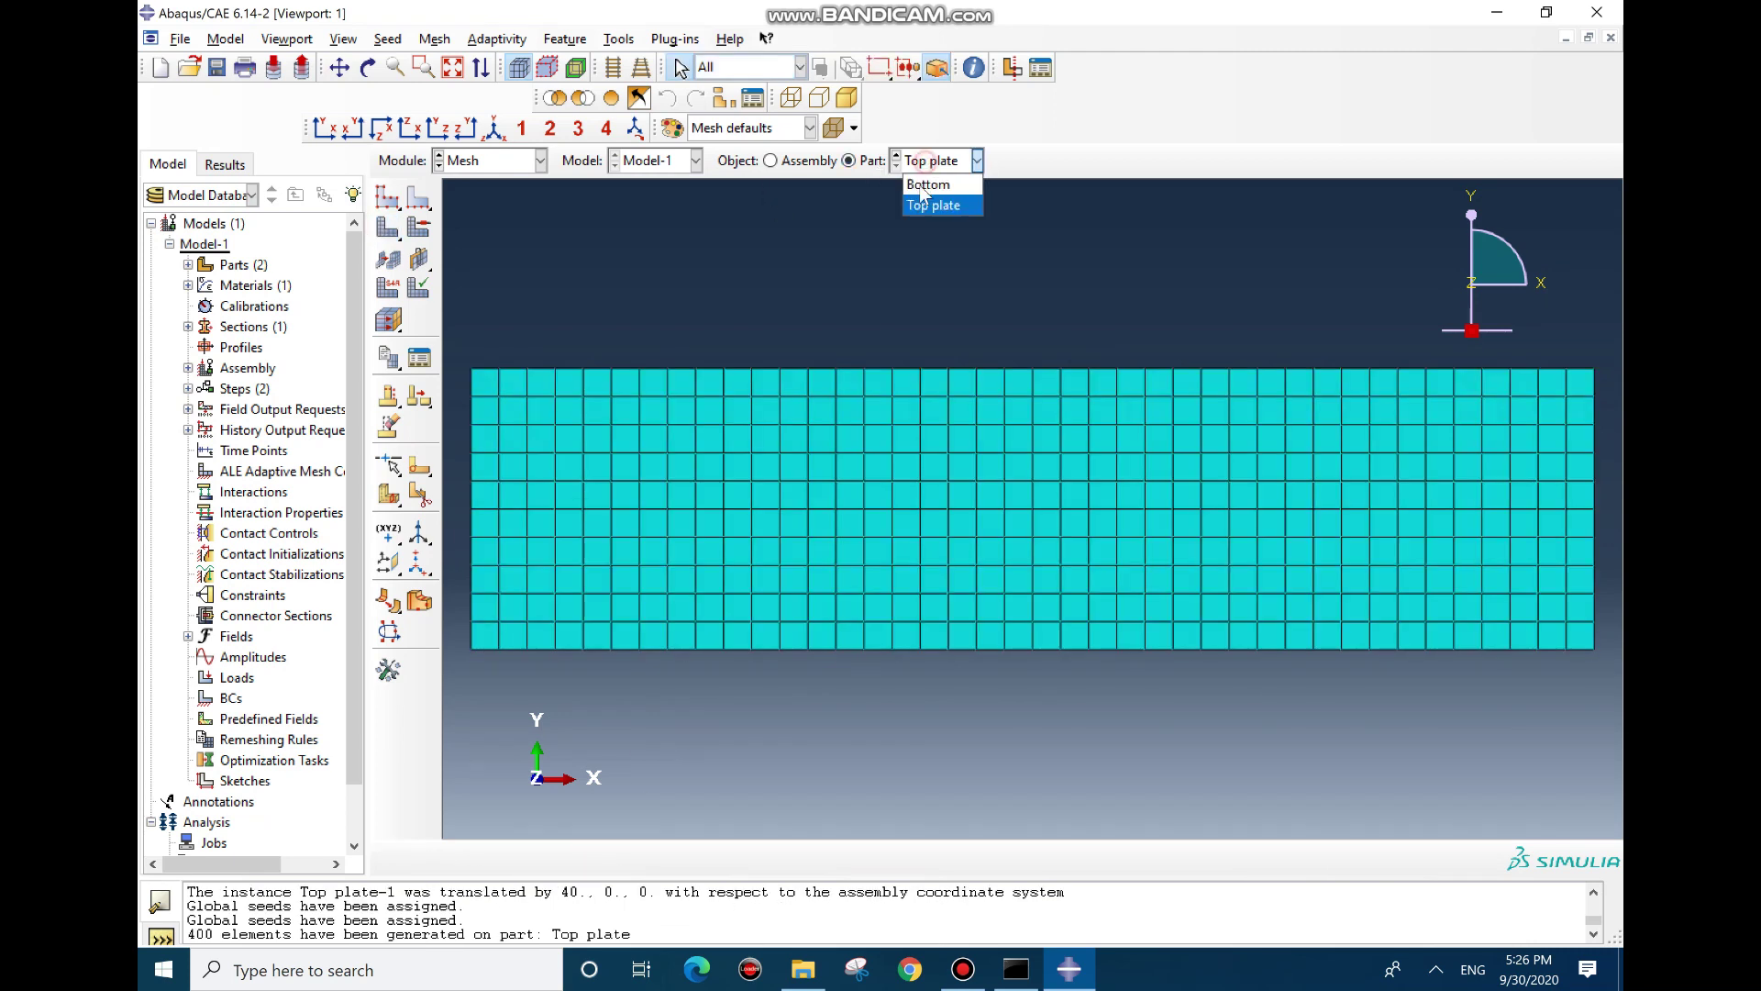
left_click(912, 182)
left_click(388, 197)
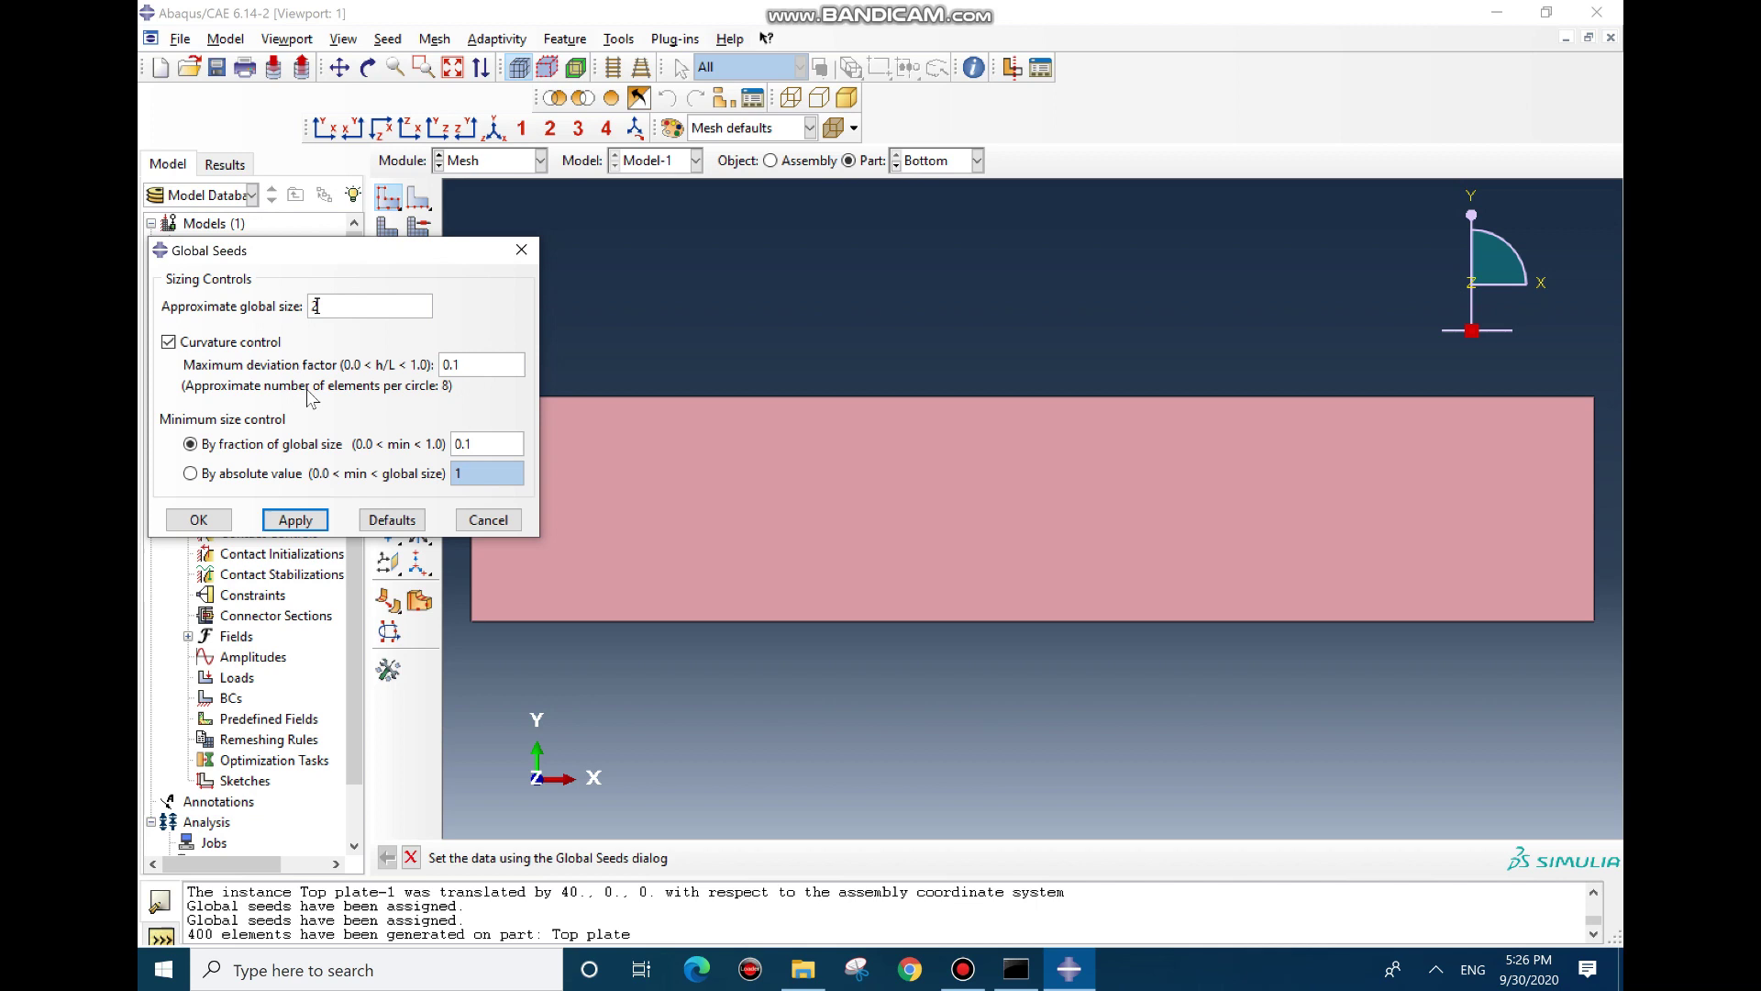
left_click(199, 519)
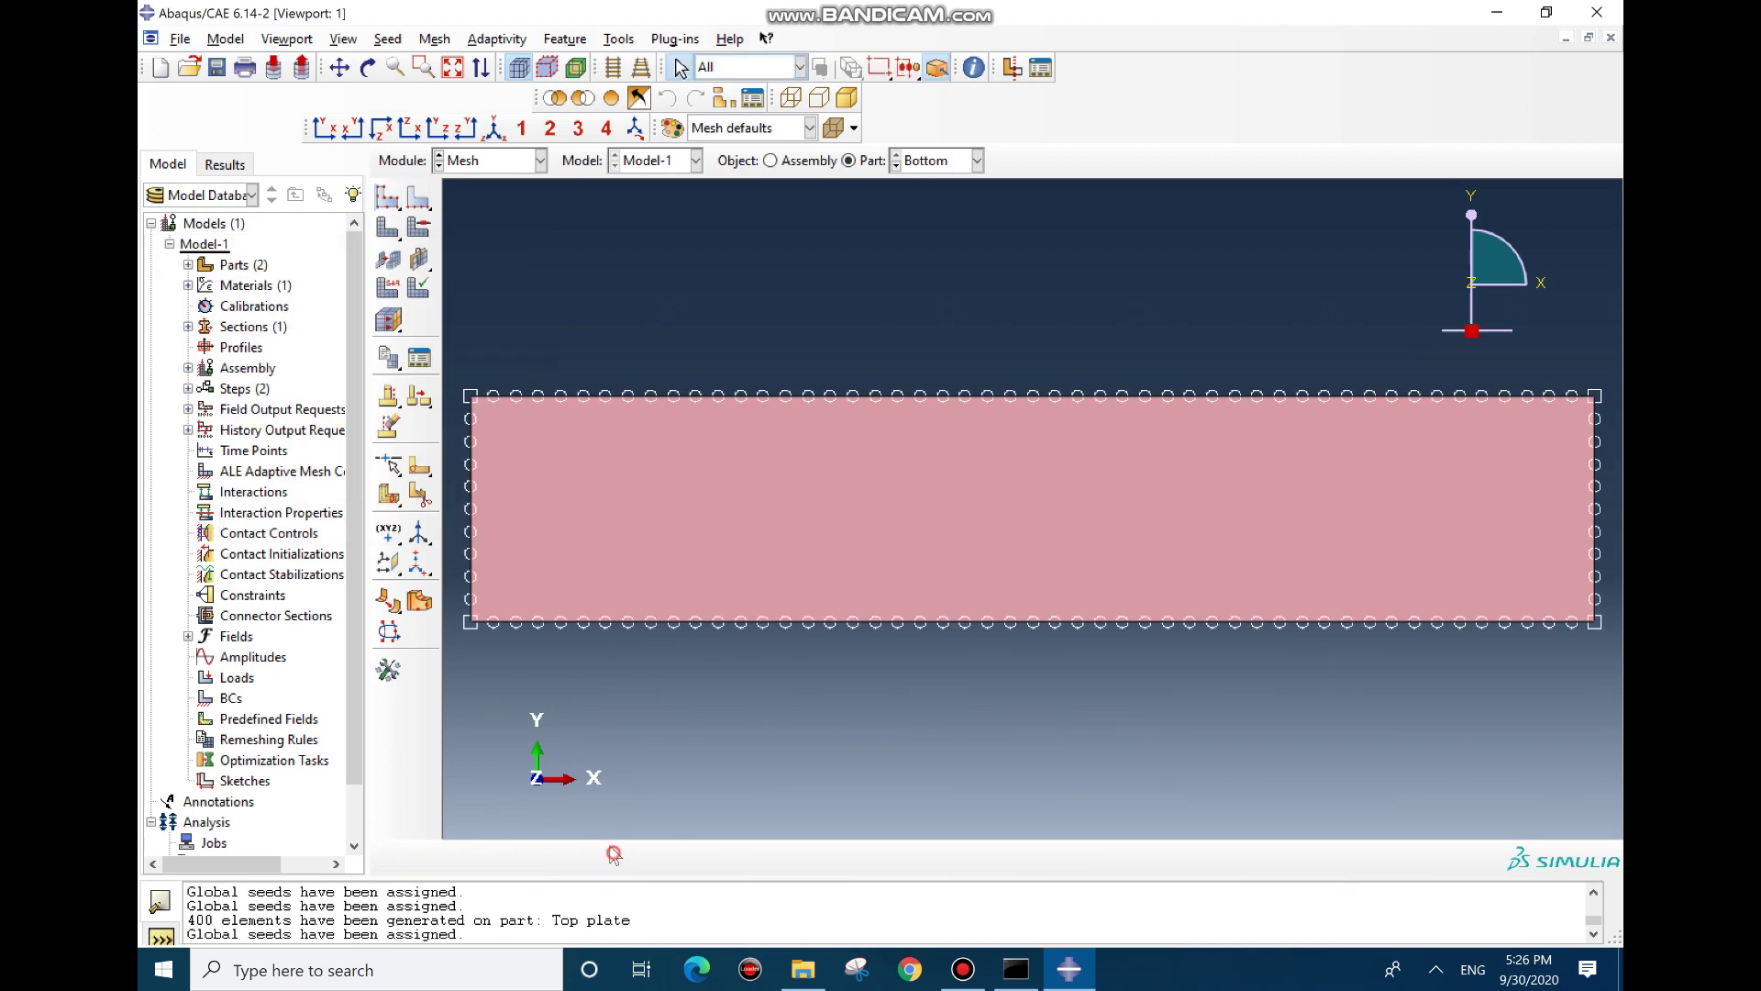
left_click(388, 227)
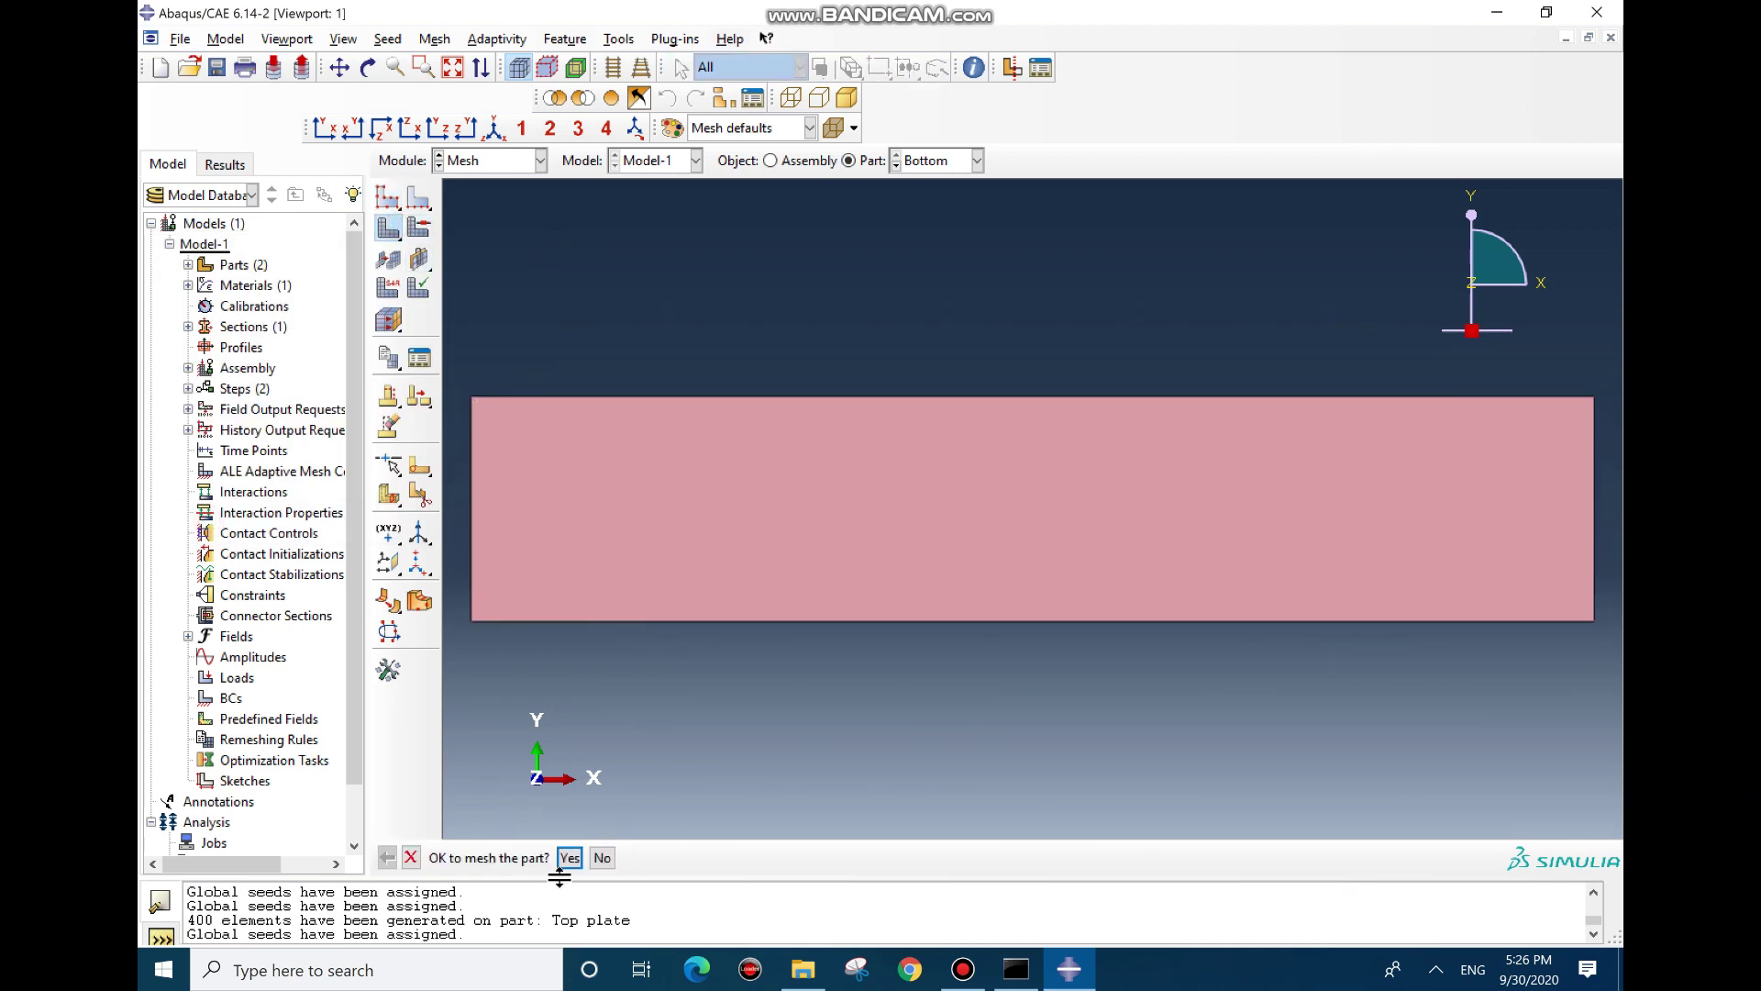
left_click(568, 858)
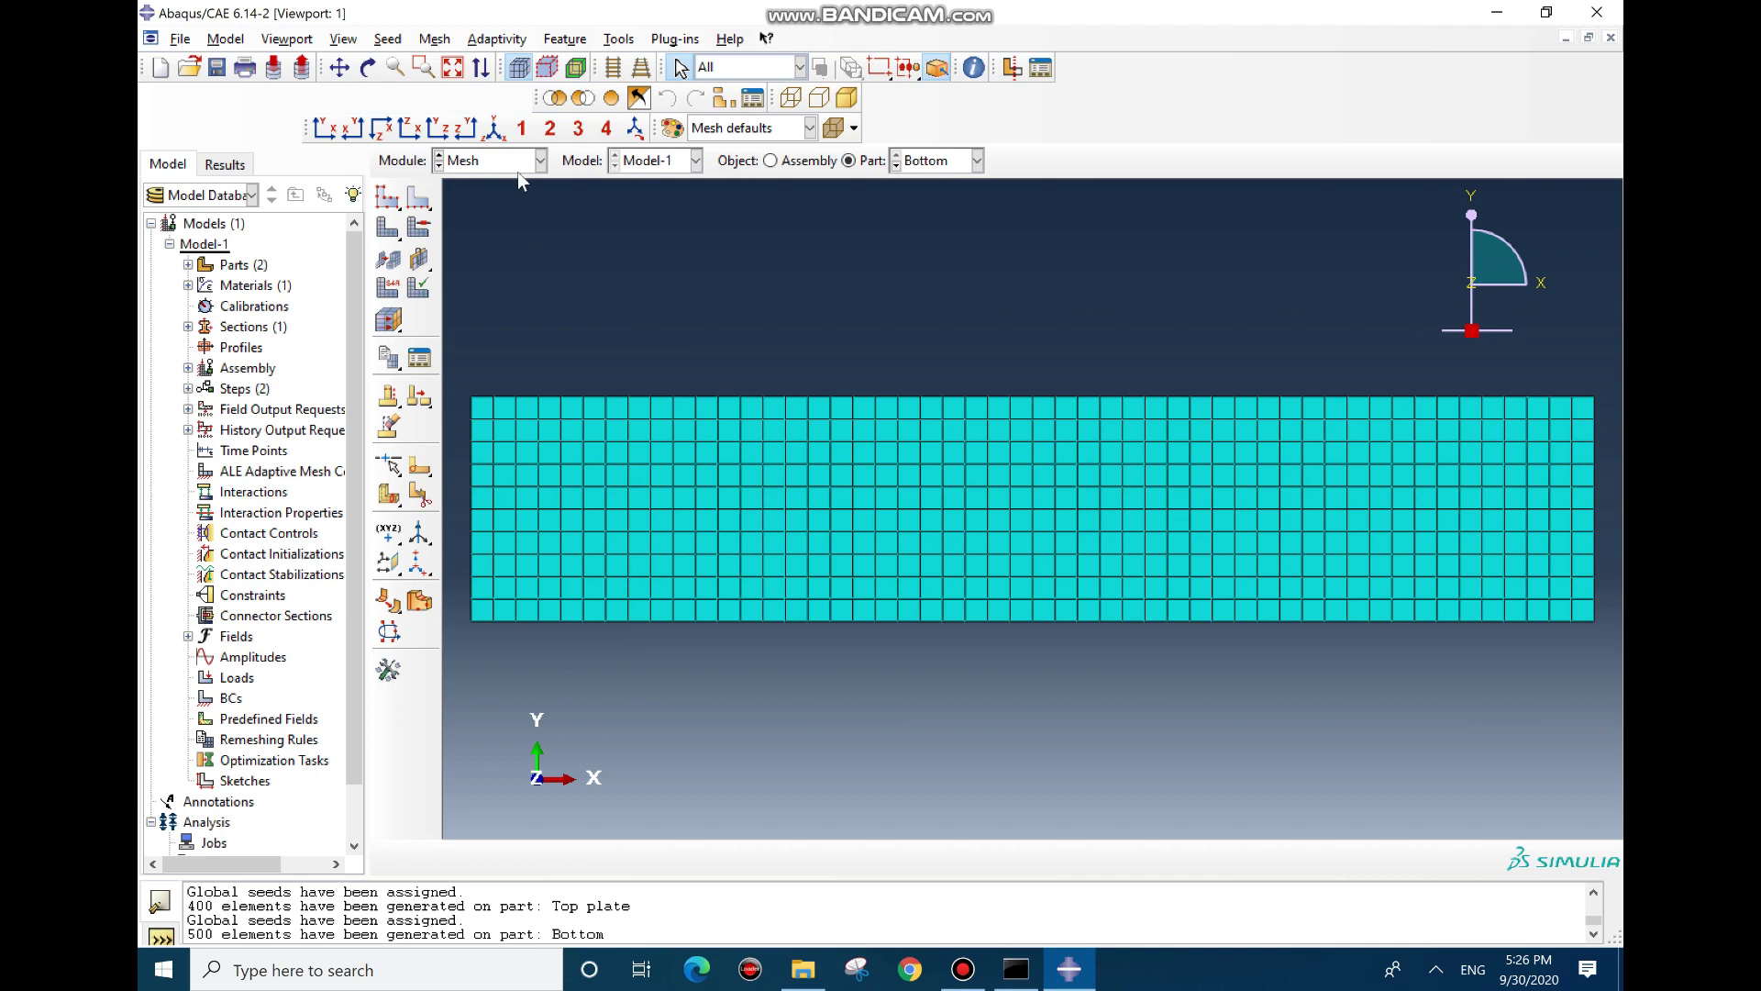
left_click(517, 171)
left_click(485, 268)
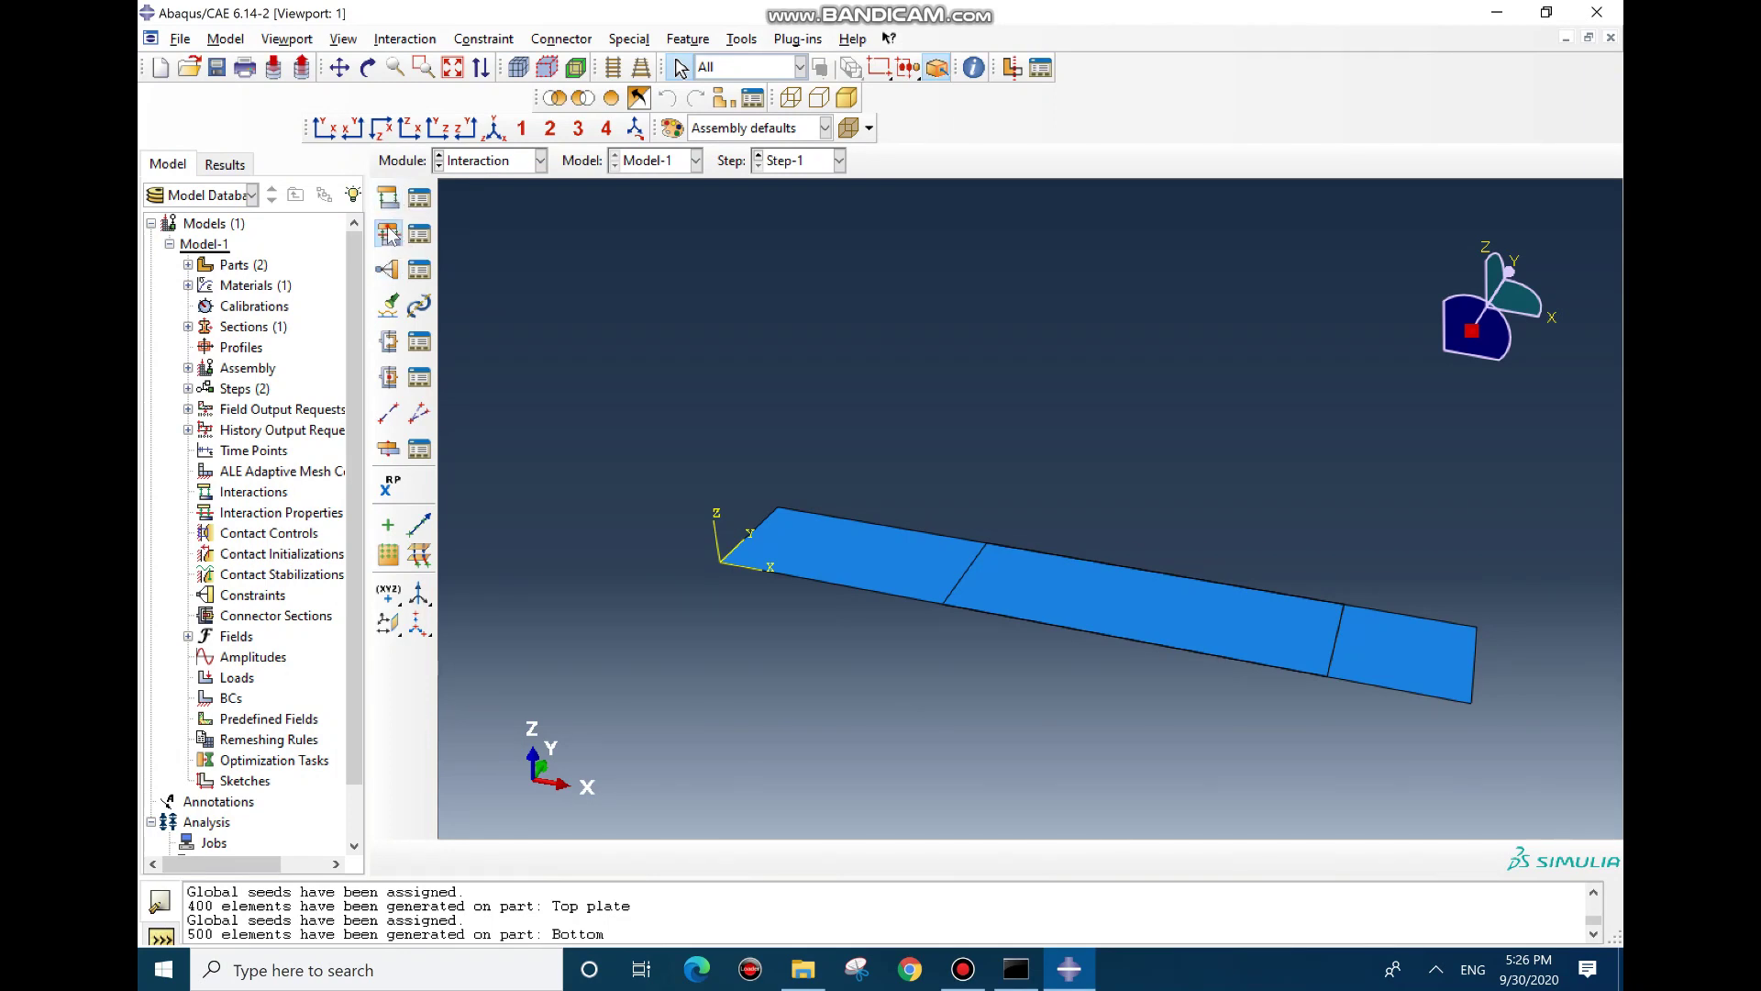
Create a contact property with a VCCT fracture criterion: energies 1, 8, 8 and exponent 1
left_click(388, 233)
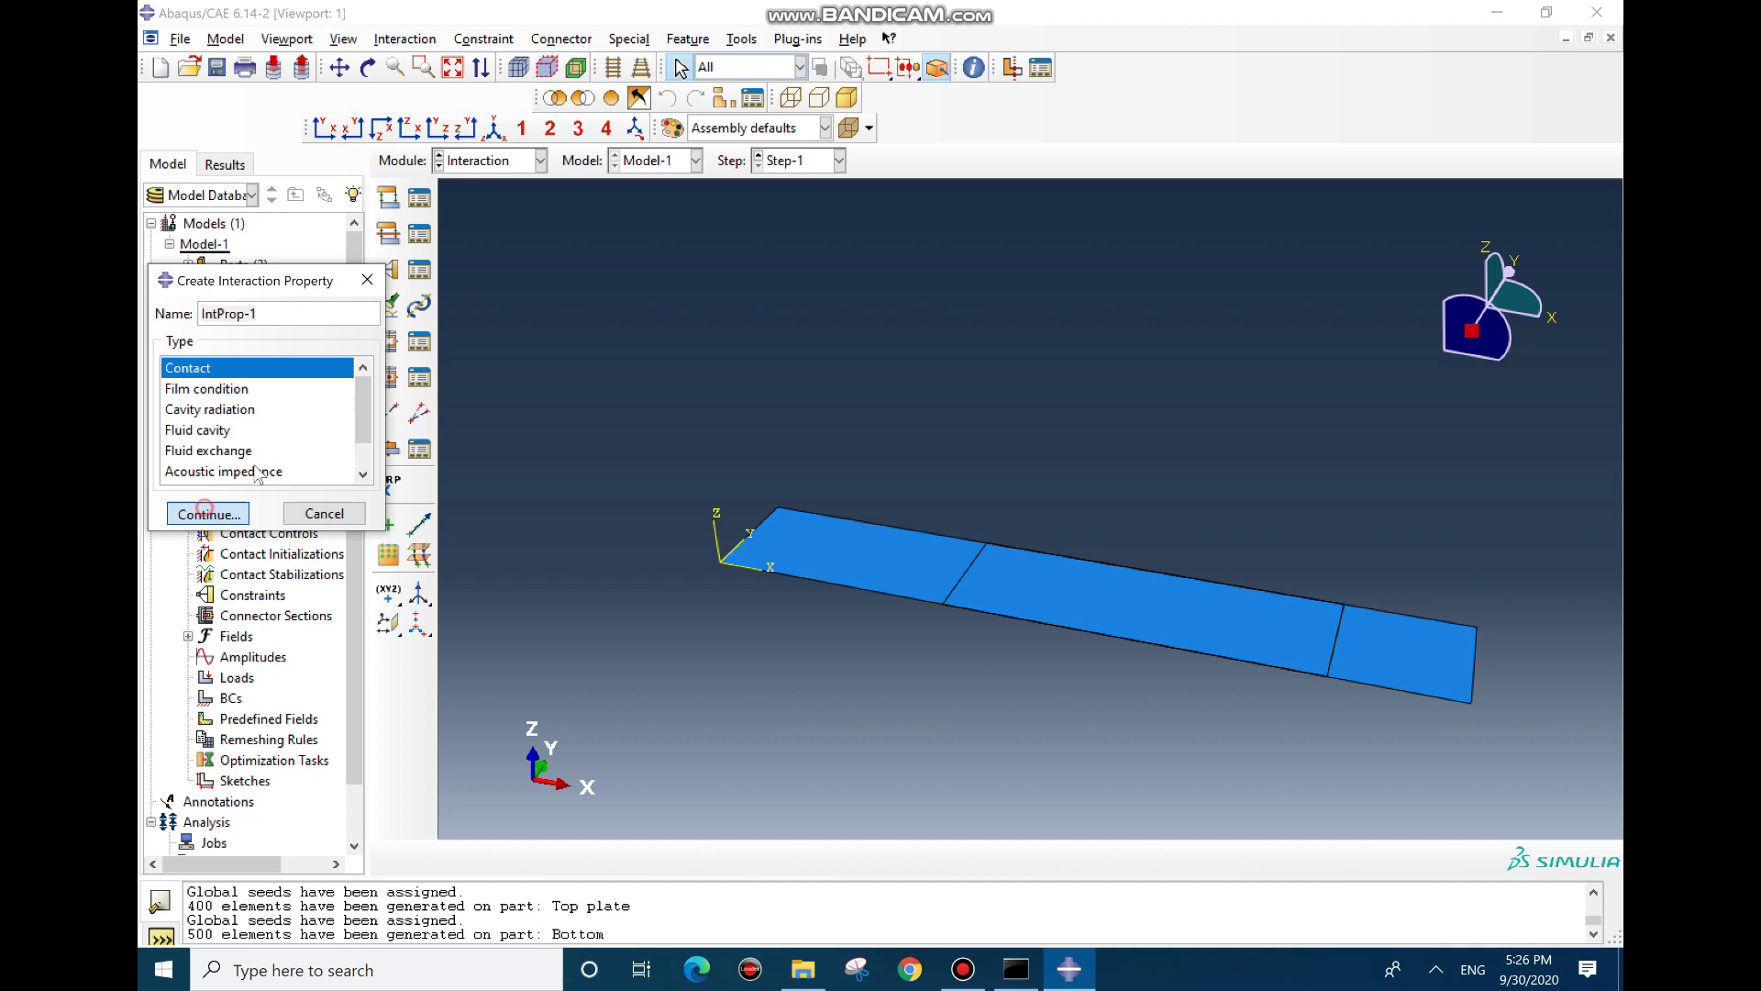
left_click(206, 511)
left_click(224, 314)
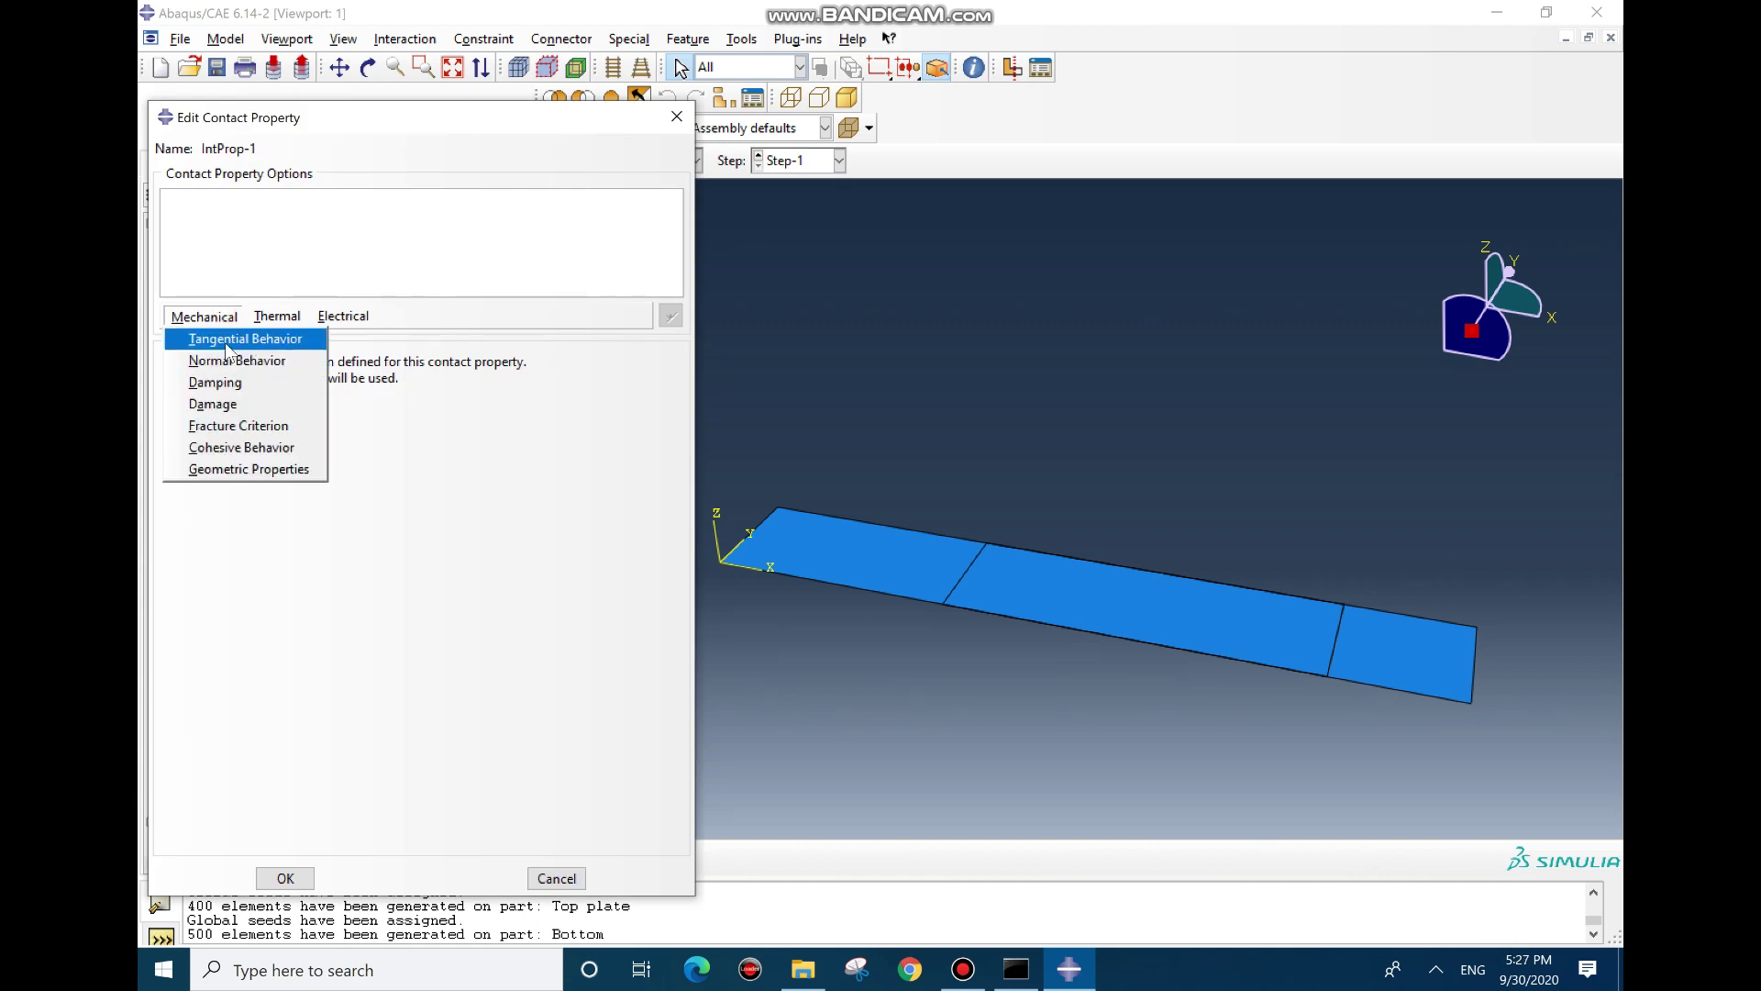
left_click(229, 427)
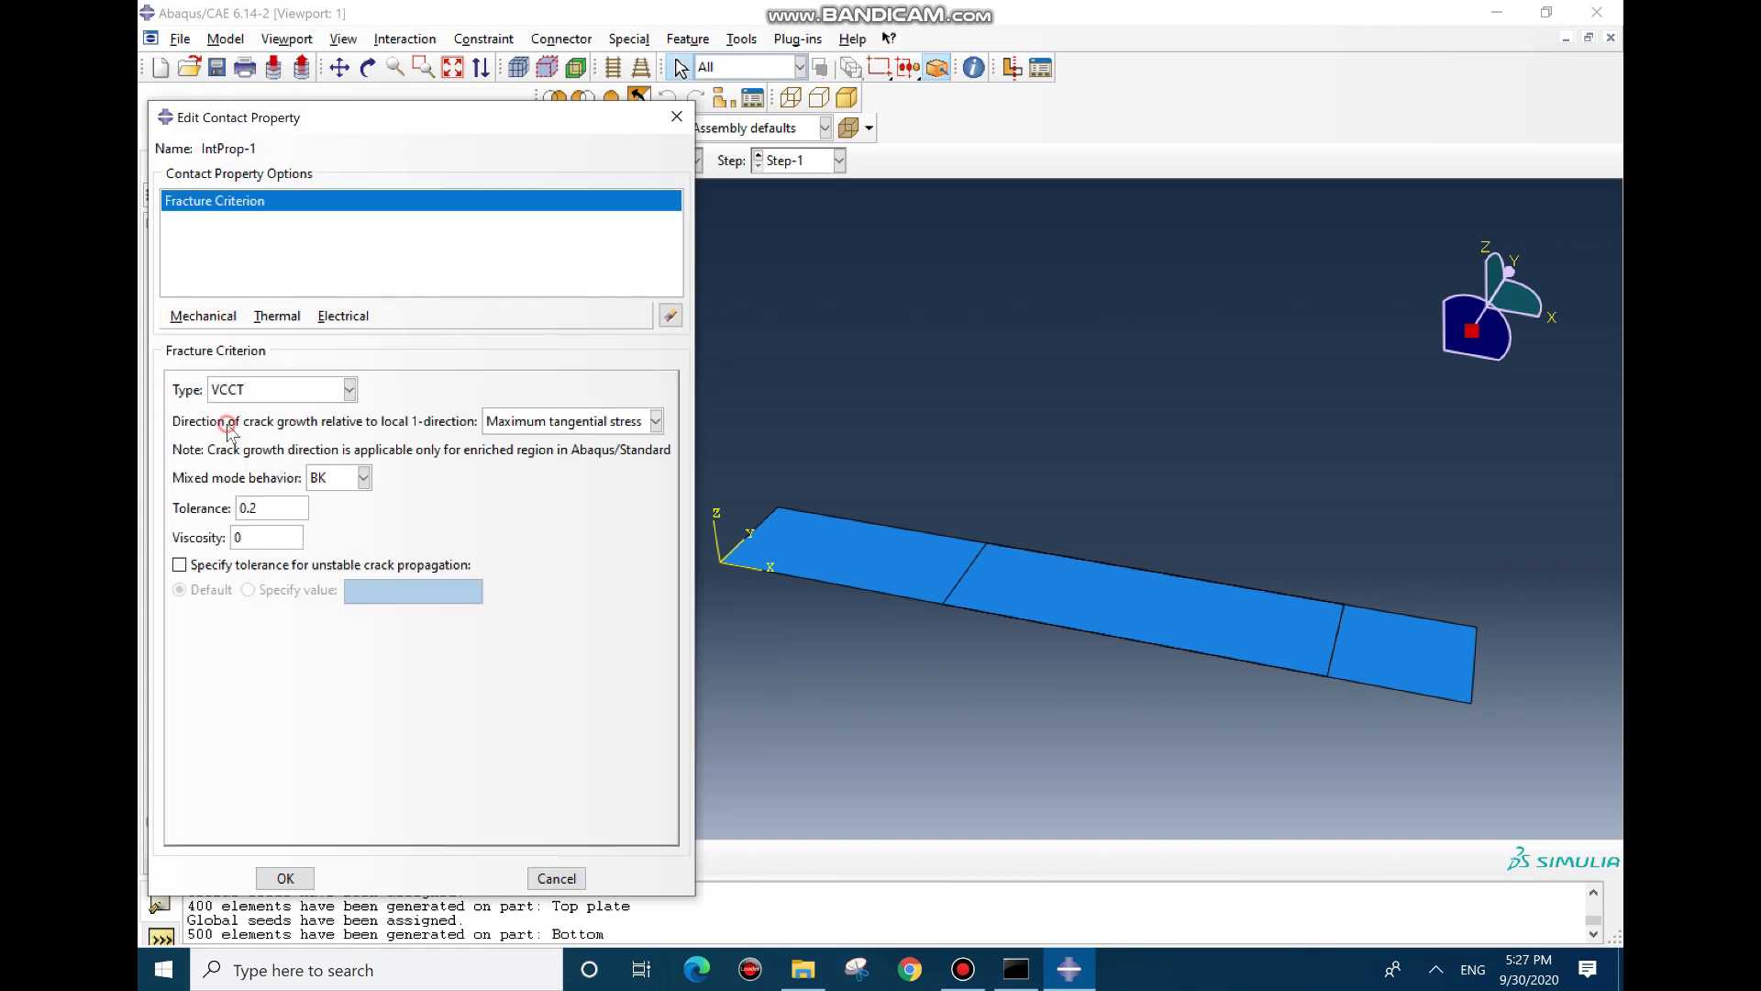
left_click(261, 743)
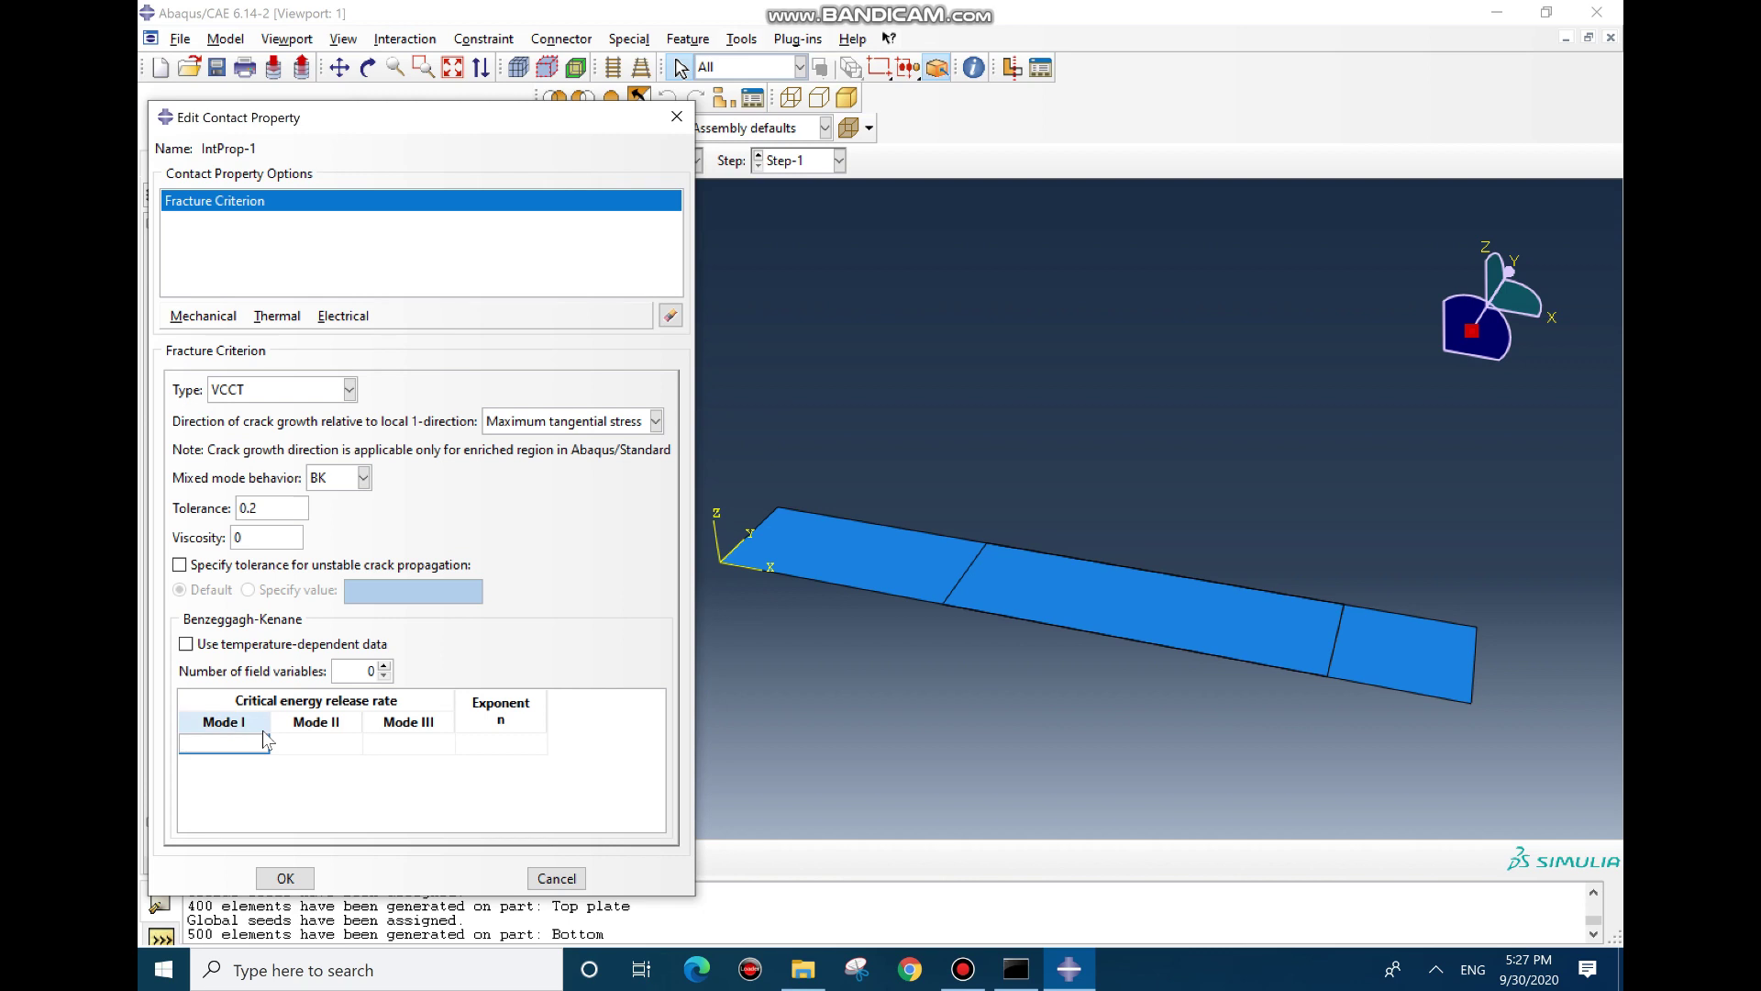
type("1")
left_click(316, 744)
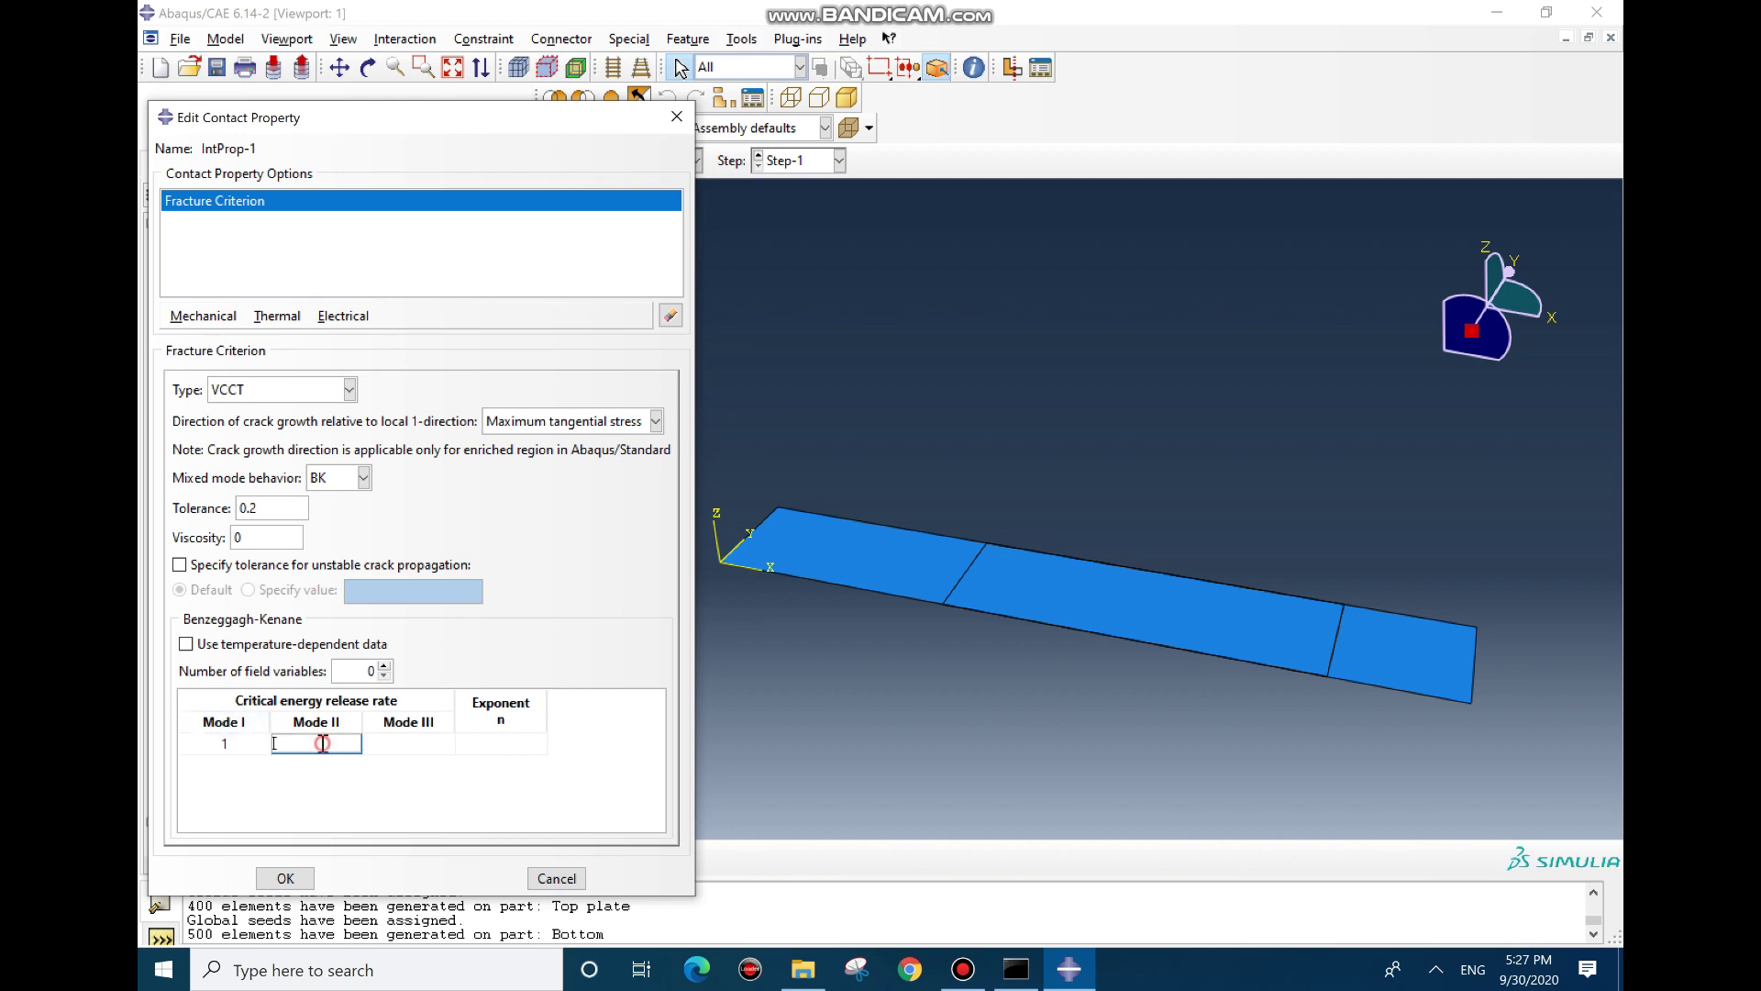
type("8")
left_click(409, 743)
type("8")
left_click(518, 743)
type("1")
Add geometric properties with out-of-plane thickness 2 and save contact property IntProp-1
left_click(203, 317)
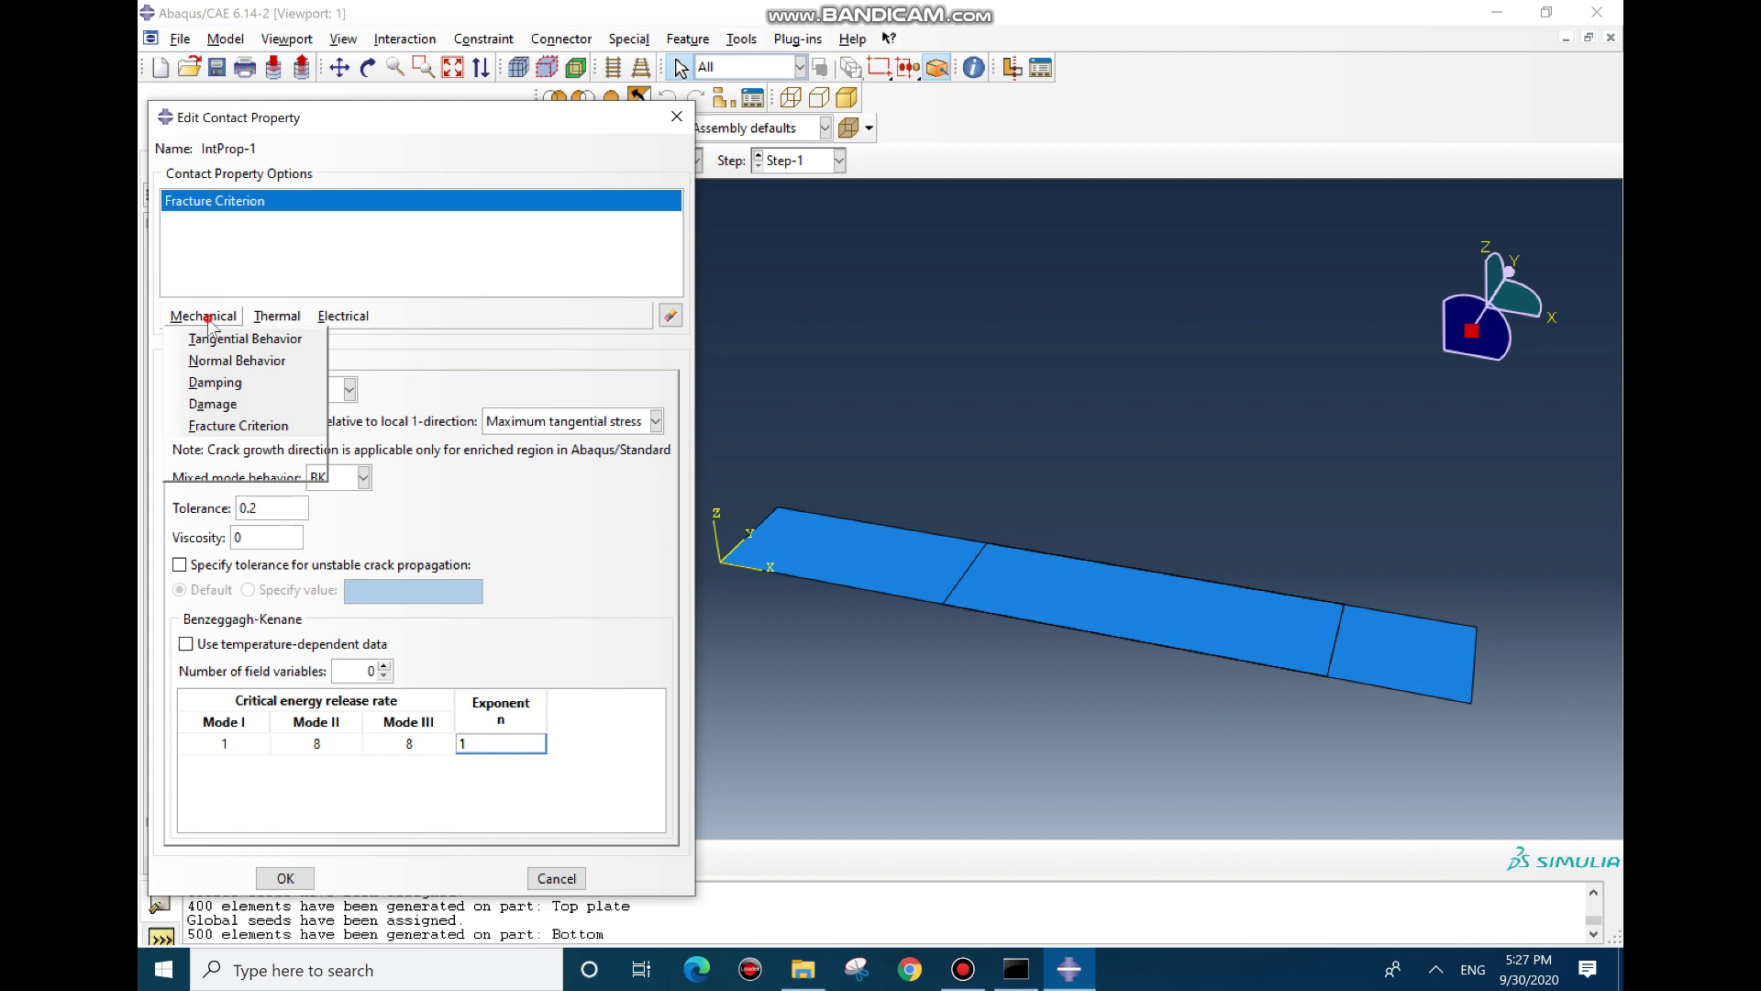
left_click(241, 468)
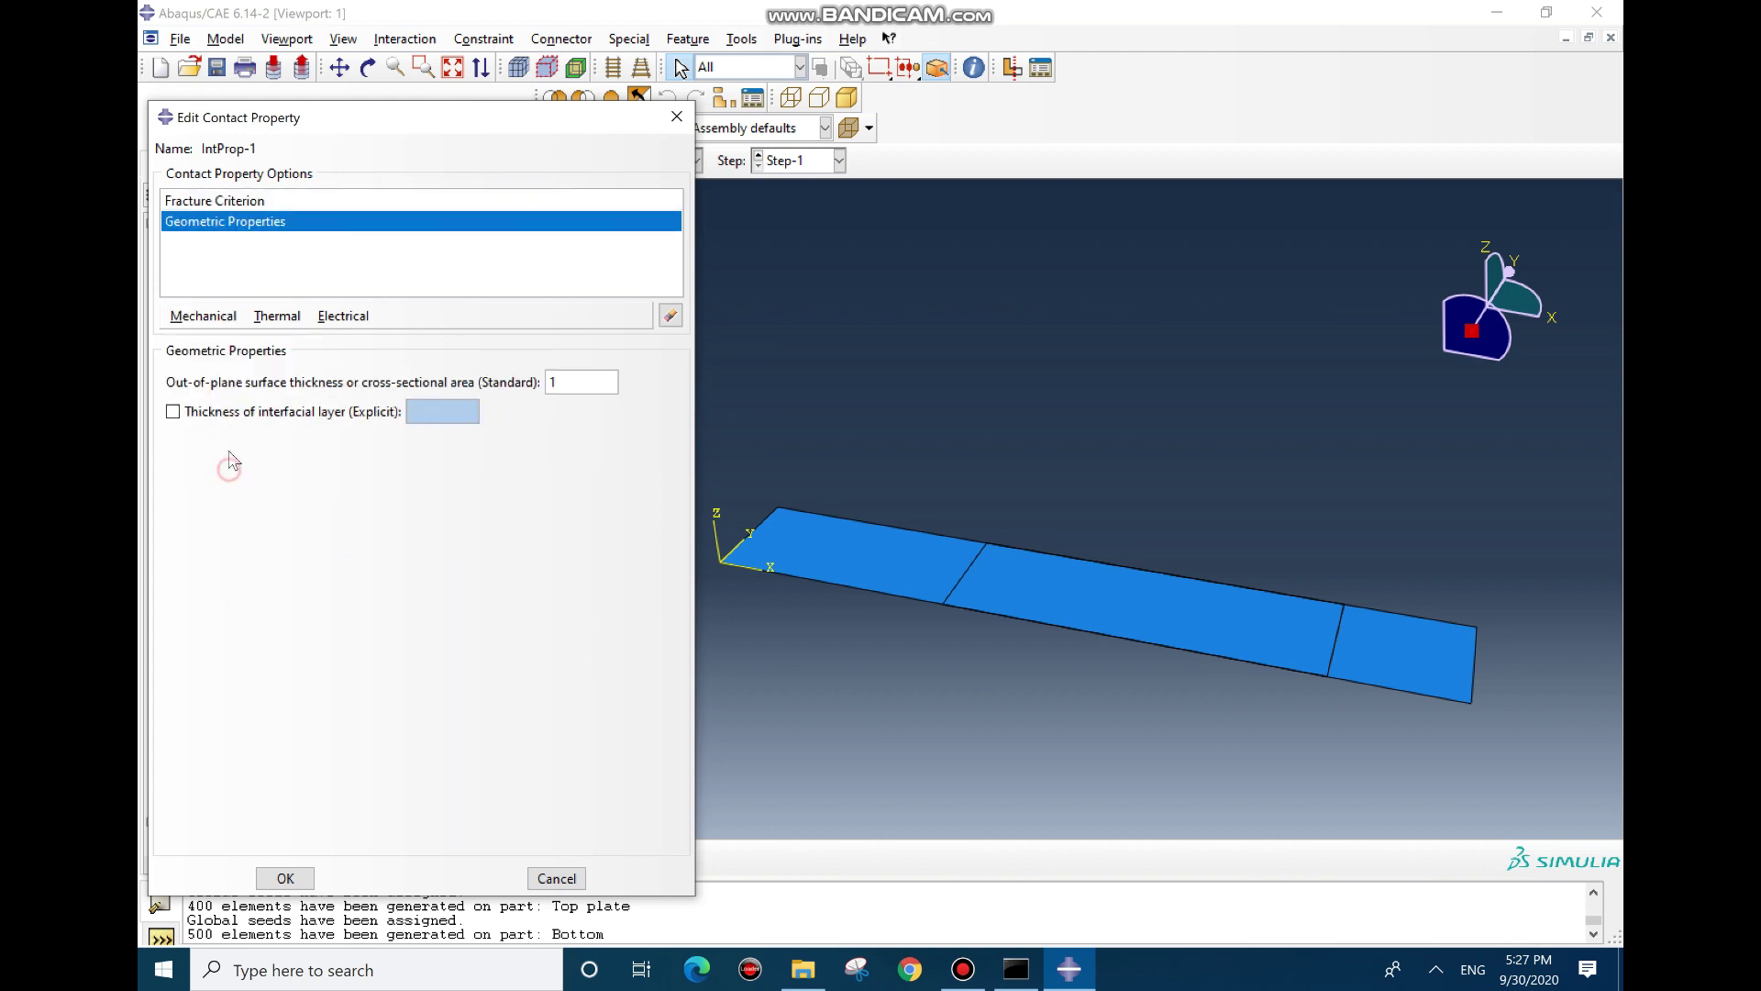
double_click(588, 372)
type("2")
left_click(303, 881)
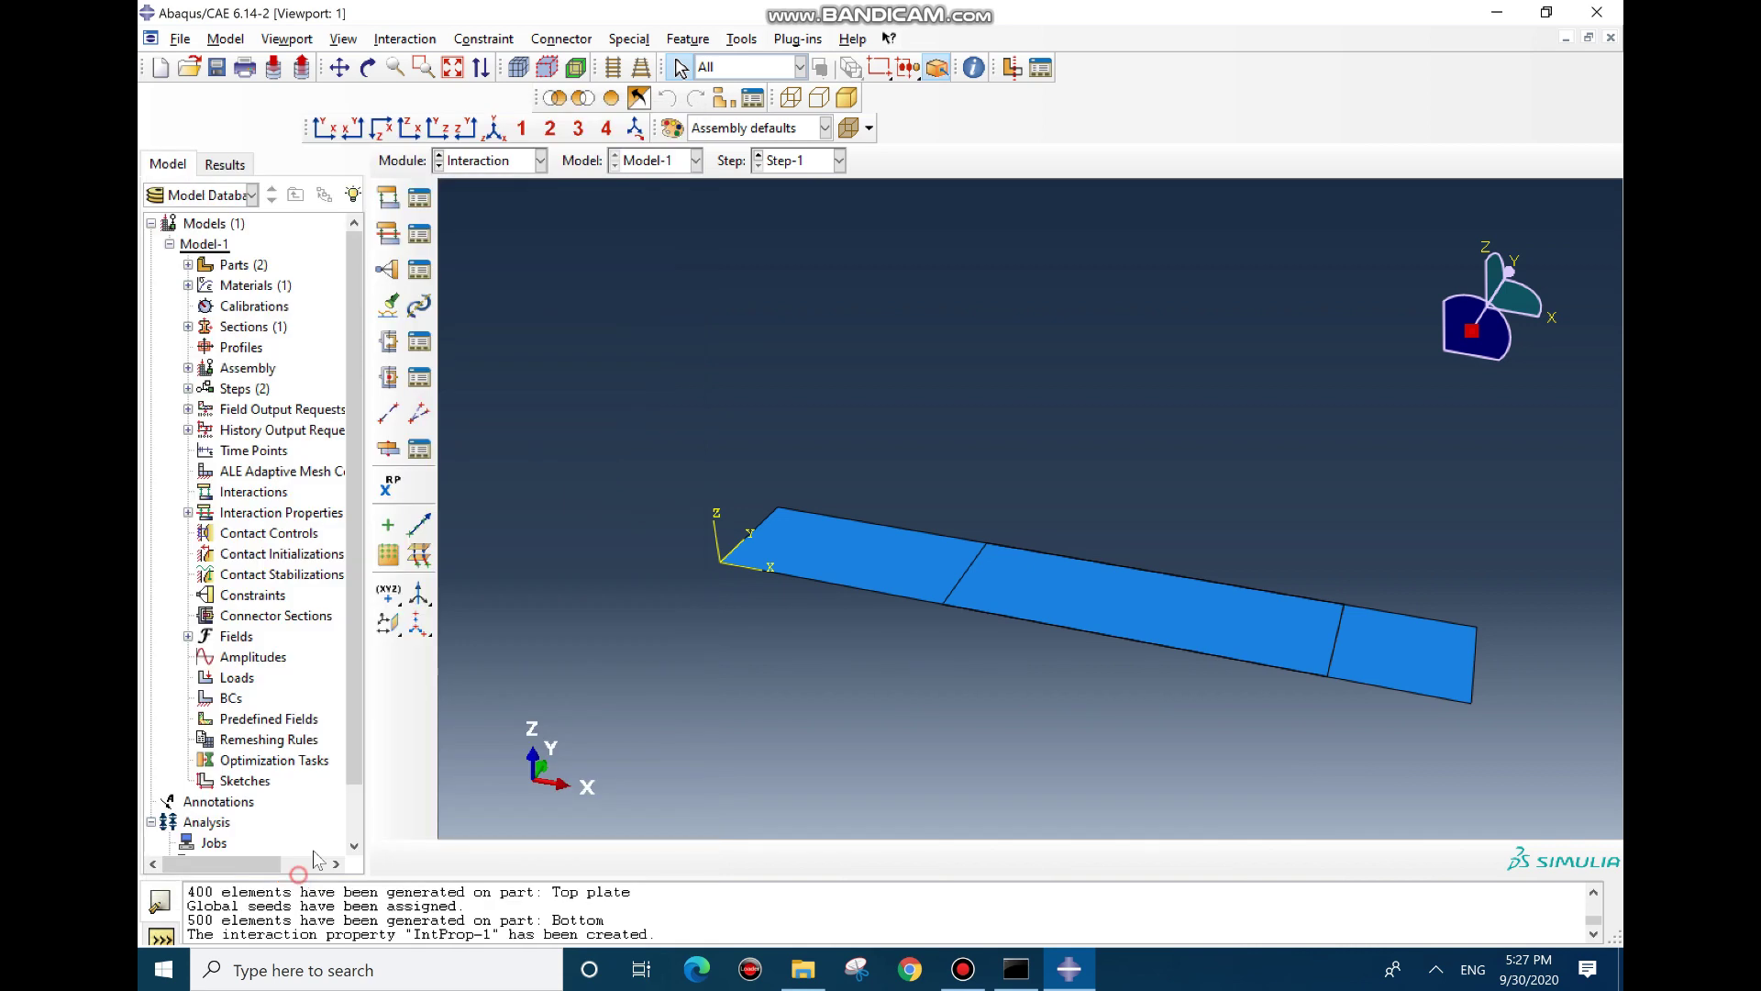
Start a surface-to-surface contact with the right plate as master and left plate as slave
left_click(389, 194)
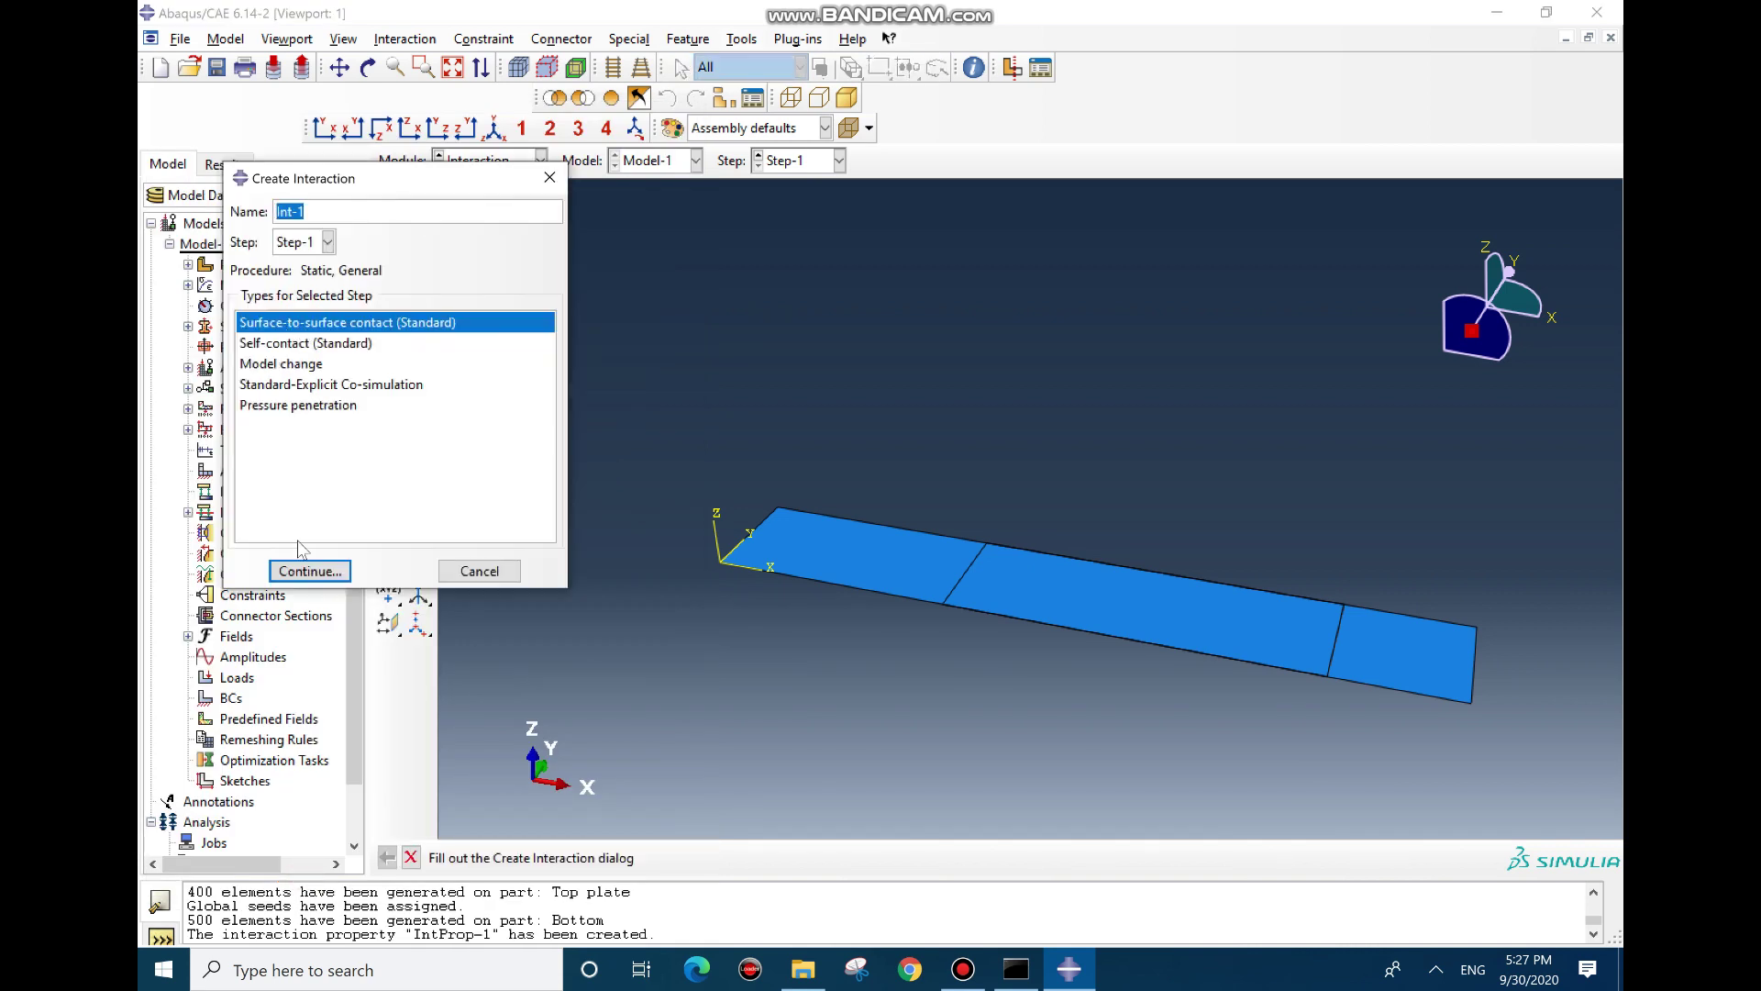
left_click(302, 571)
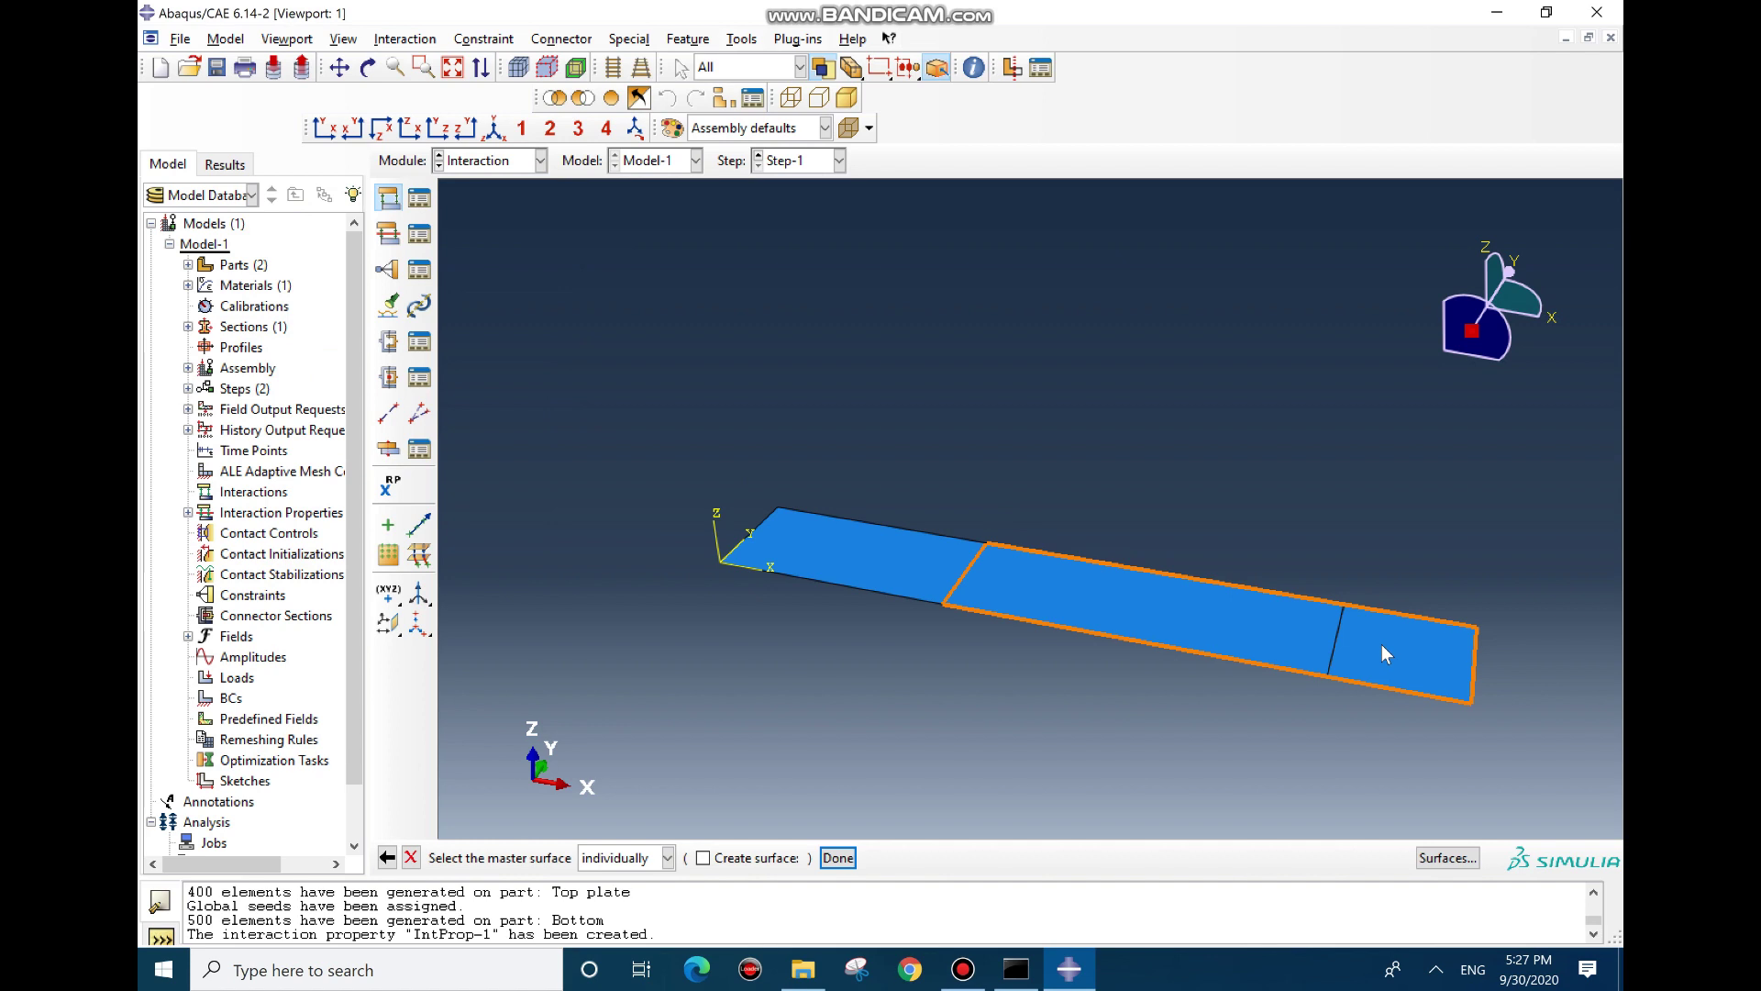
left_click(1418, 658)
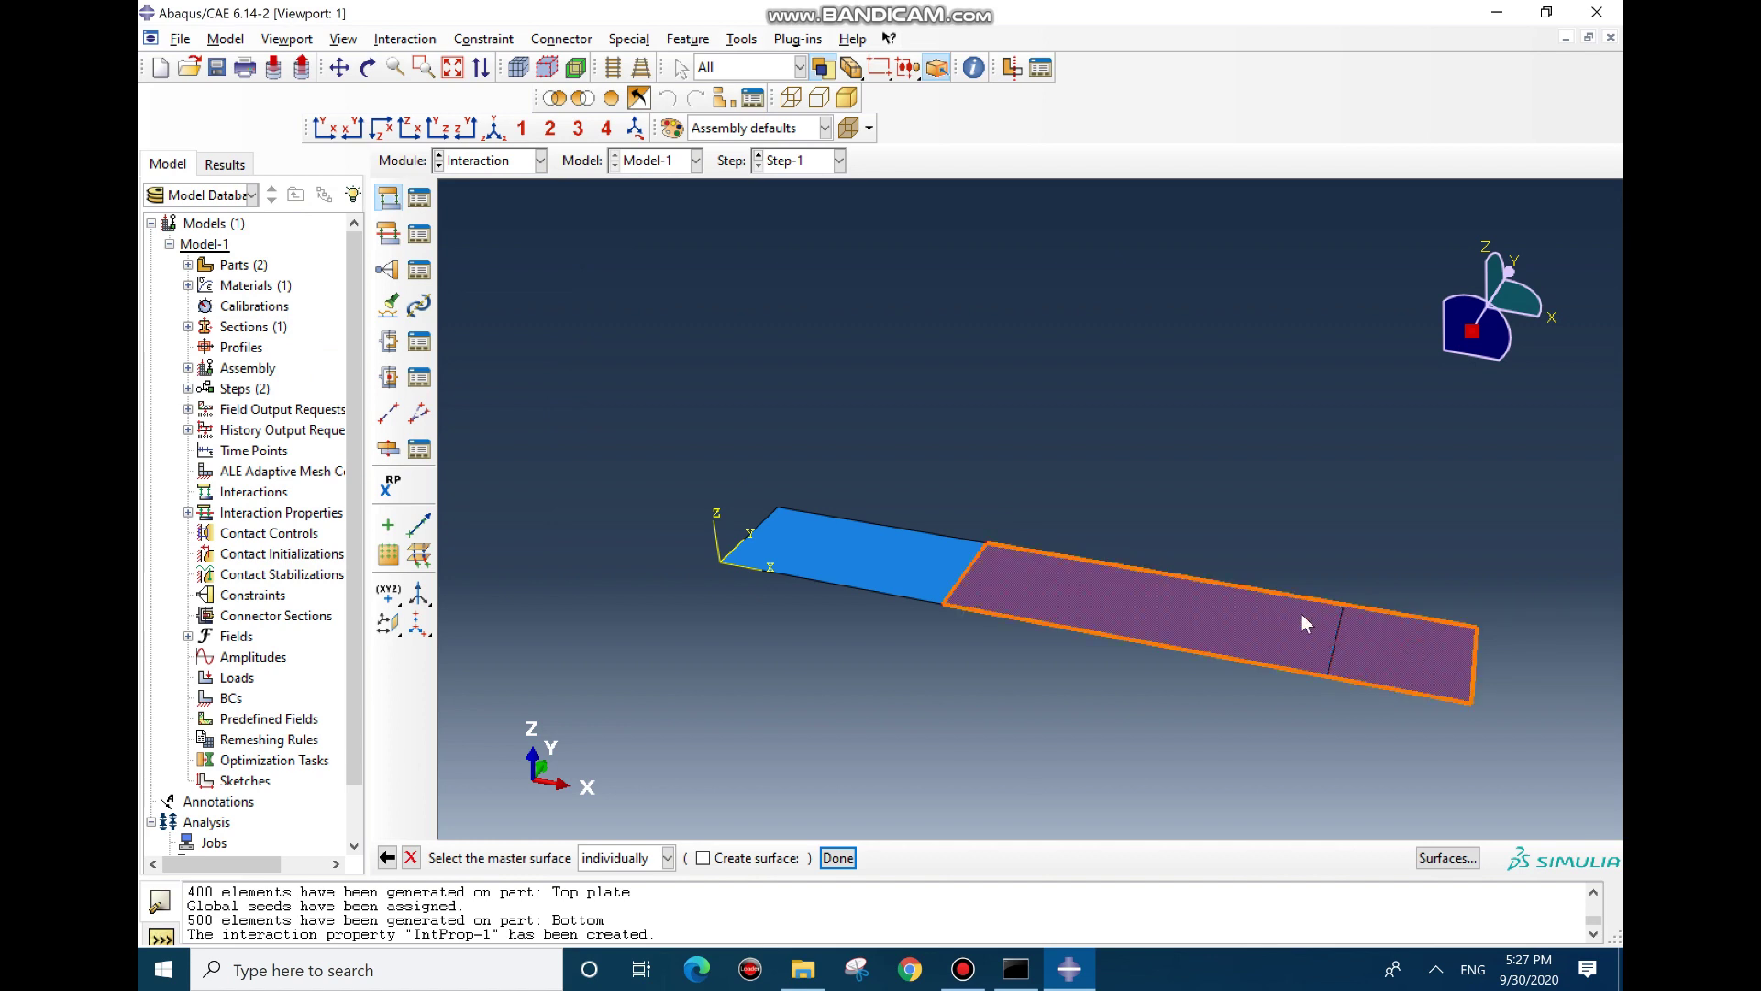
left_click(849, 858)
left_click(850, 858)
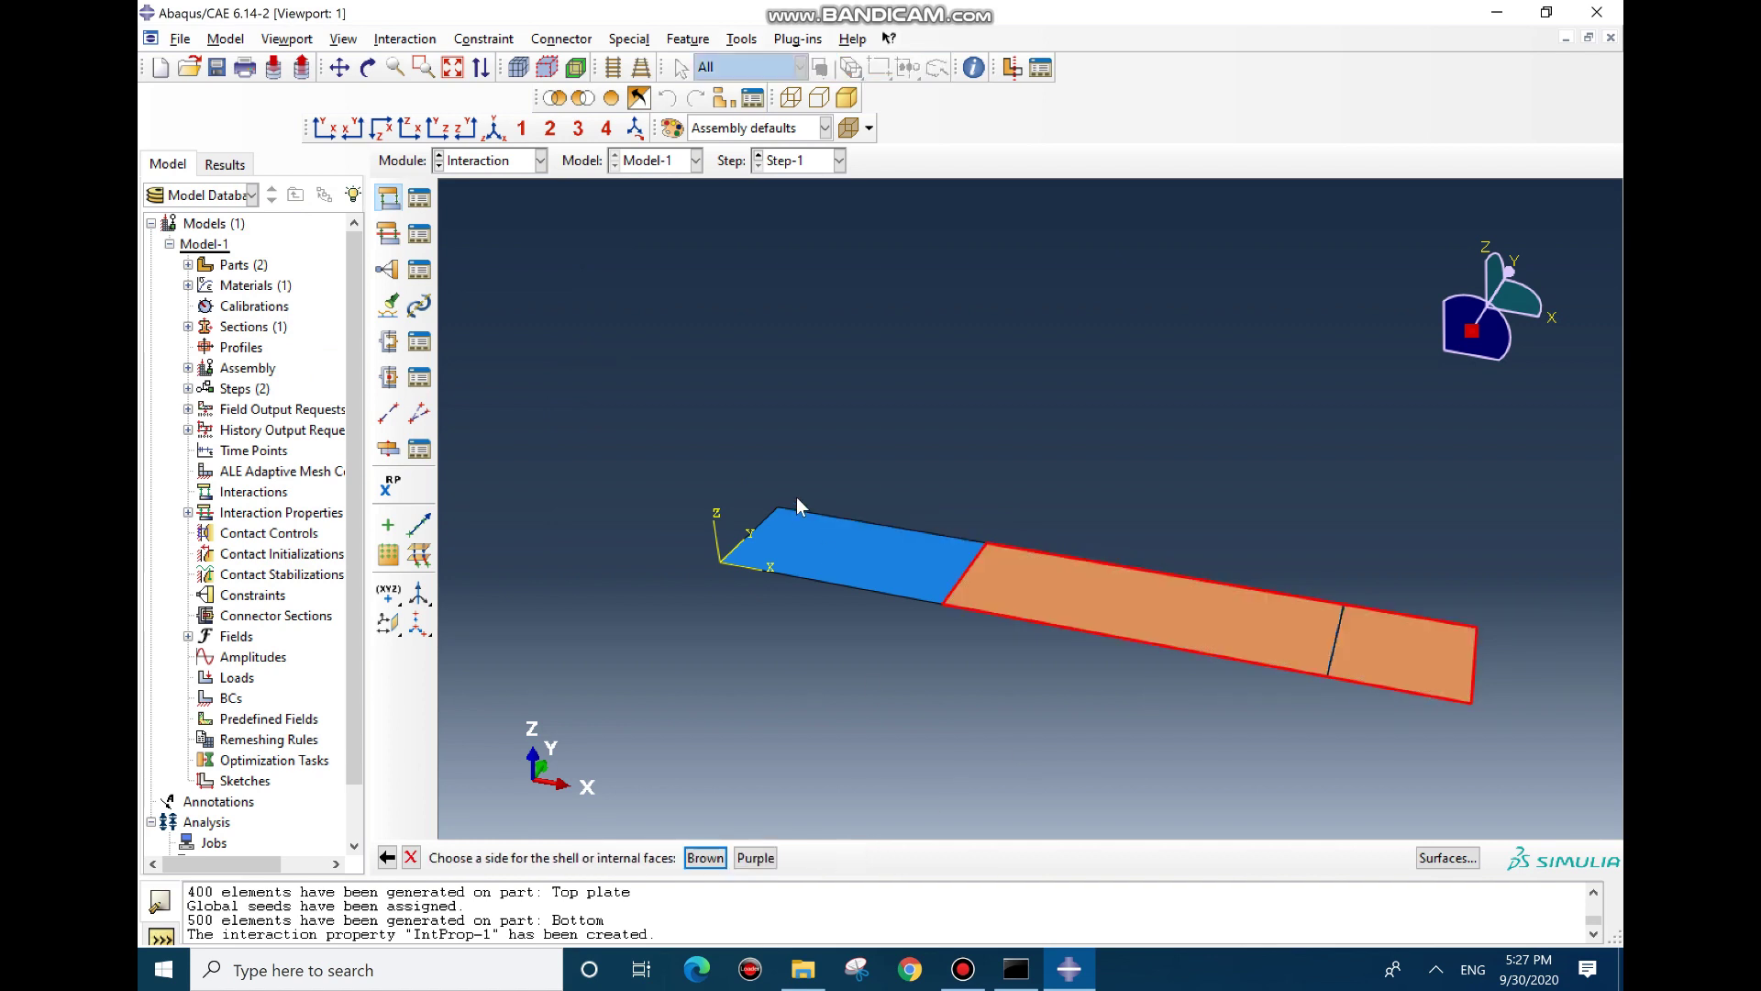
left_click(754, 858)
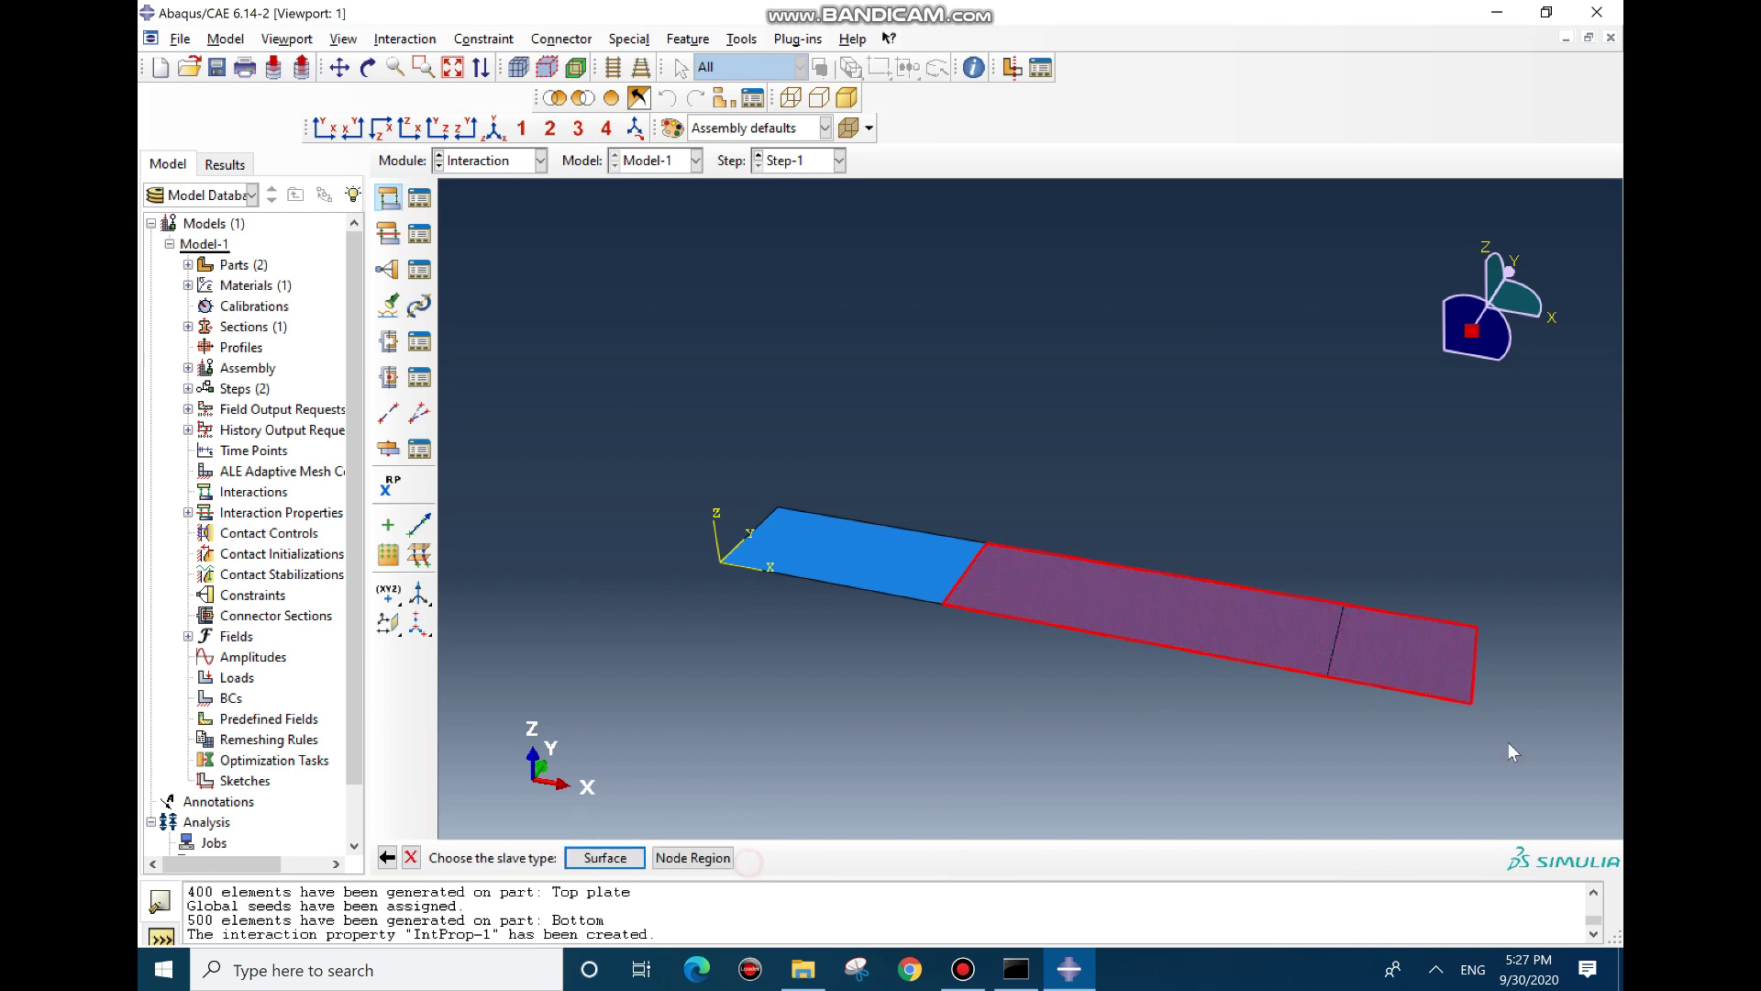
left_click(599, 858)
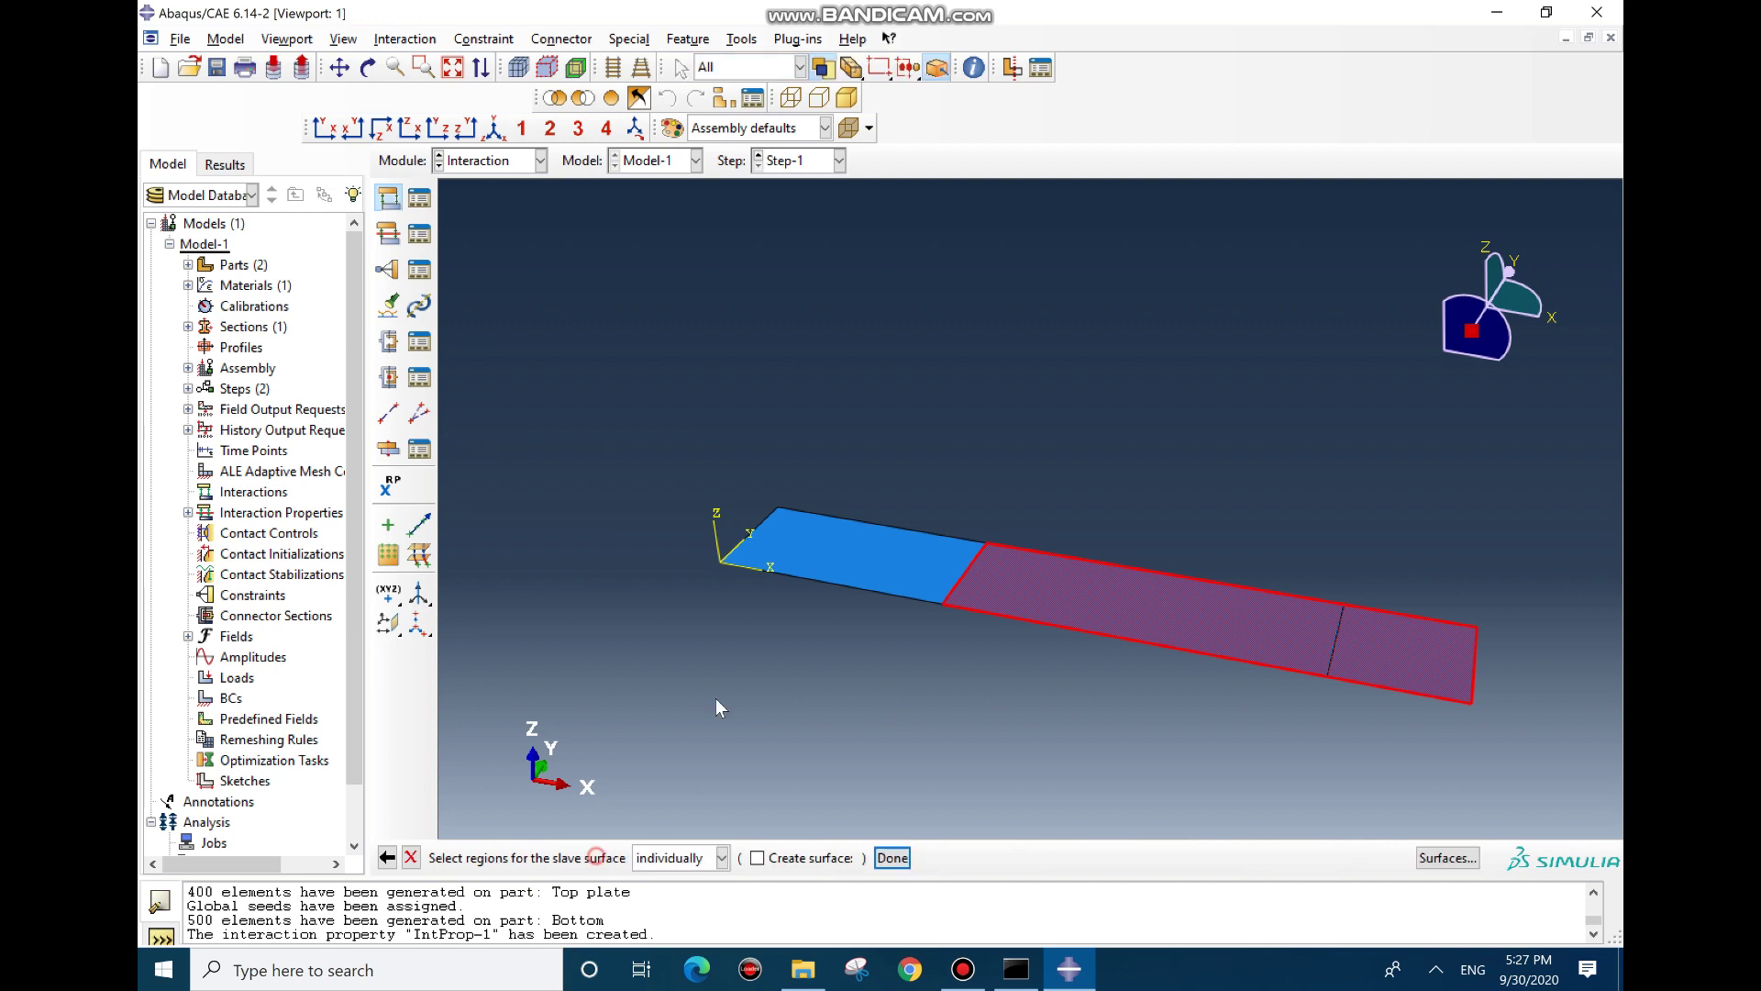
left_click(888, 567)
left_click(891, 859)
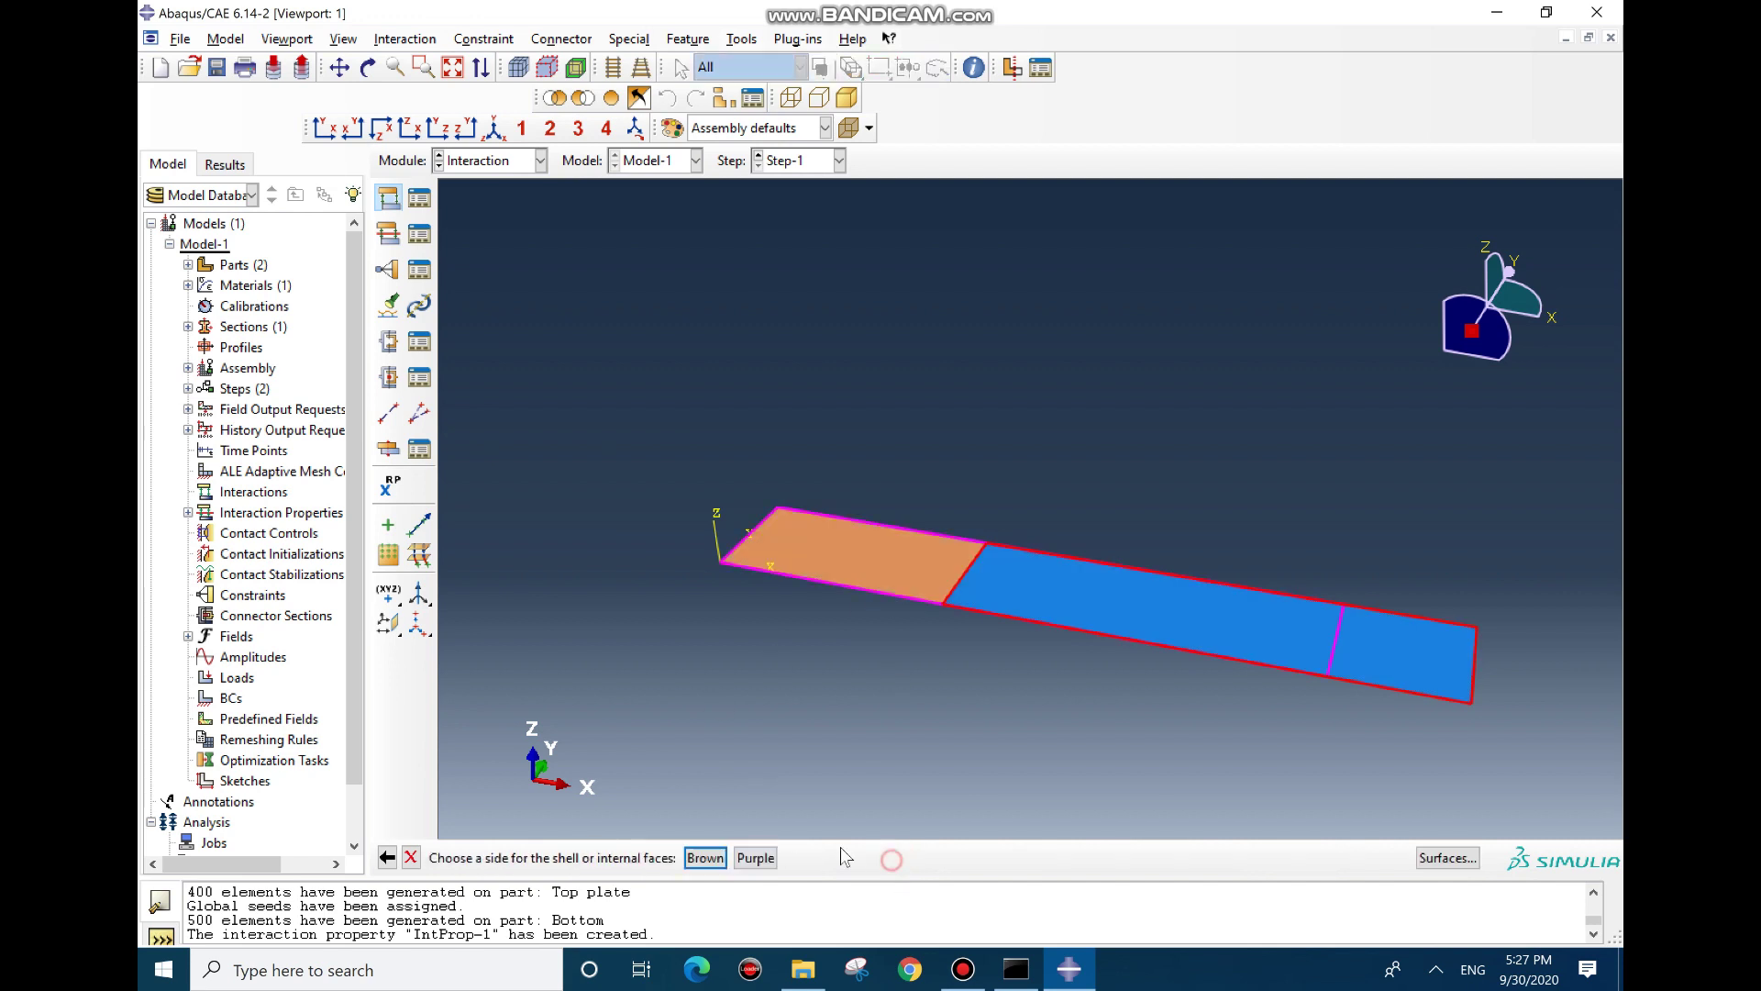
left_click(725, 861)
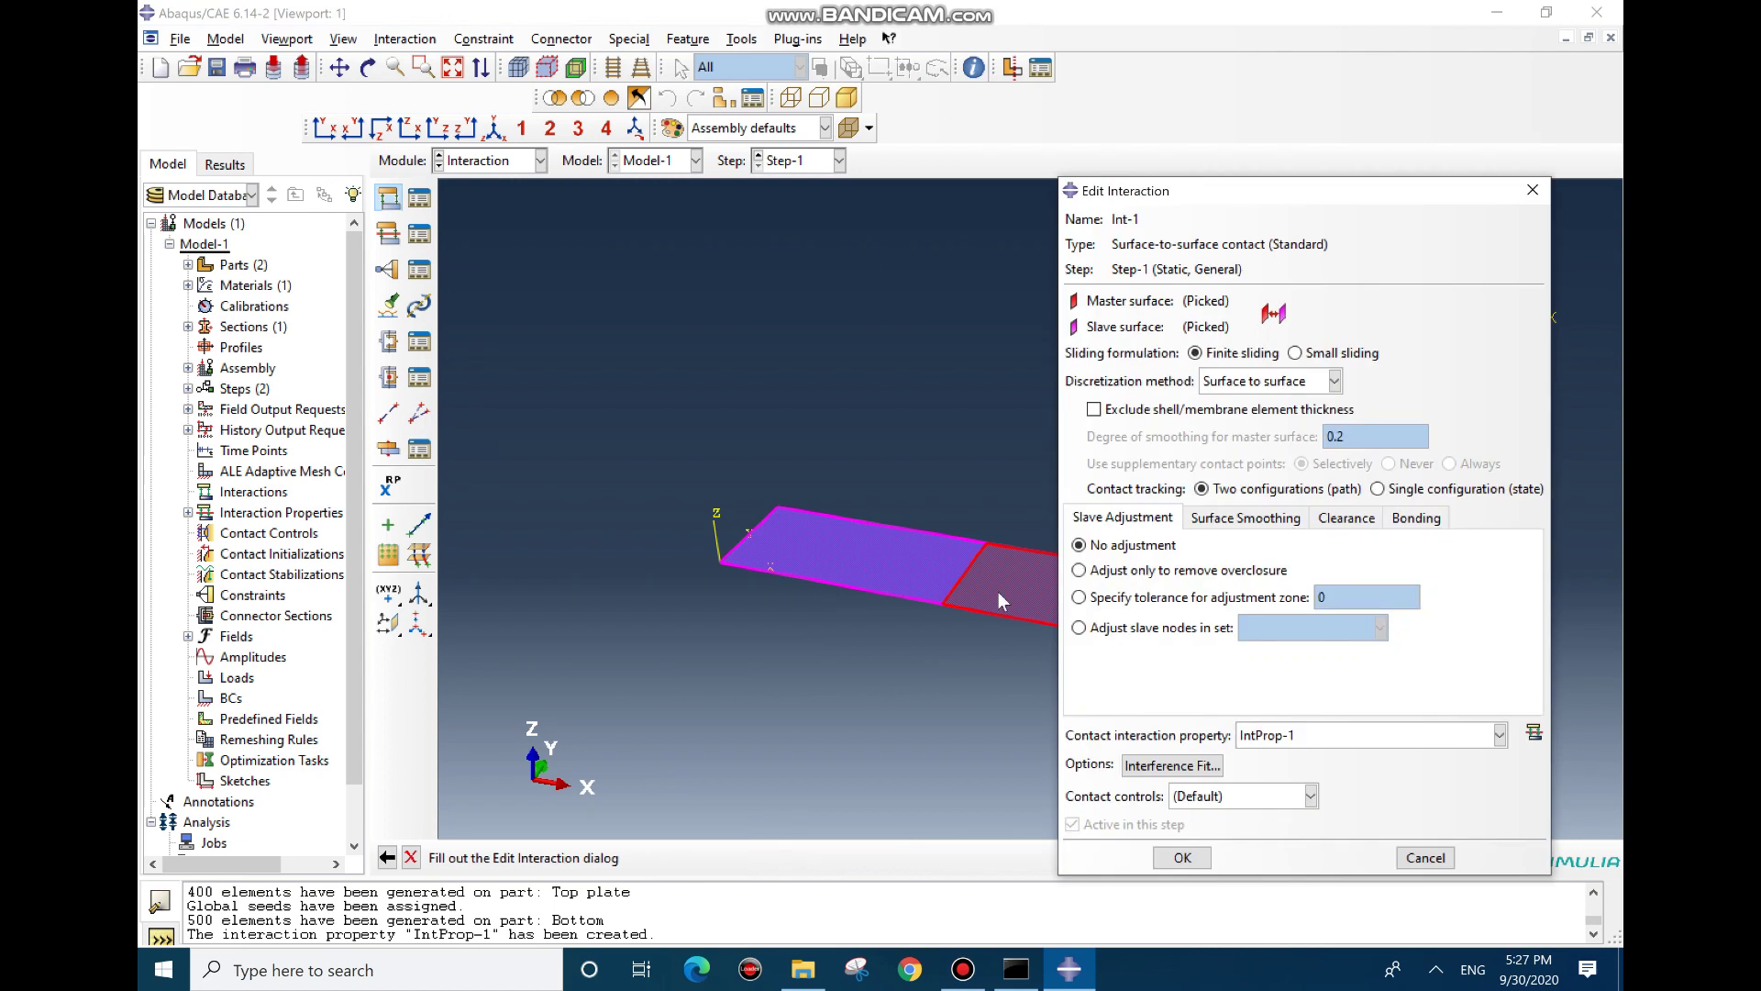
Set small sliding with node-to-surface discretization and review the smoothing and initial clearance options
left_click(1250, 380)
left_click(1272, 379)
left_click(1321, 354)
left_click(1307, 382)
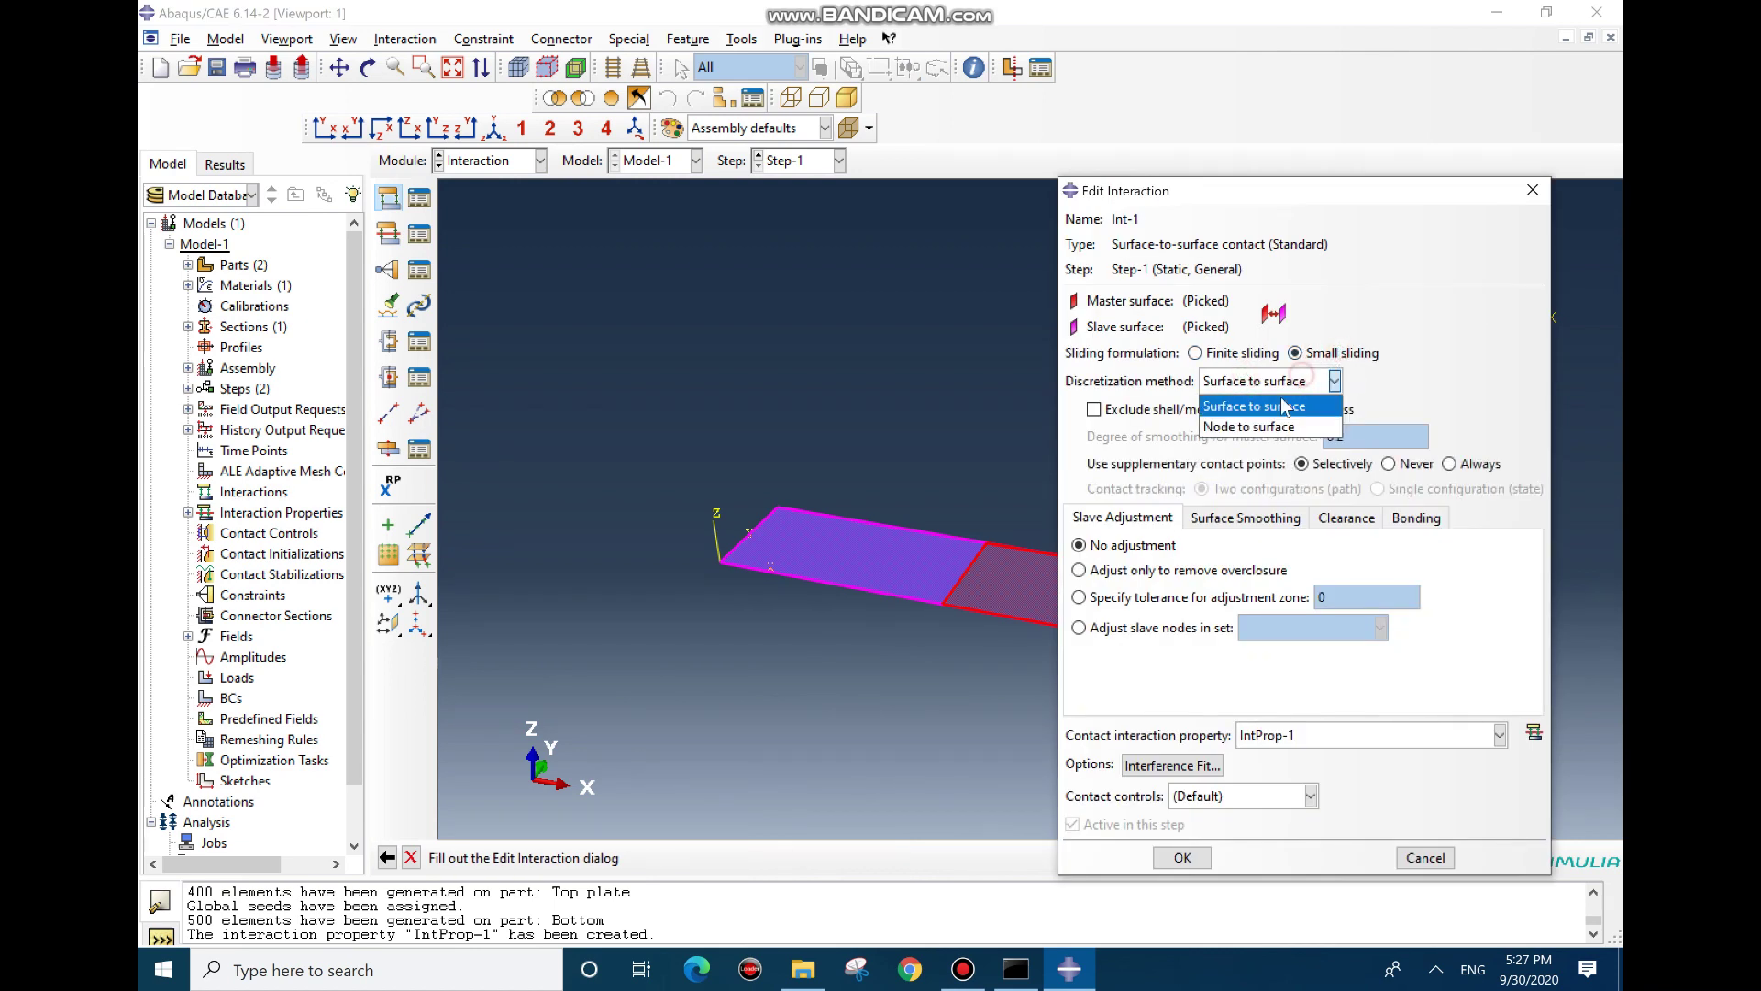
left_click(1270, 428)
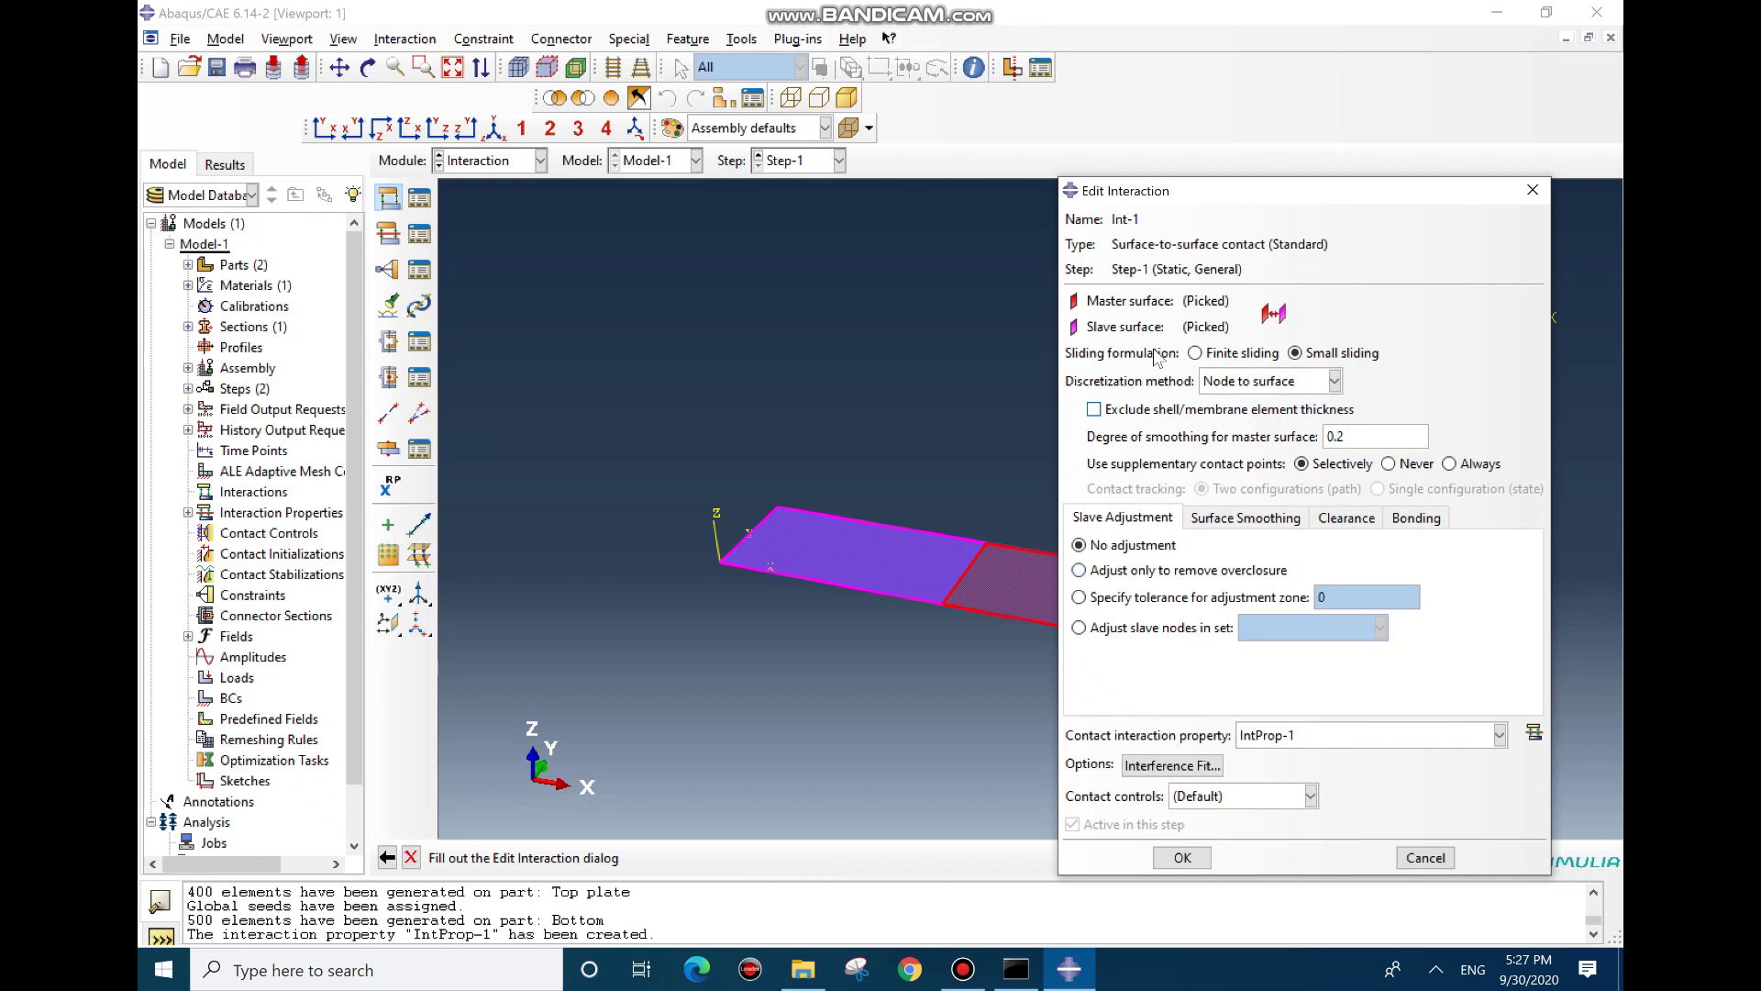
left_click(1229, 521)
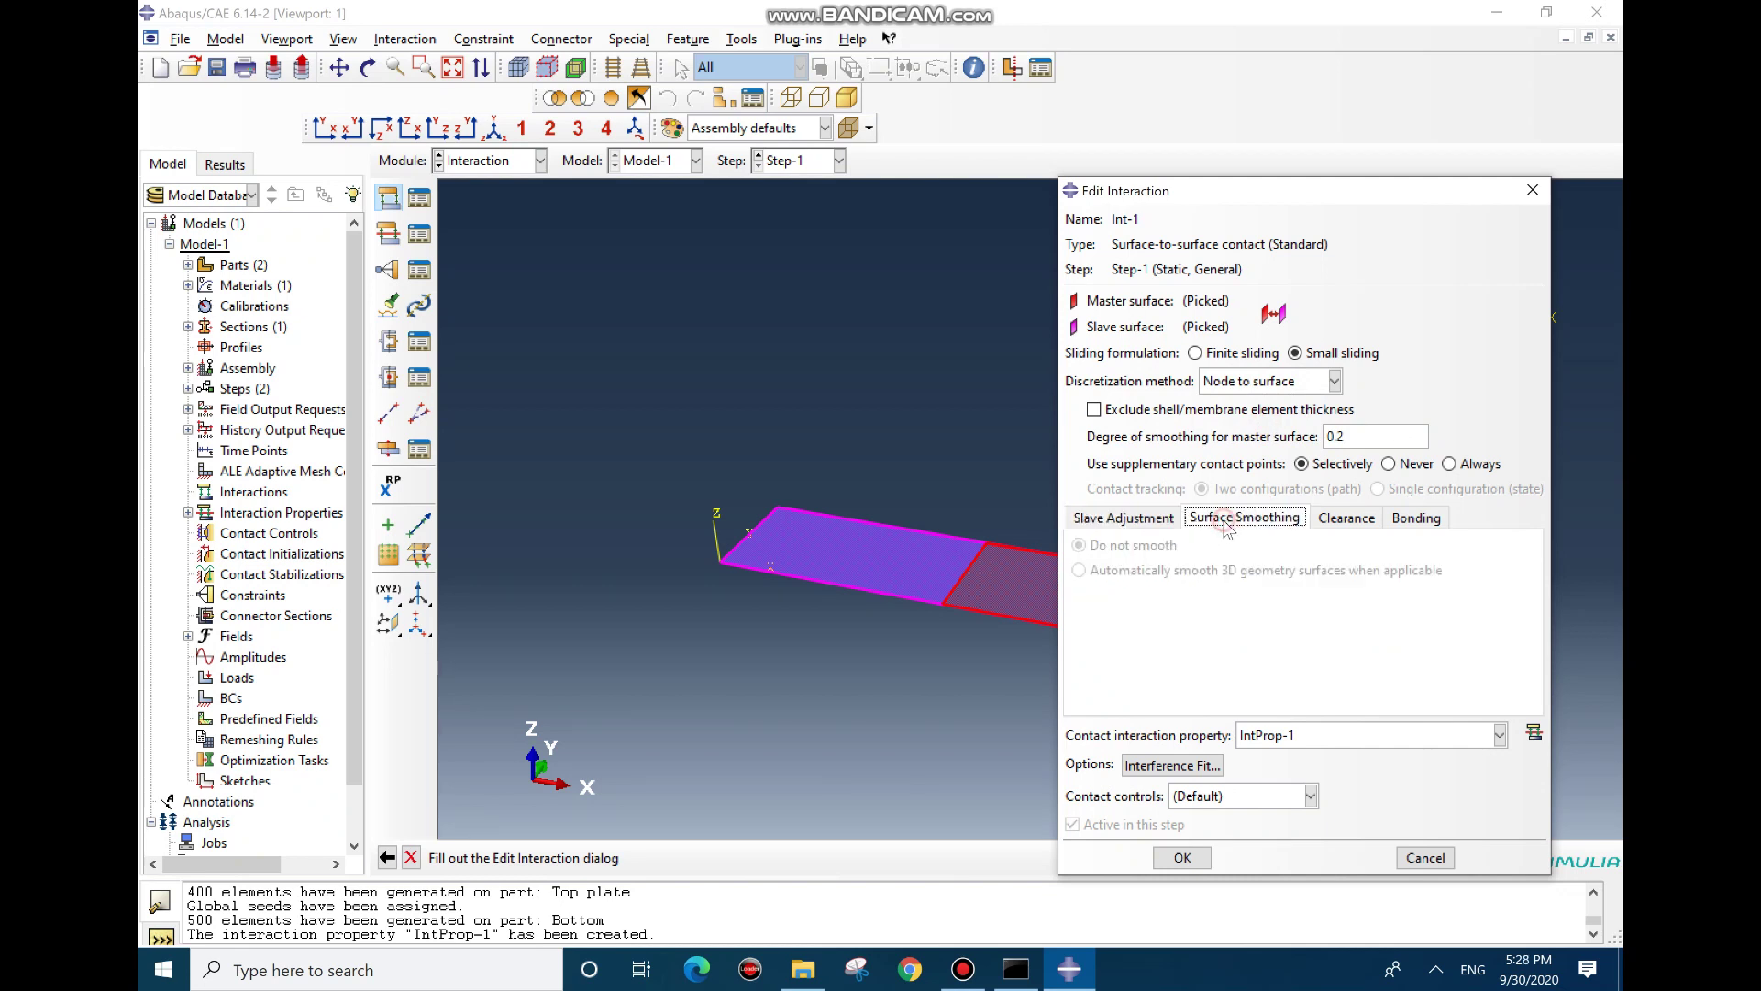
left_click(1326, 521)
left_click(1223, 550)
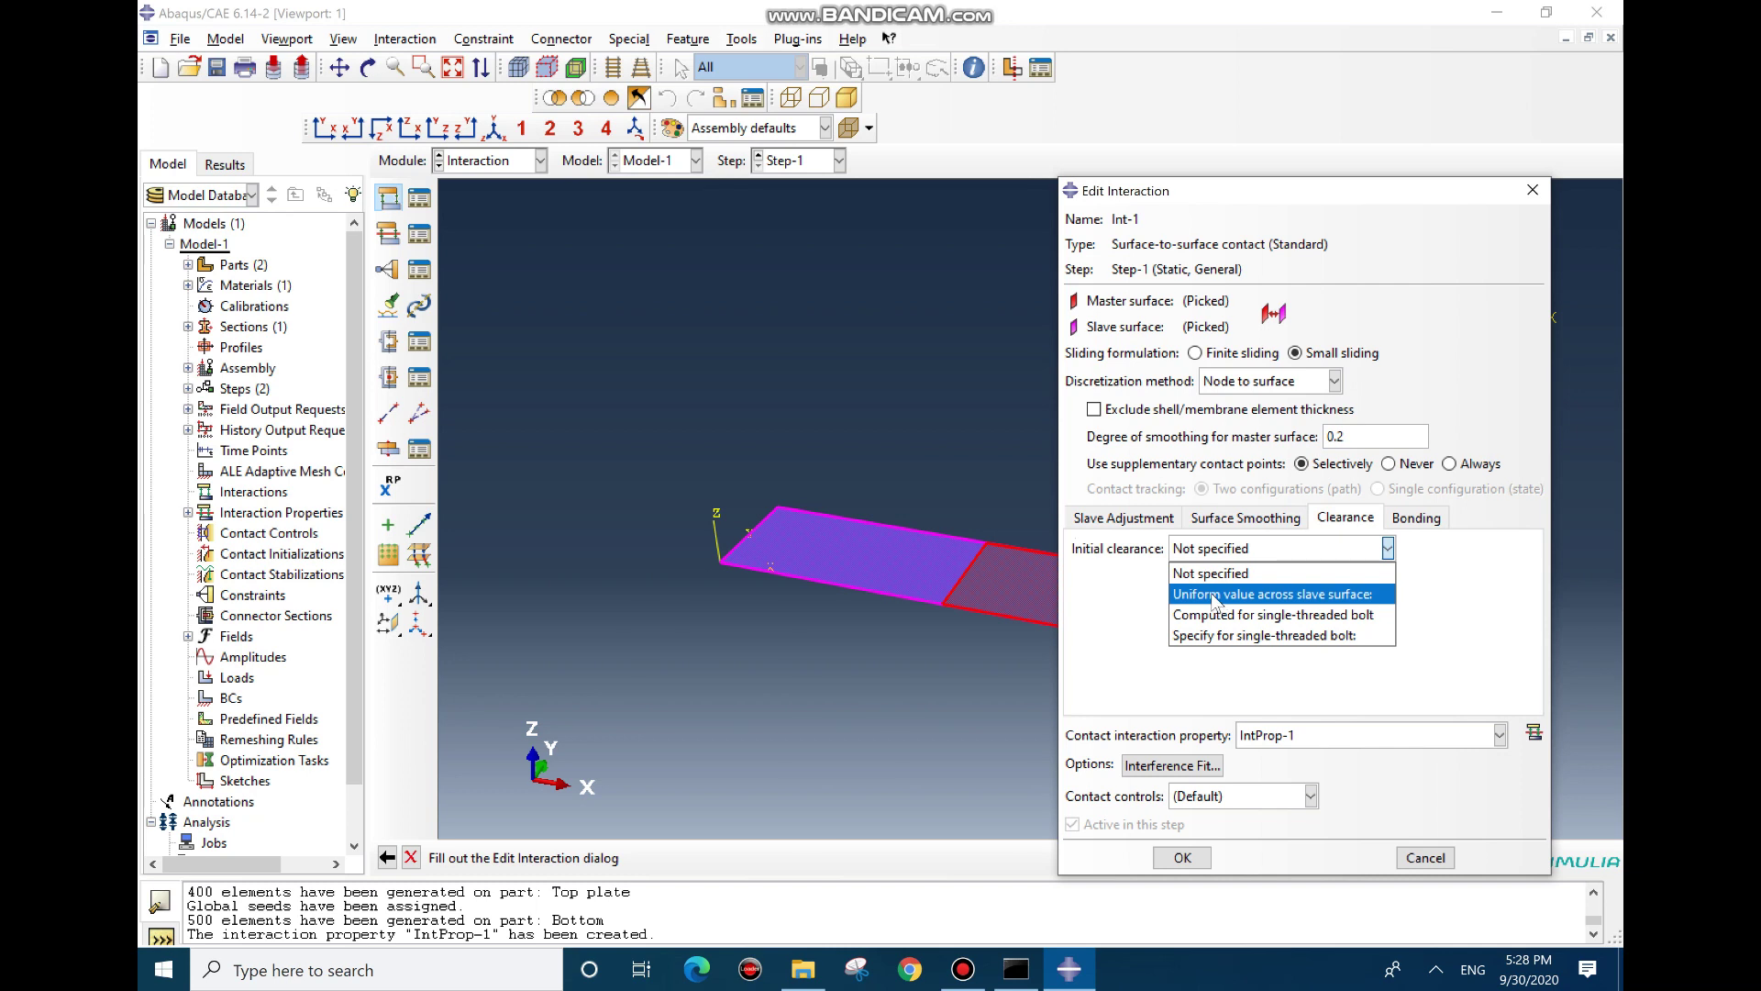
left_click(1215, 594)
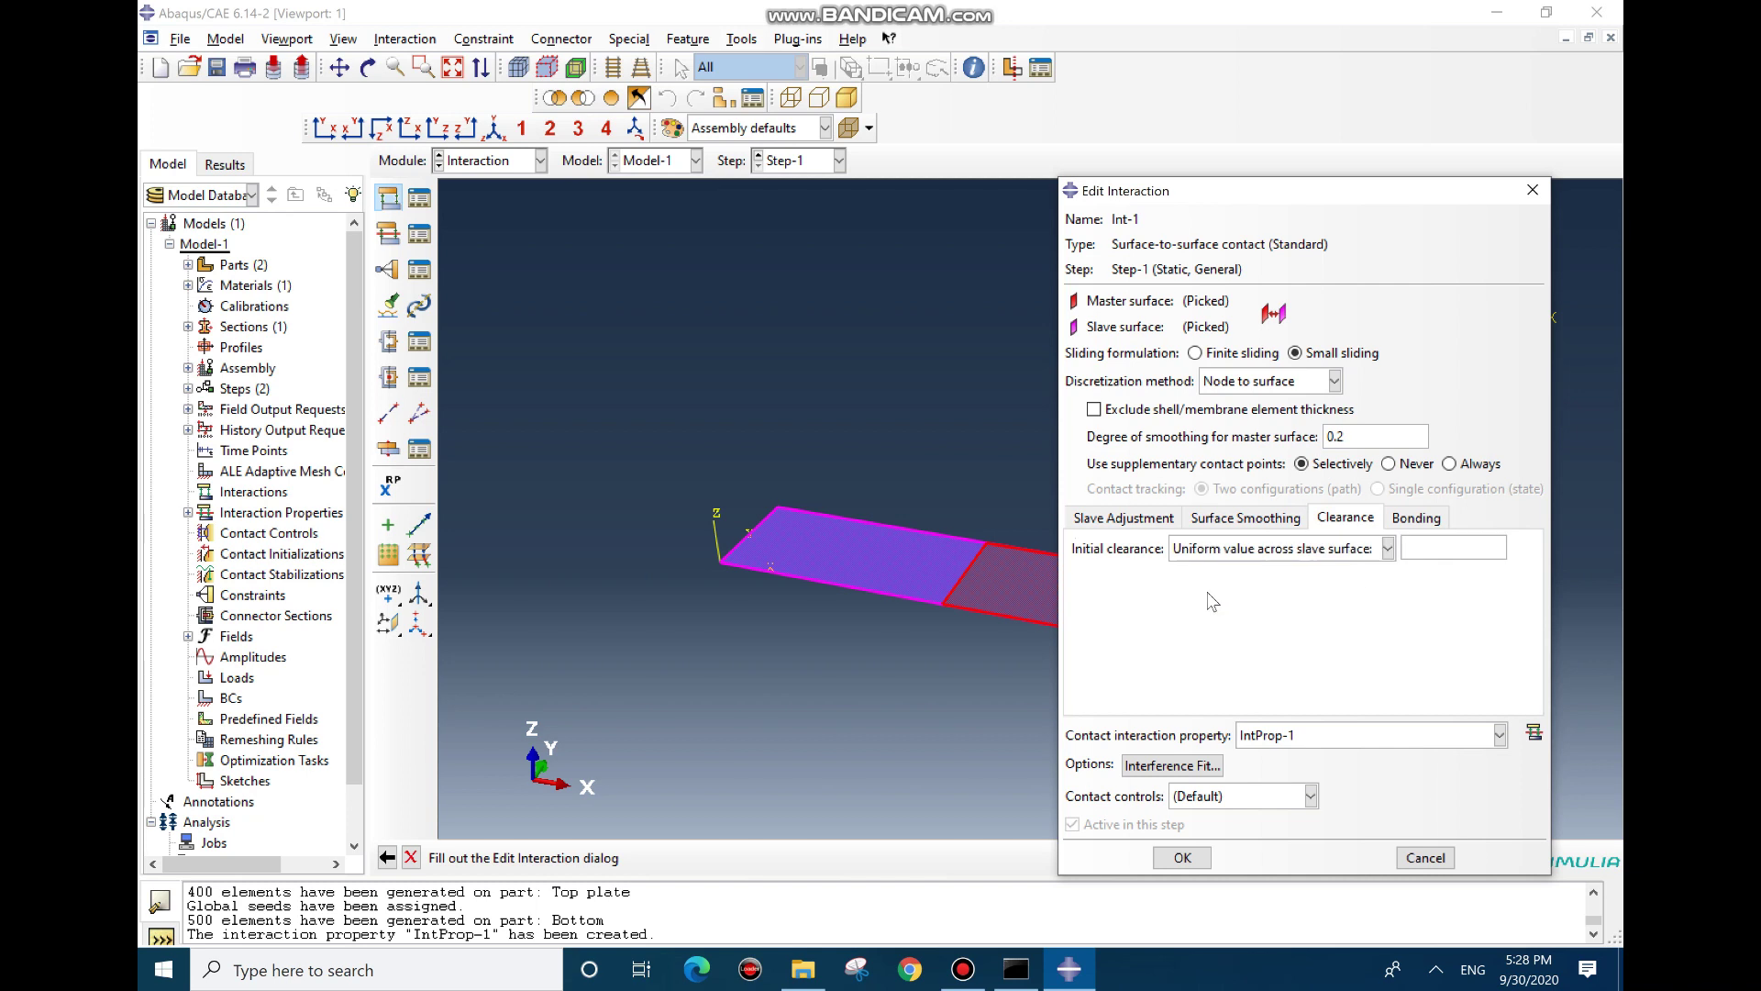
left_click(1417, 550)
Leave bonding unlimited to any node subset and create interaction Int-1
left_click(1415, 517)
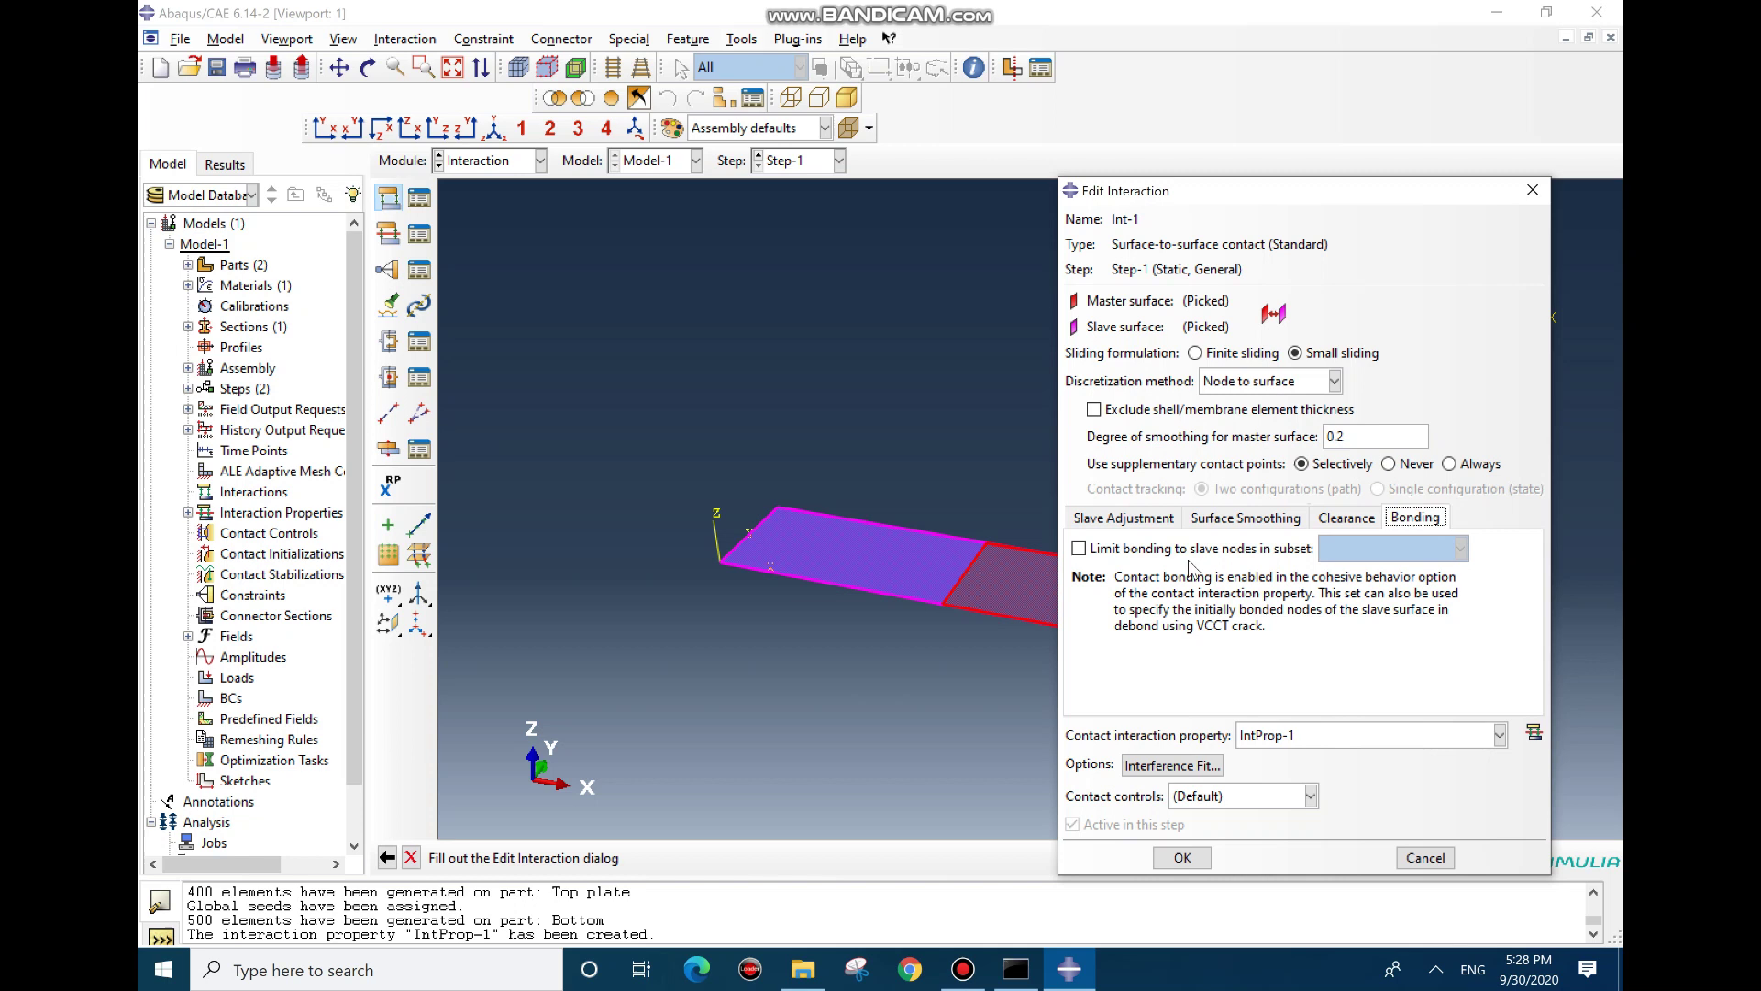
left_click(1152, 548)
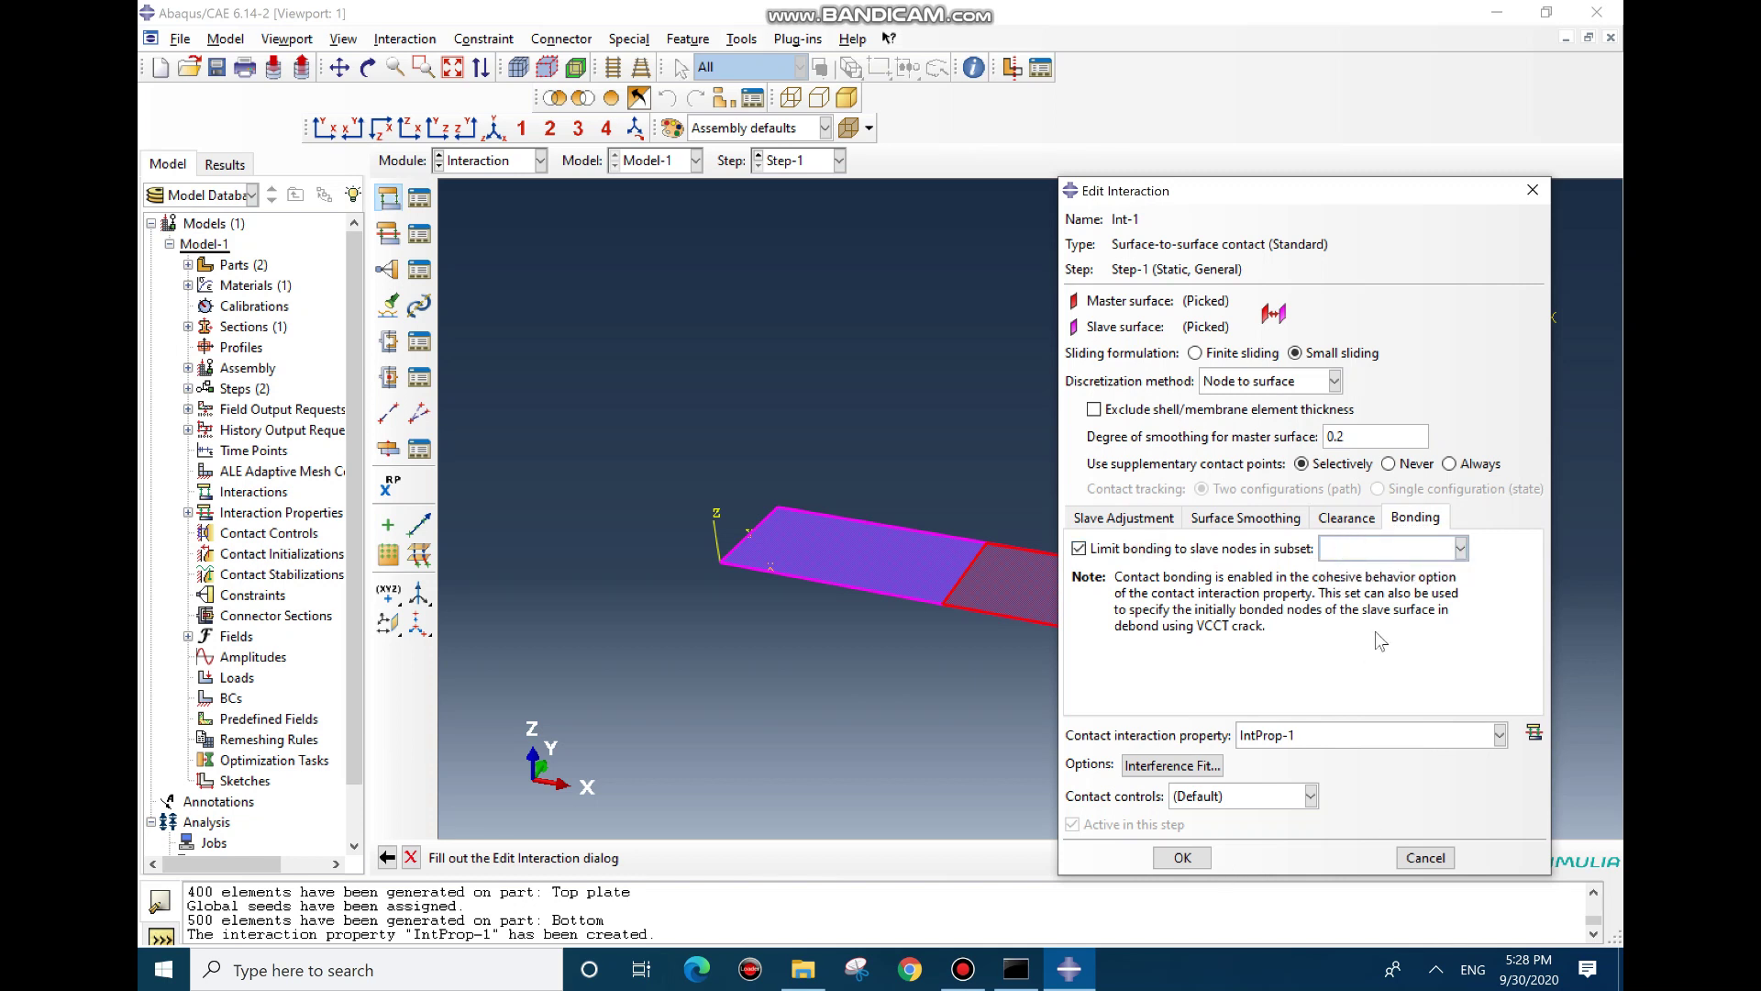
left_click(1182, 856)
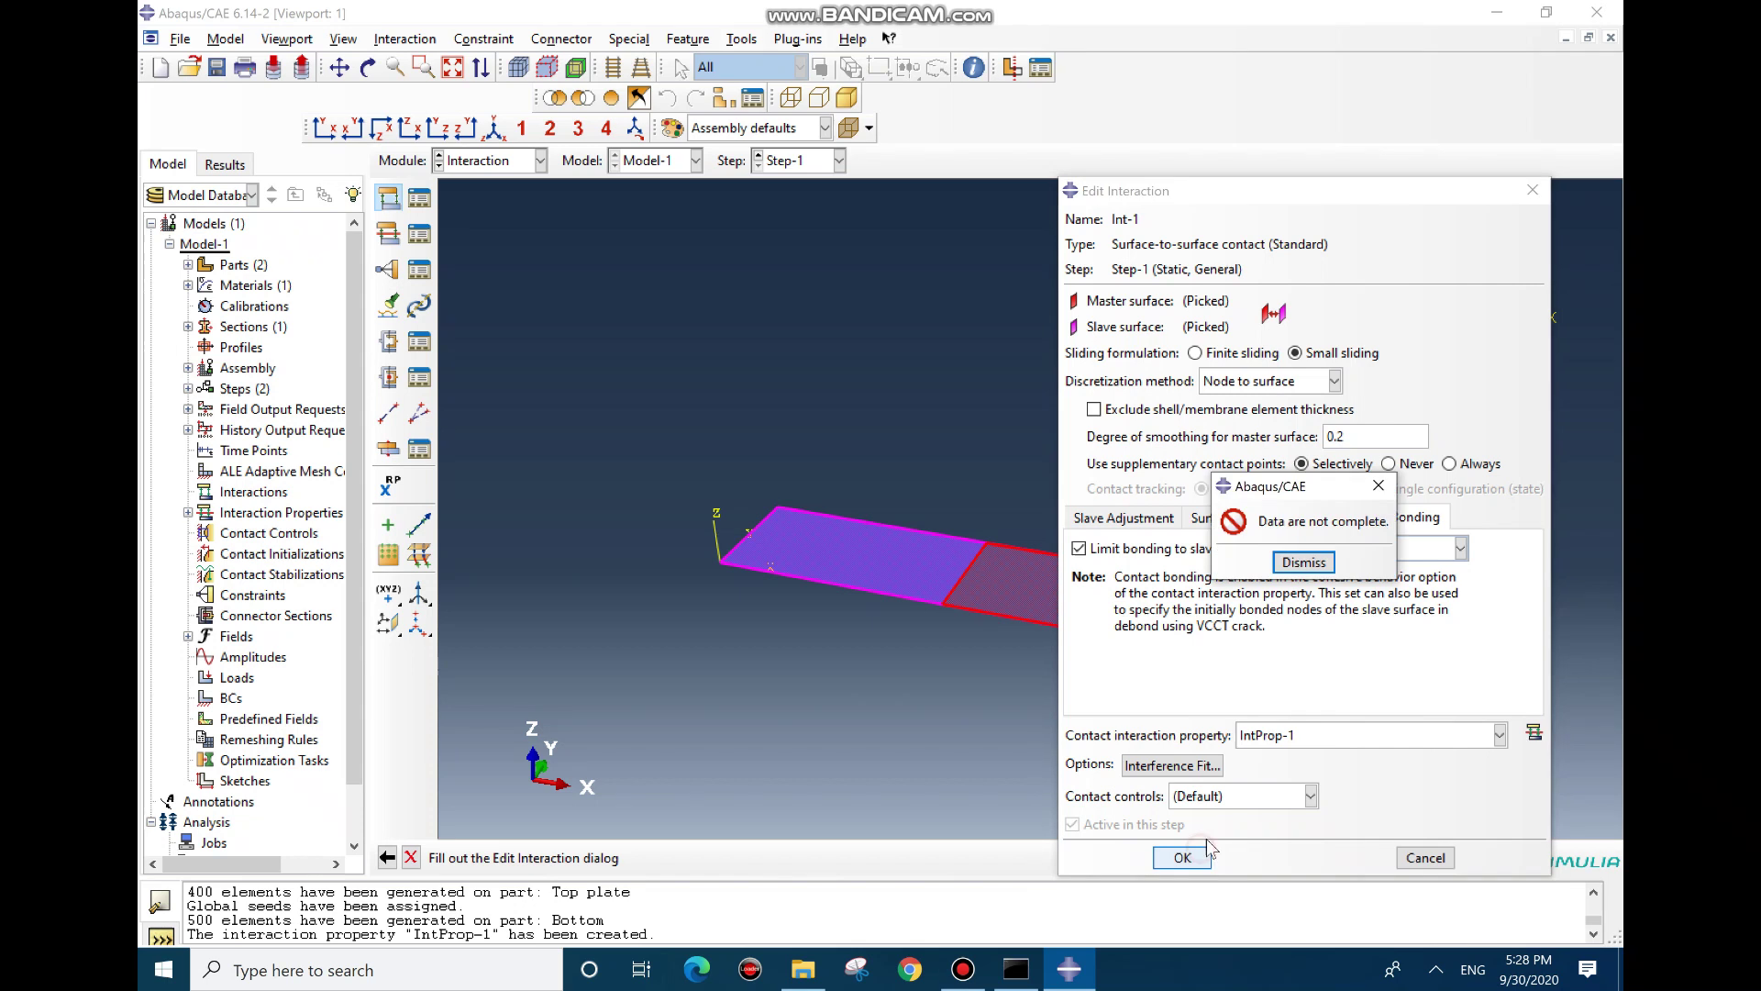
left_click(1302, 567)
left_click(1133, 548)
left_click(1182, 857)
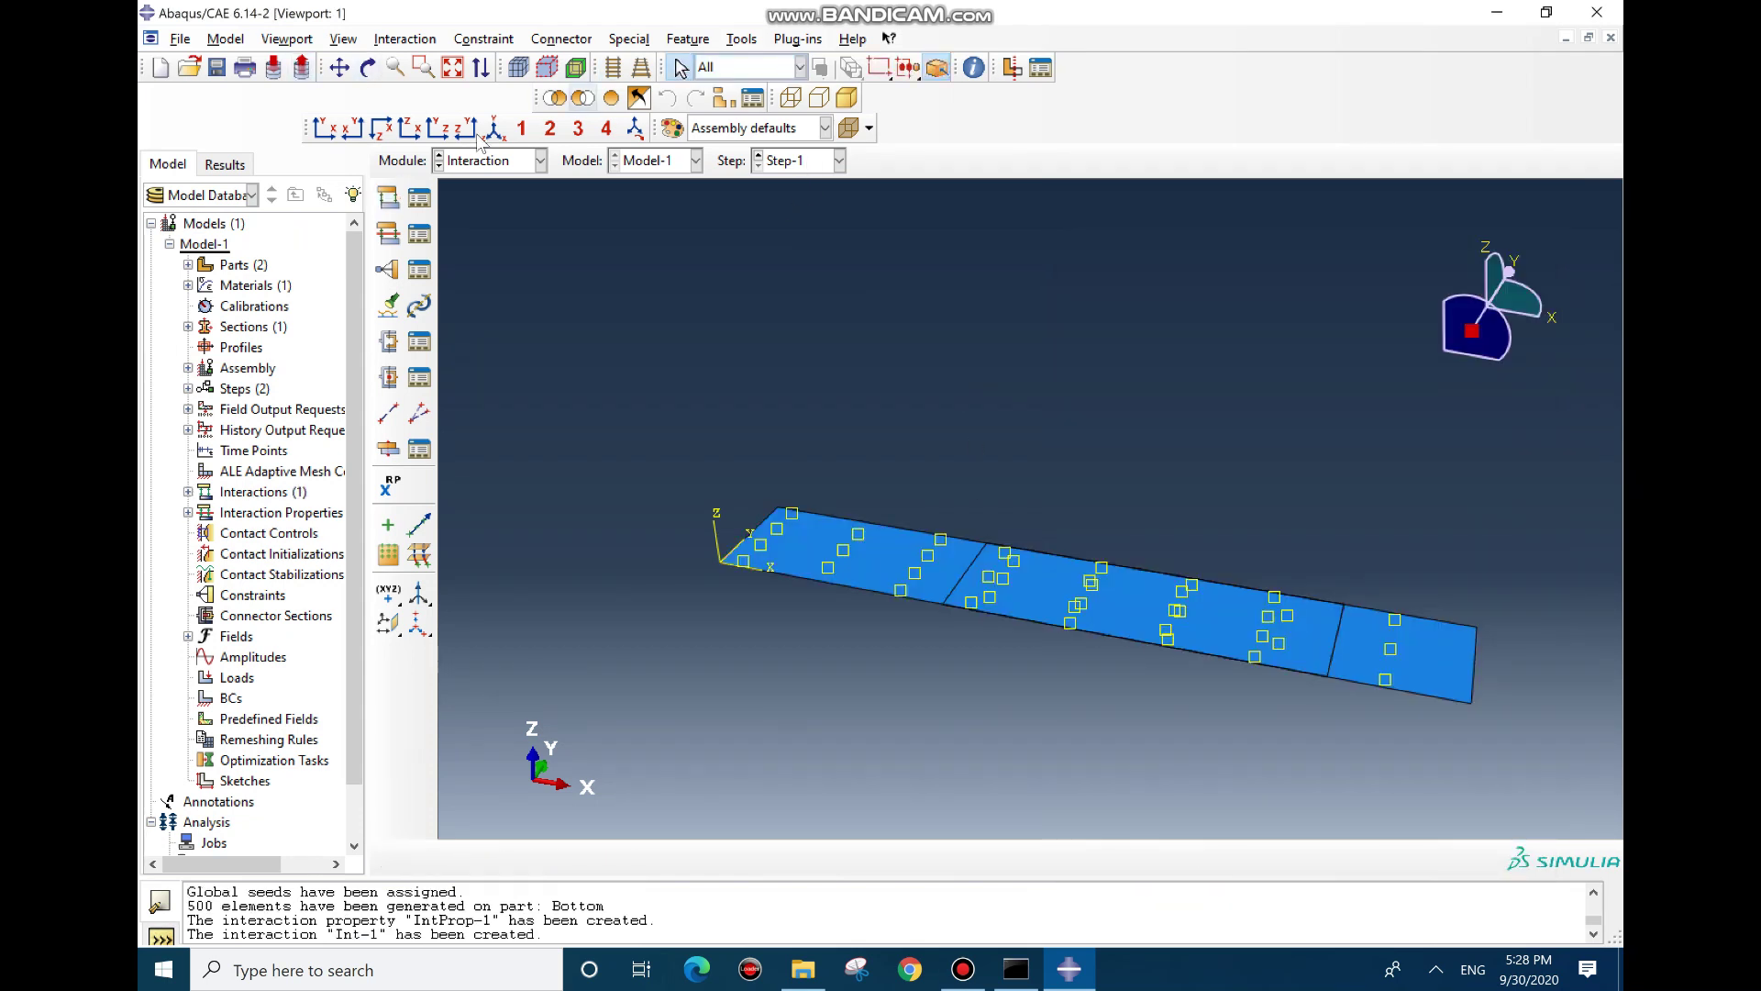
Switch to a front view and begin creating a new node set
left_click(322, 129)
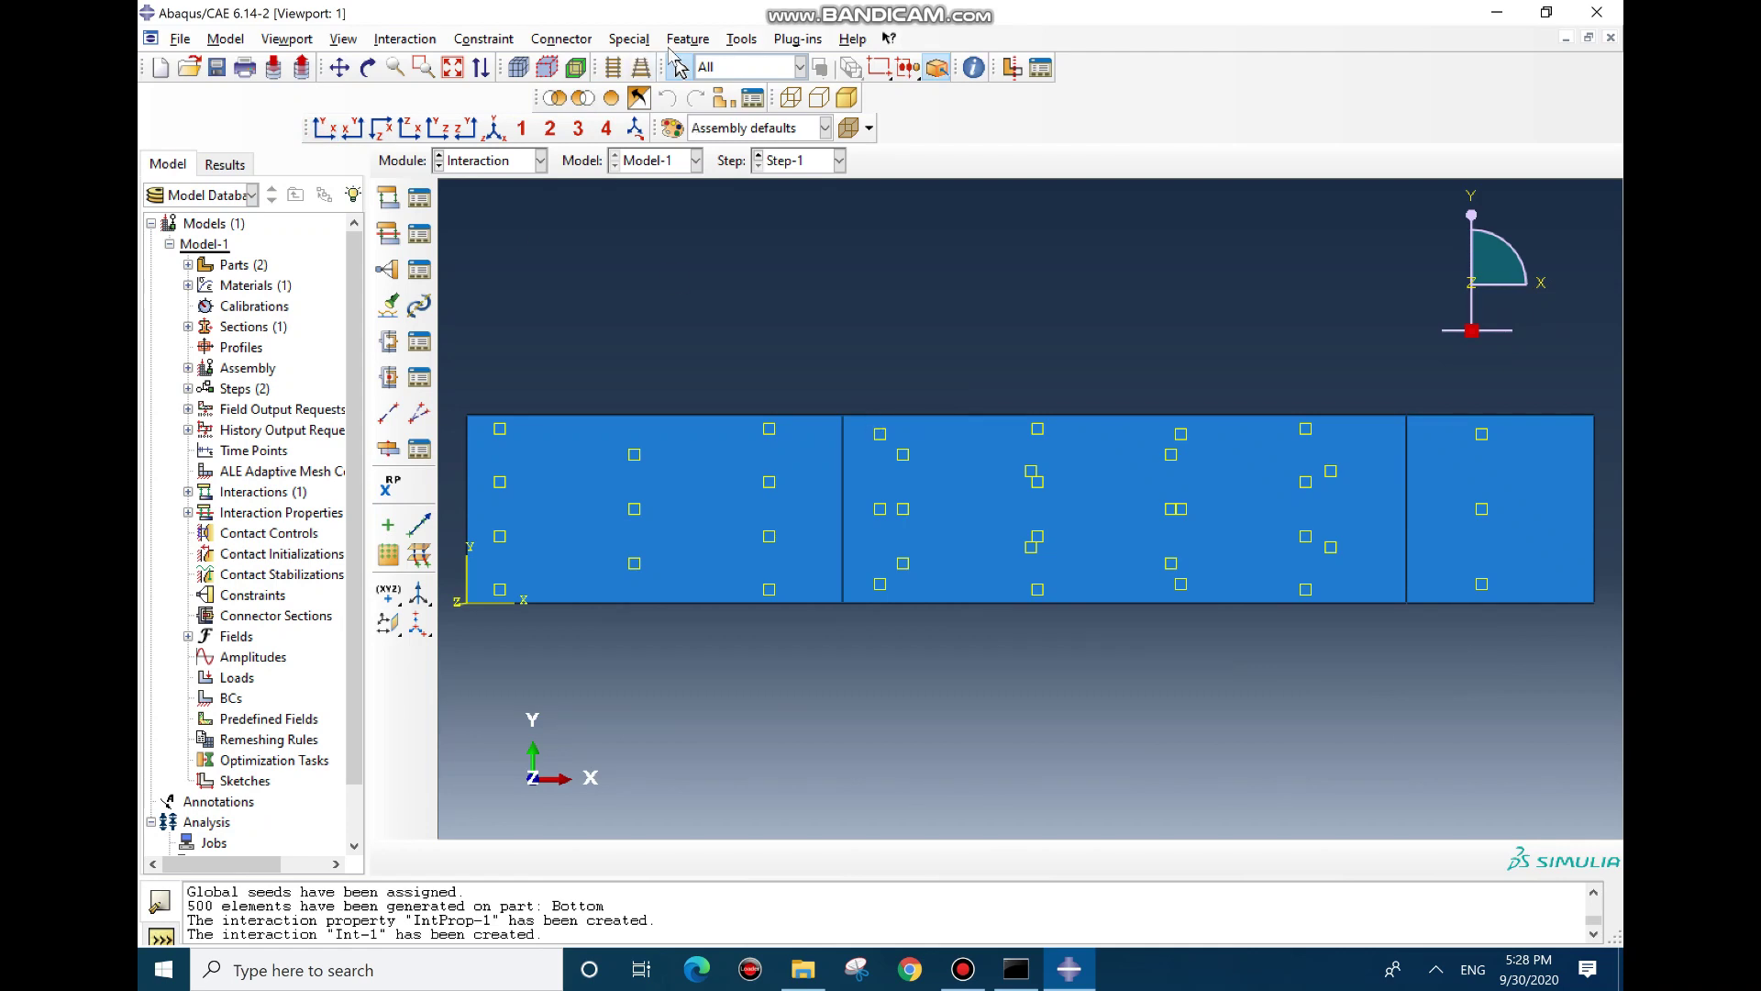
left_click(741, 38)
mouse_move(757, 129)
left_click(894, 129)
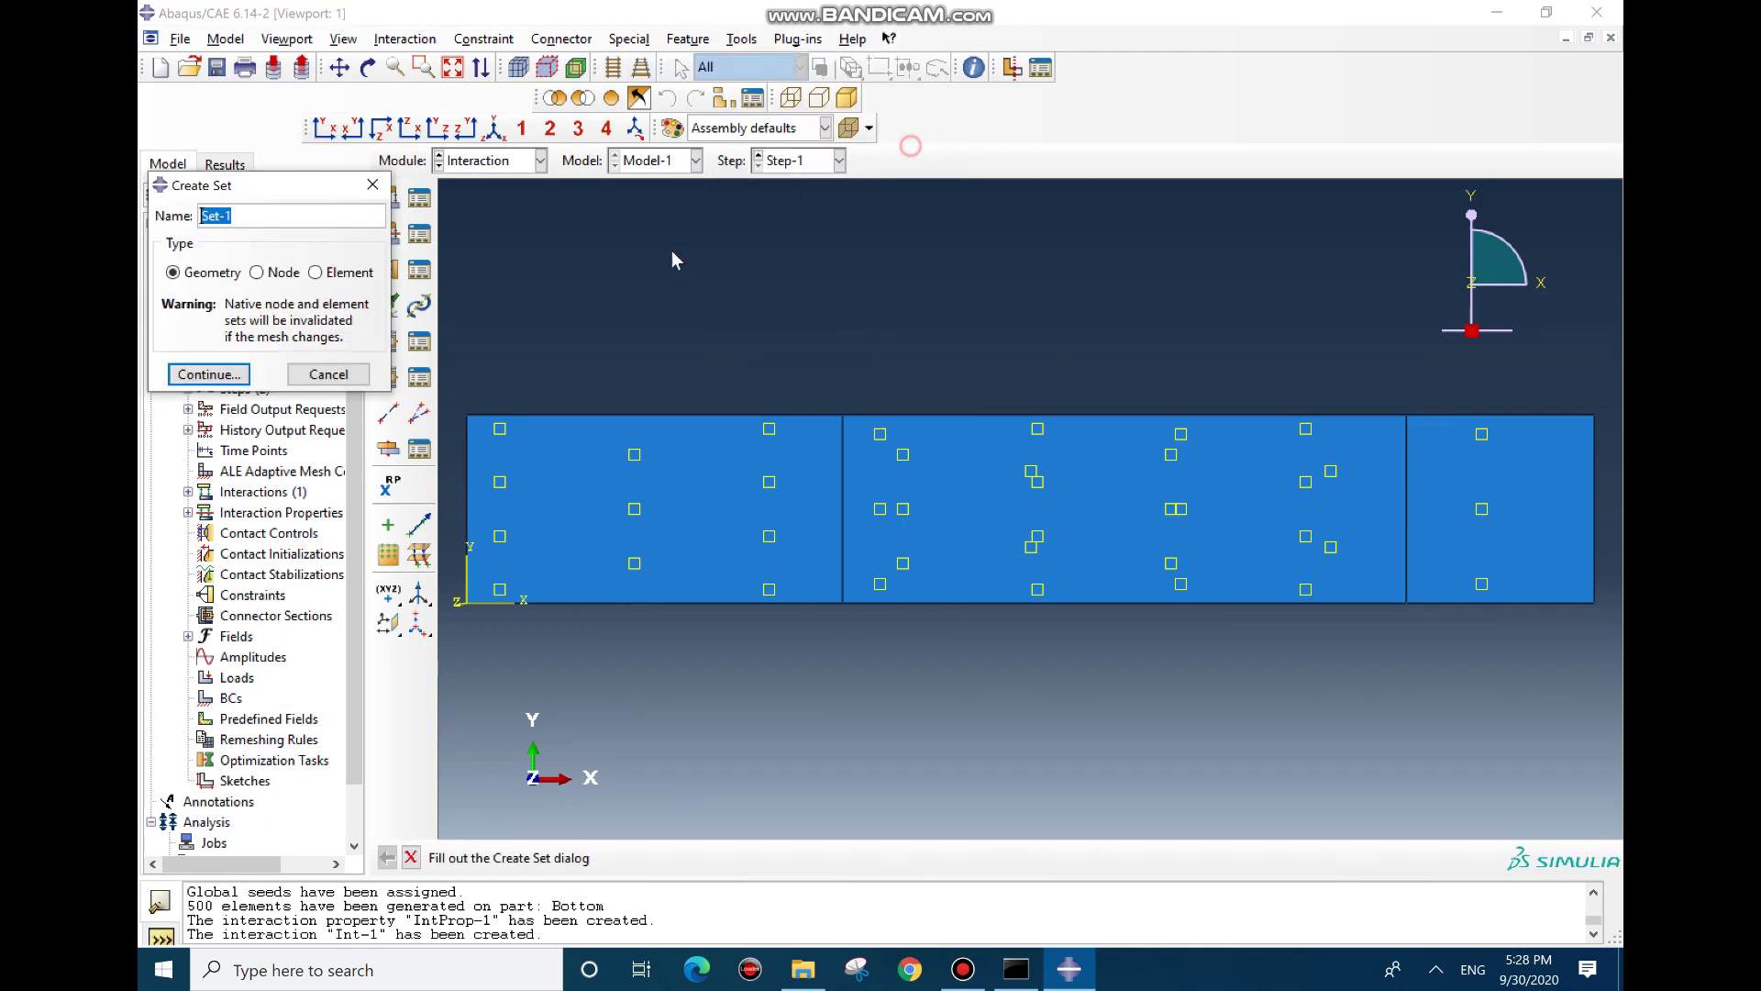
left_click(258, 273)
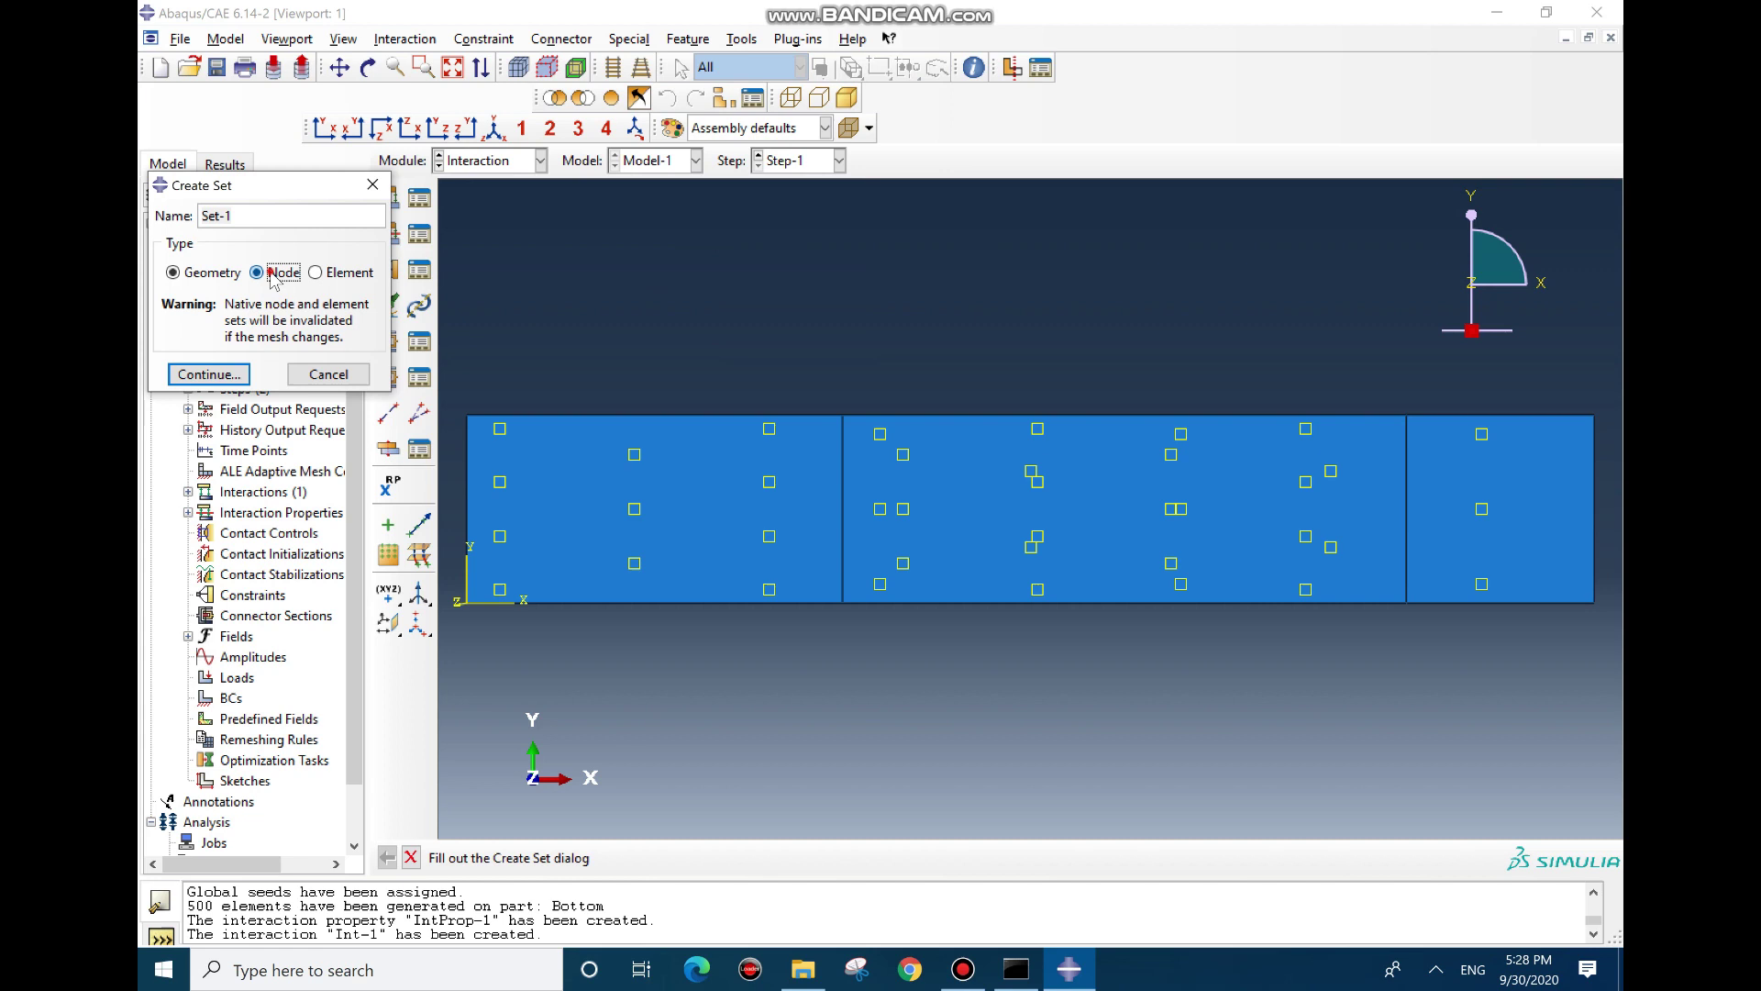
left_click(207, 373)
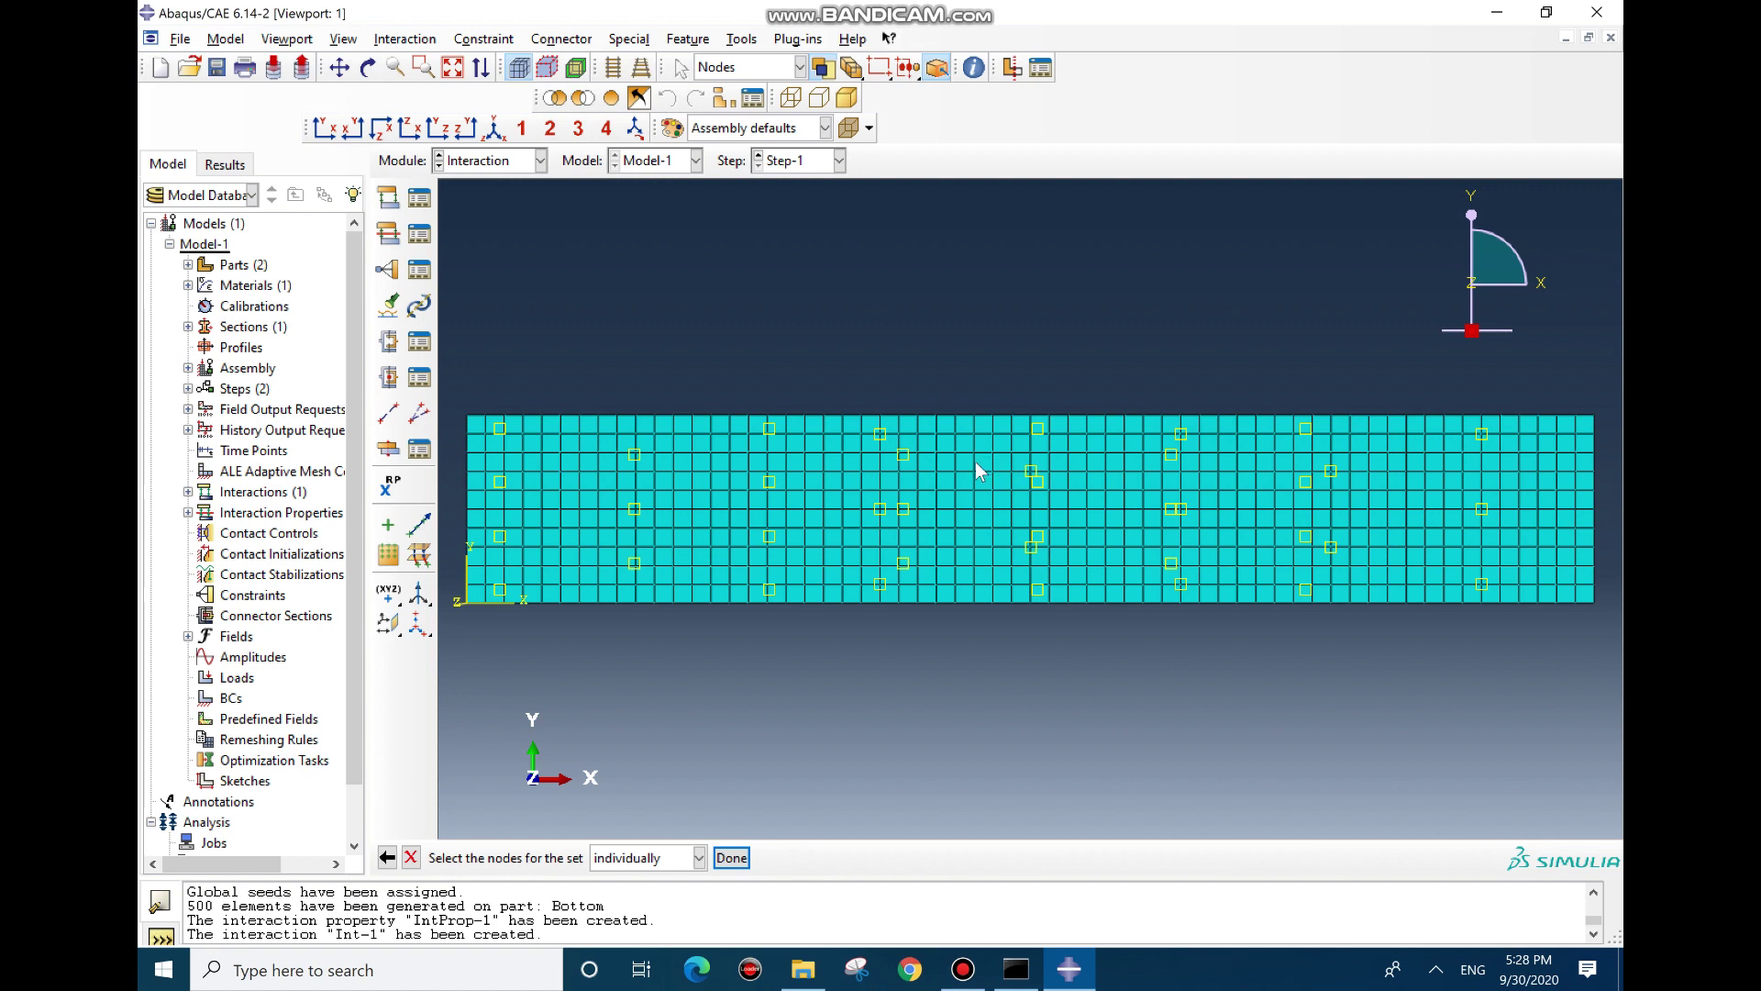
Box-select a block of nodes at the plate centre plus nodes around its edges
left_click_drag(971, 462, 1120, 556)
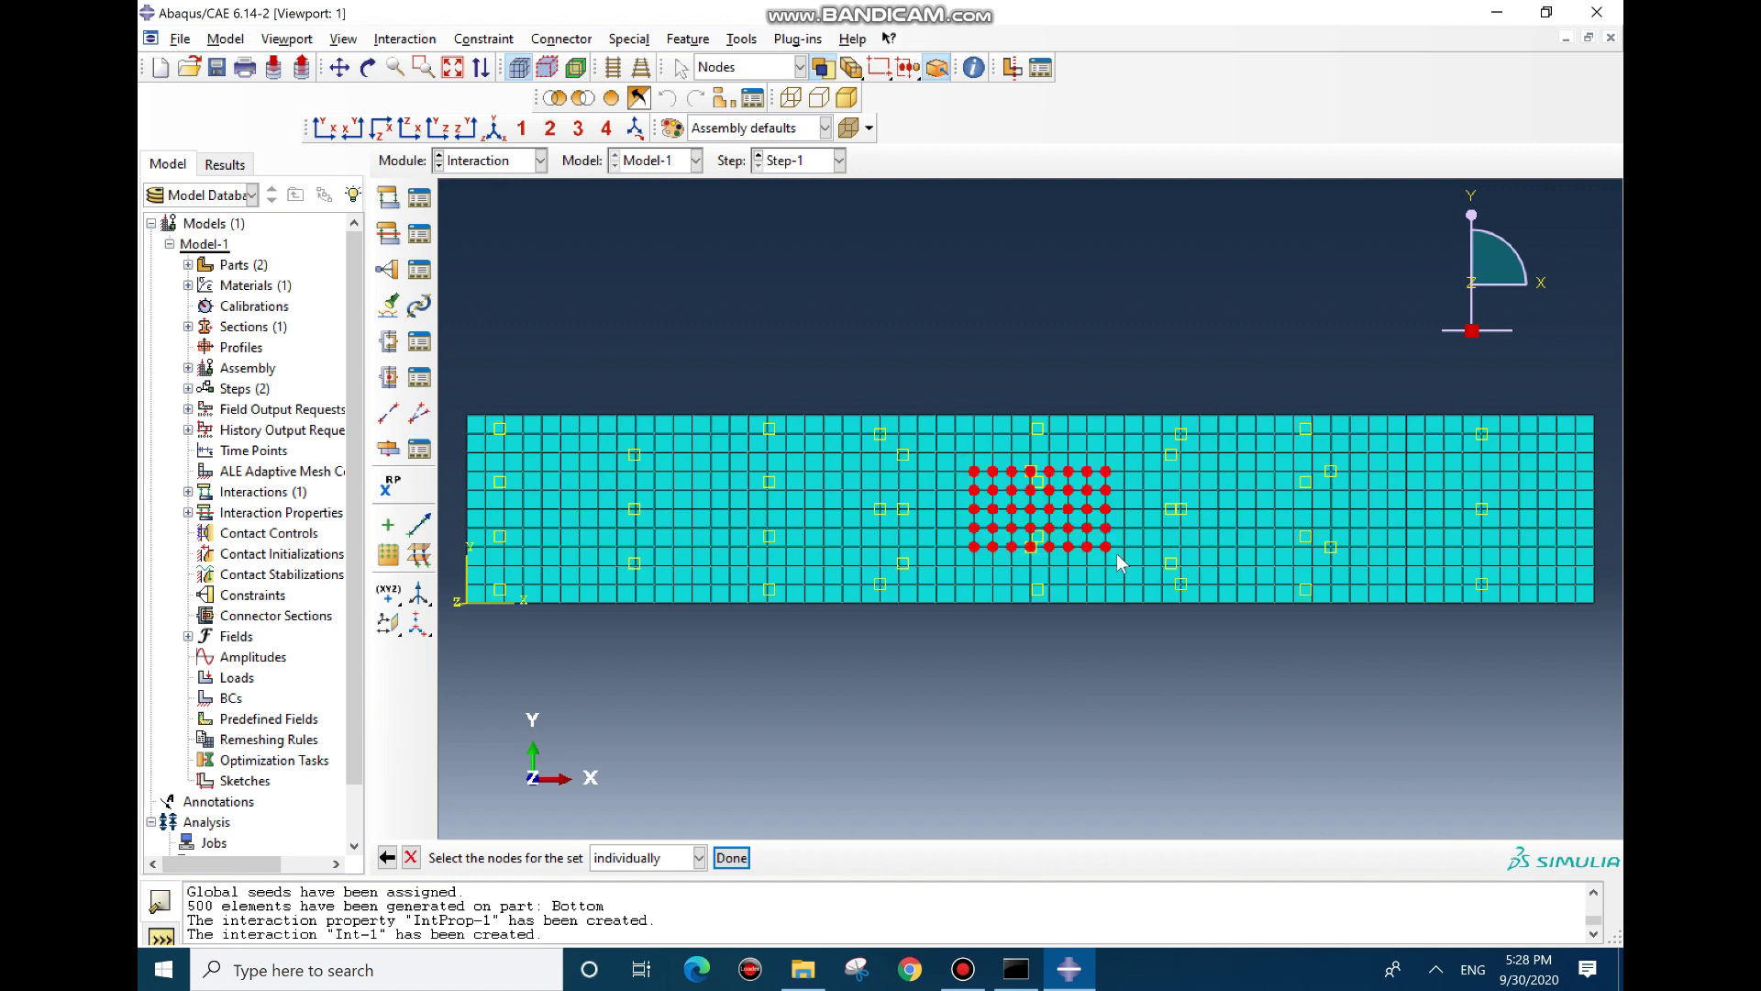
left_click_drag(1059, 441, 1020, 486, "shift")
left_click_drag(1130, 498, 1112, 513, "shift")
left_click_drag(1060, 576, 1021, 542, "shift")
left_click_drag(987, 500, 955, 530)
Add individual edge nodes to round out the patch, creating Set-1 with 116 nodes
left_click(955, 491, "shift")
left_click(1127, 527, "shift")
left_click(1068, 453, "shift")
left_click(1012, 454, "shift")
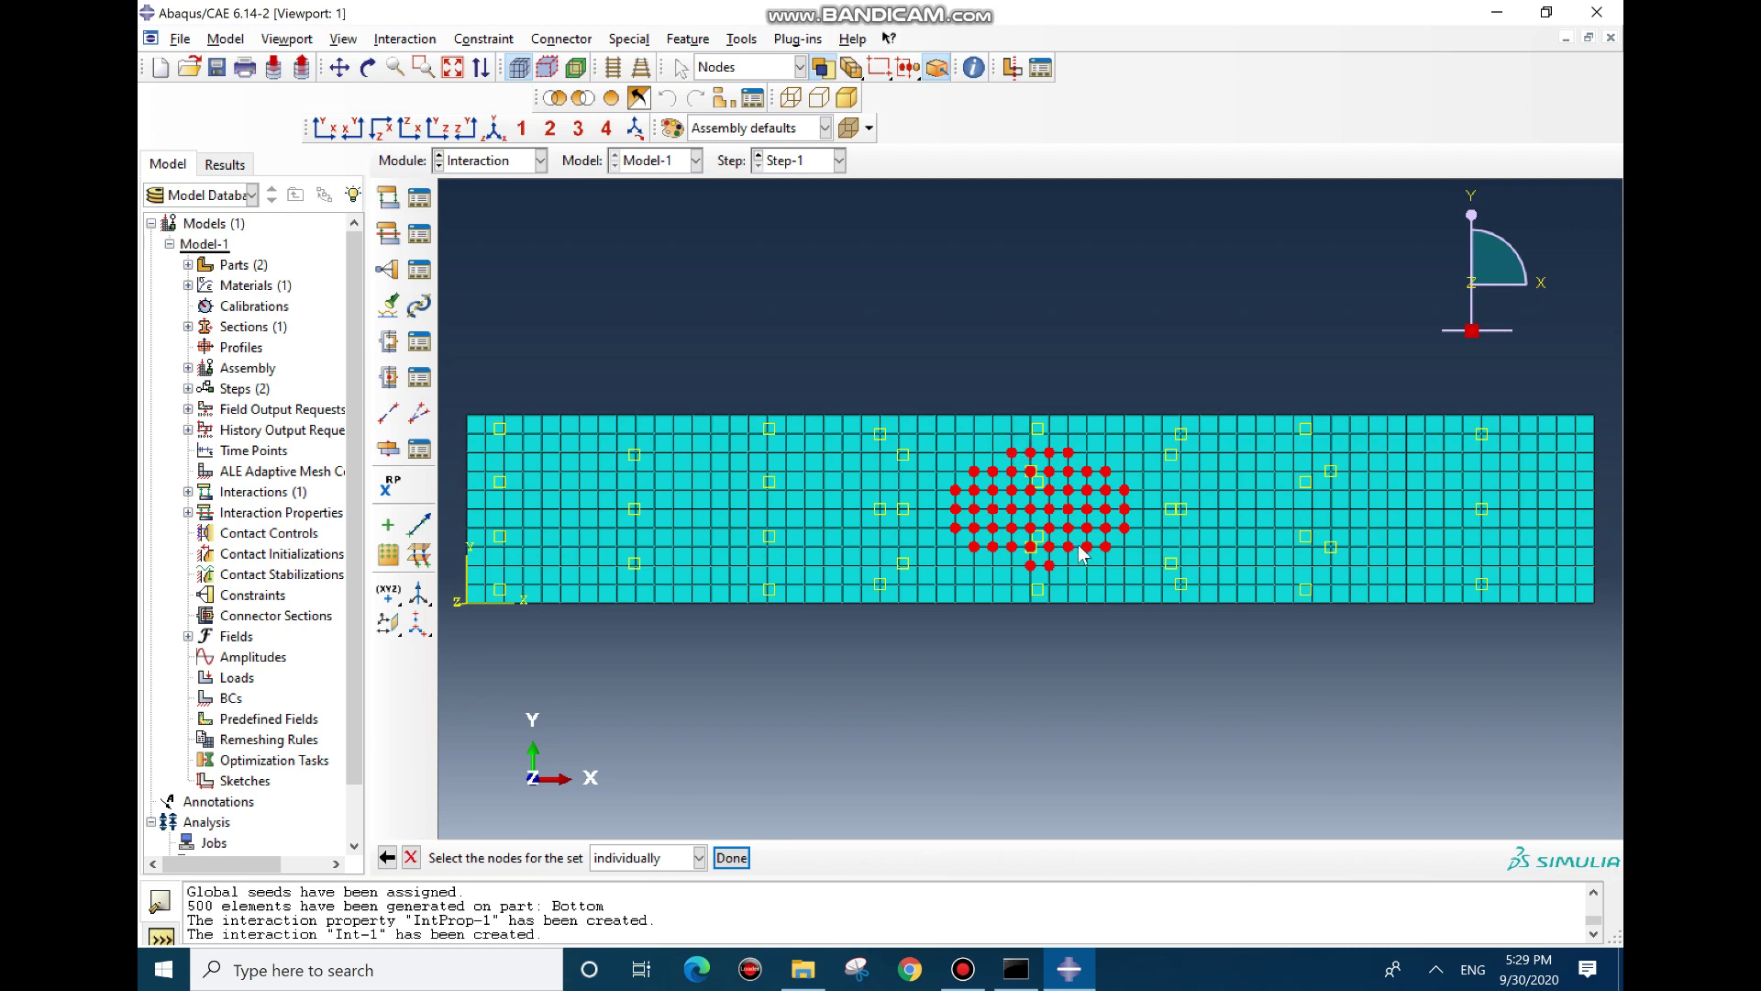
left_click(1054, 574, "shift")
left_click(1007, 576, "shift")
left_click(1053, 585, "shift")
left_click(1031, 588, "shift")
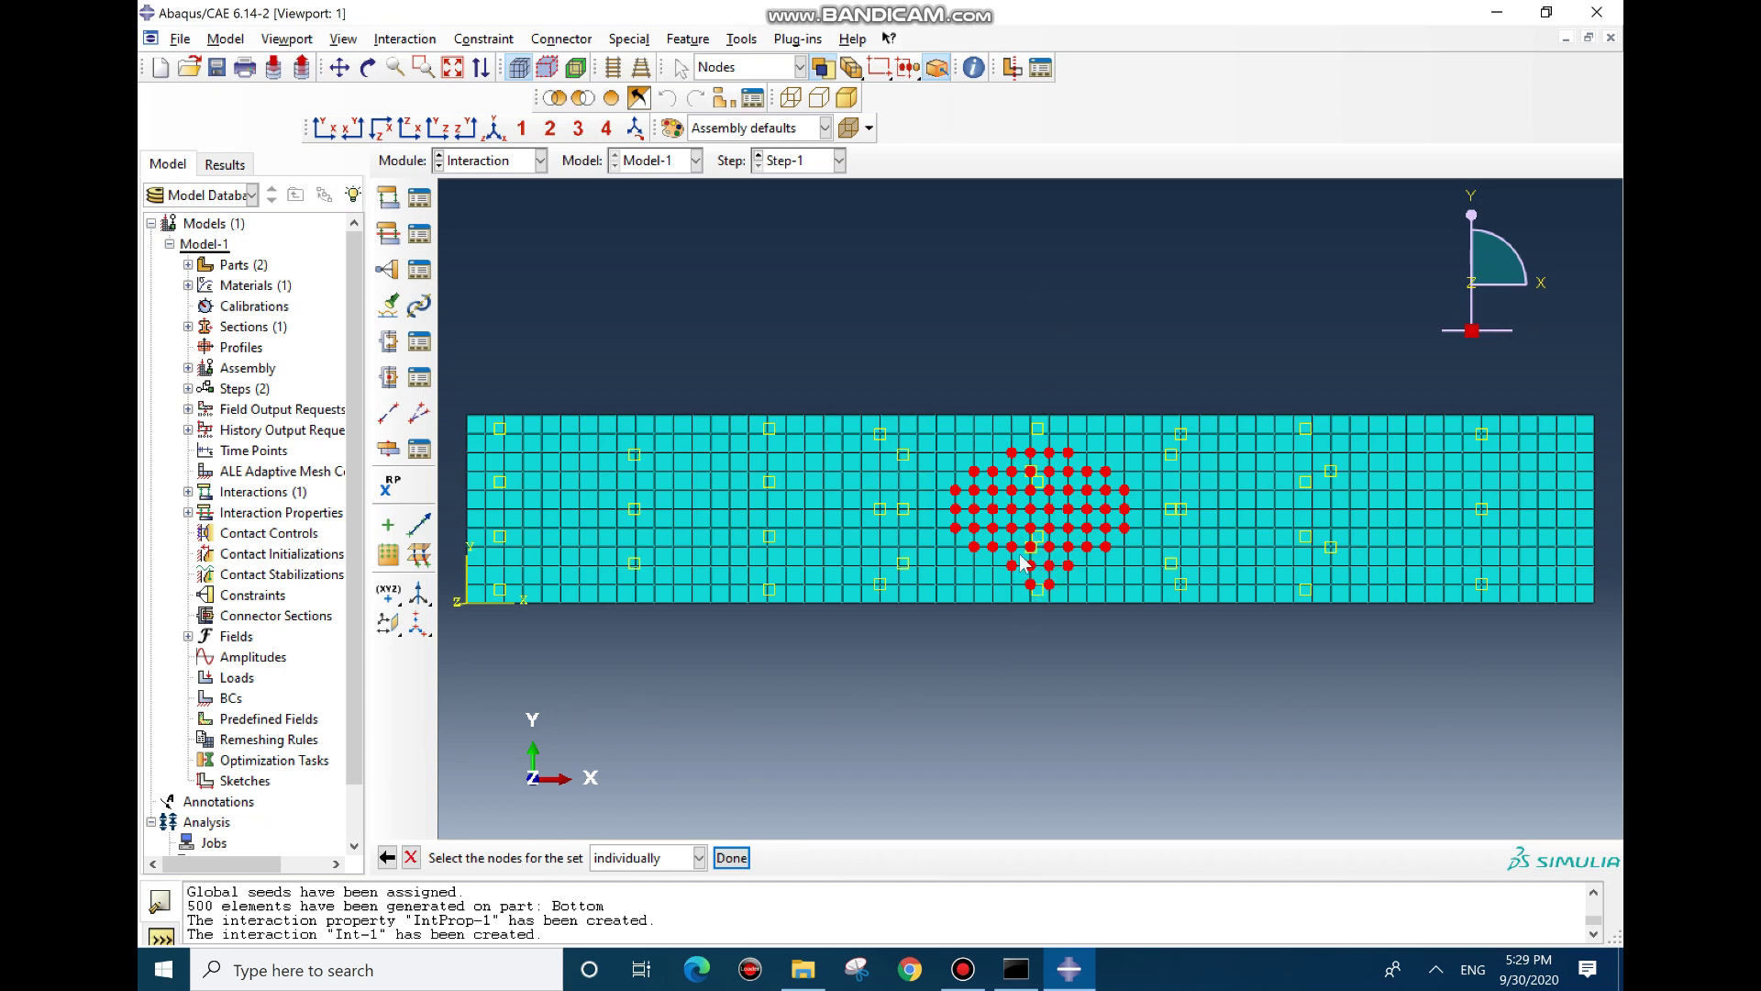
left_click(1050, 435, "shift")
left_click(1032, 435, "shift")
left_click(731, 857)
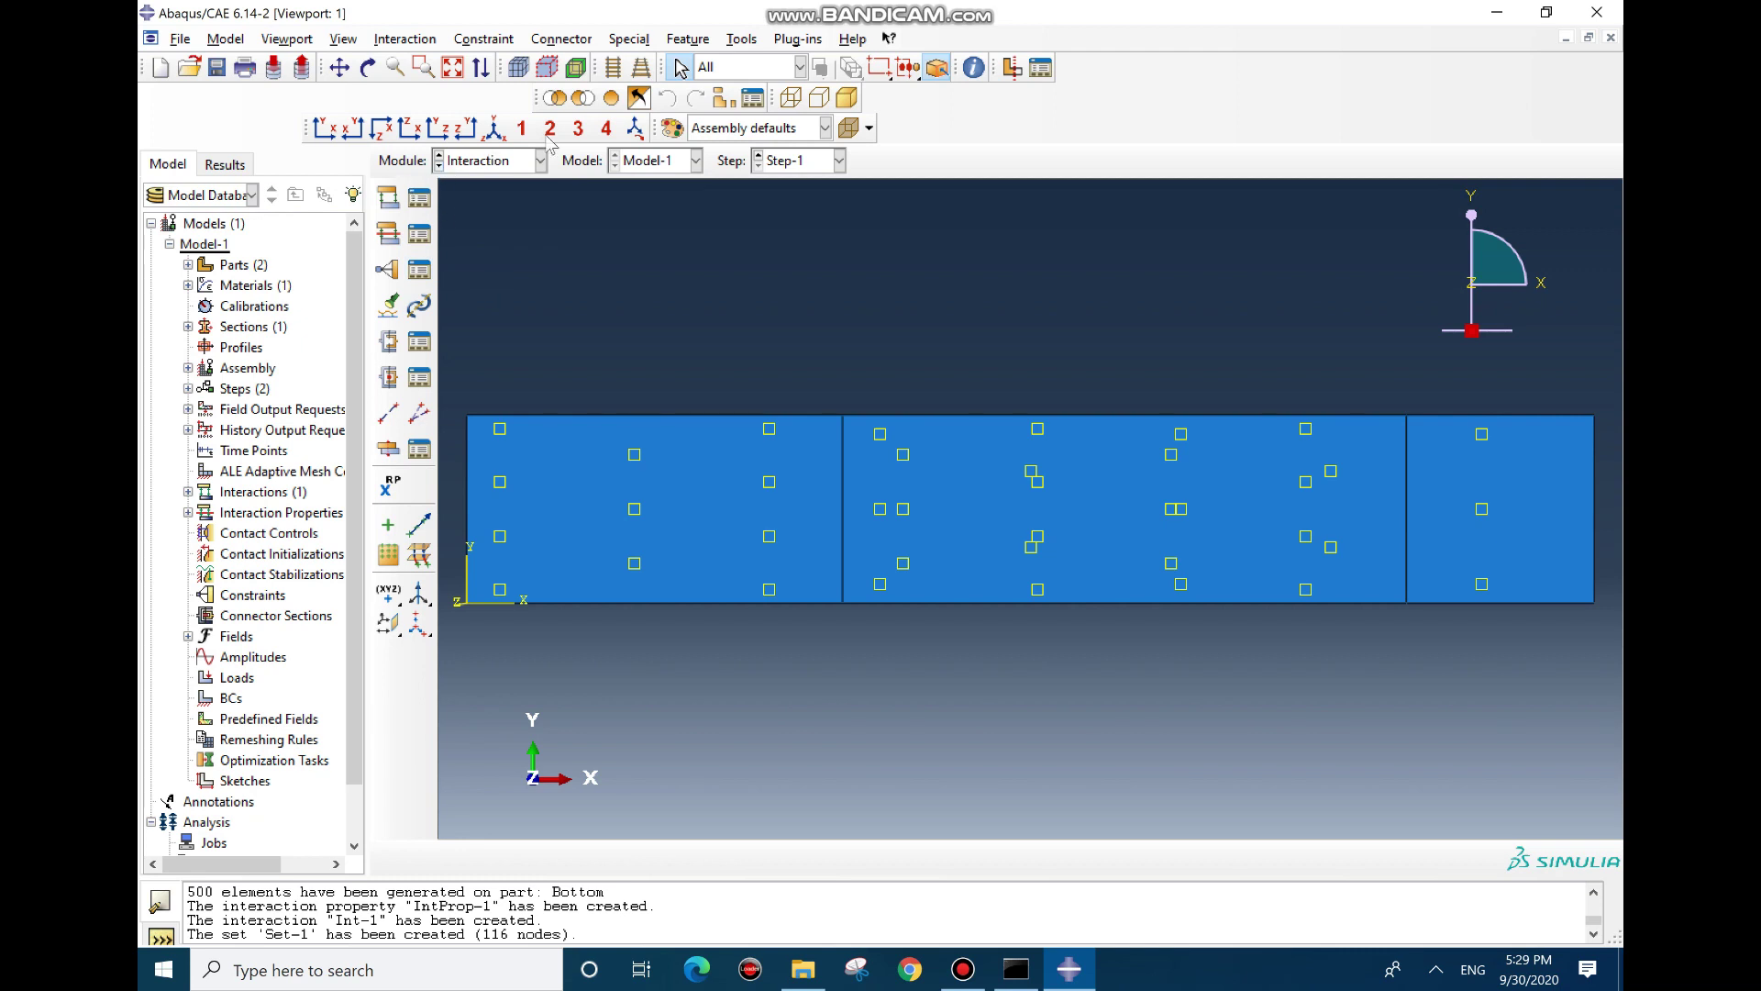
Edit Int-1 so bonding is limited to the slave nodes in Set-1
left_click(420, 198)
left_click(426, 479)
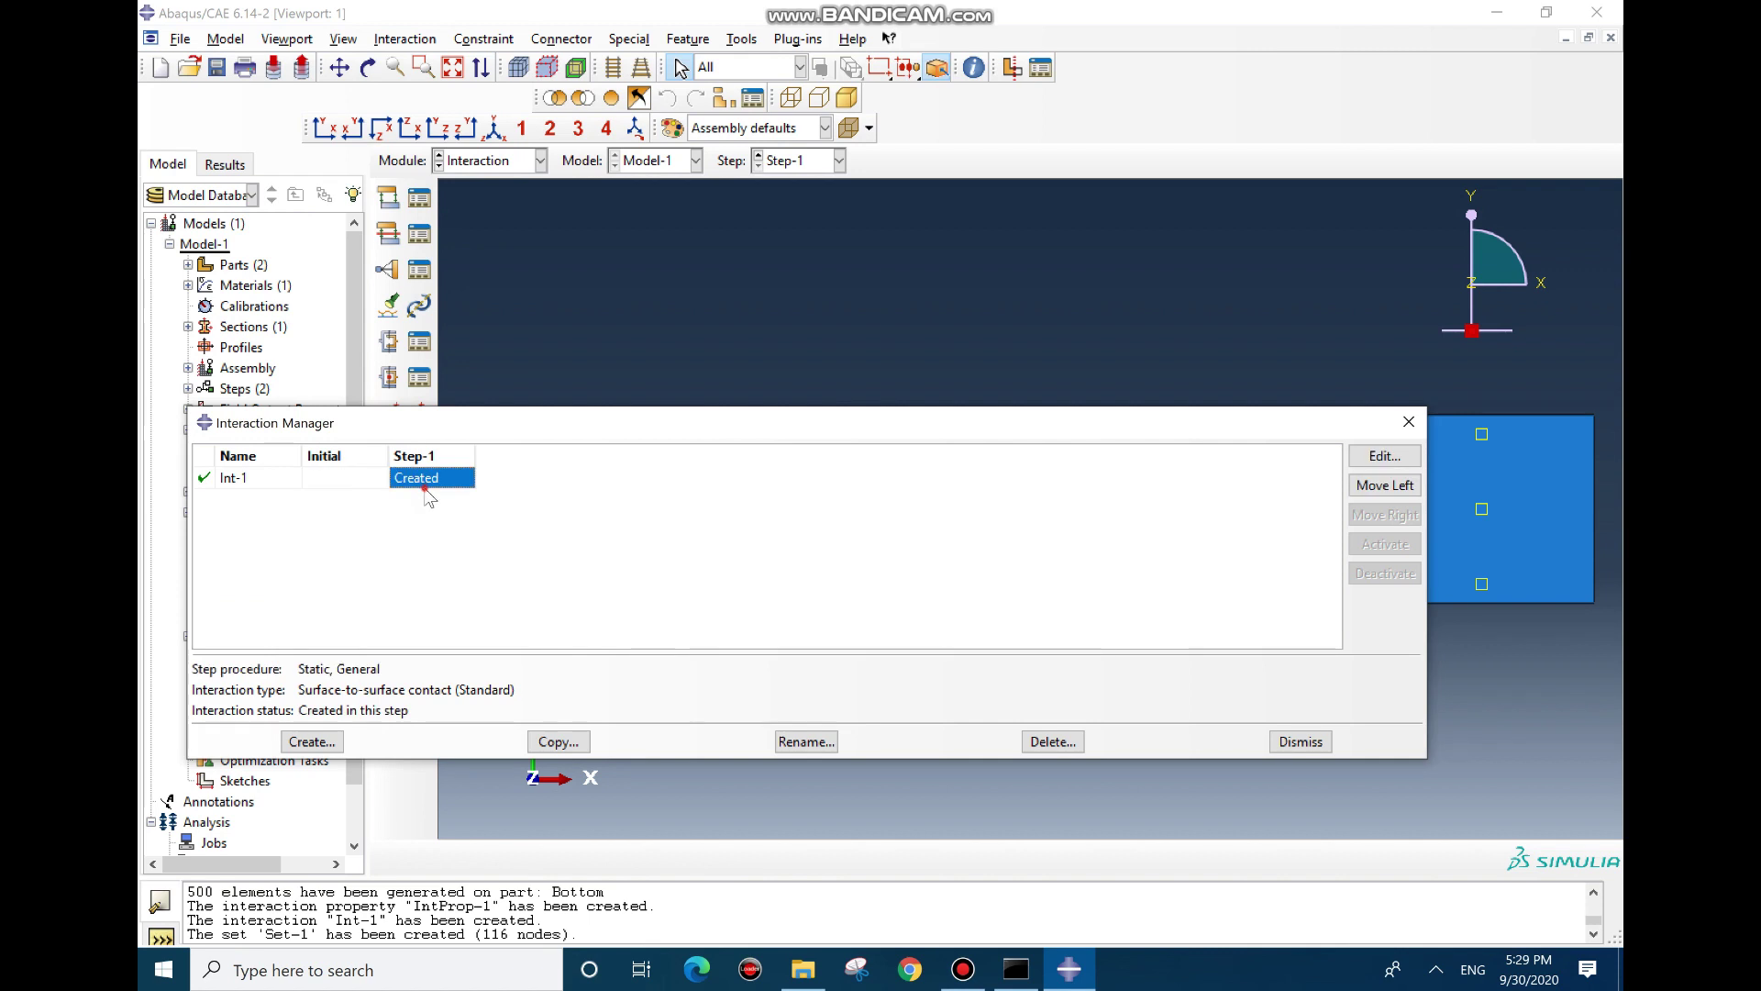
left_click(1387, 456)
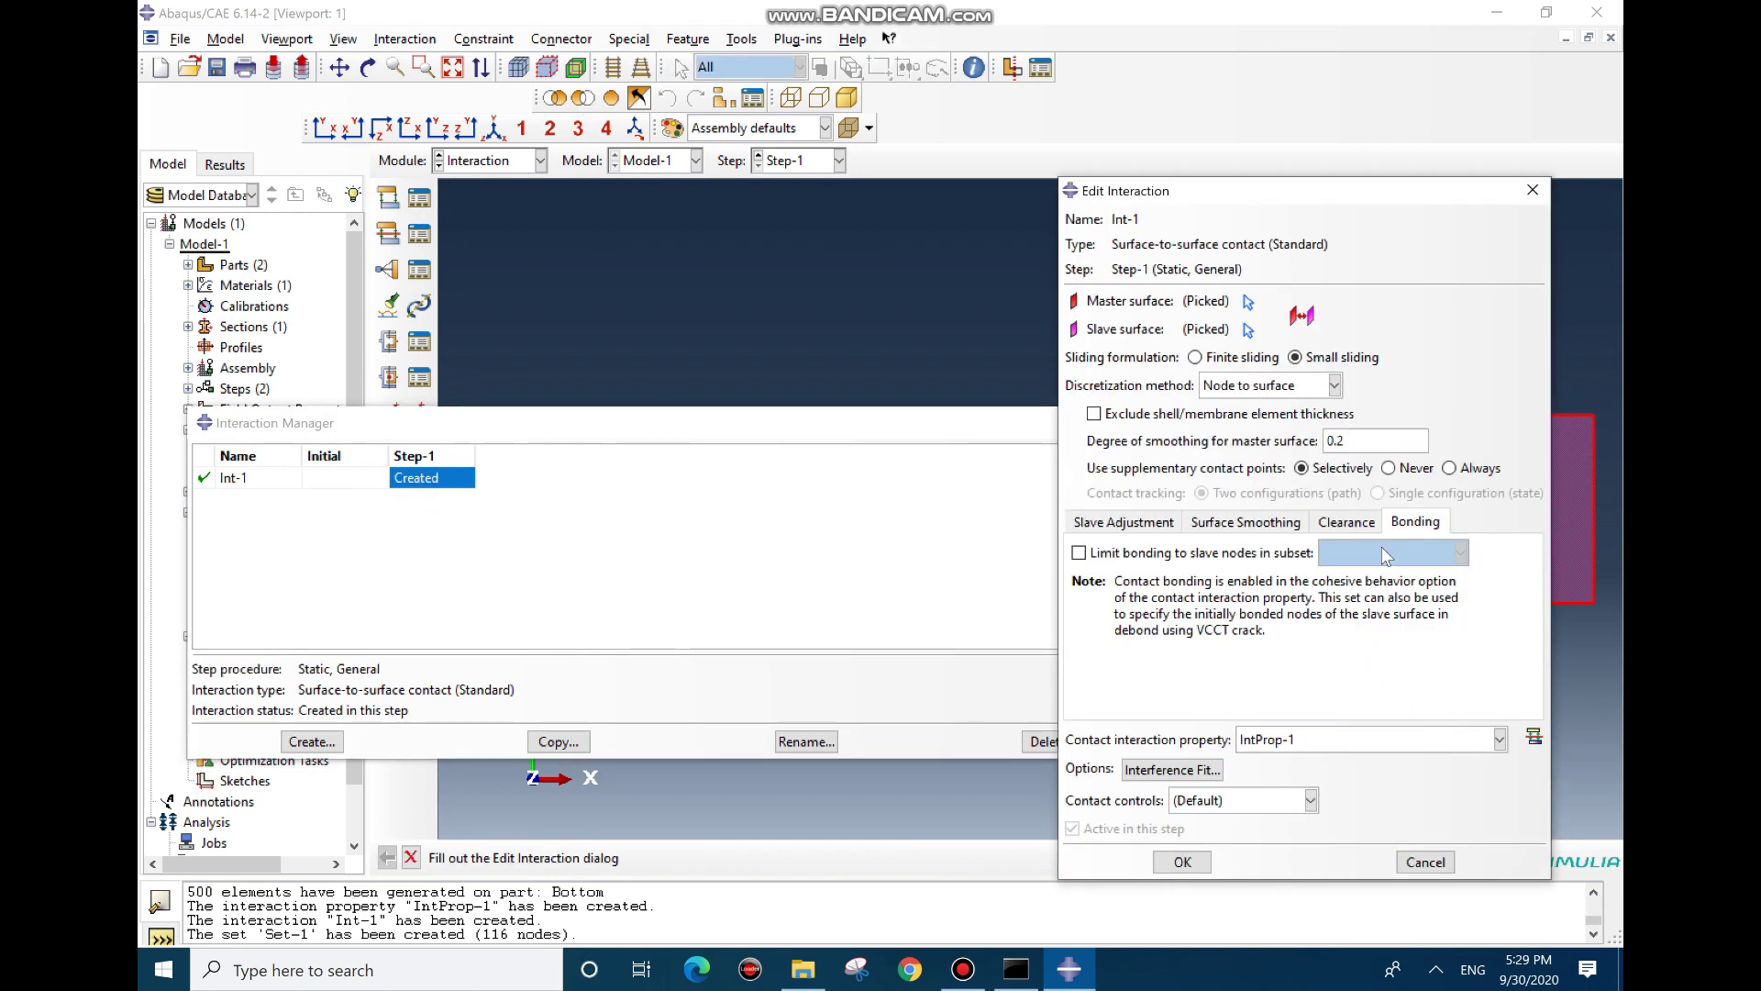
left_click(1365, 522)
left_click(1401, 523)
left_click(1079, 553)
left_click(1376, 552)
left_click(1344, 585)
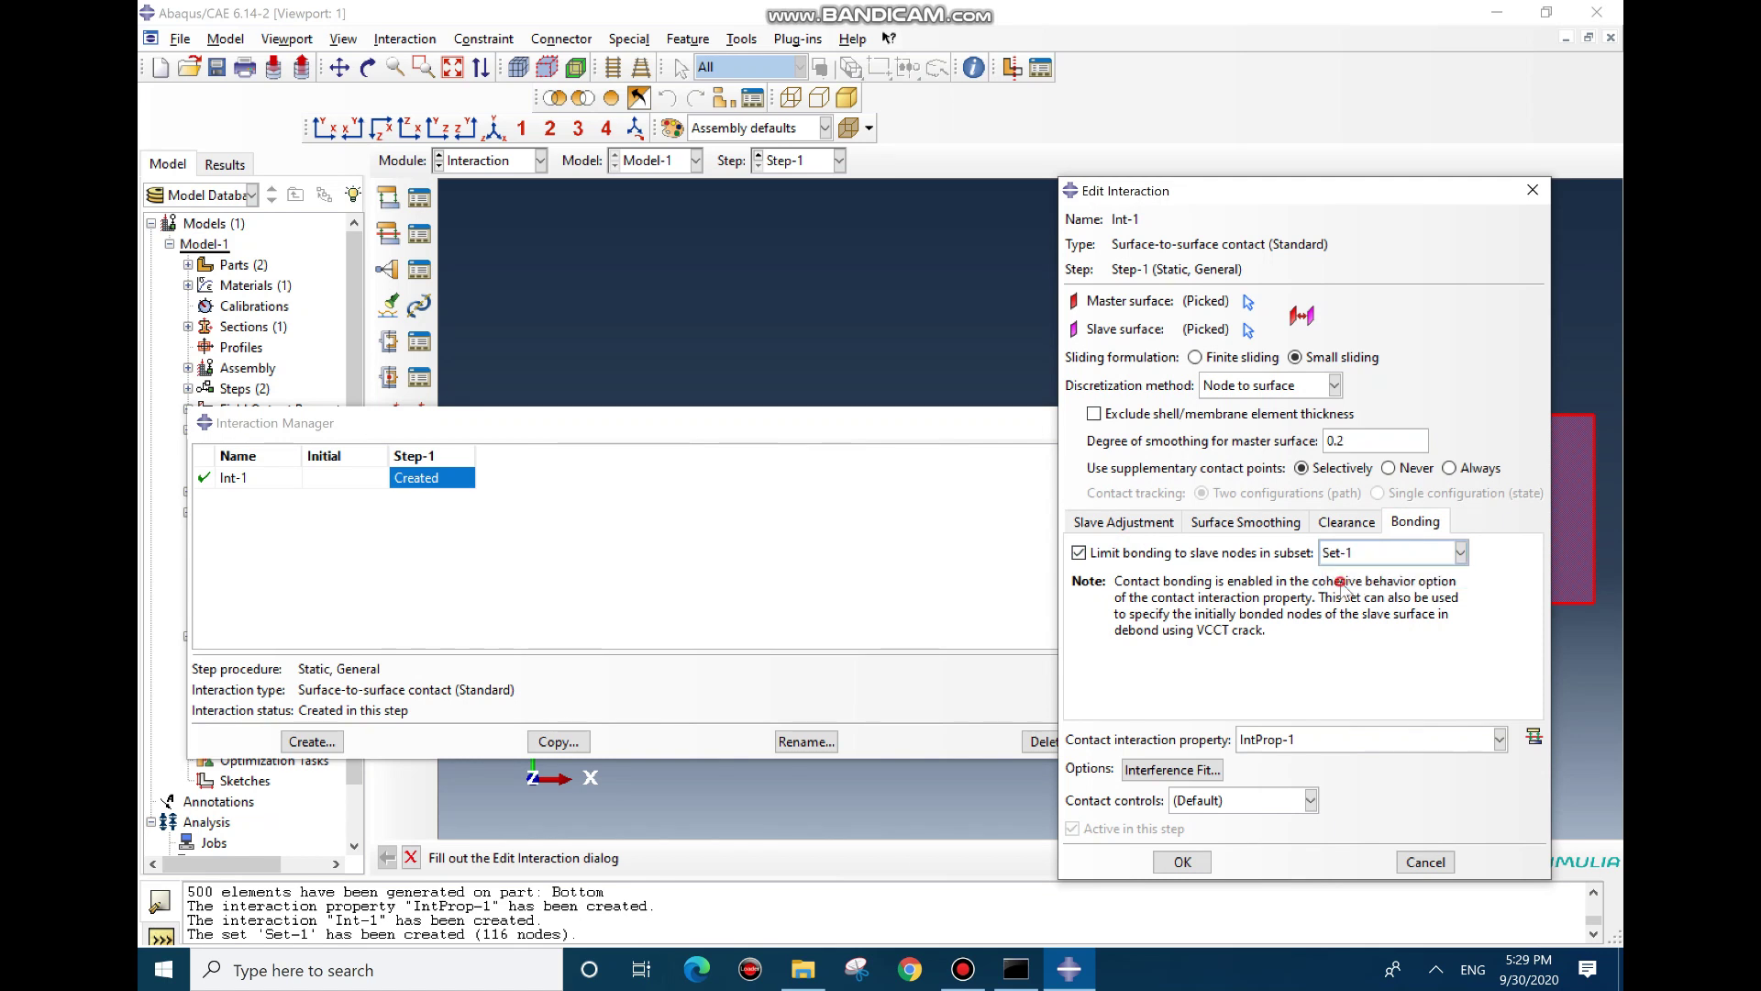
left_click(1193, 862)
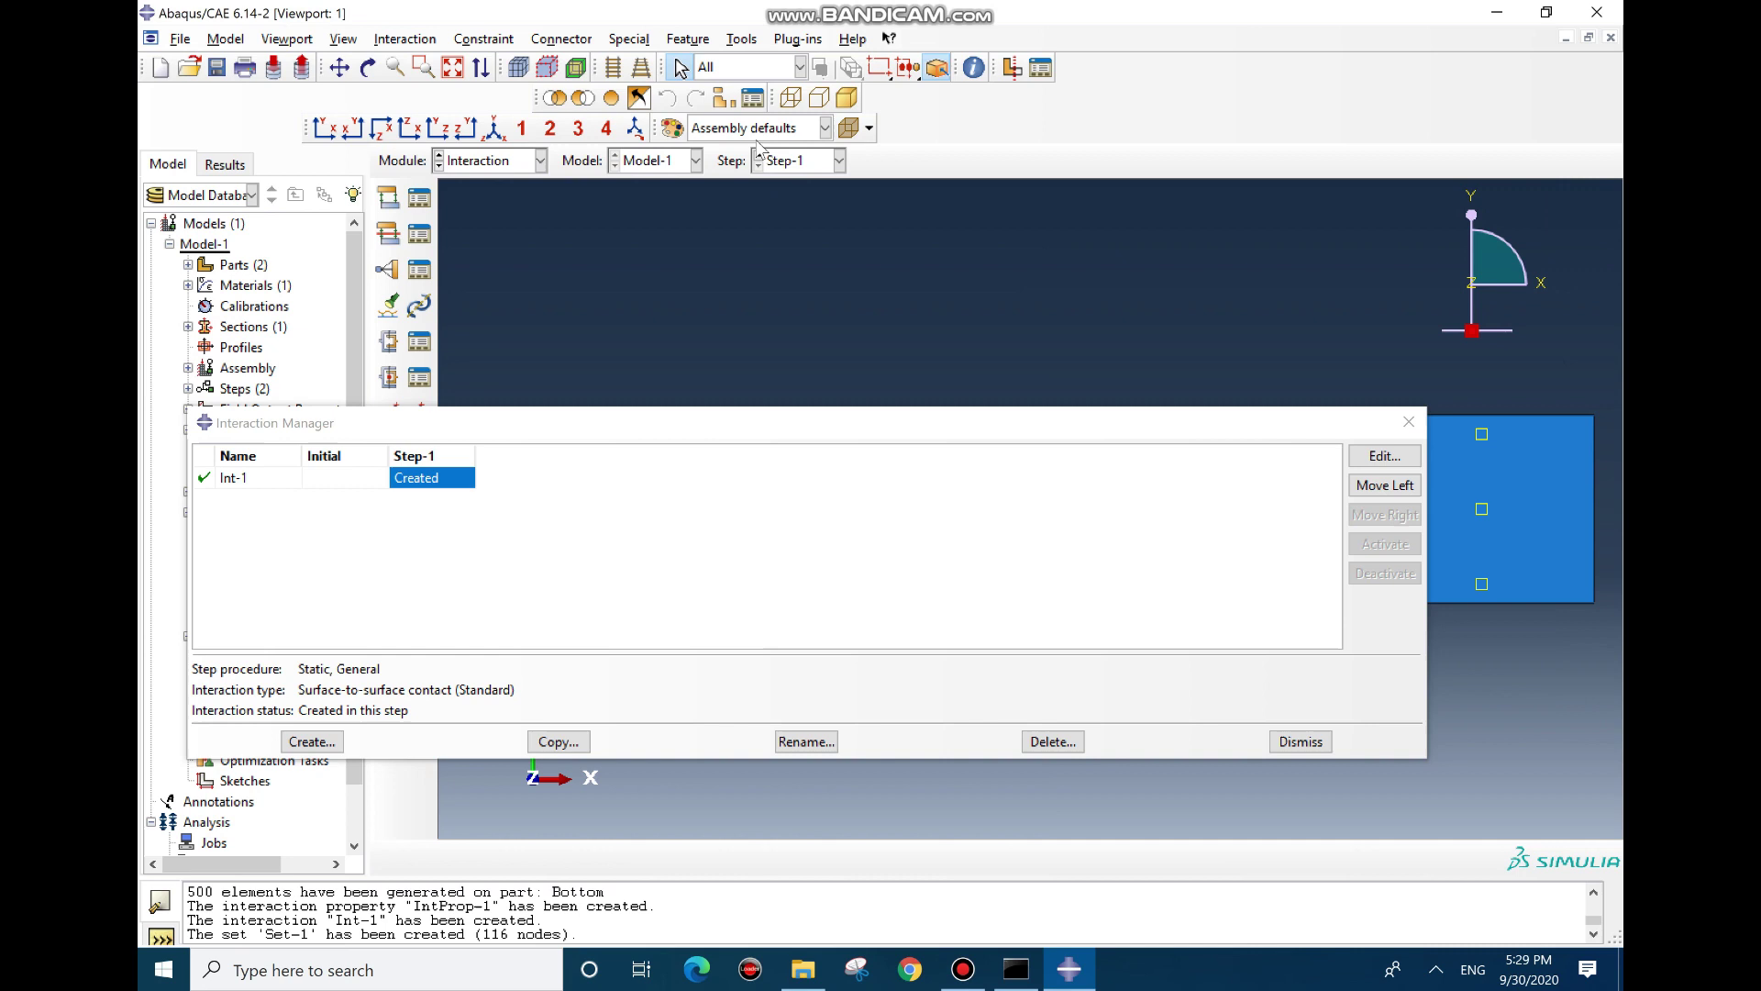
left_click(1405, 423)
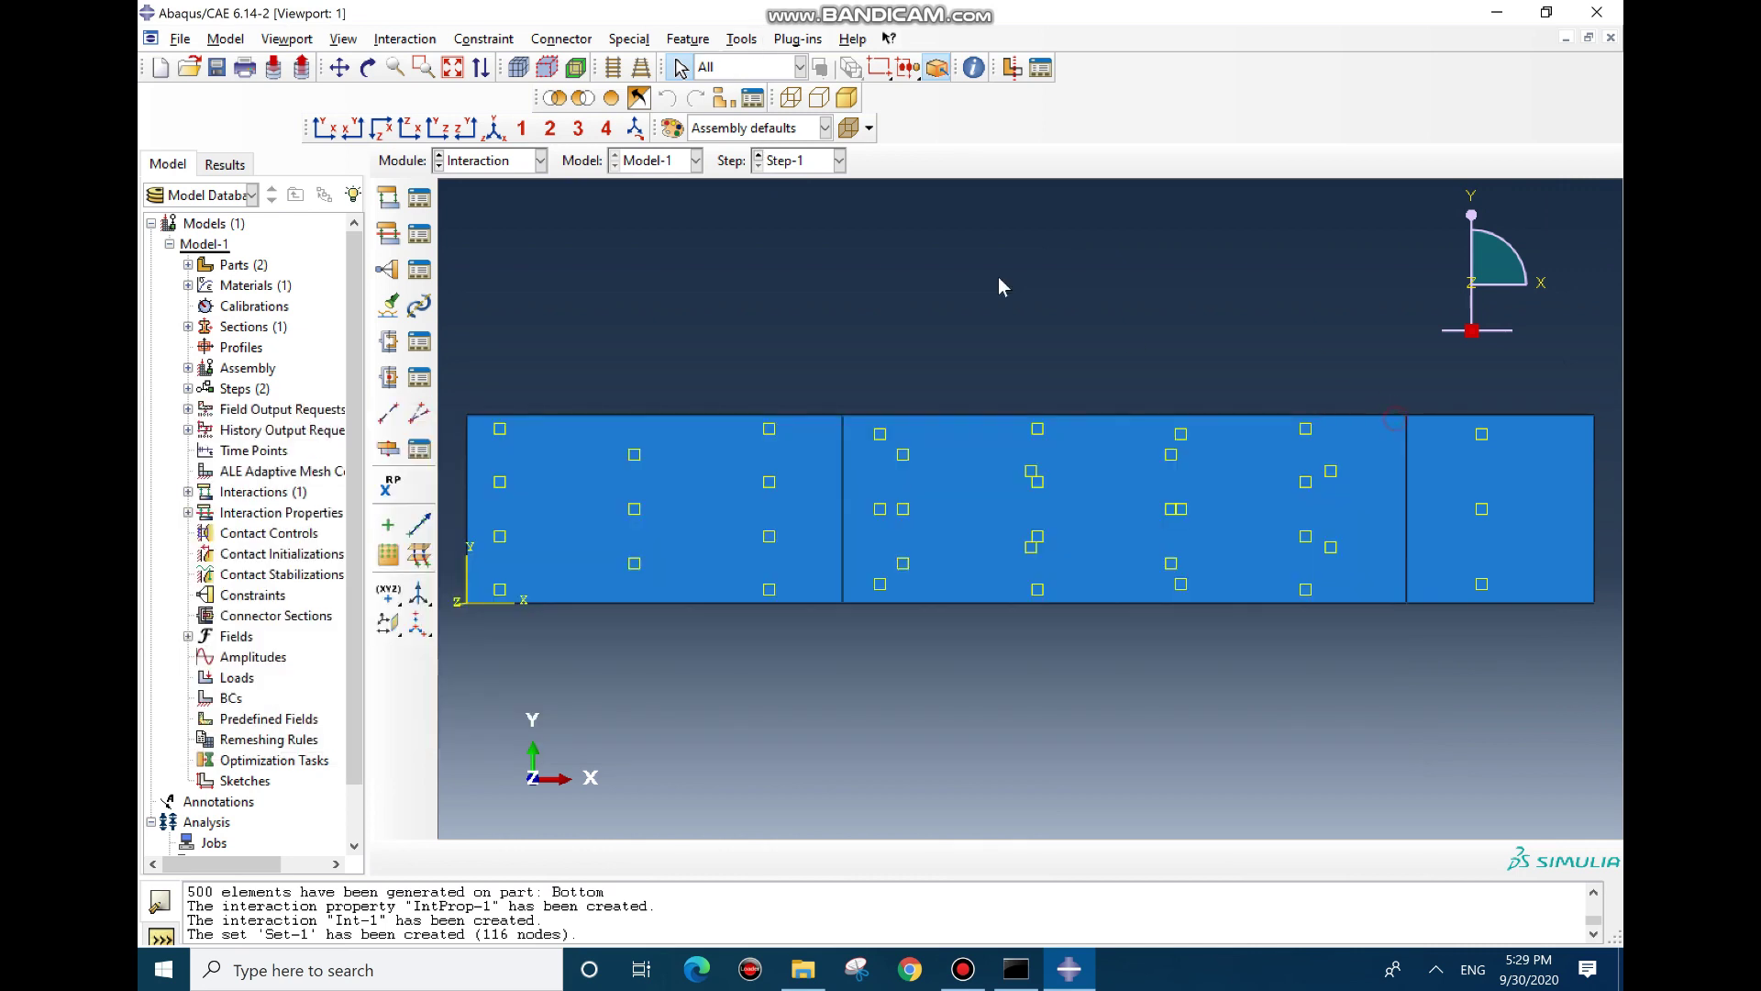
Start a new crack of type Debond using VCCT
left_click(695, 42)
mouse_move(737, 46)
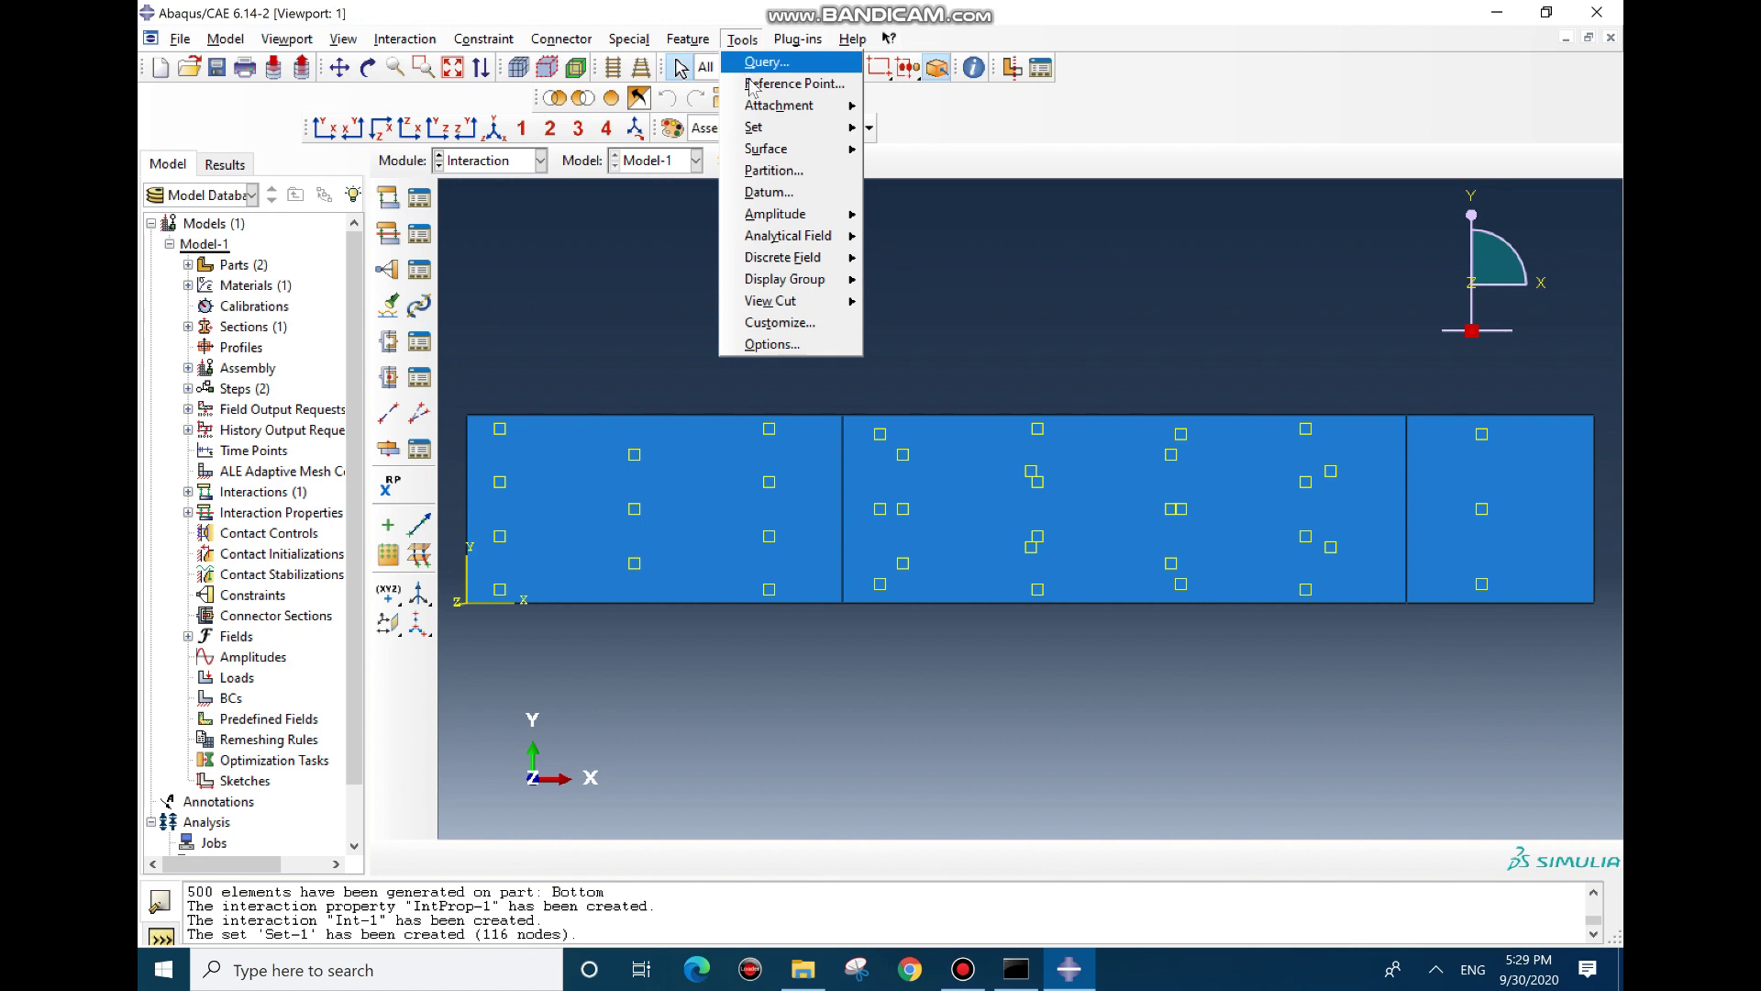
mouse_move(629, 41)
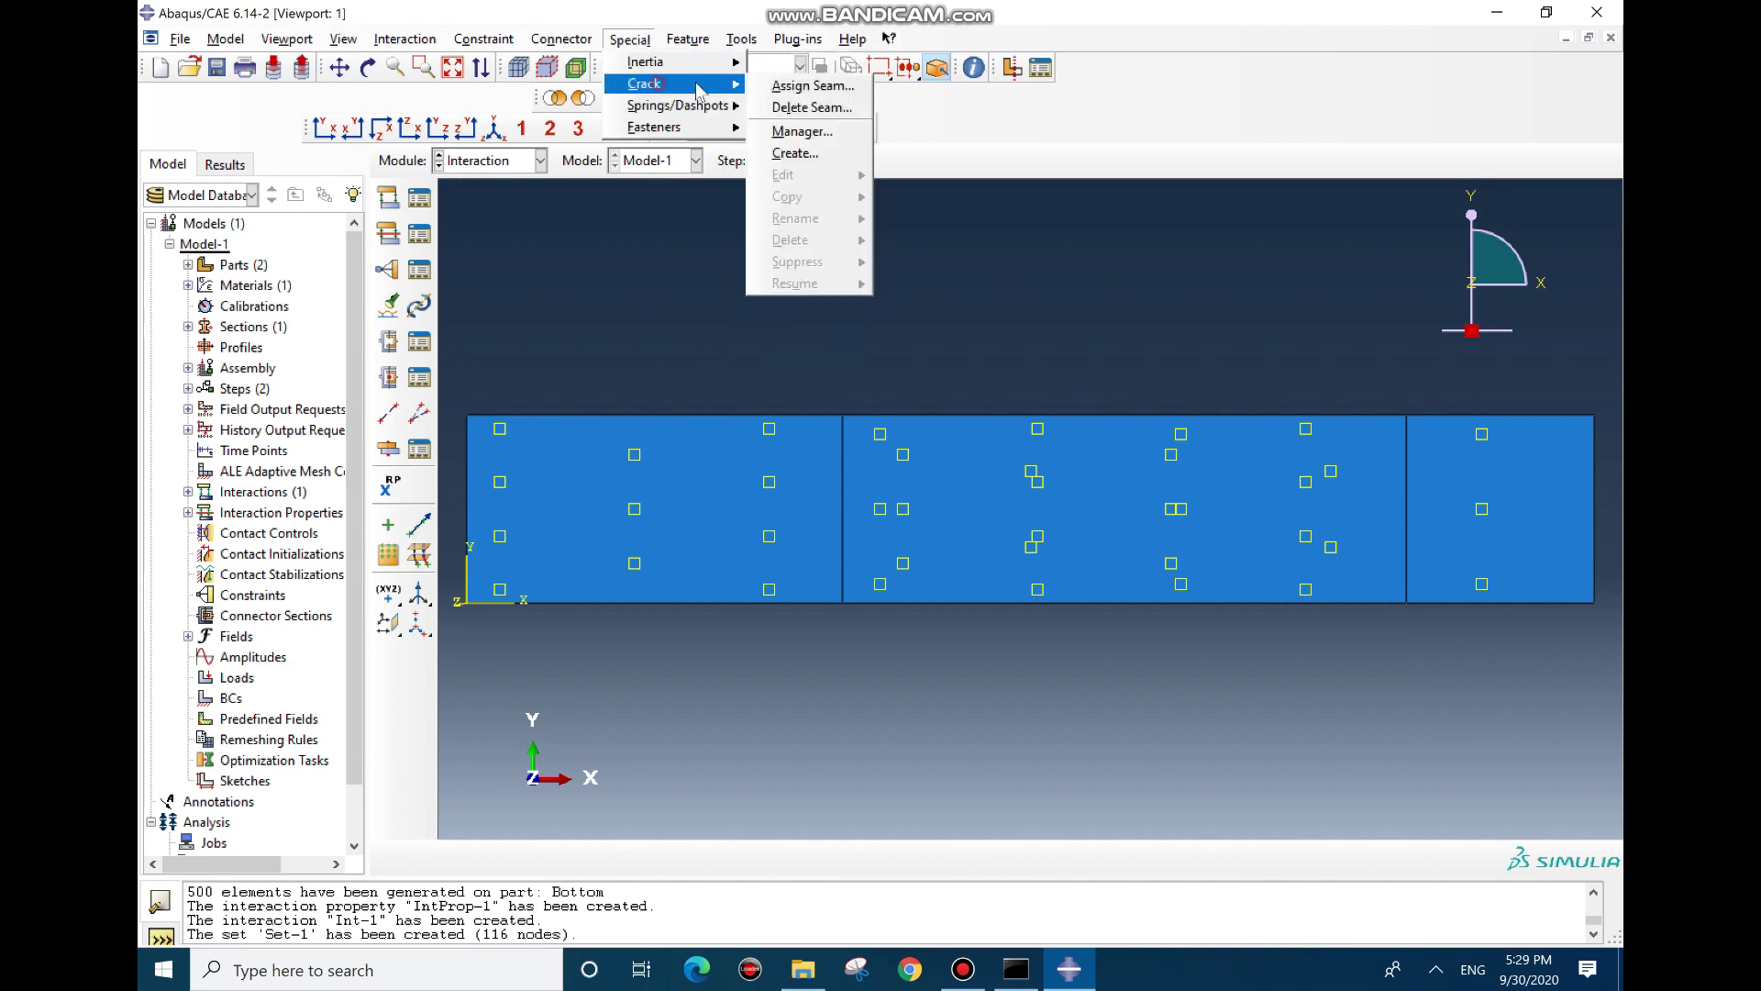
mouse_move(677, 84)
left_click(791, 154)
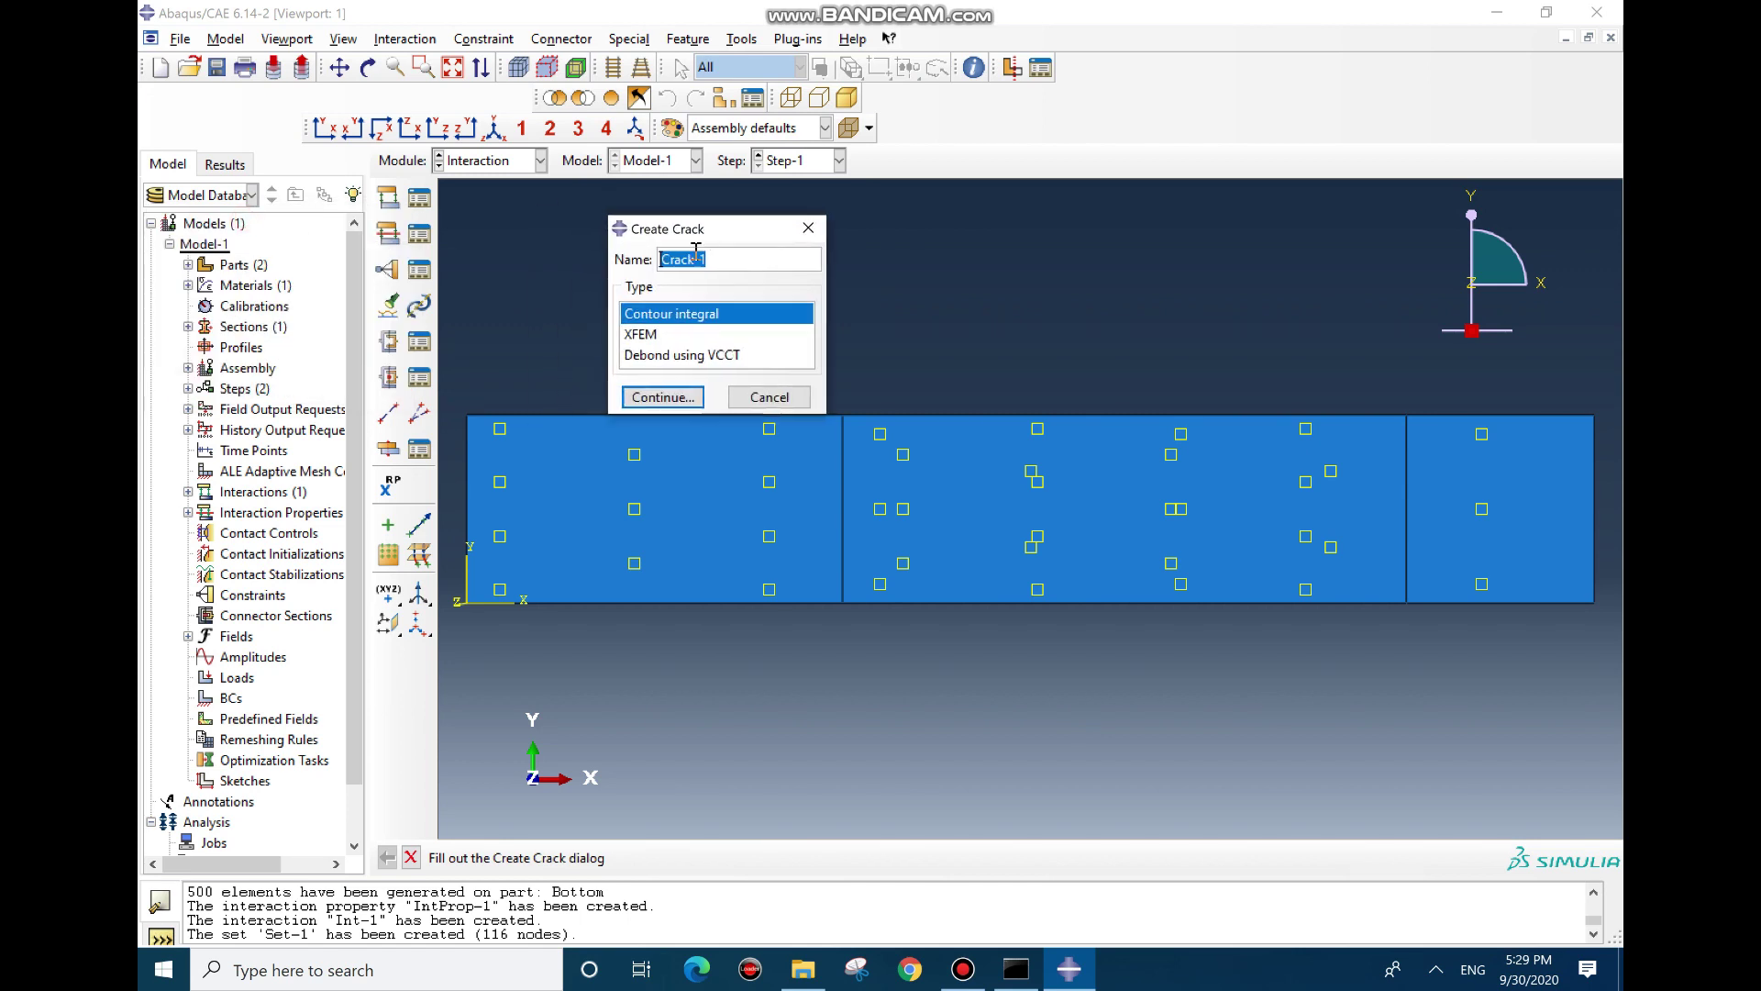
left_click(680, 360)
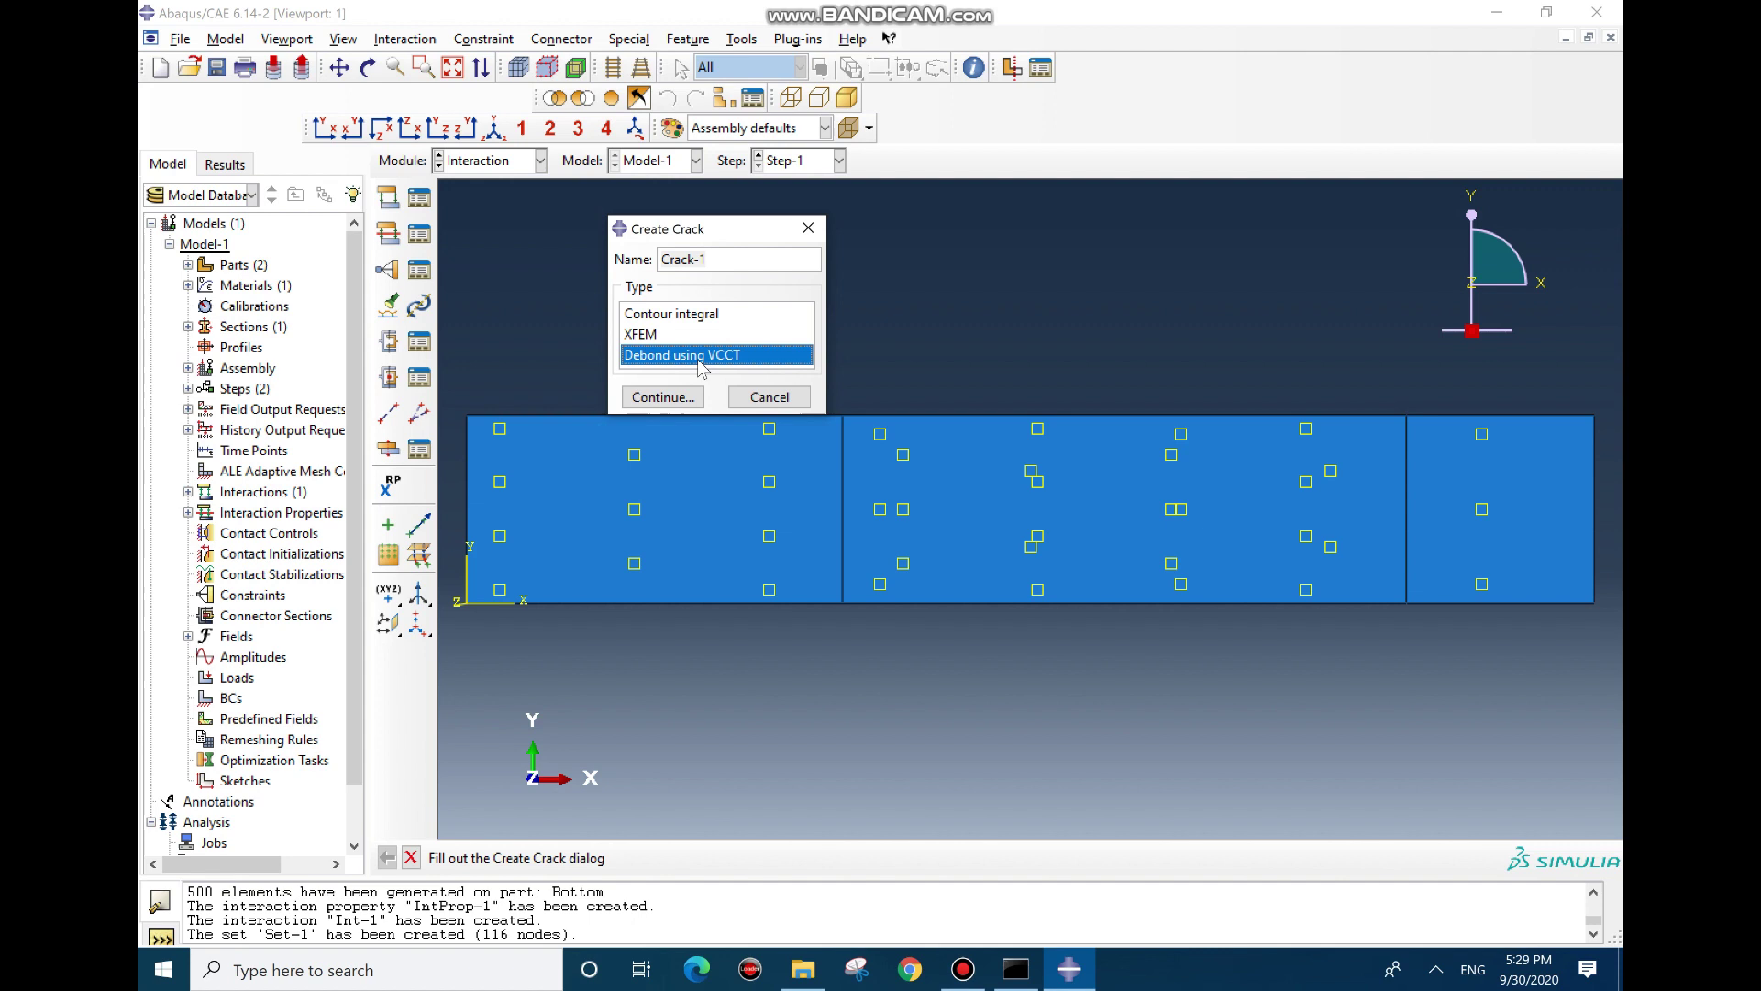
left_click(661, 396)
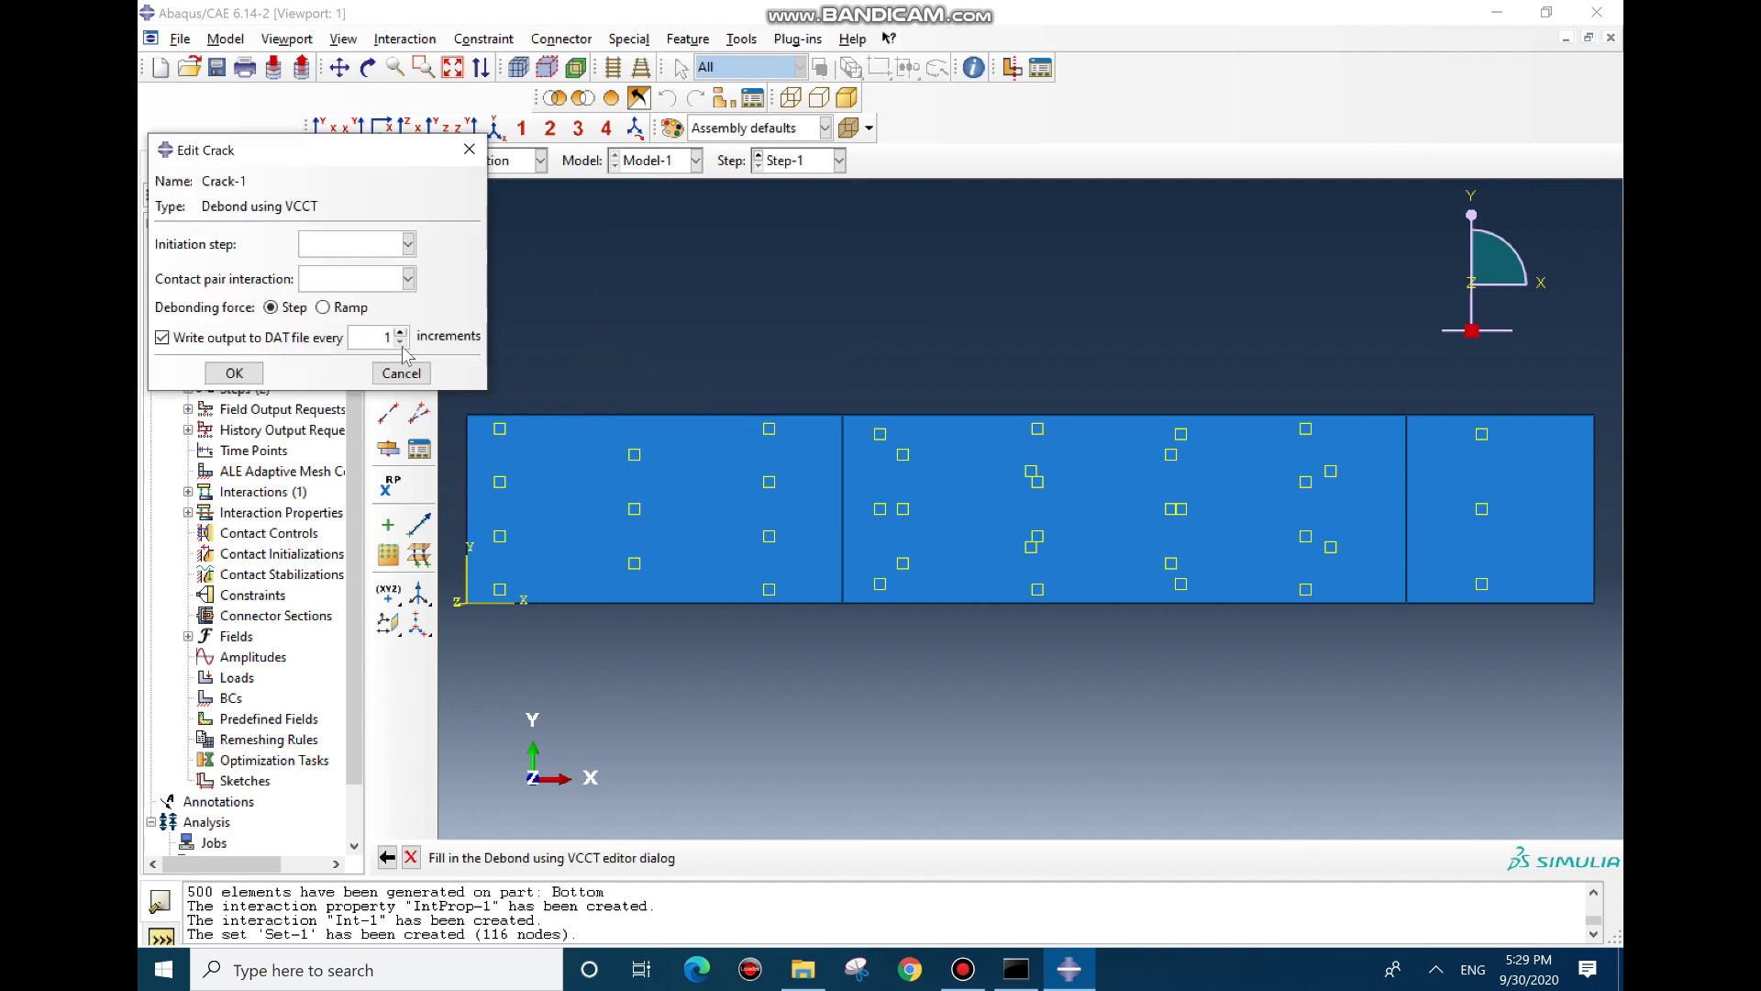
Set Crack-1 to initiate in Step-1 on contact pair Int-1 and confirm
left_click(354, 244)
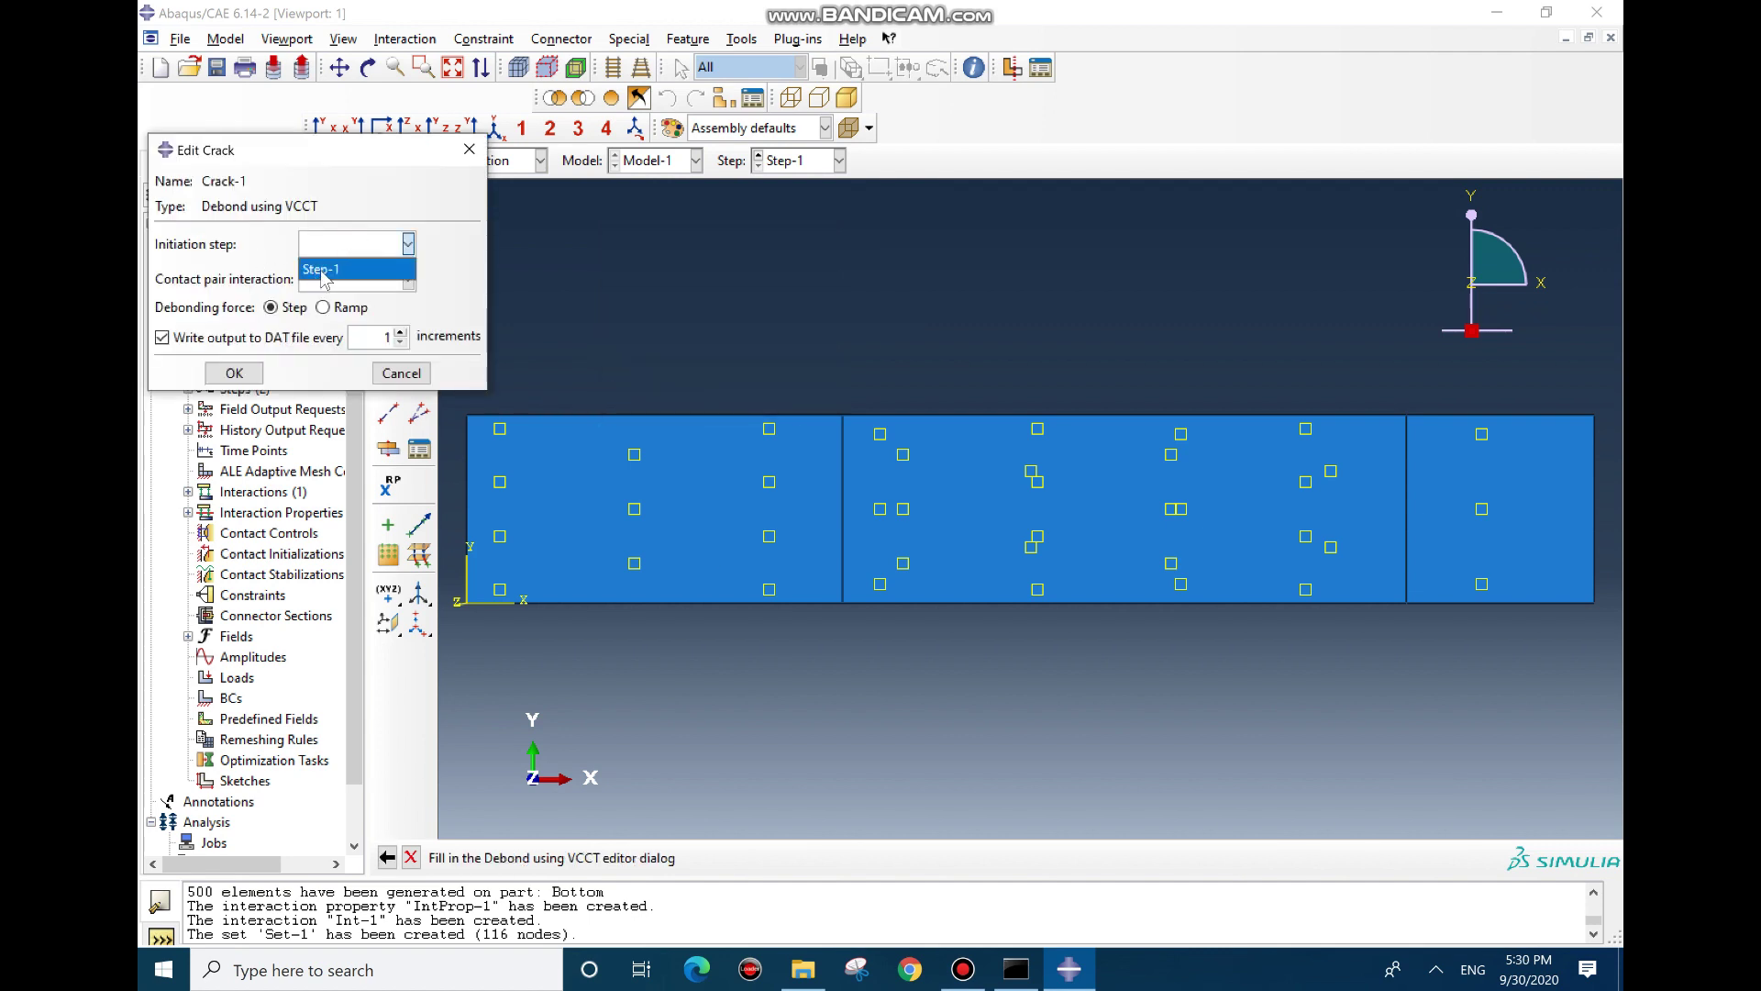
left_click(322, 271)
left_click(352, 279)
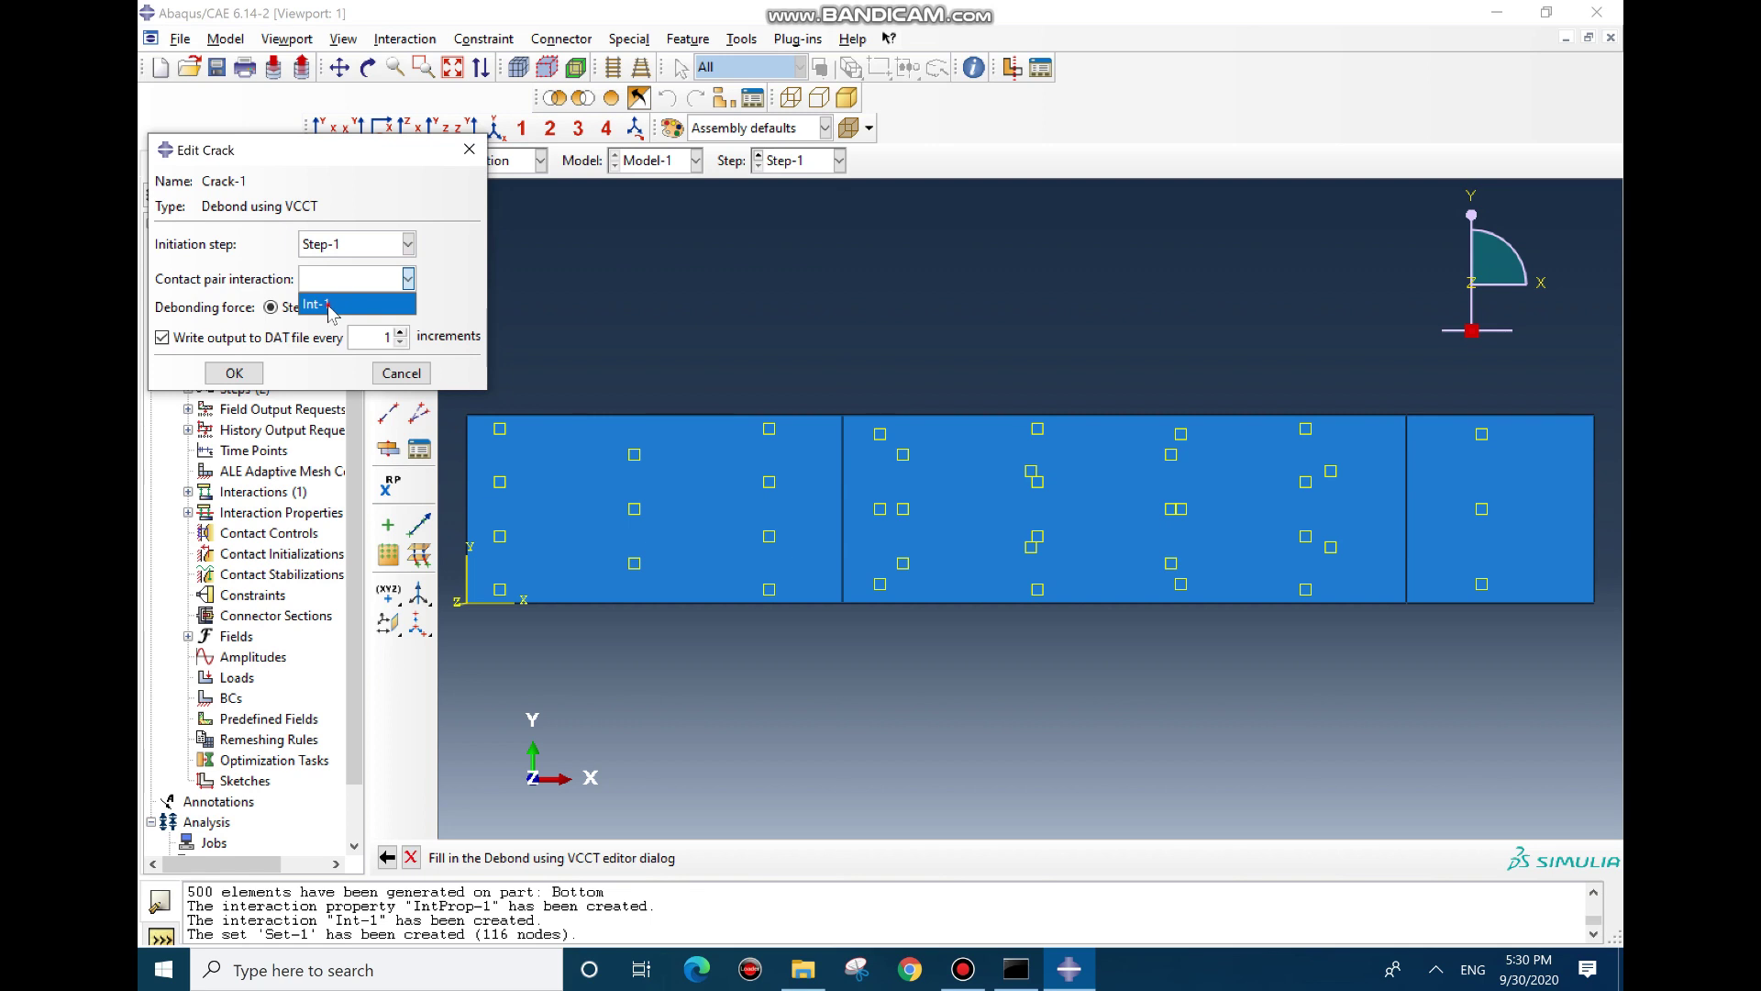
left_click(332, 306)
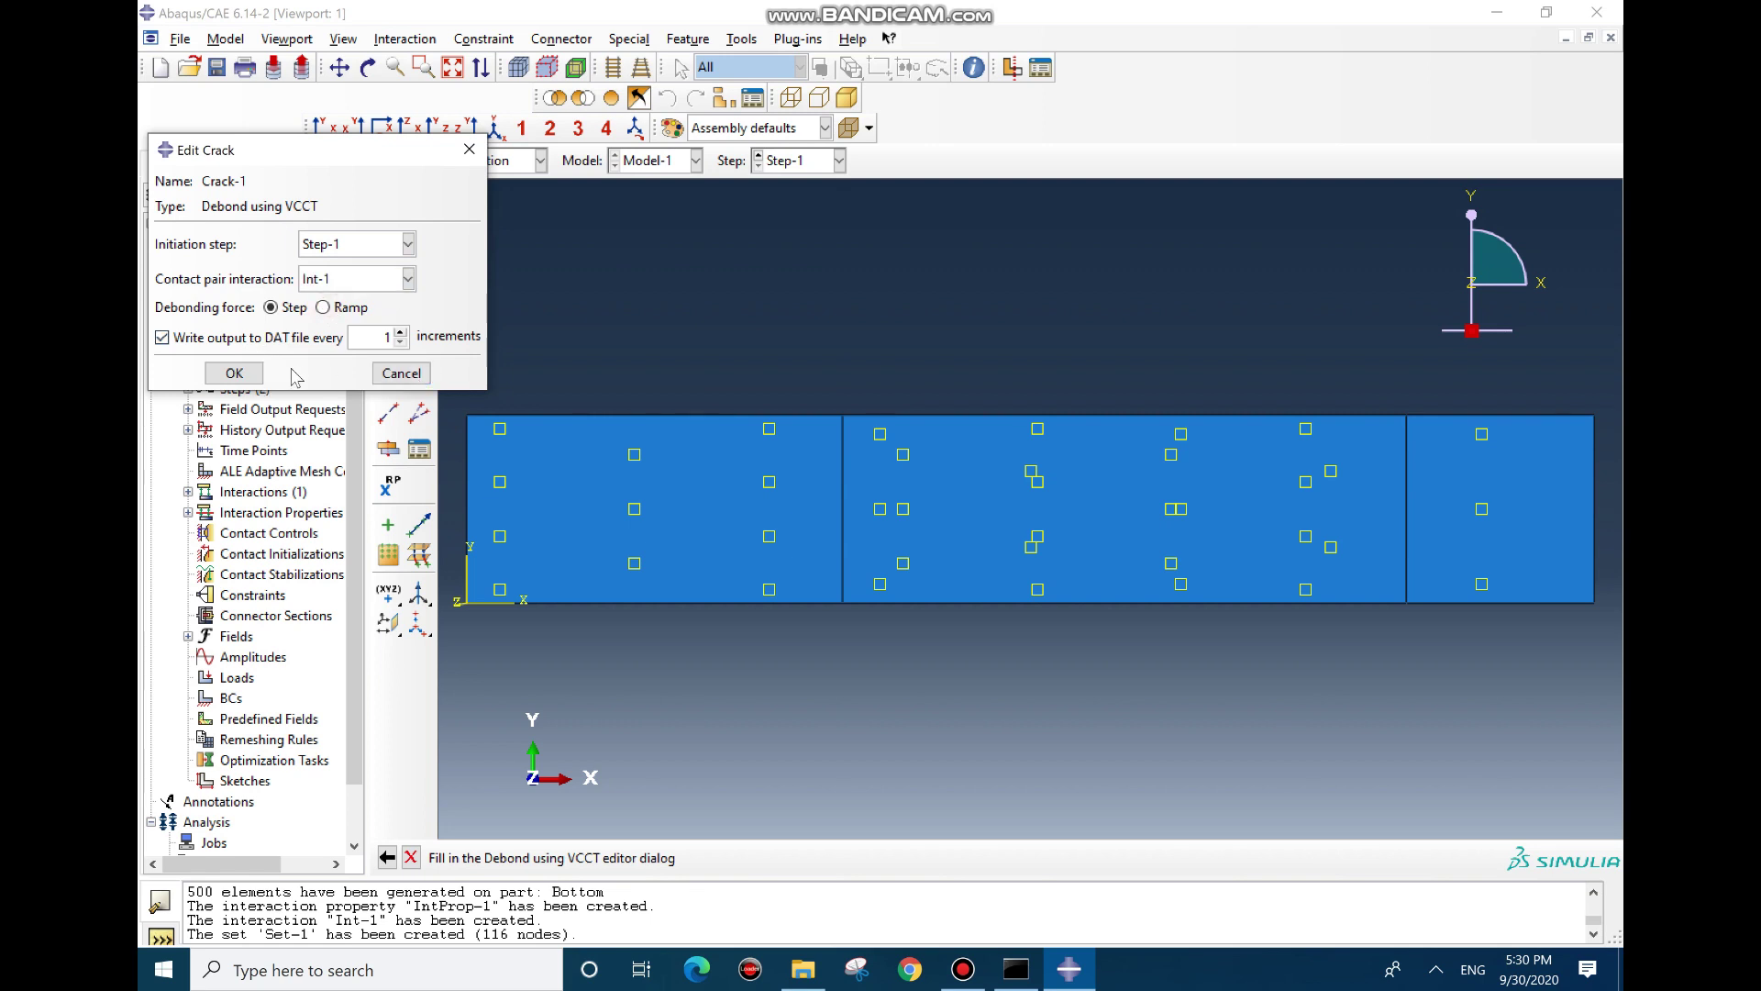
left_click(234, 372)
Switch to the Load module and try a displacement/rotation condition on the plate's left faces
left_click(476, 165)
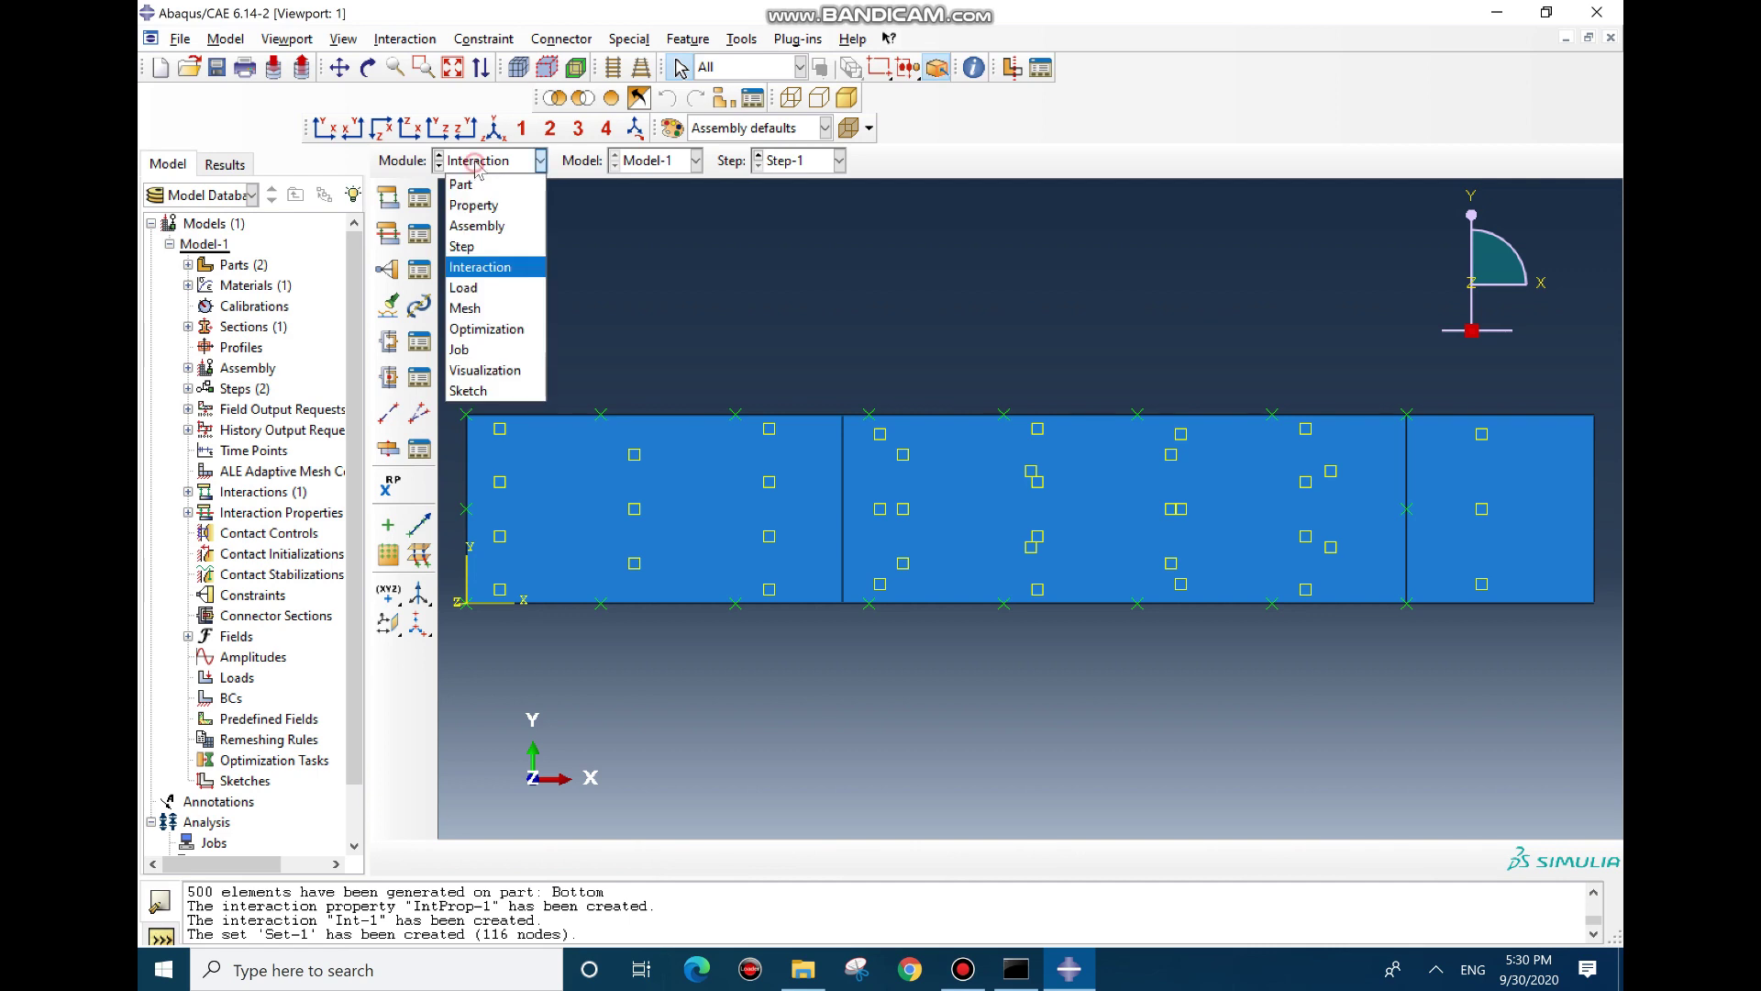
left_click(464, 287)
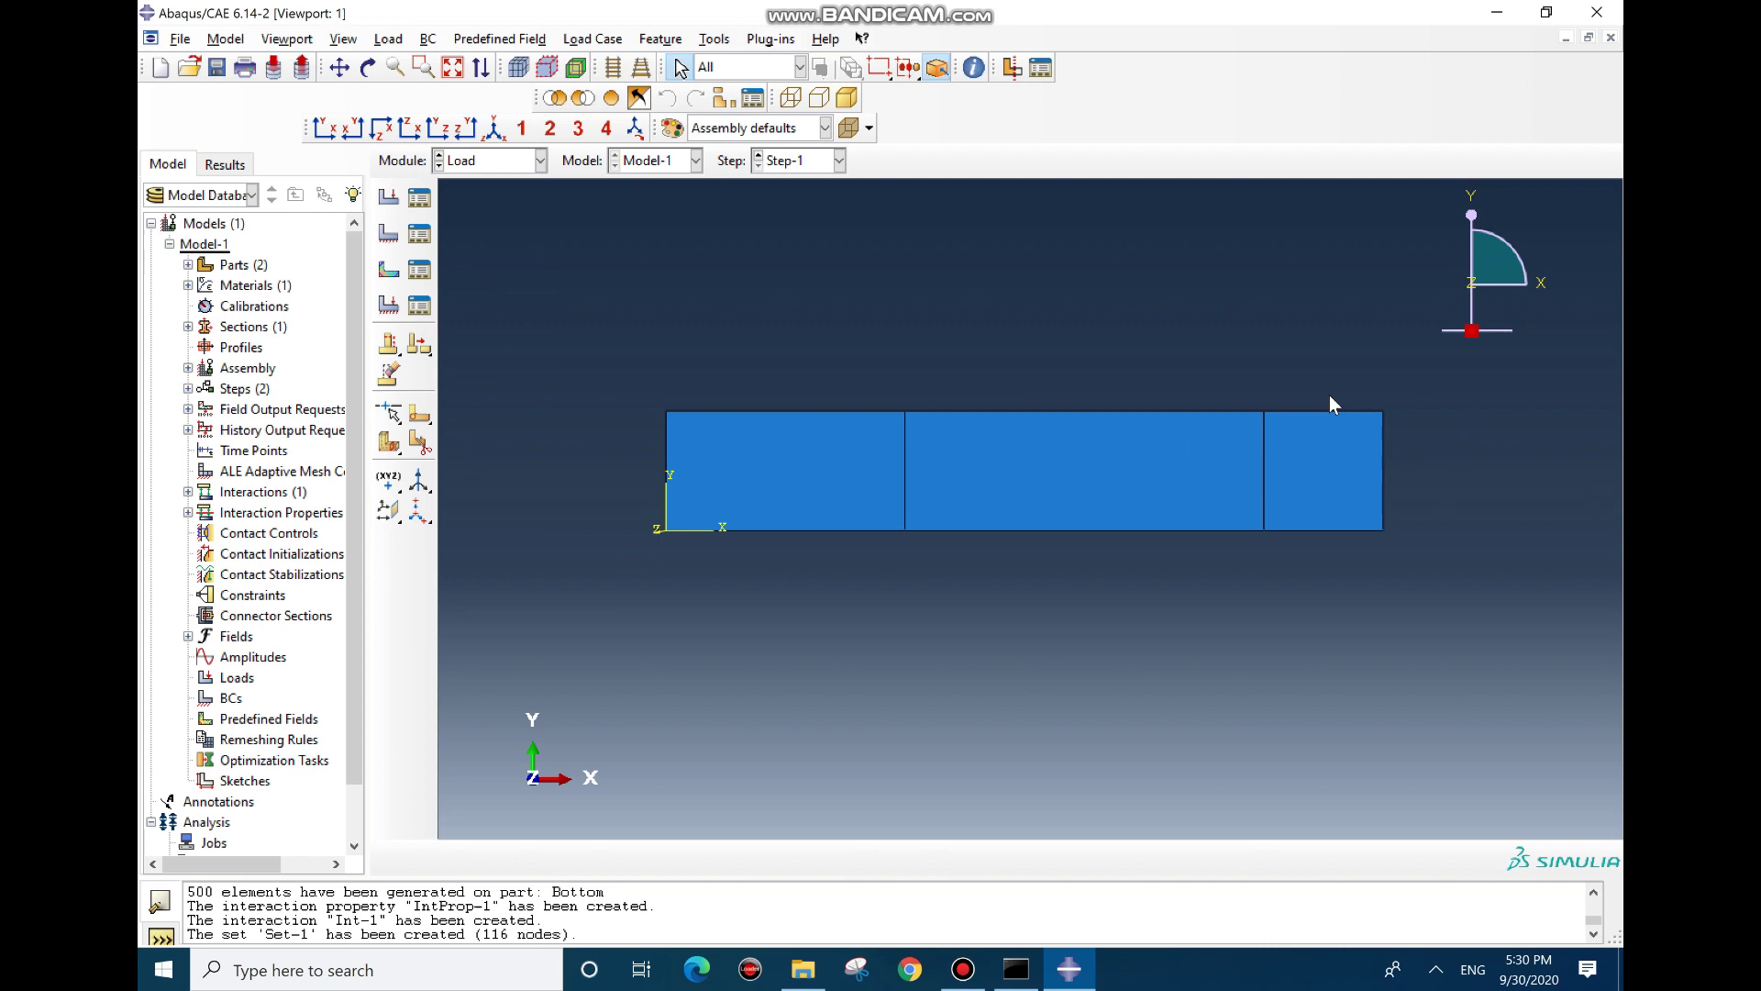
left_click(389, 234)
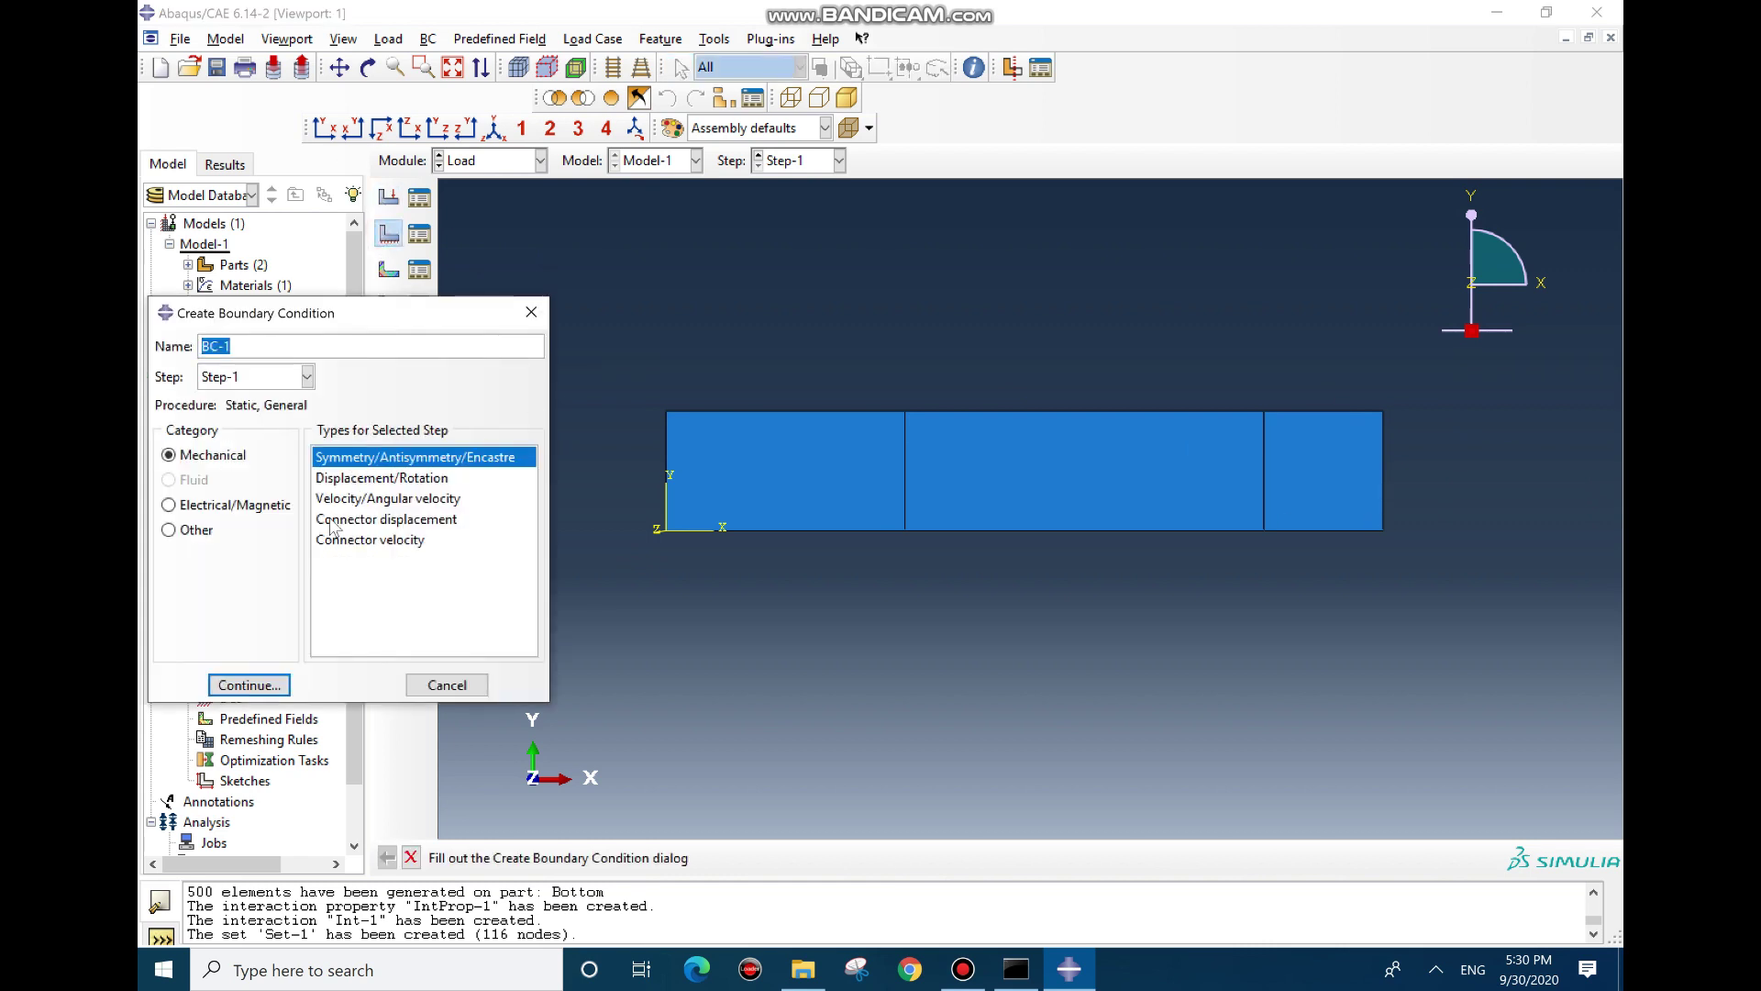
left_click(347, 478)
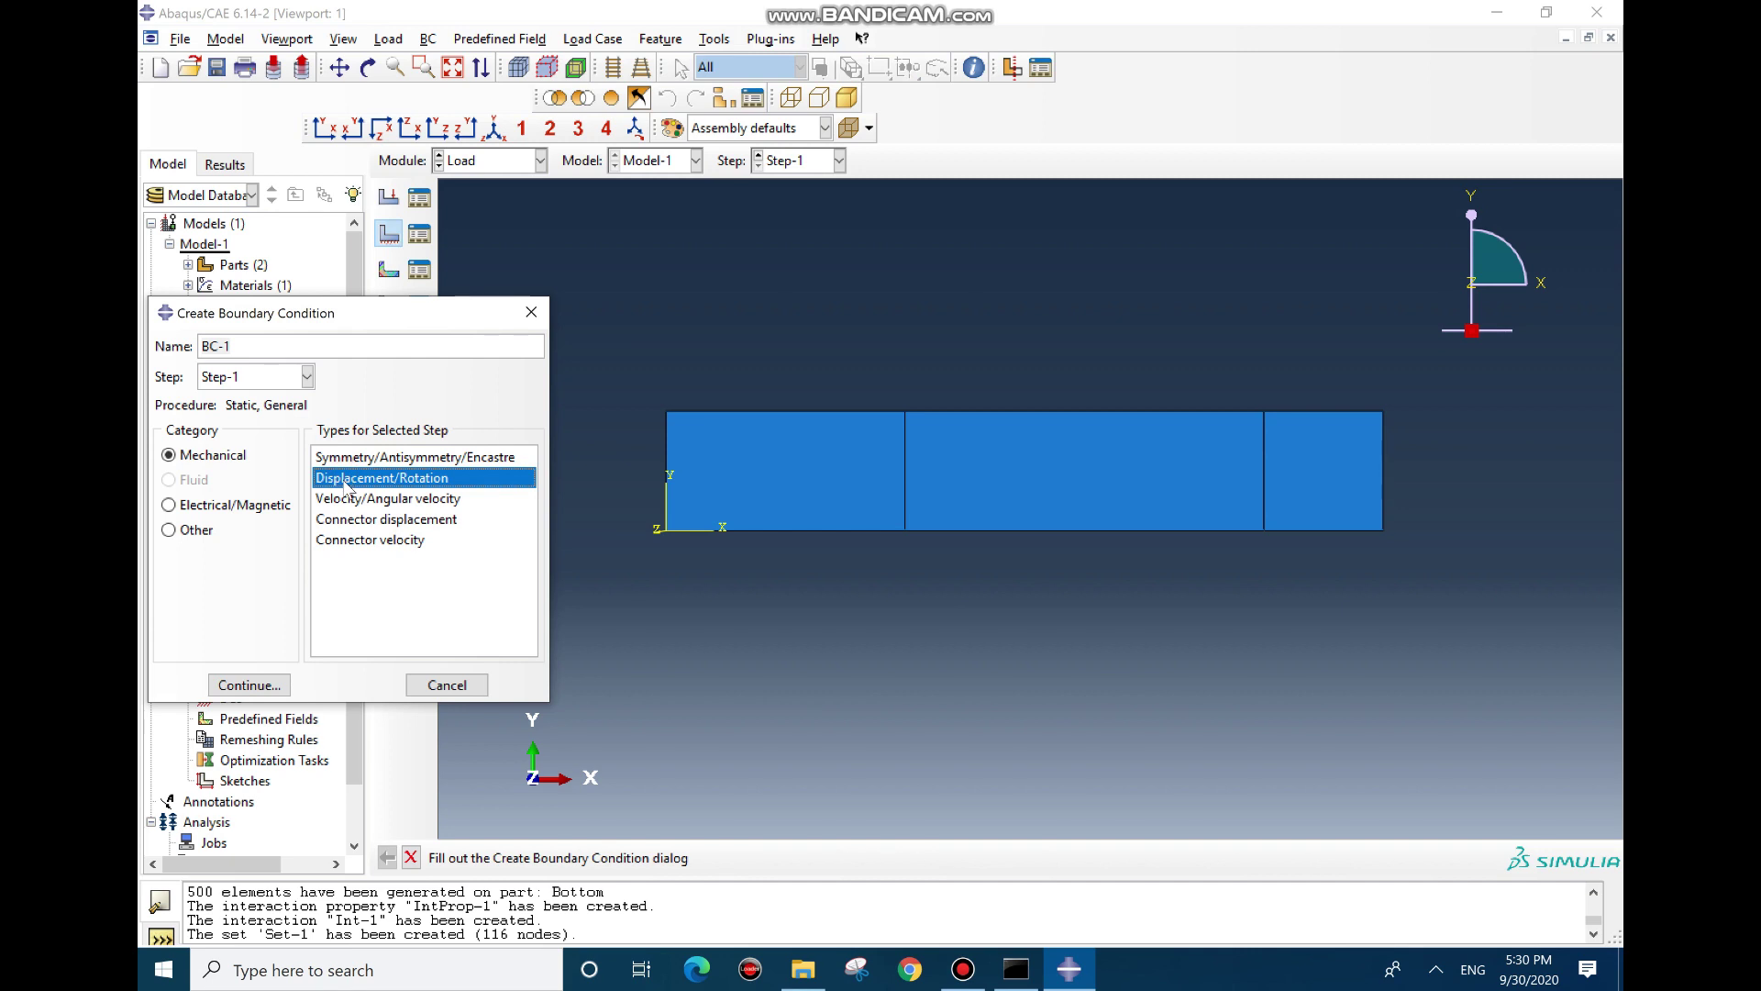
left_click(249, 684)
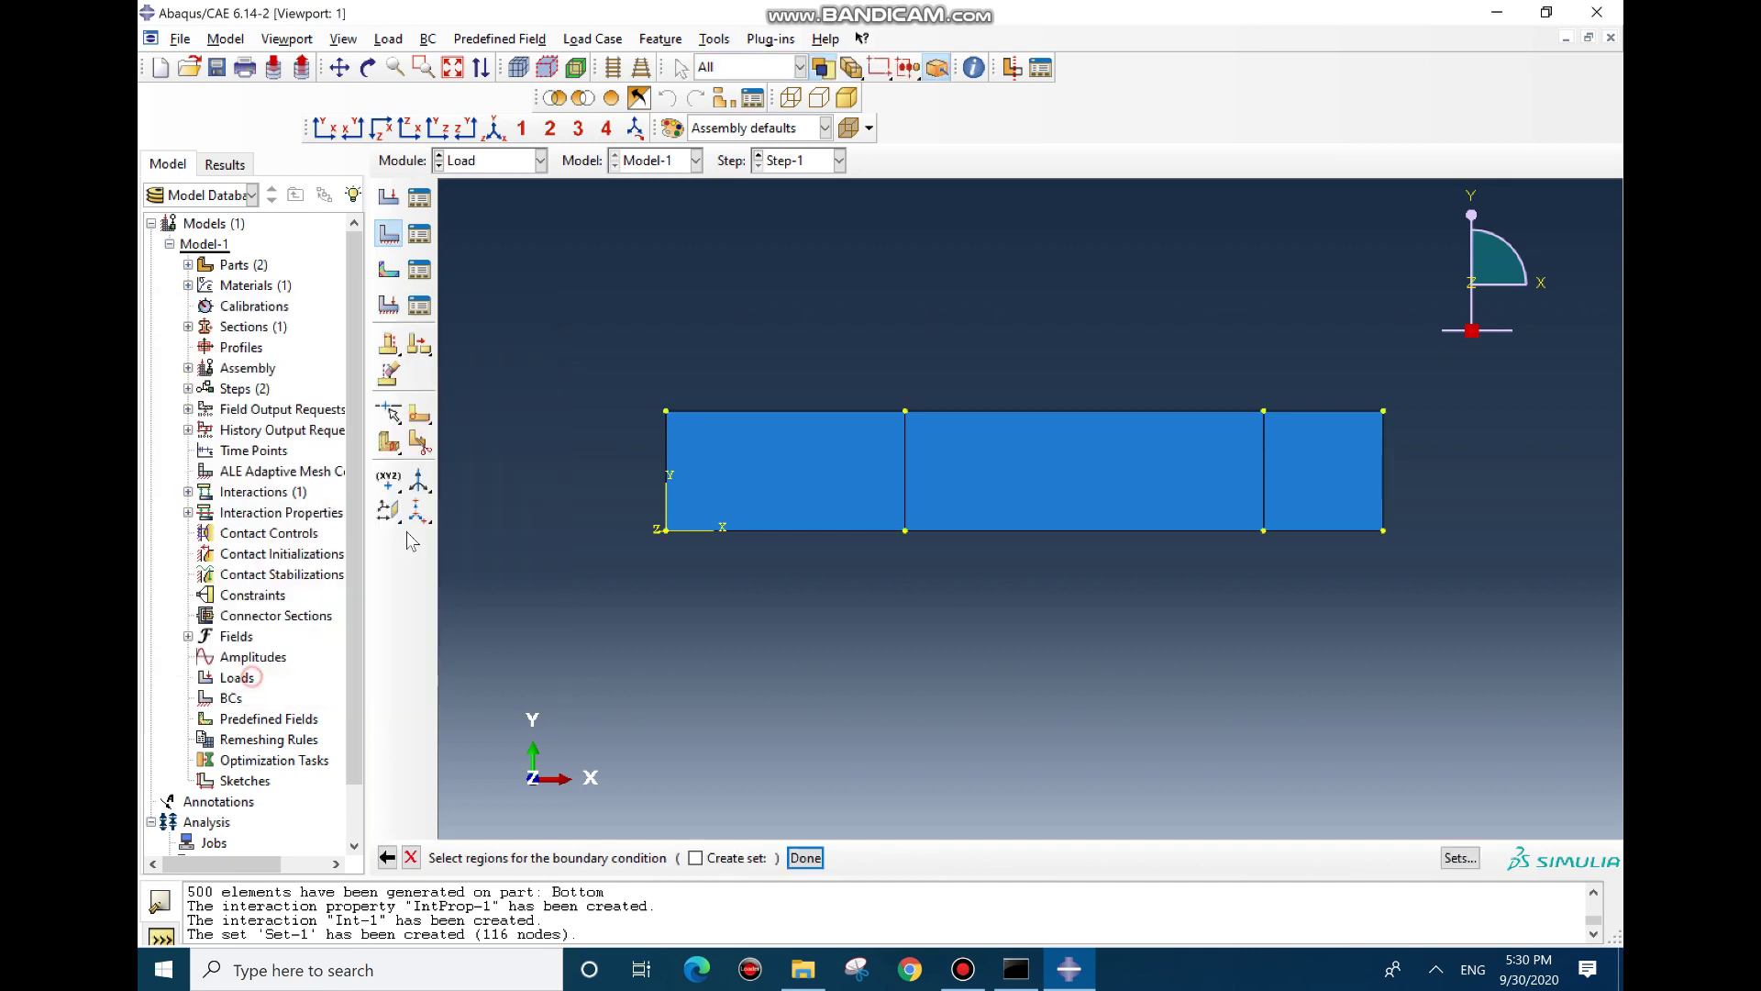
left_click_drag(719, 518, 702, 622)
left_click(680, 786)
Restrict picking to edges, select the left vertical edge, then abandon that condition
left_click(744, 67)
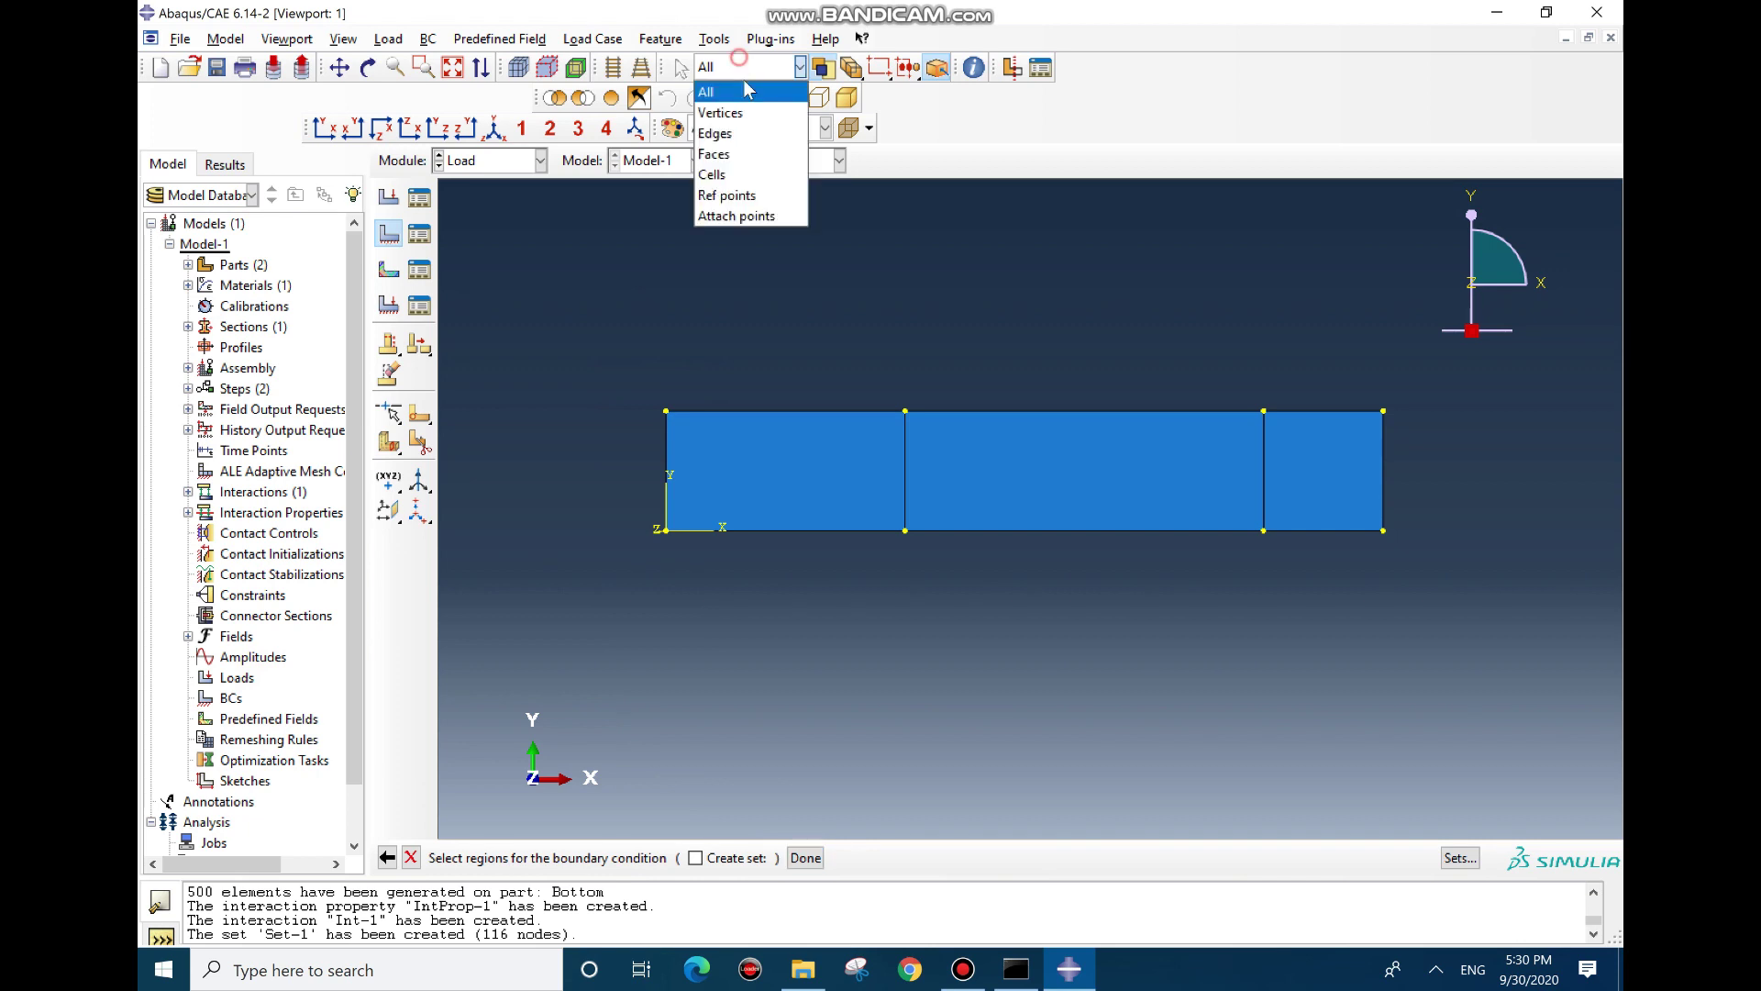
left_click(736, 135)
left_click_drag(553, 389, 681, 597)
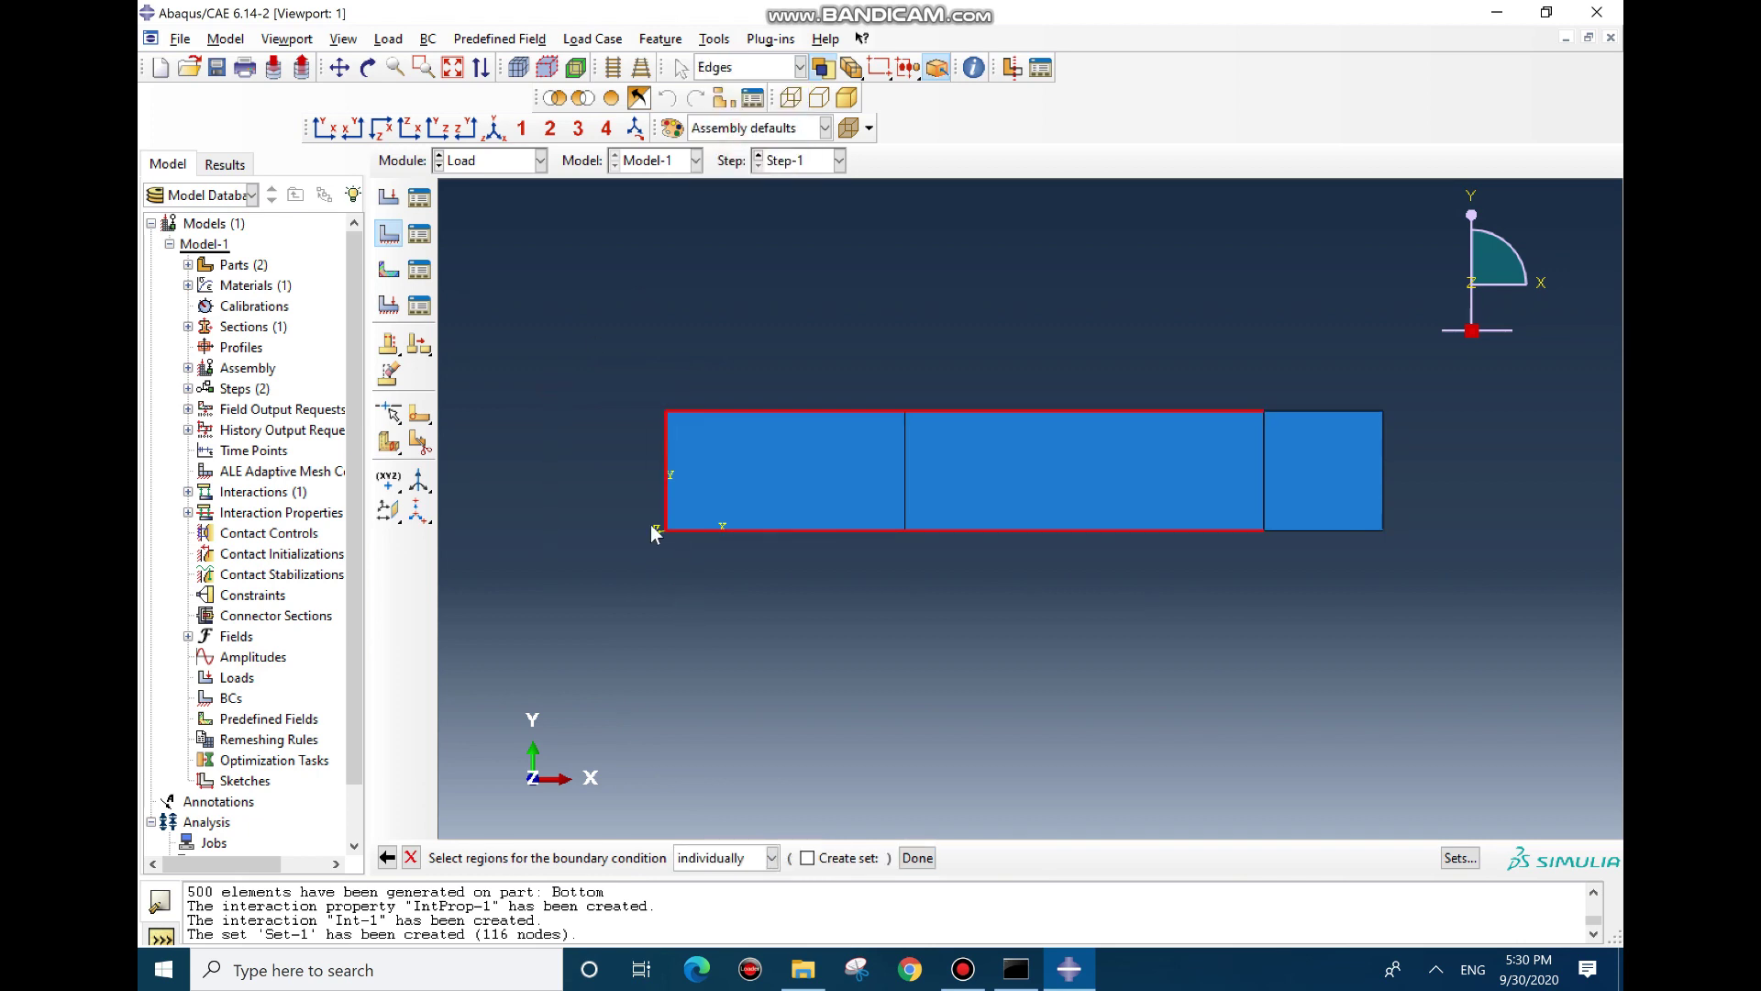
left_click(534, 395)
left_click_drag(553, 410, 668, 531)
left_click(917, 857)
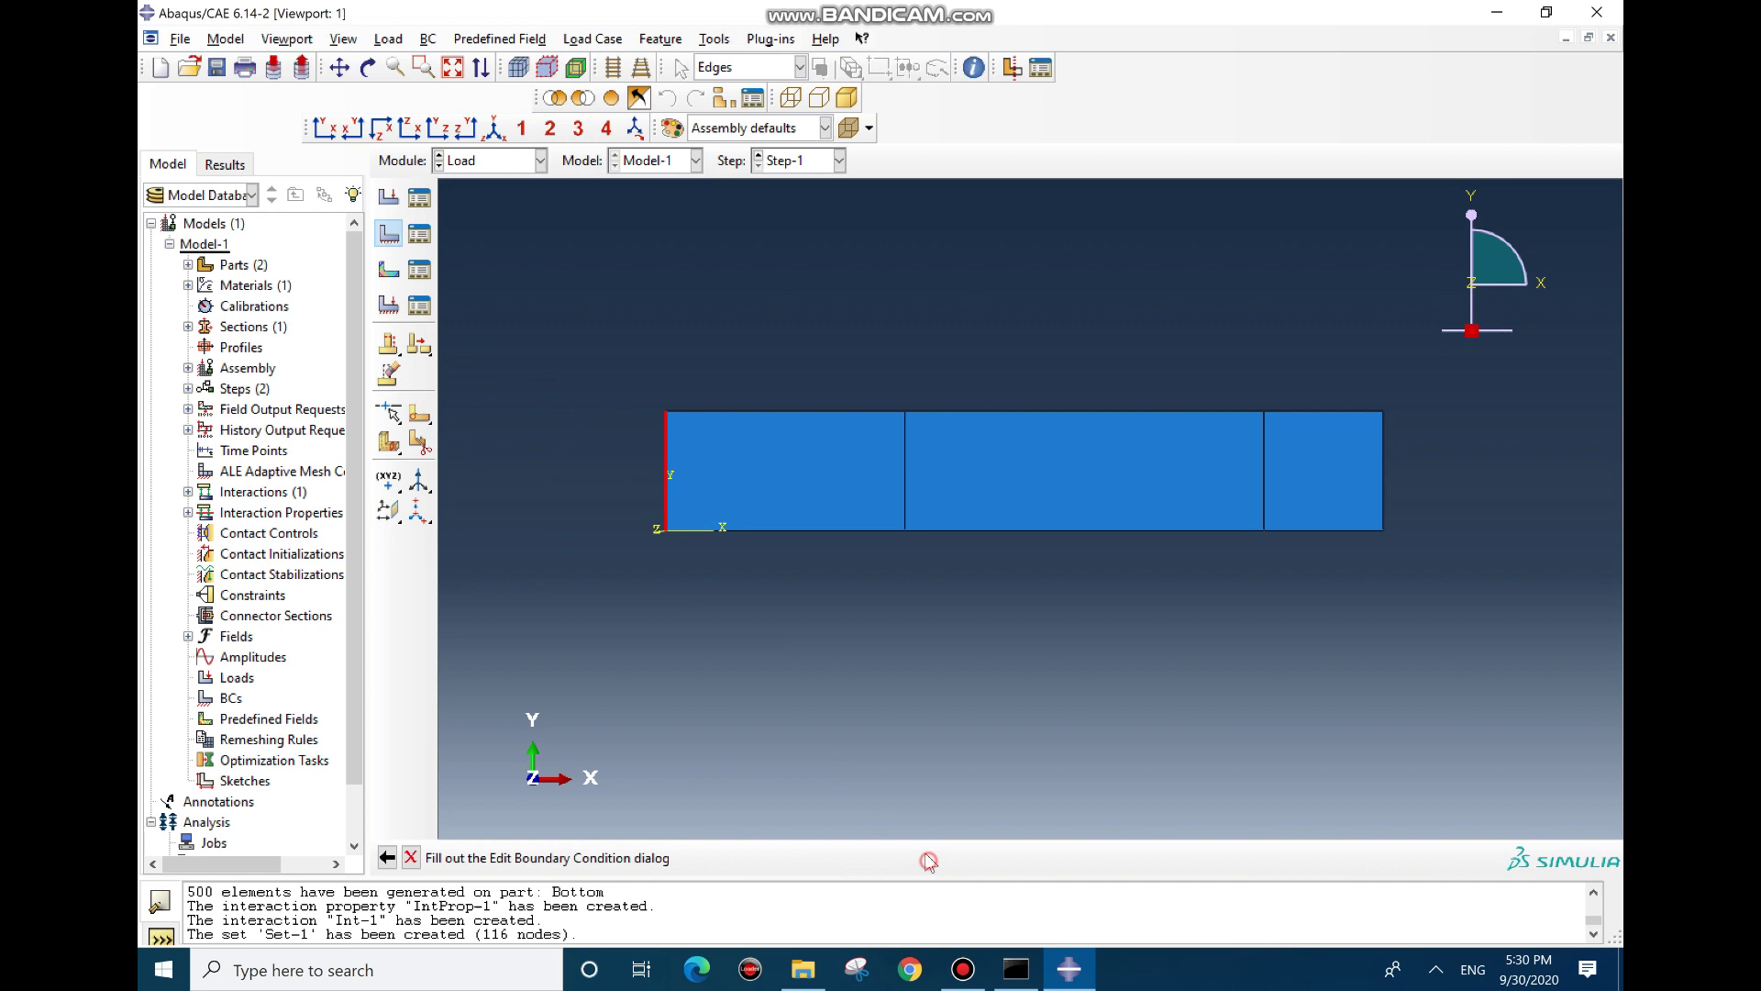
left_click(778, 706)
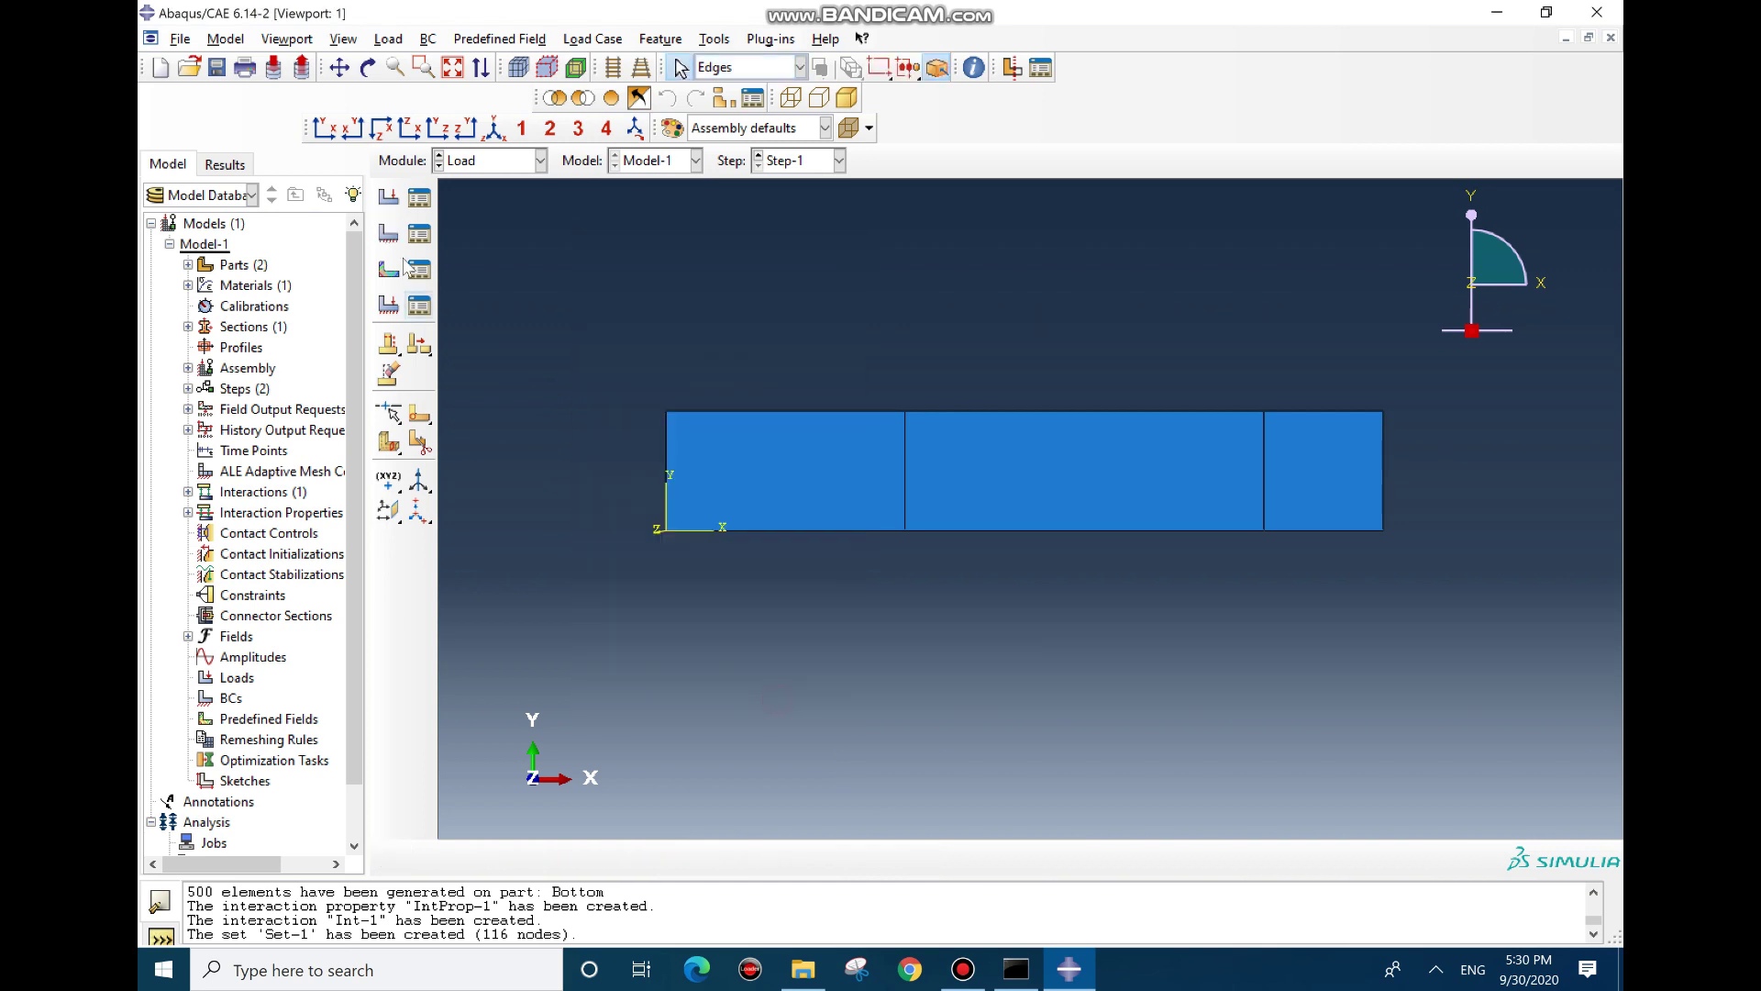
Clamp the plate's left edge with an encastre boundary condition BC-1
left_click(376, 233)
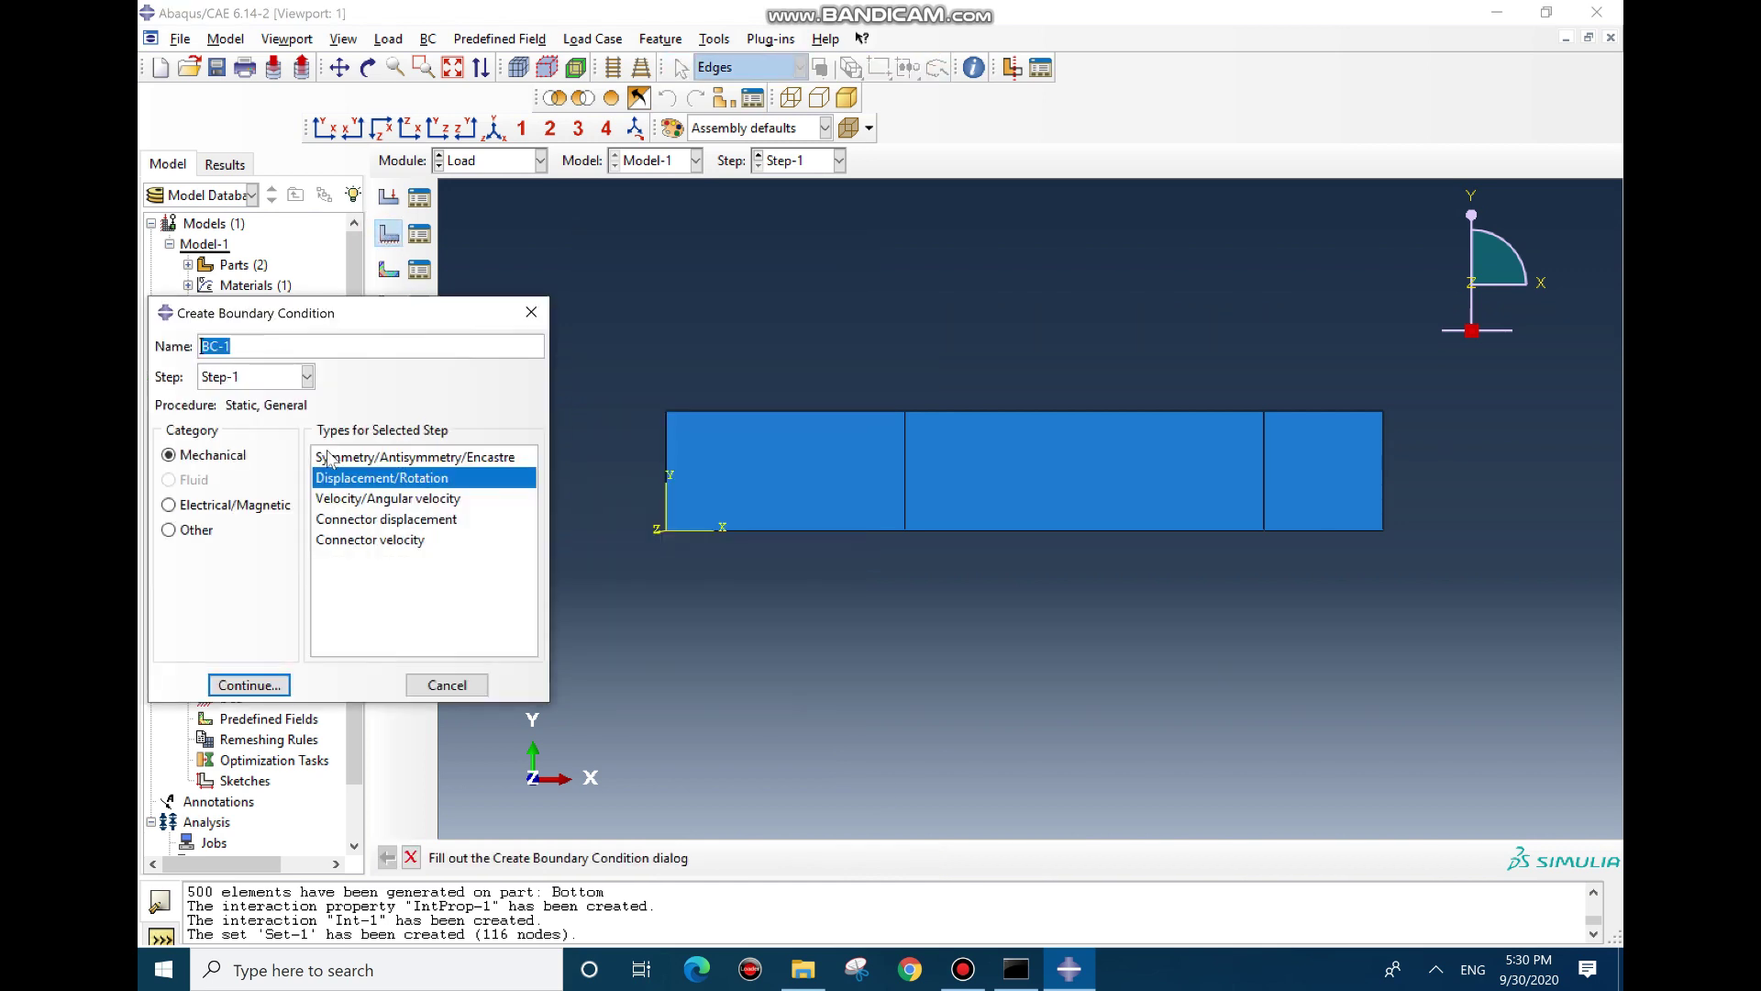
left_click(321, 459)
left_click(248, 686)
left_click(667, 472)
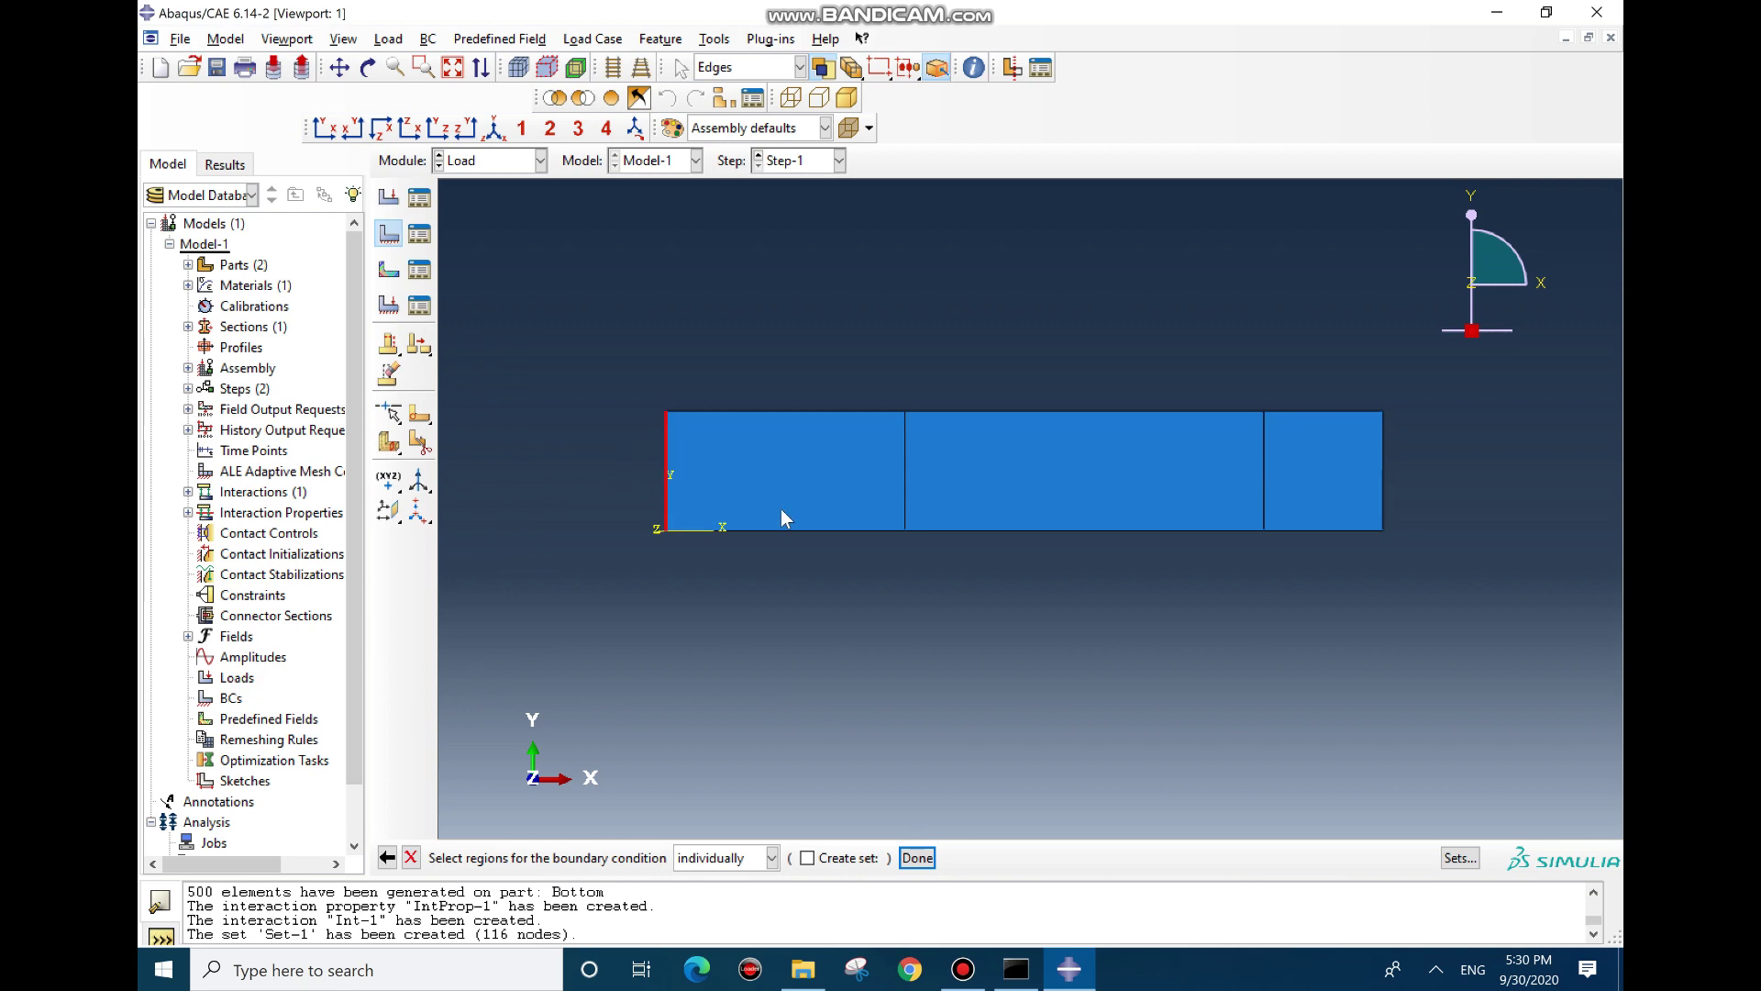
left_click(917, 858)
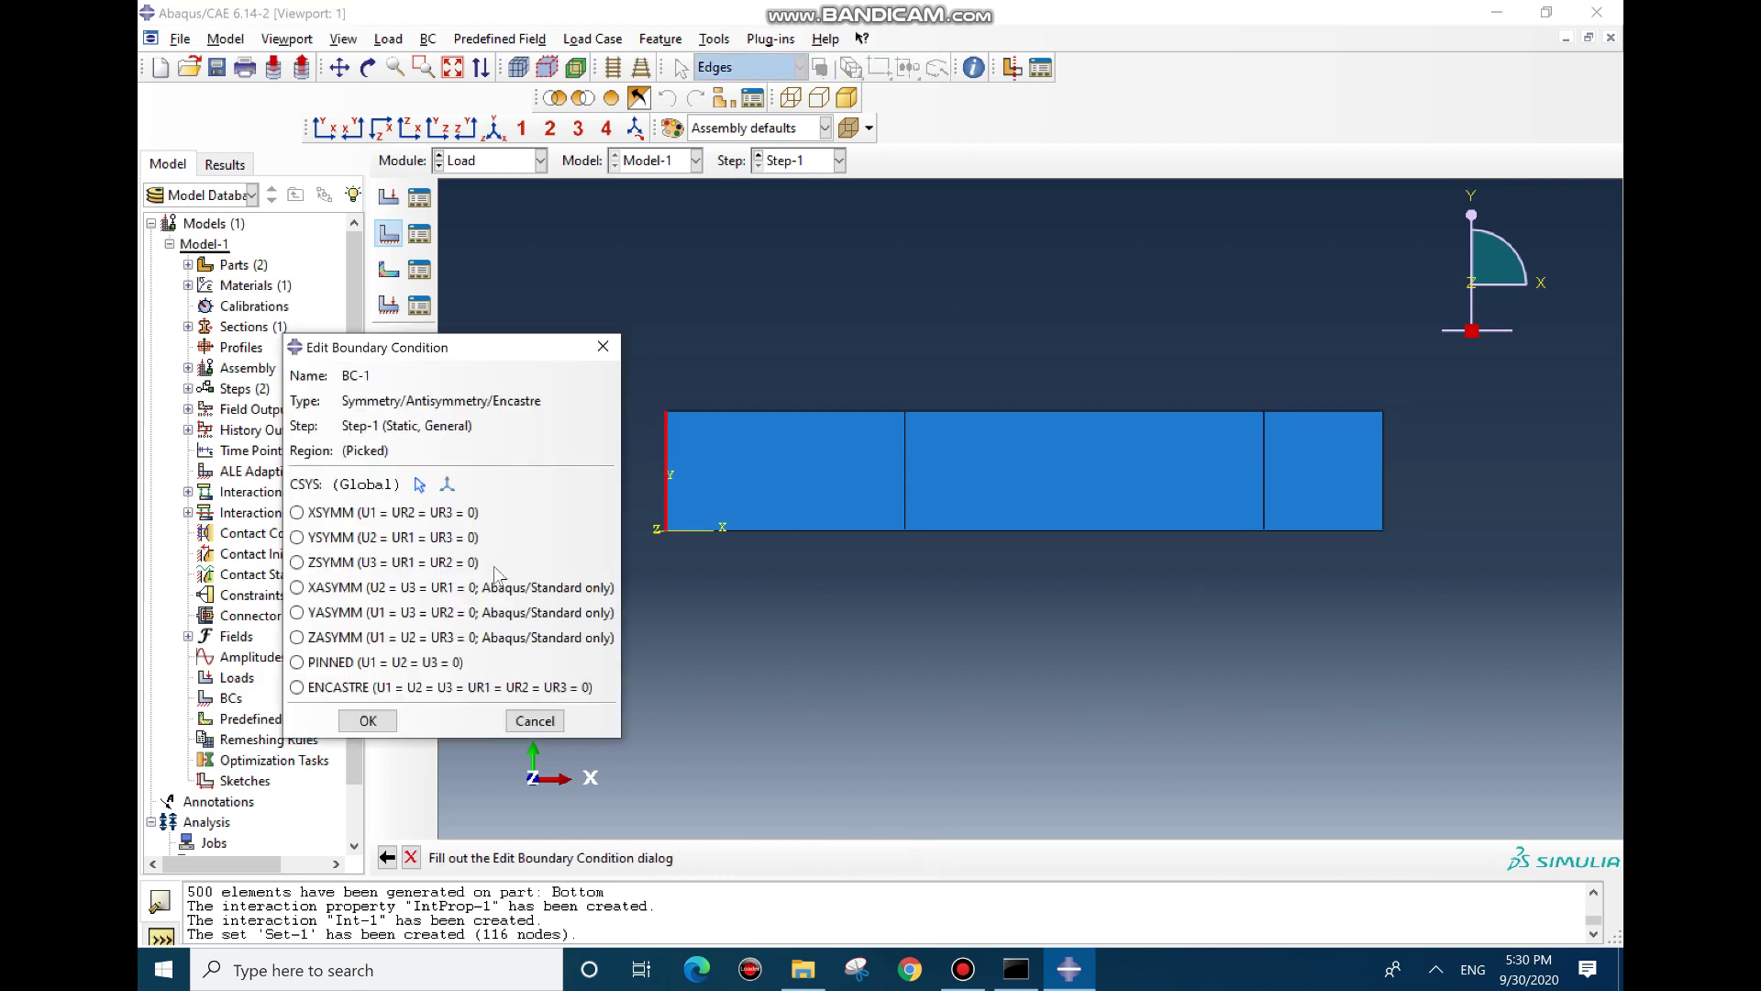
left_click(307, 686)
left_click(386, 724)
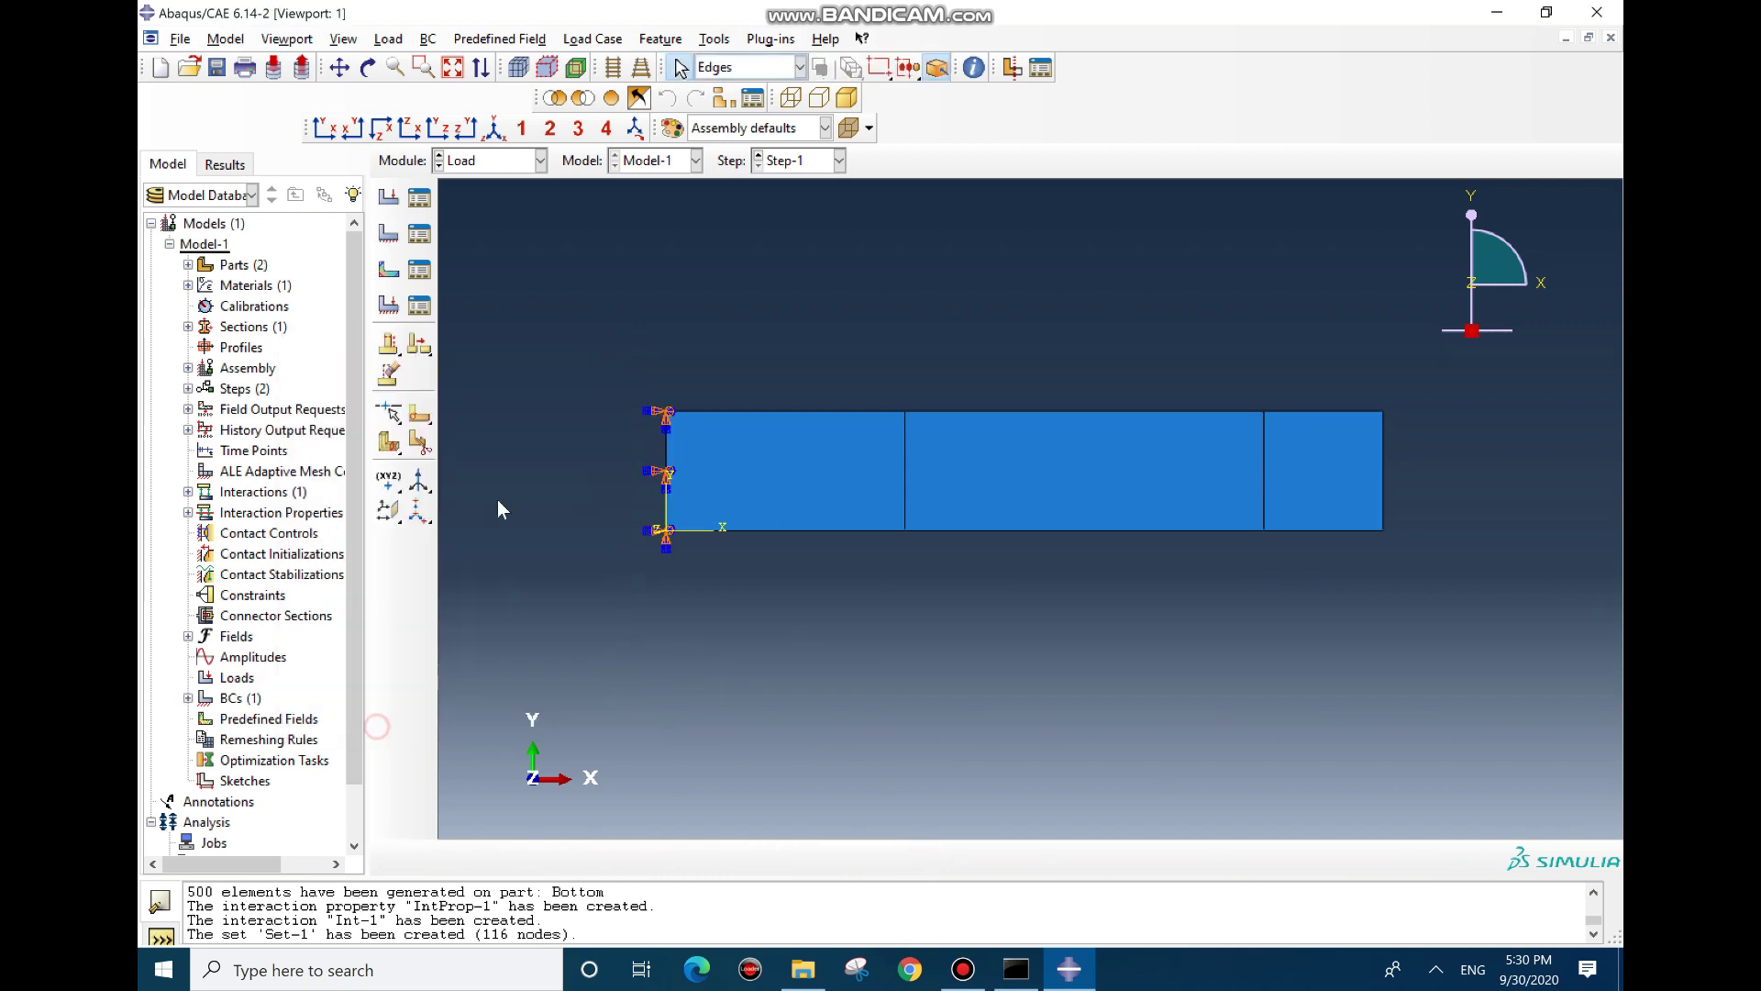
Prescribe a U1 displacement on the plate's right edge as BC-2
left_click(388, 240)
left_click(405, 478)
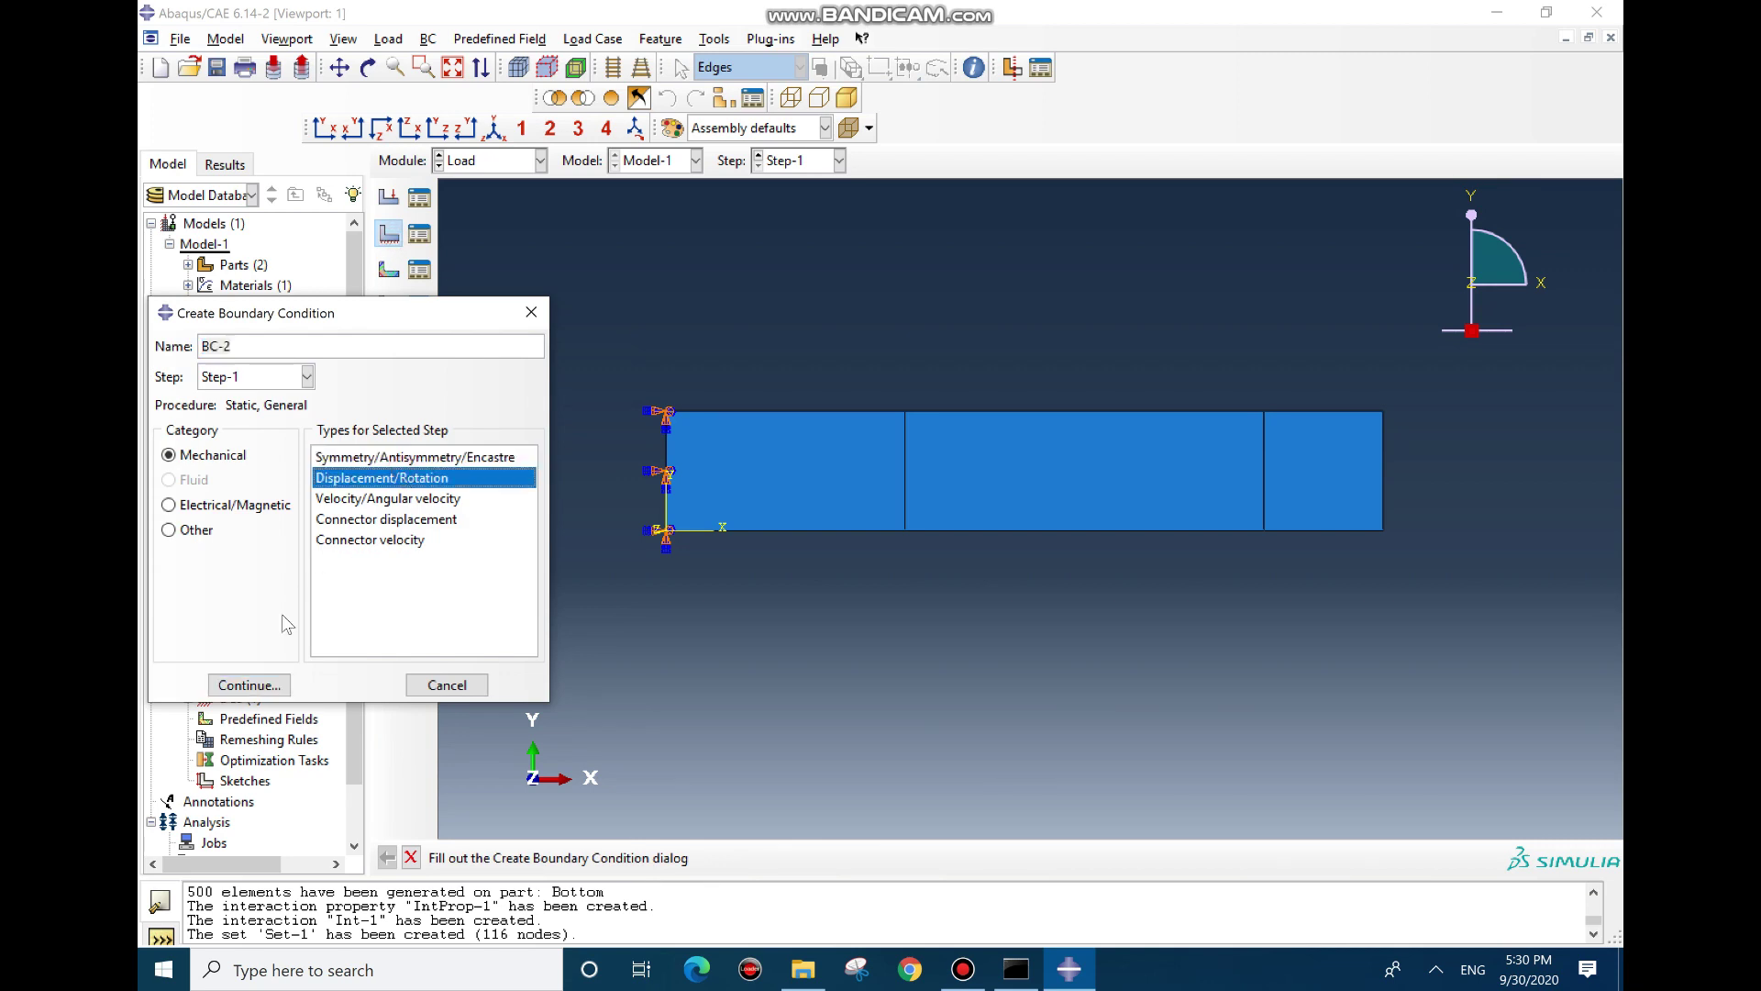
left_click(249, 686)
left_click_drag(1317, 511, 1314, 508)
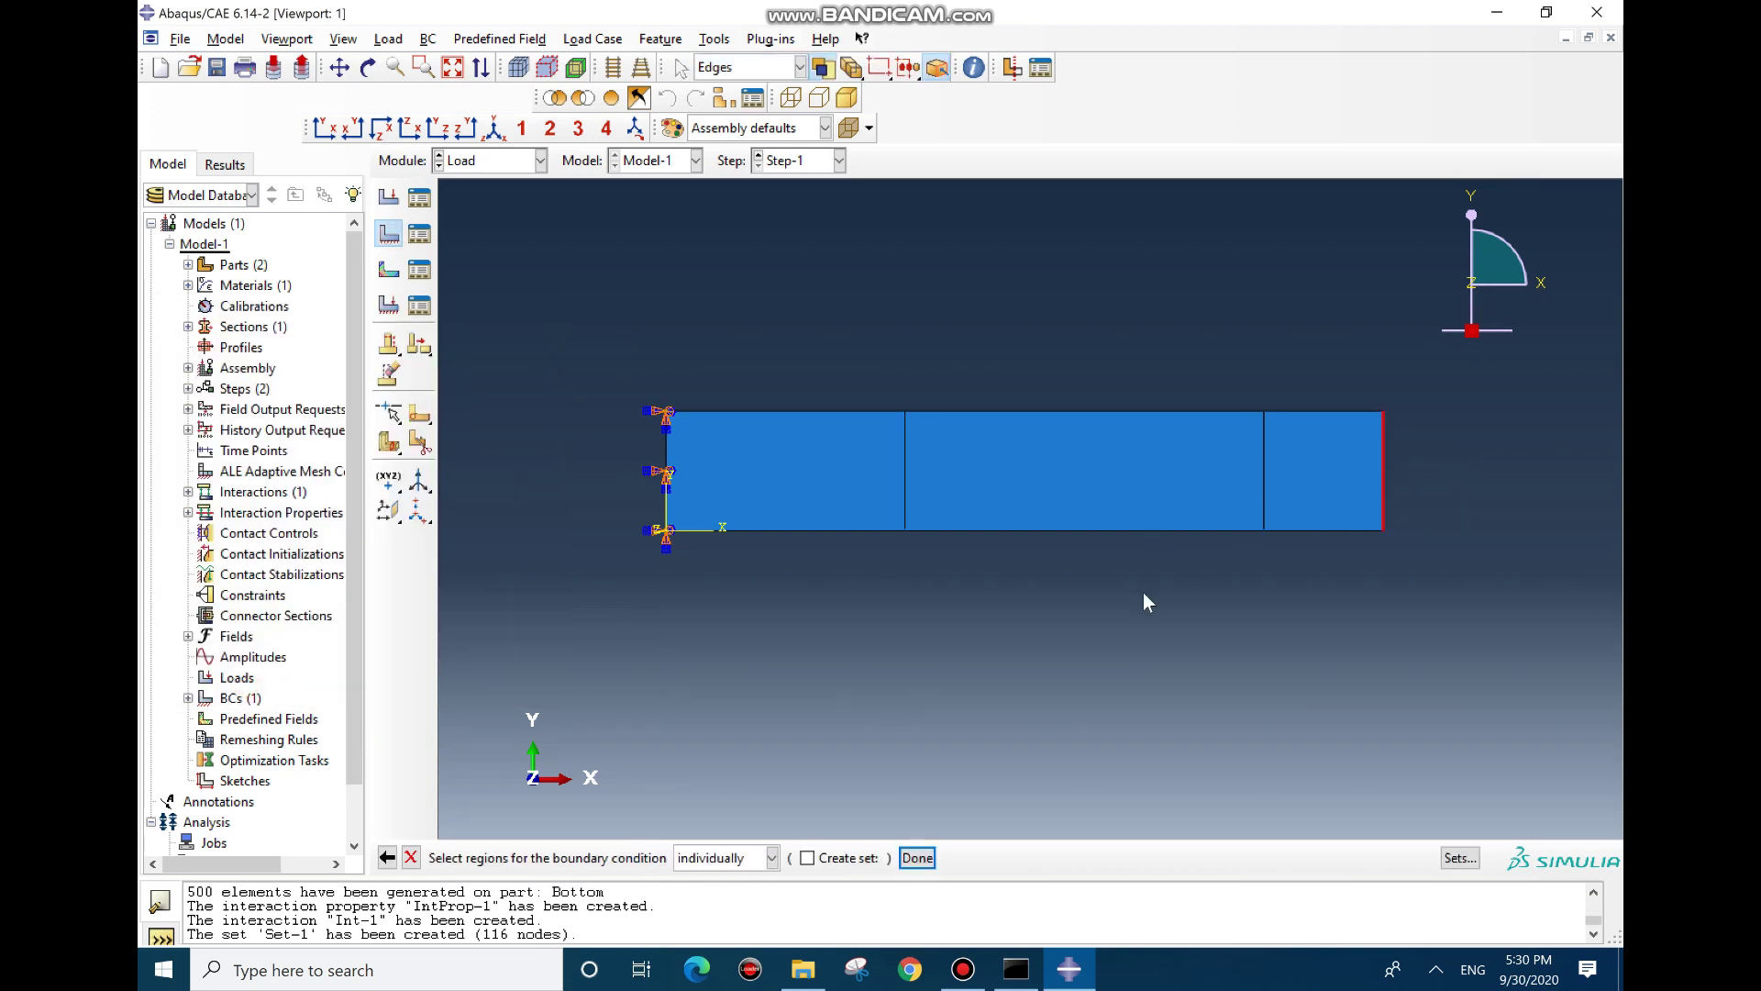
left_click(917, 858)
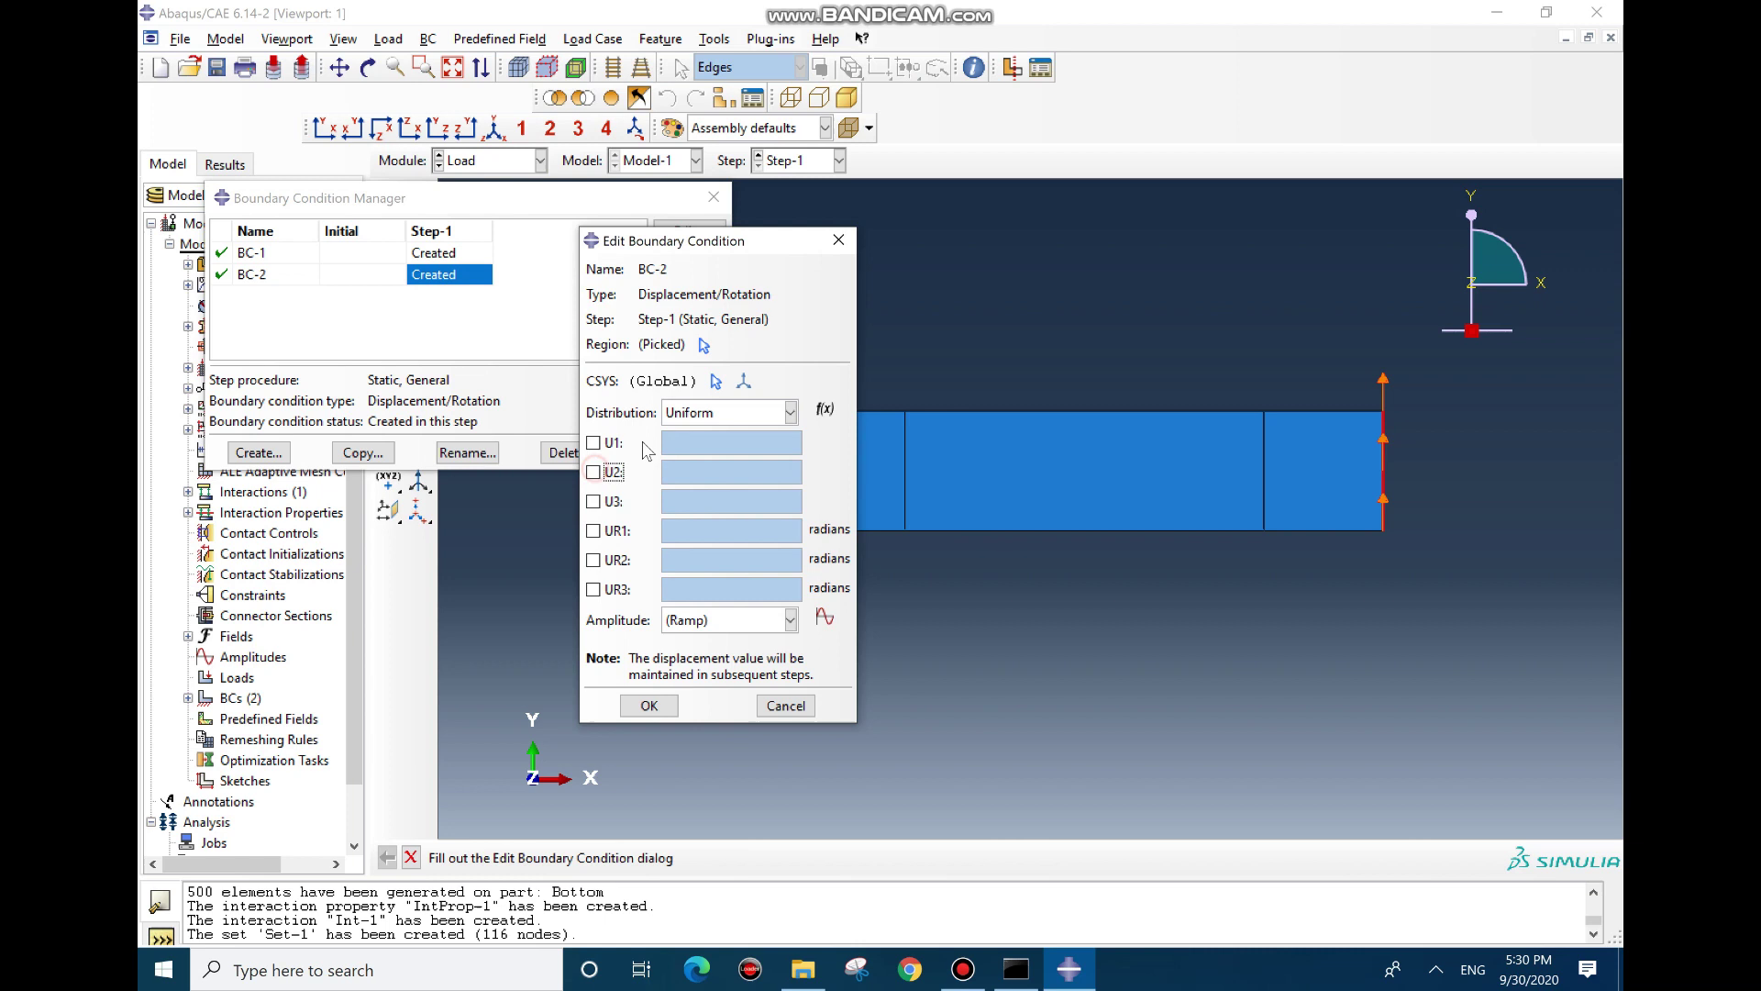
left_click(594, 444)
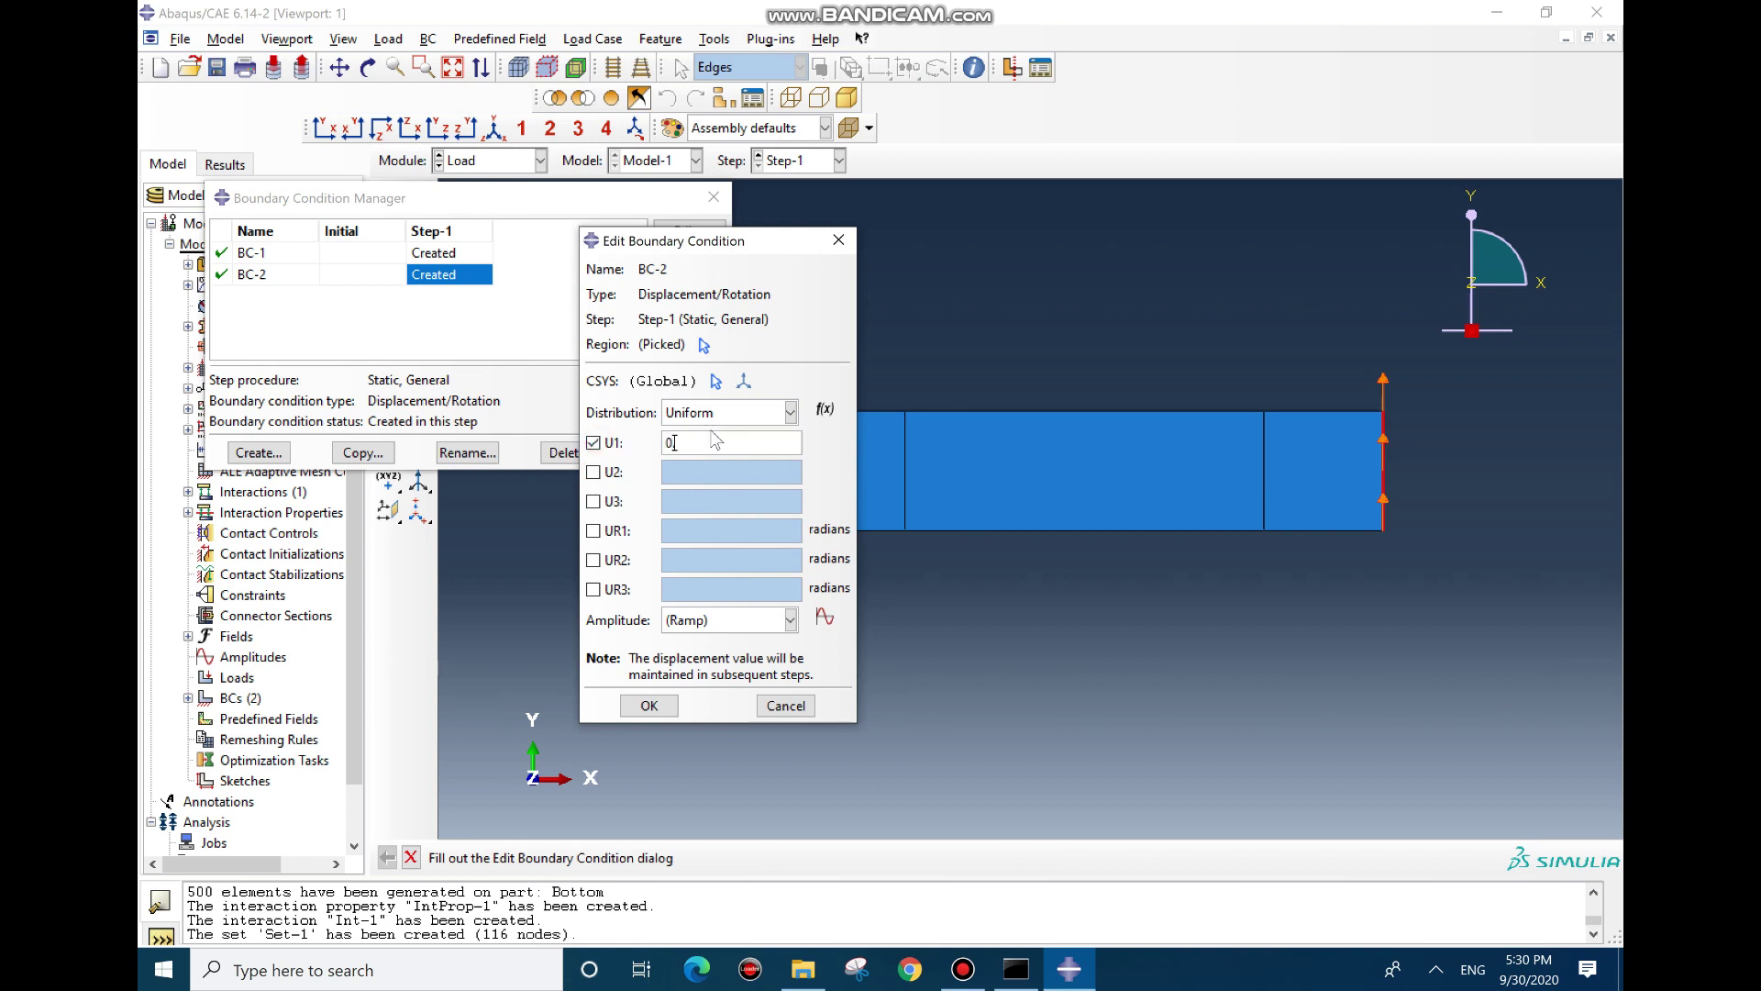
left_click(657, 704)
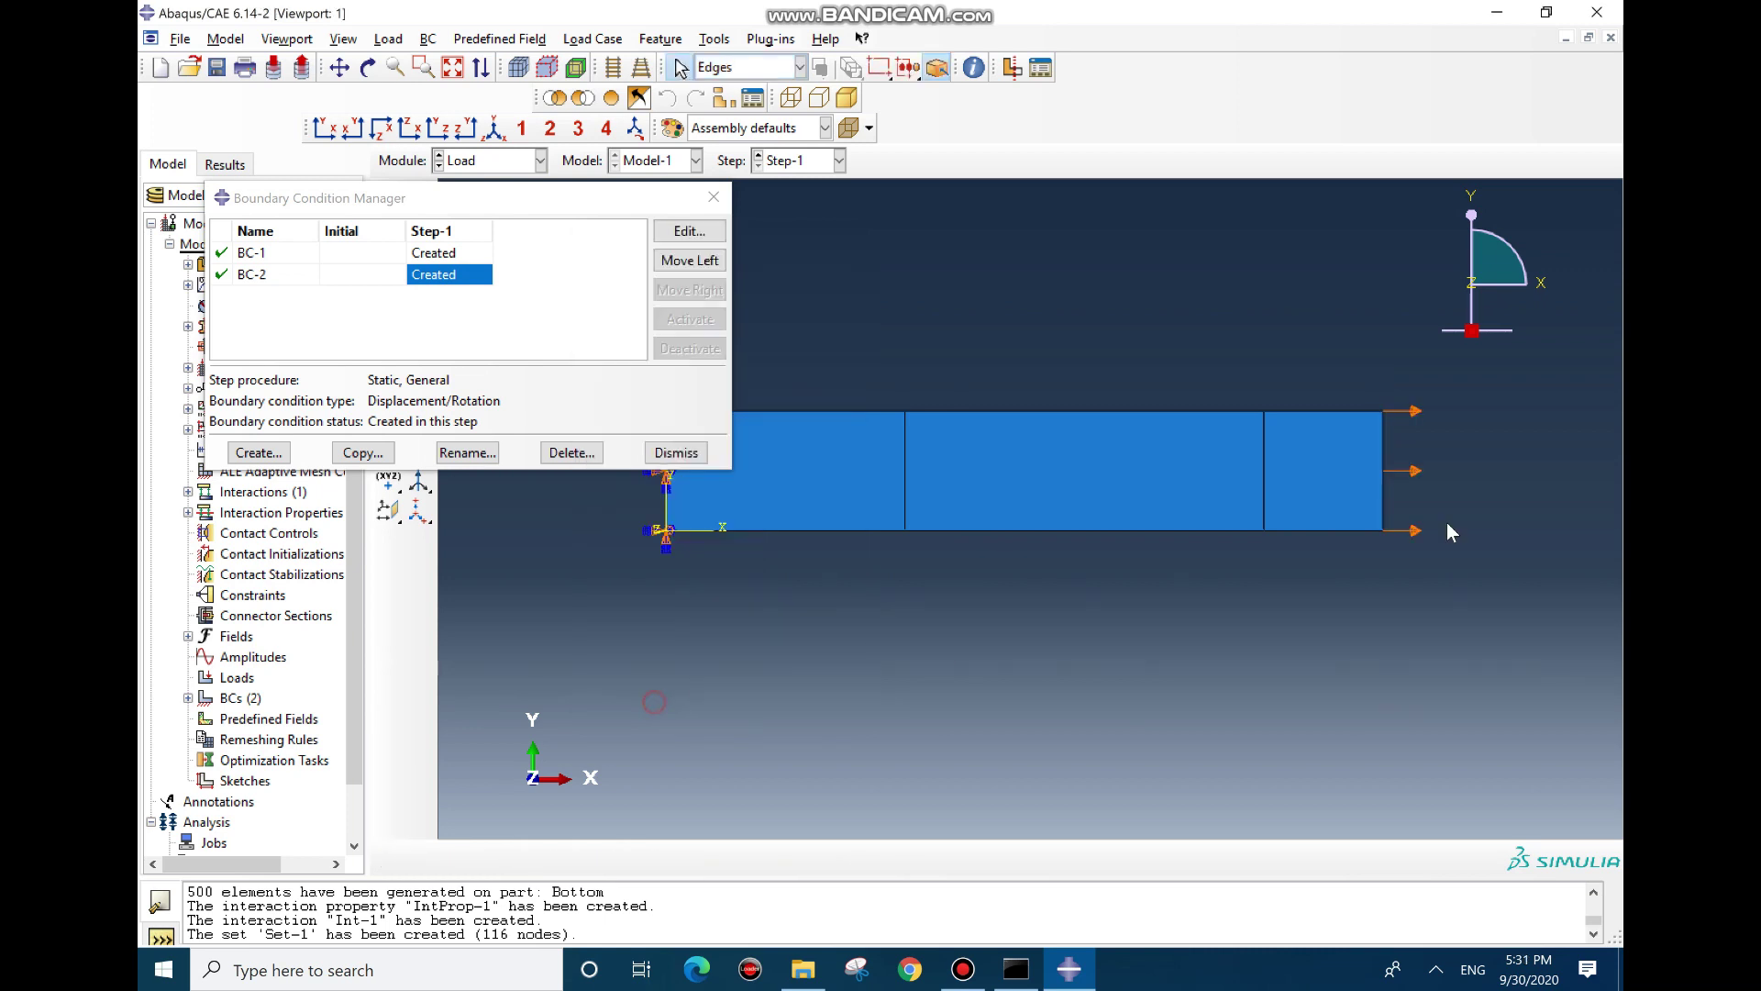
Close the boundary condition list and switch to the Job module
left_click(714, 196)
left_click(540, 161)
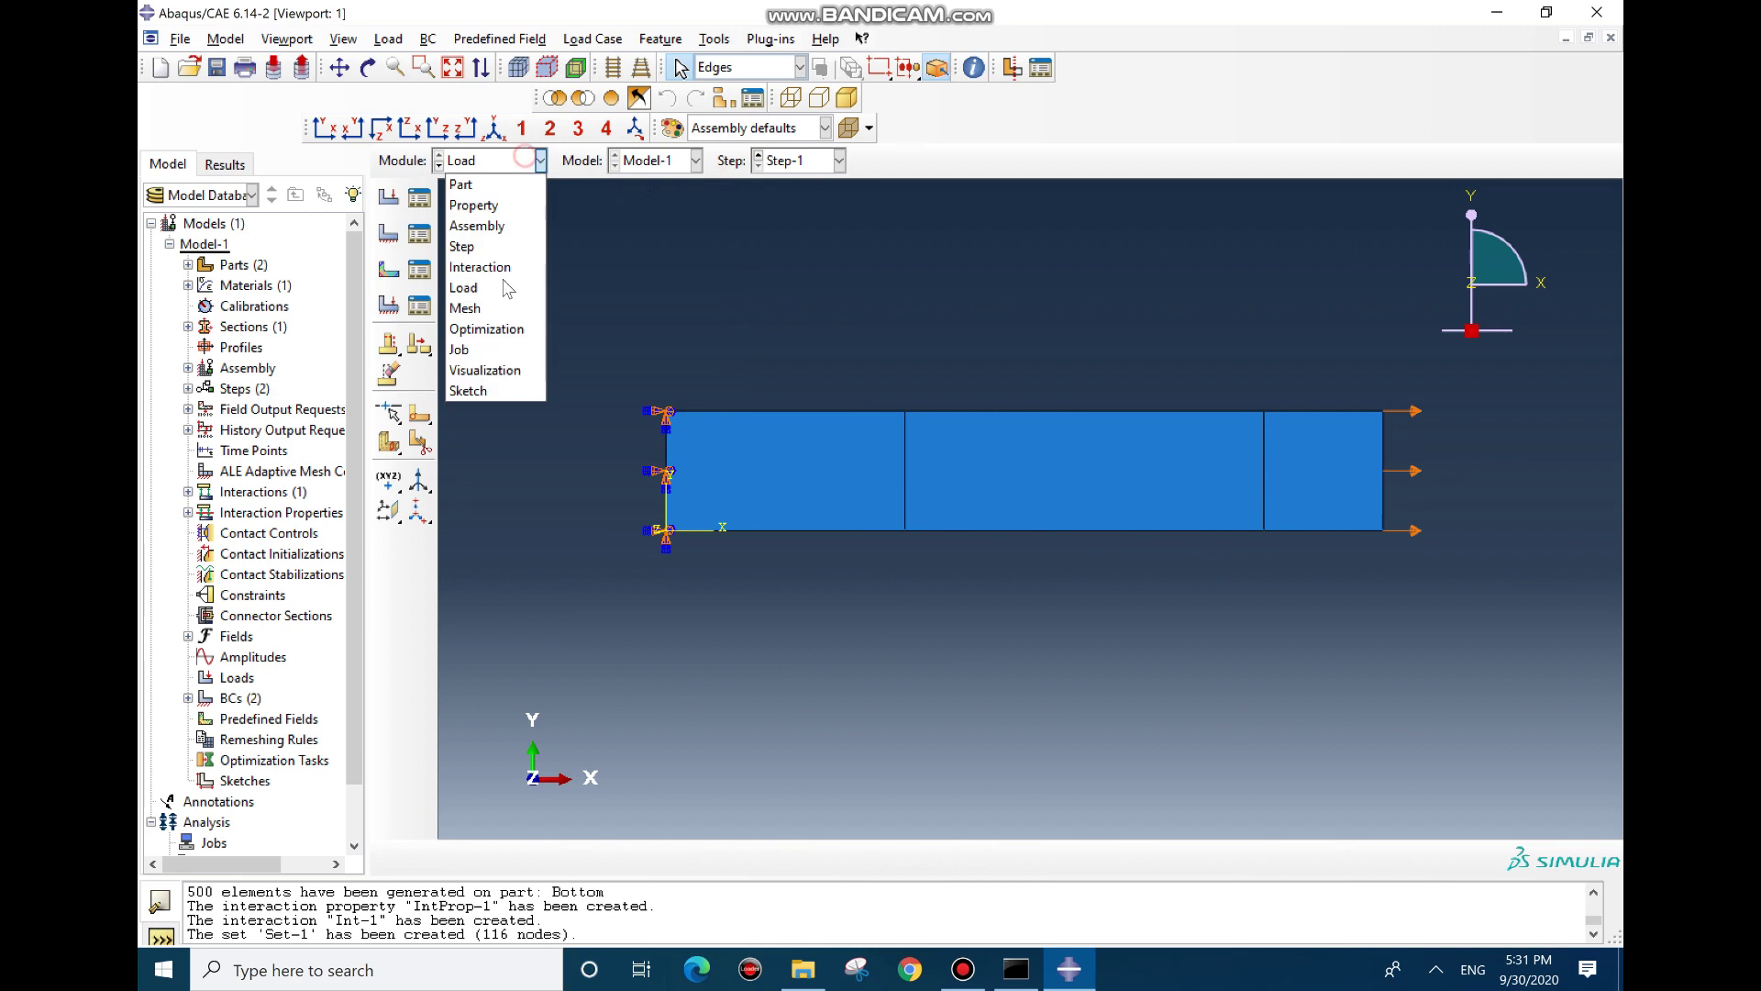
left_click(502, 311)
left_click(541, 160)
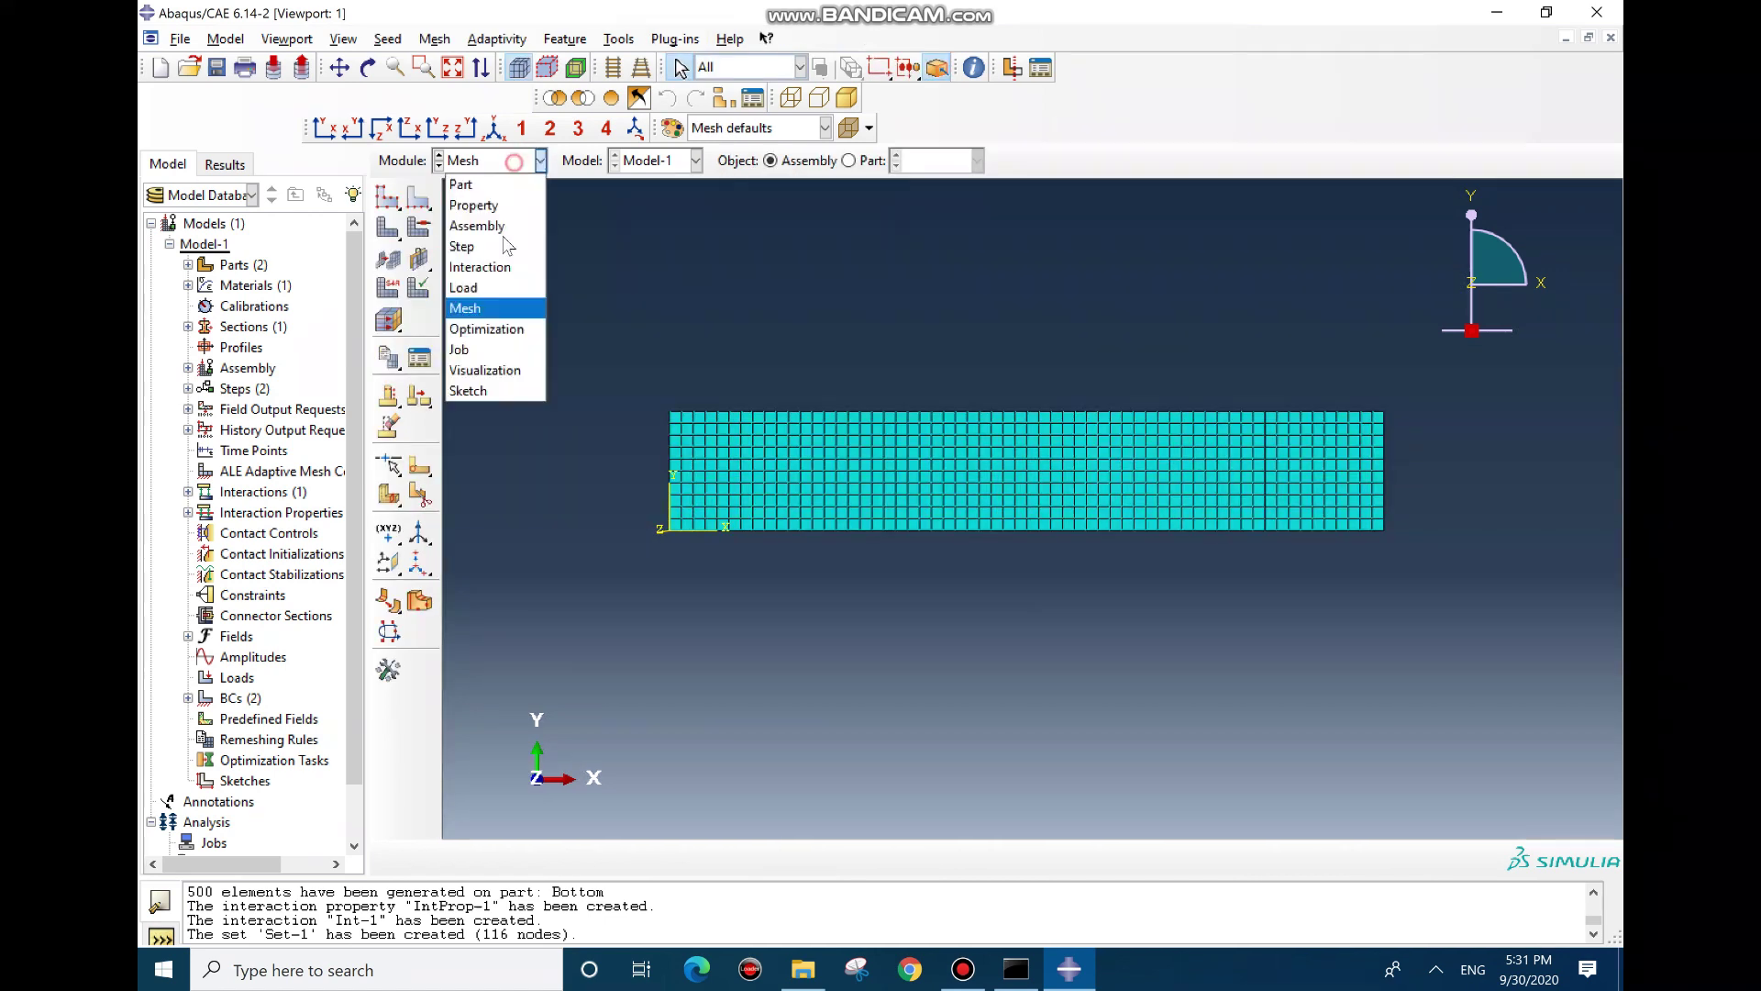
left_click(486, 350)
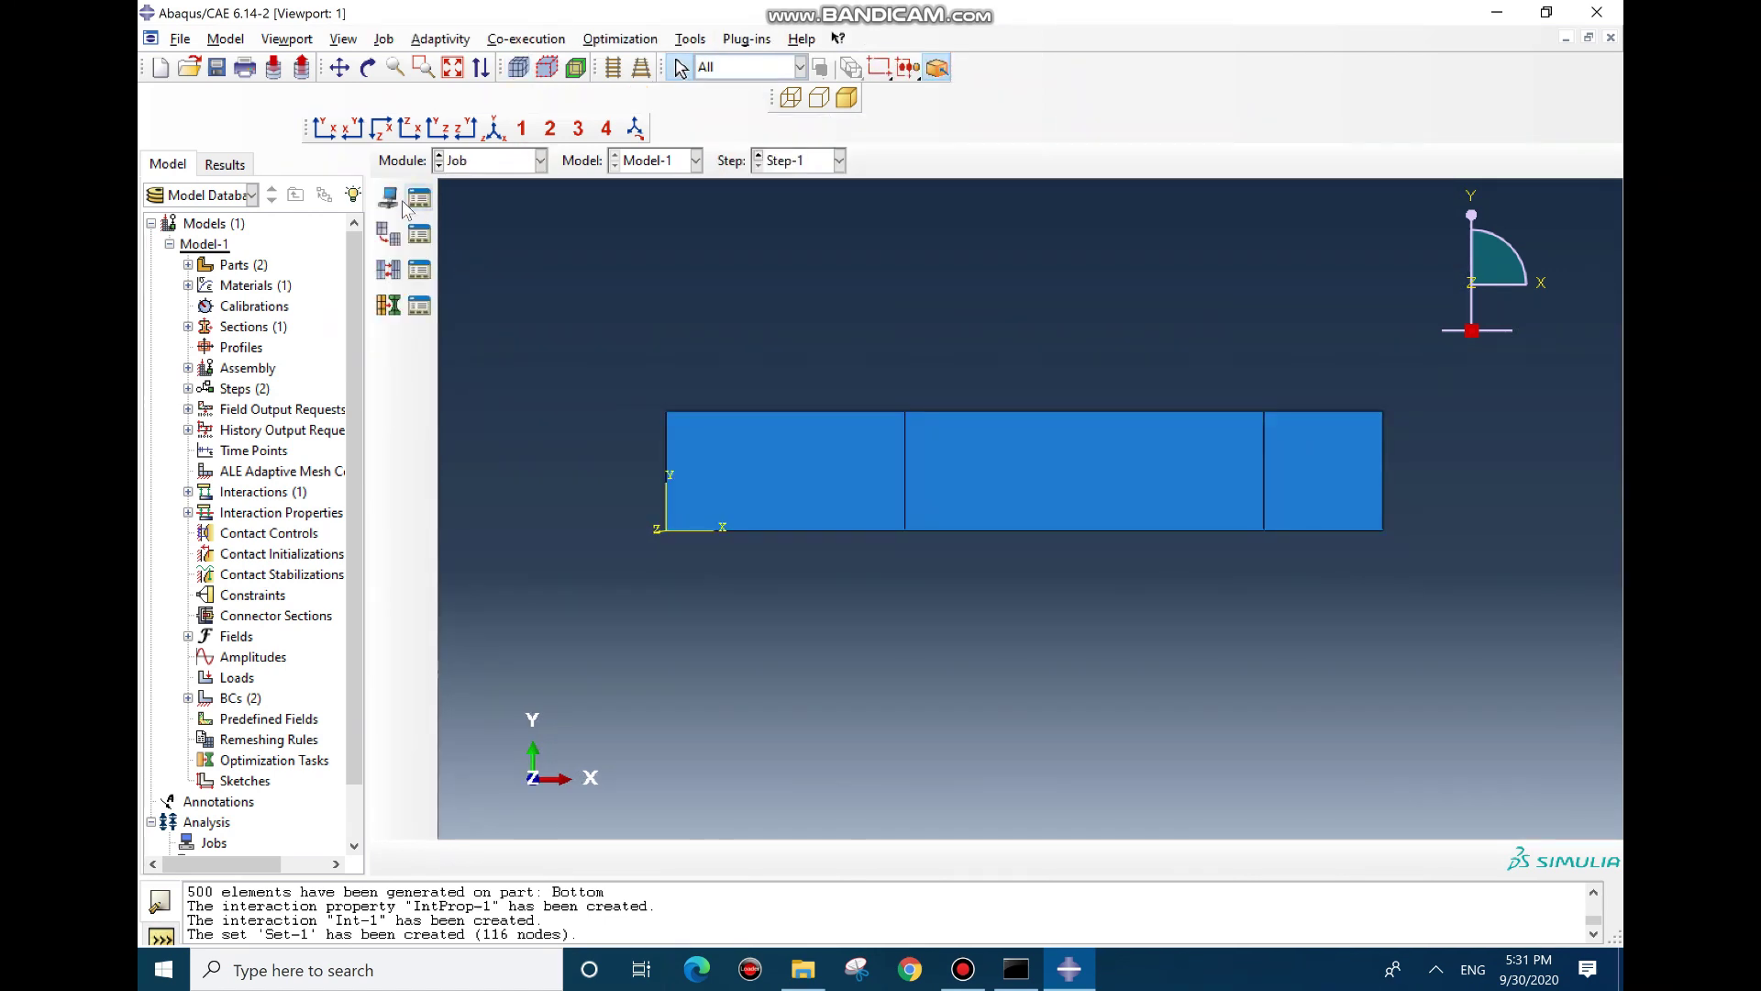
Create Job-1 with default settings, submit it, and open its results once completed
left_click(390, 198)
left_click(191, 435)
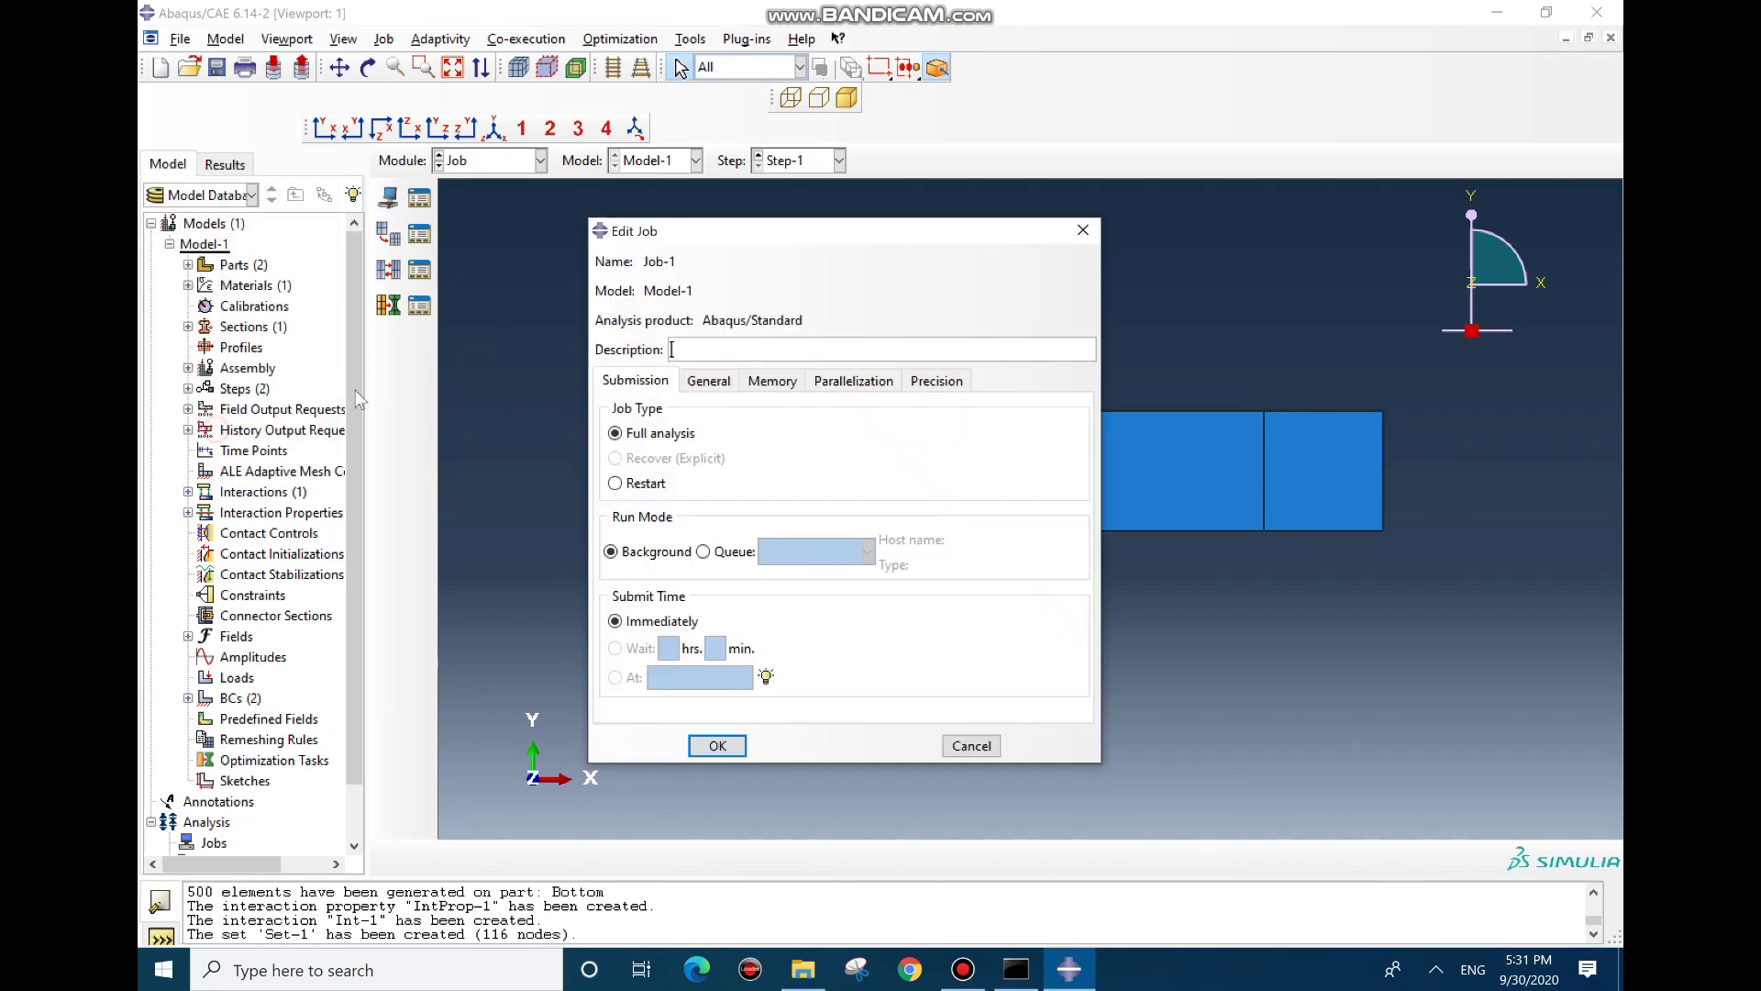
left_click(718, 745)
left_click(419, 199)
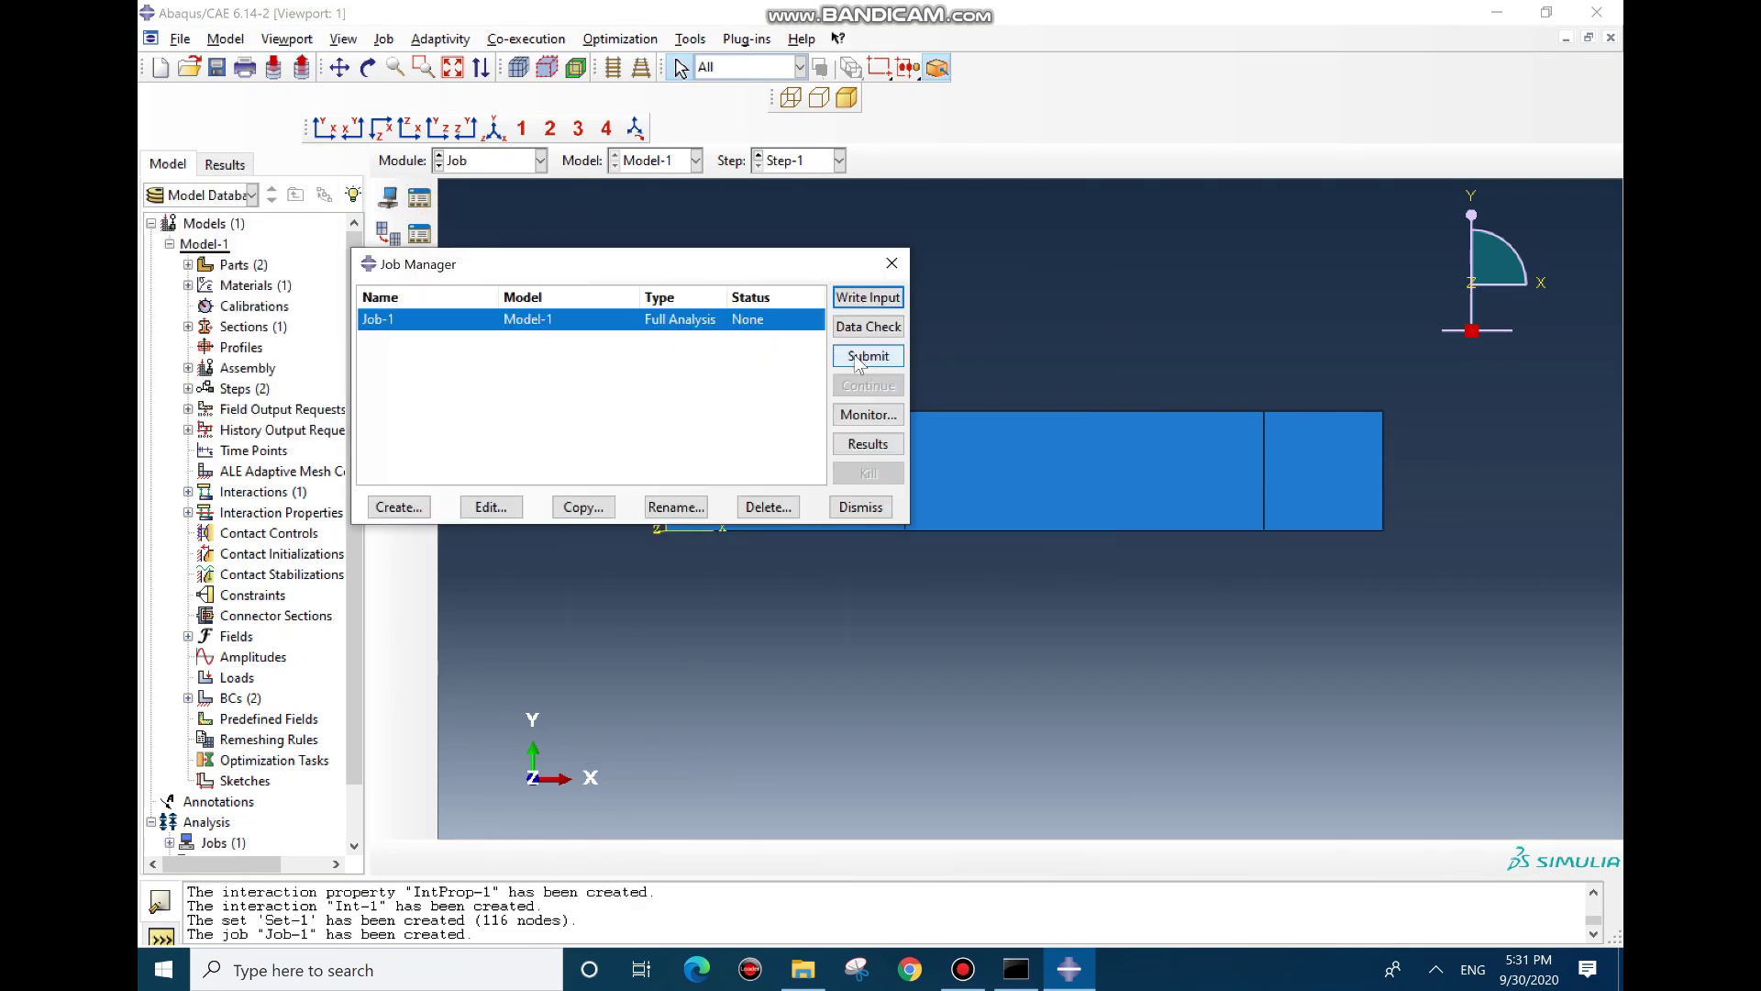
left_click(857, 359)
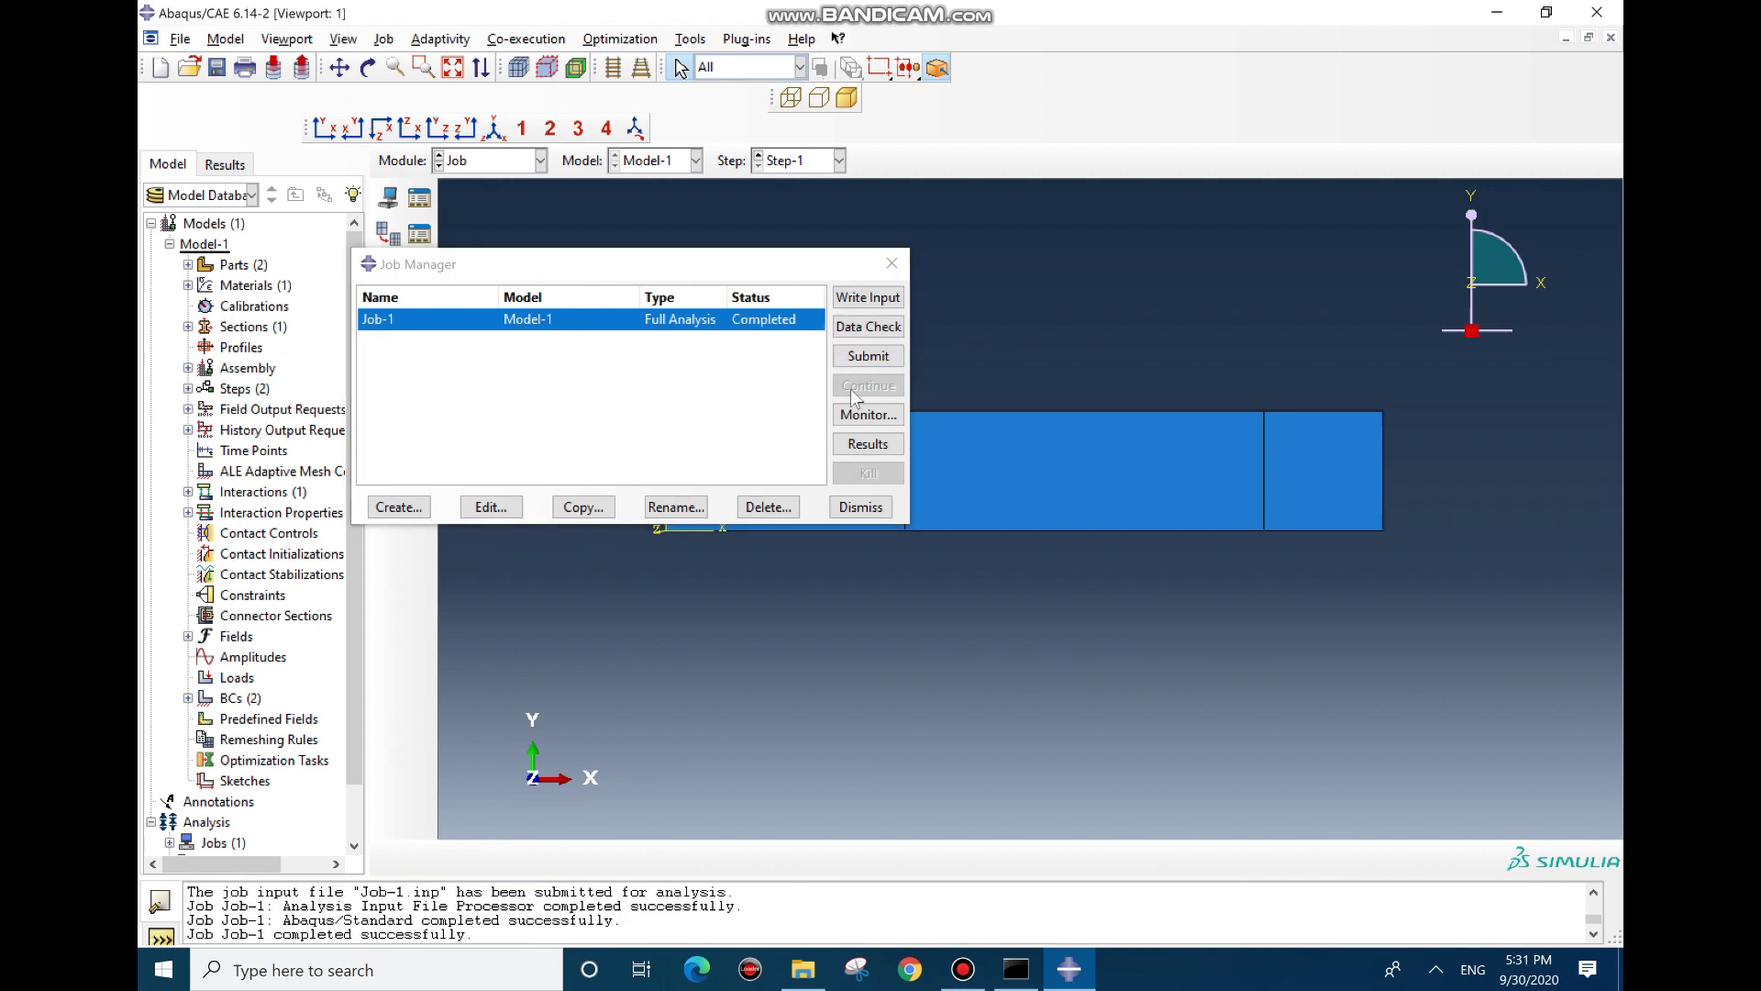
left_click(859, 445)
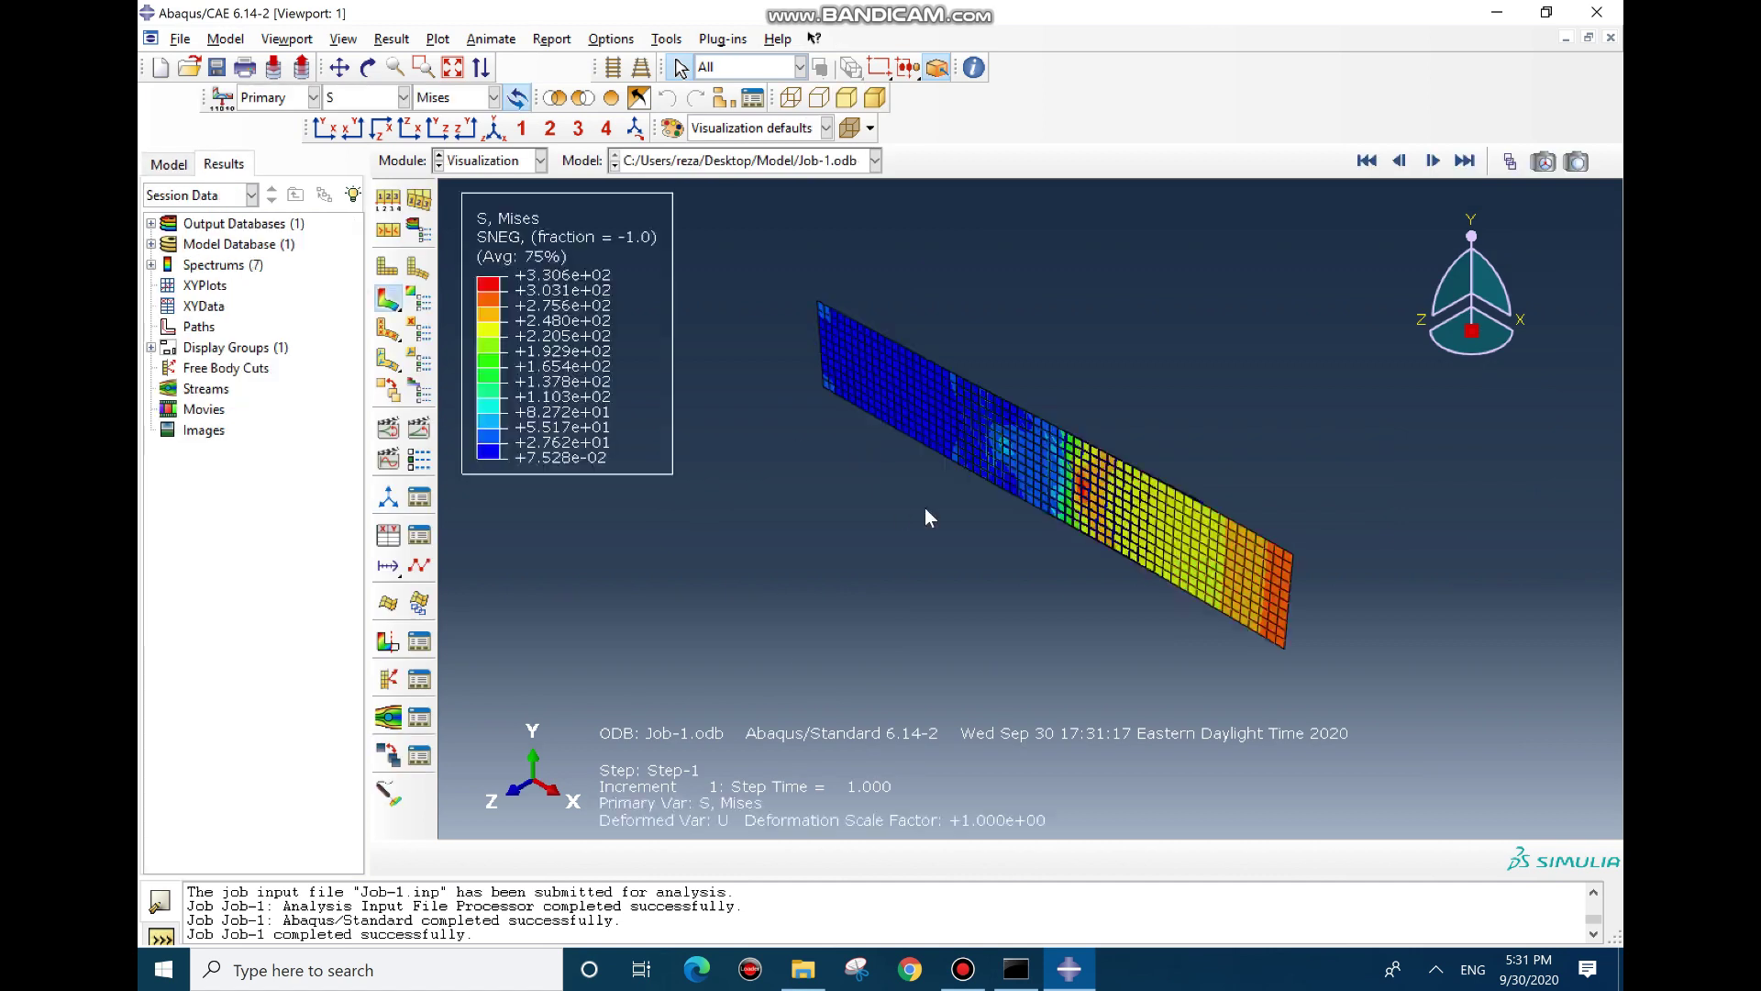
Orbit and zoom the deformed plates to inspect the high-stress region
left_click_drag(932, 460, 995, 334)
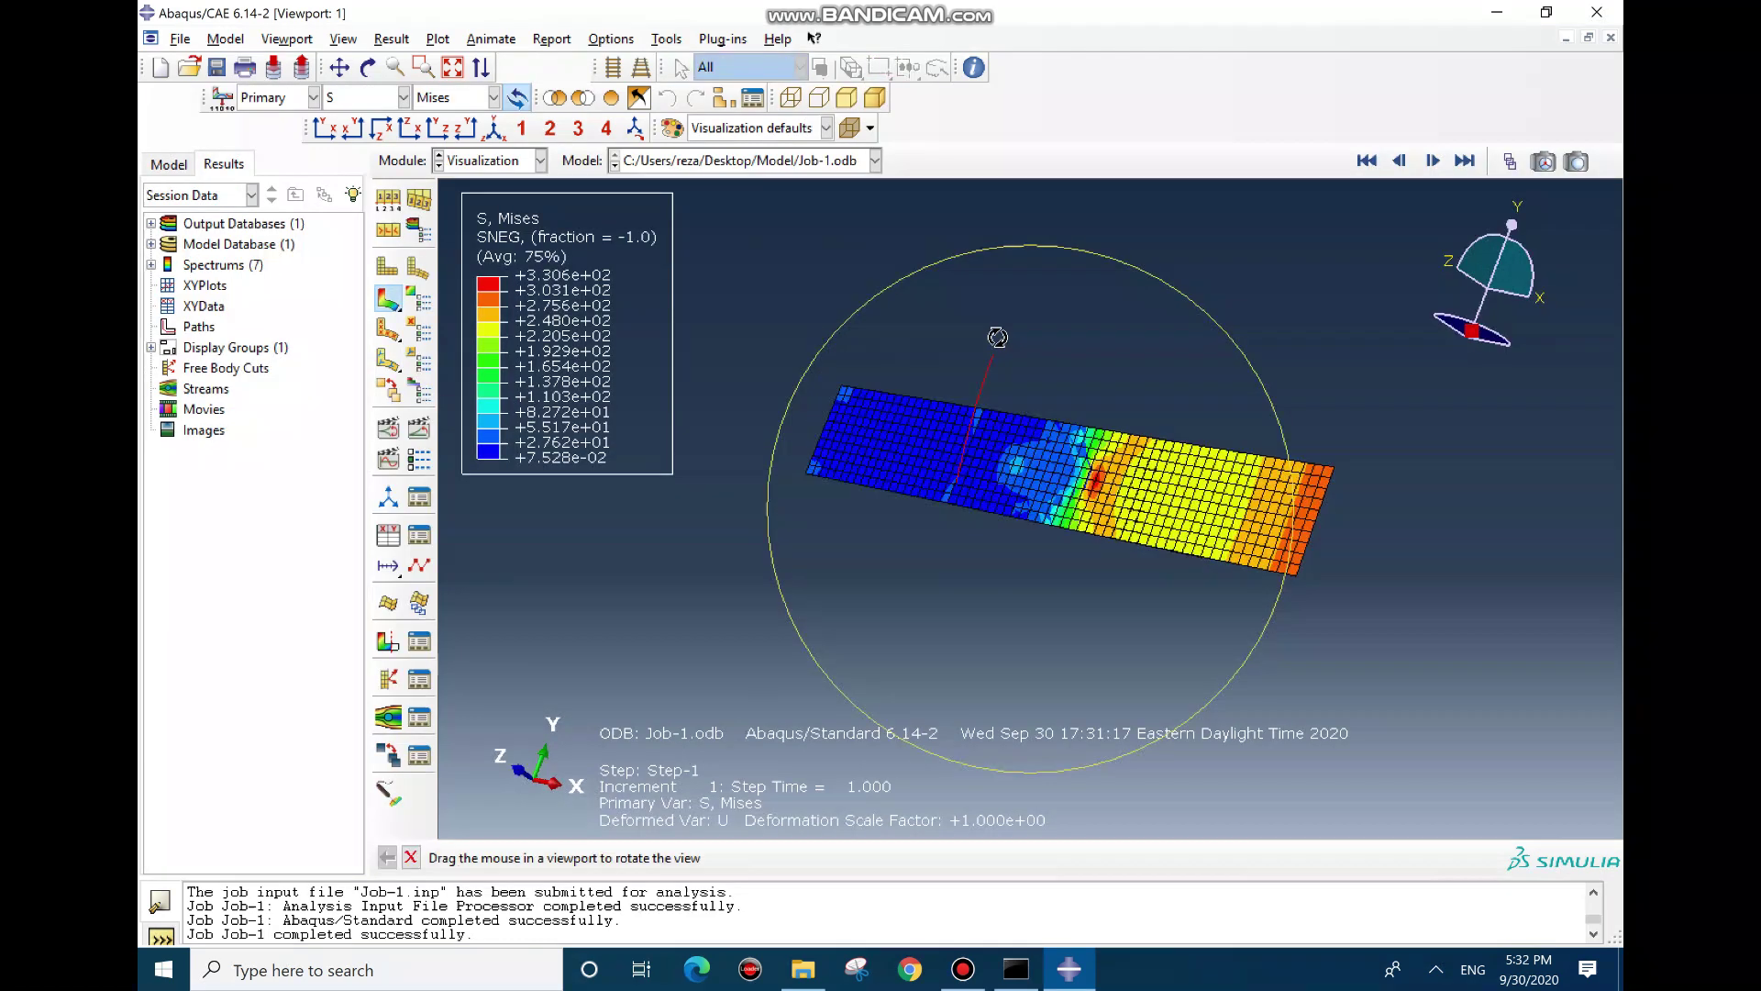
key("Escape")
left_click_drag(697, 202, 1090, 543, "ctrl+alt")
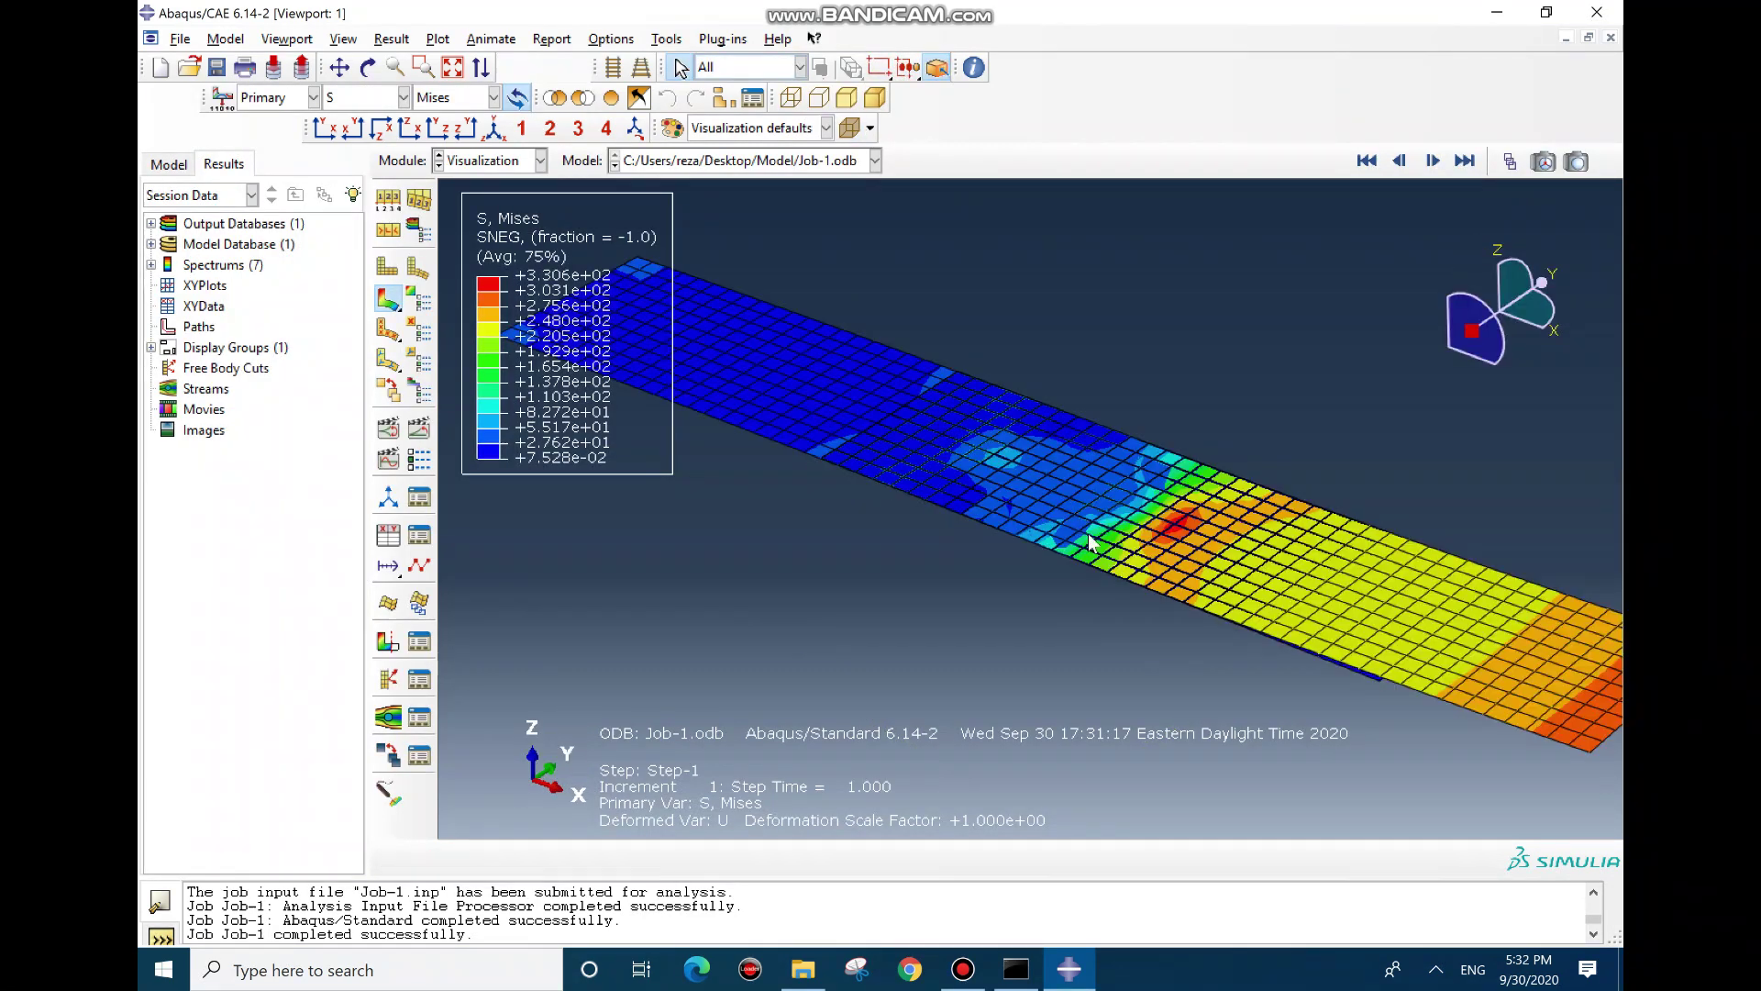
left_click(1509, 161)
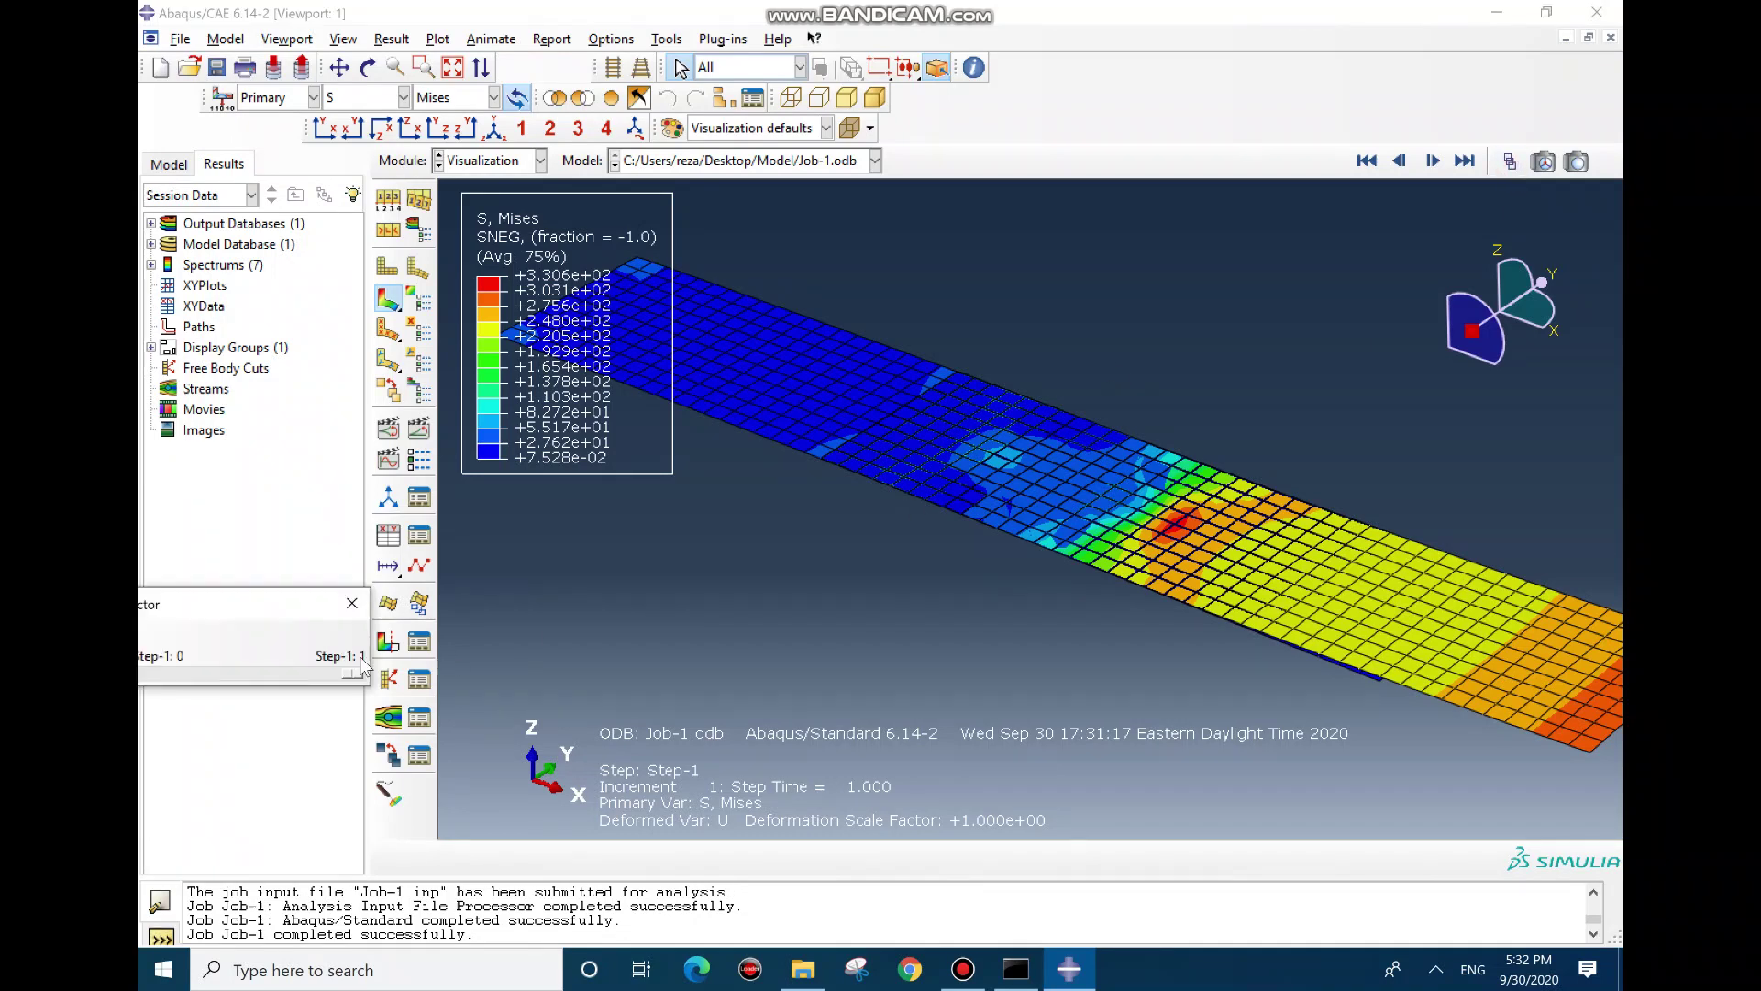
left_click_drag(306, 610, 536, 568)
left_click(581, 560)
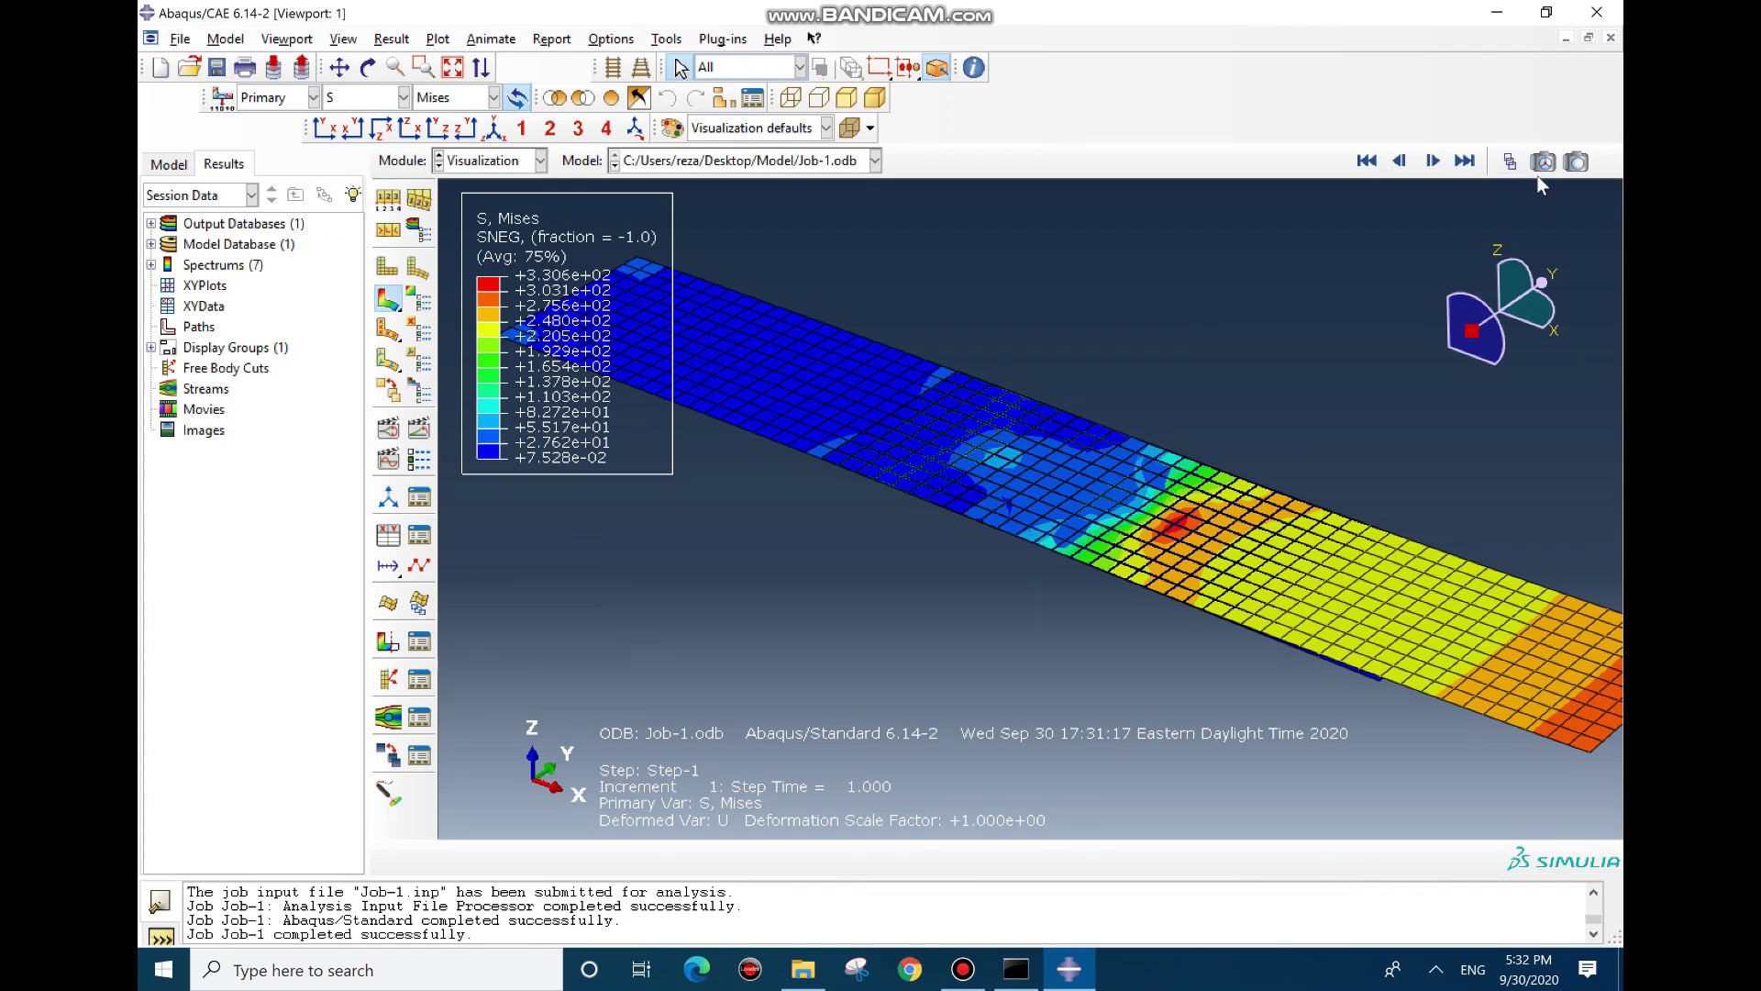
Compare the Mises stress at frame 0 and final frame 1 of Step-1, ending in Common Plot Options
left_click(1510, 162)
left_click(555, 626)
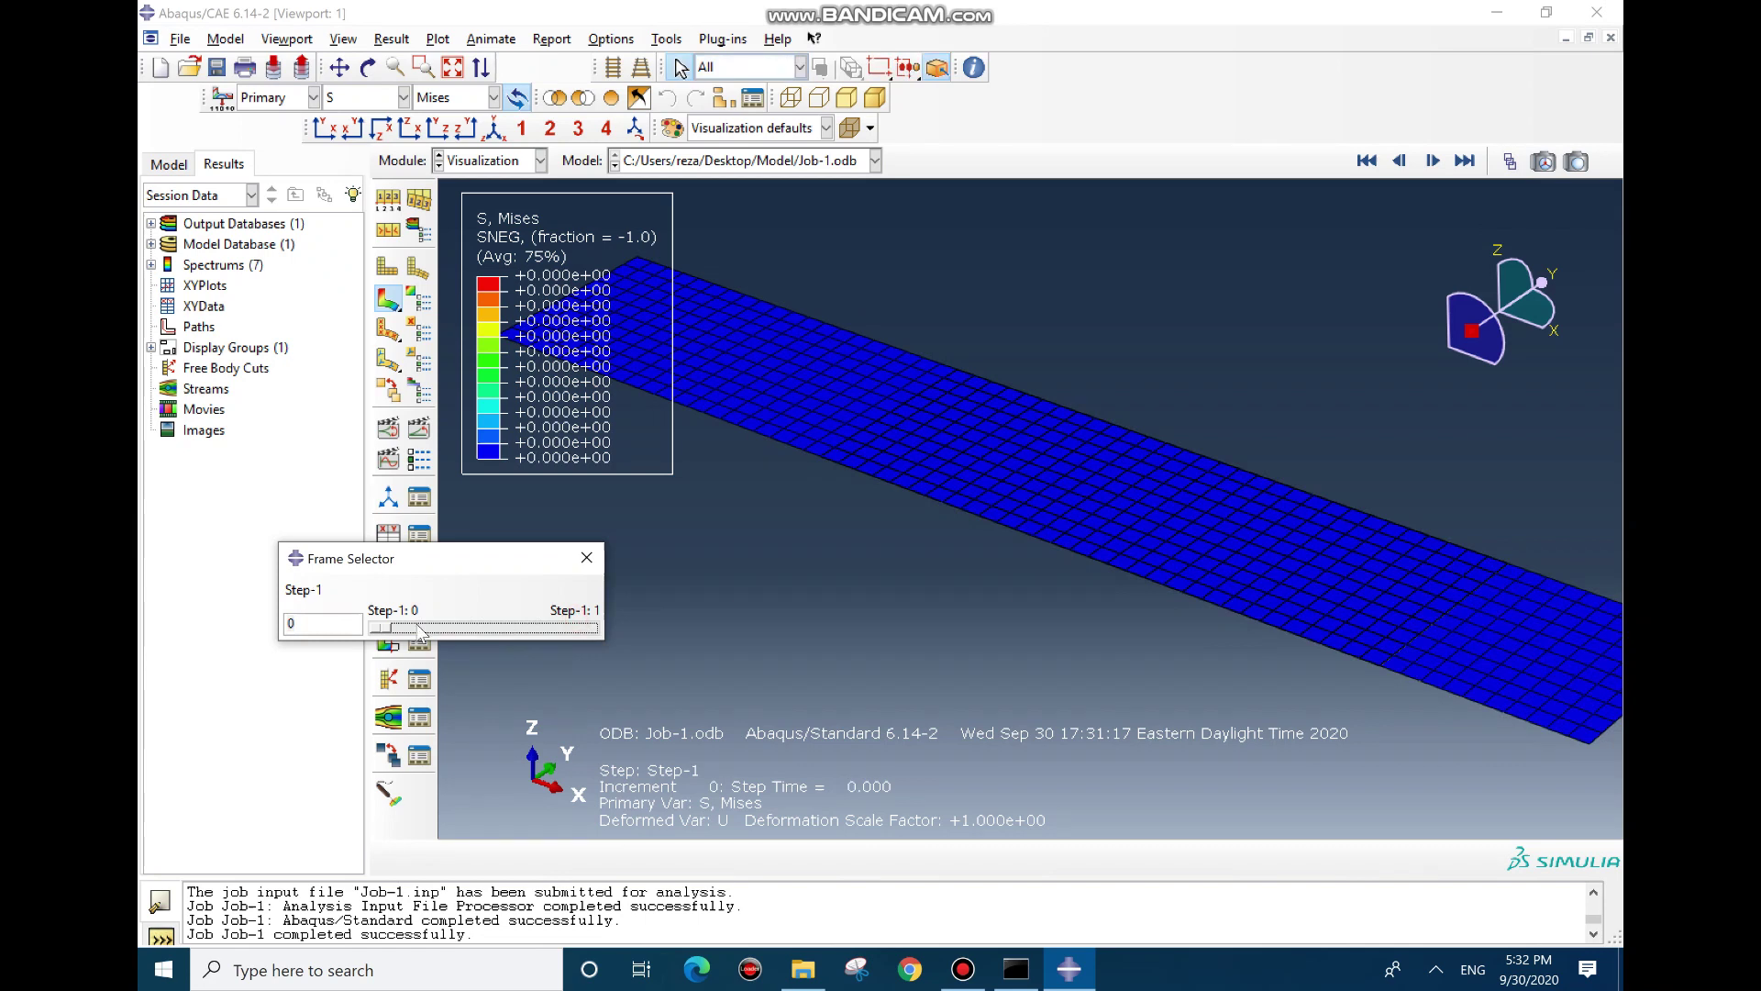
left_click_drag(383, 631, 587, 635)
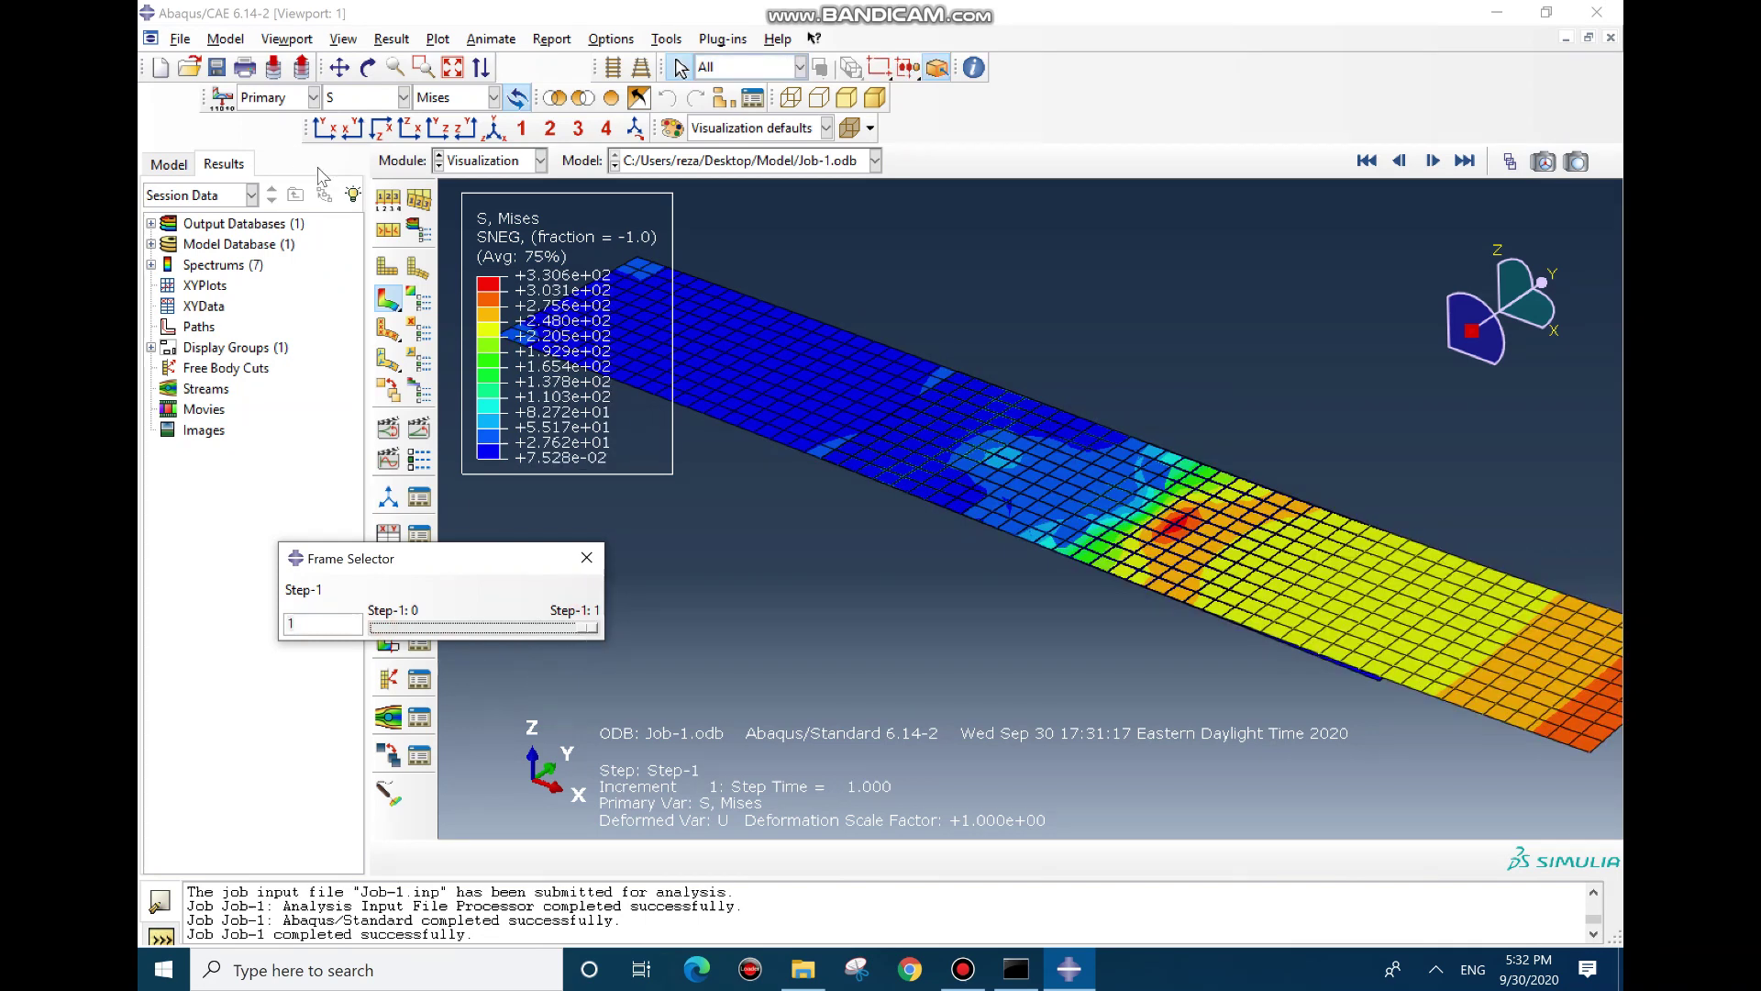
left_click(388, 201)
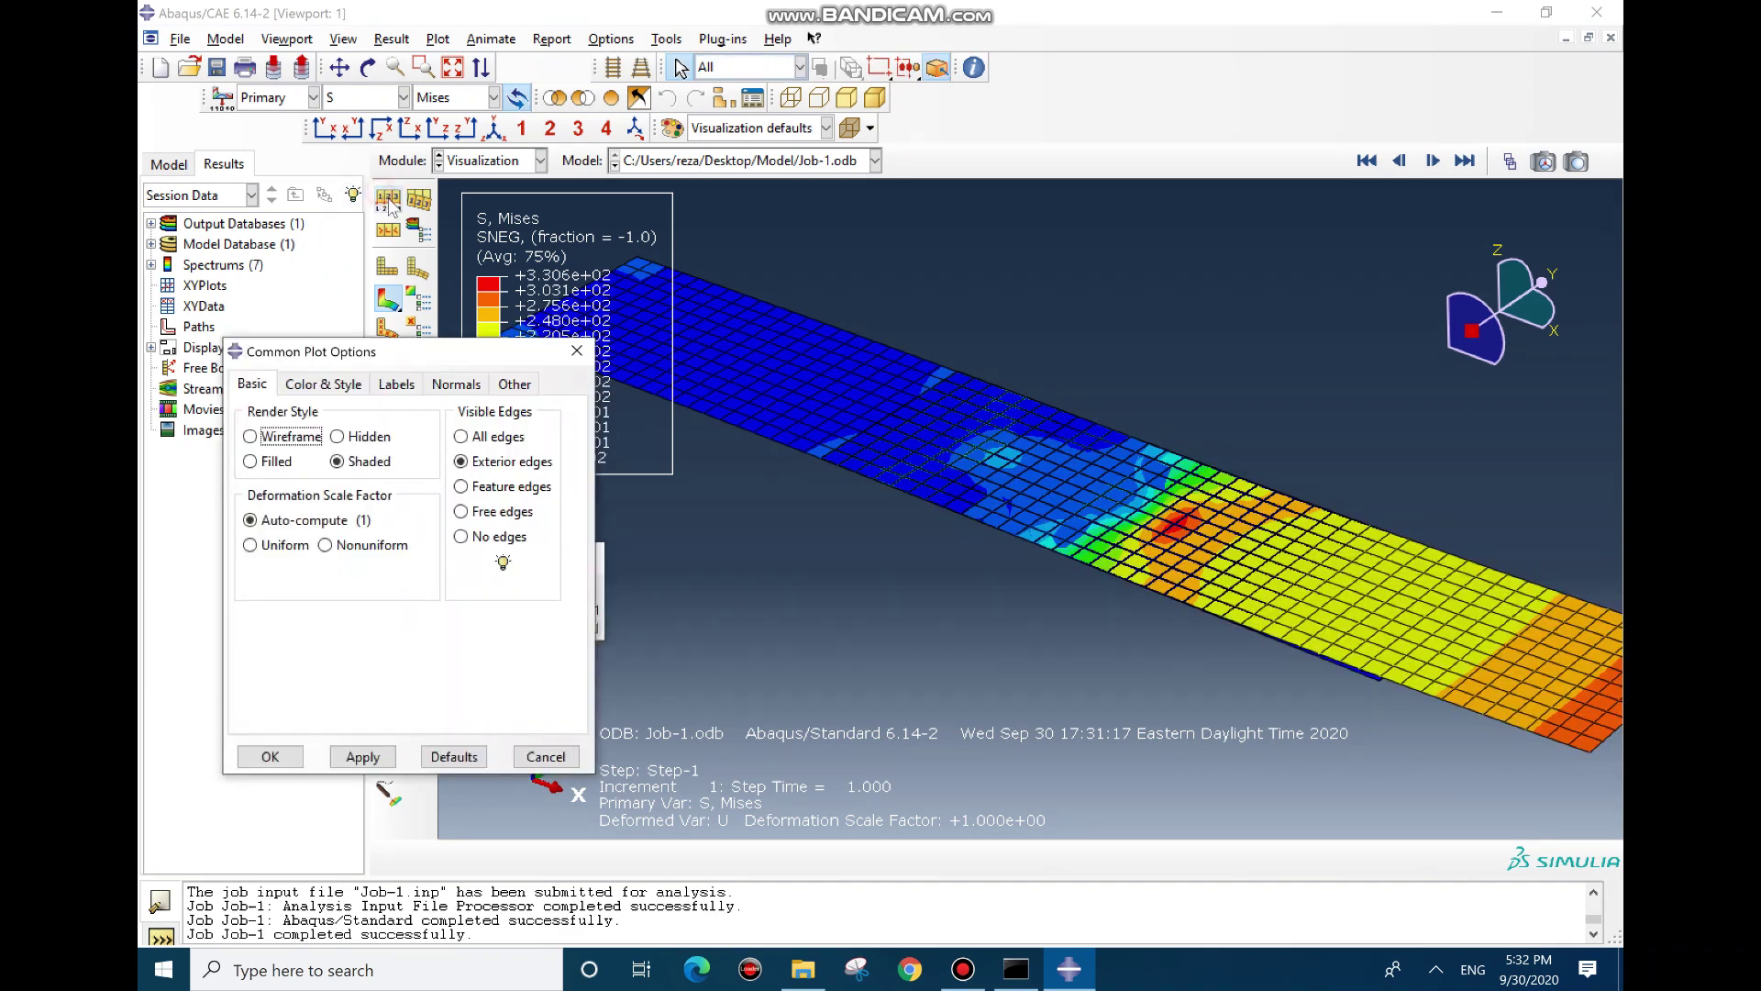
Apply a uniform deformation scale factor of 20 and rotate to see the bent plates side-on
left_click(288, 545)
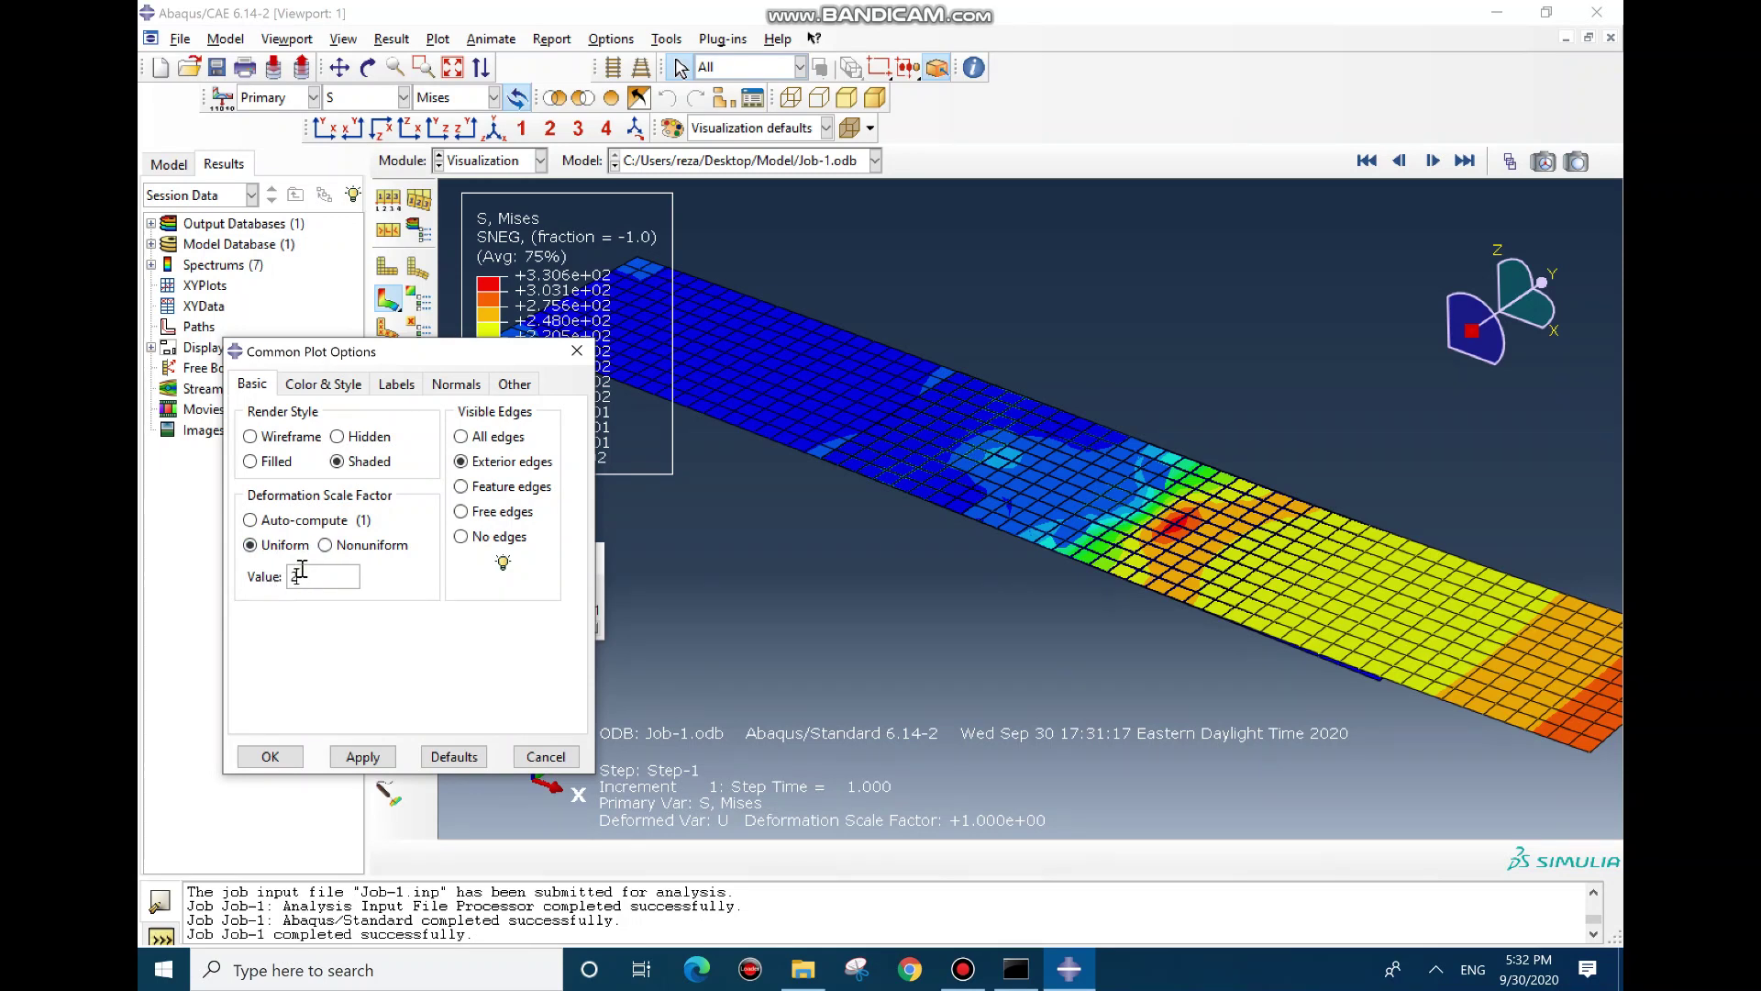
left_click(363, 757)
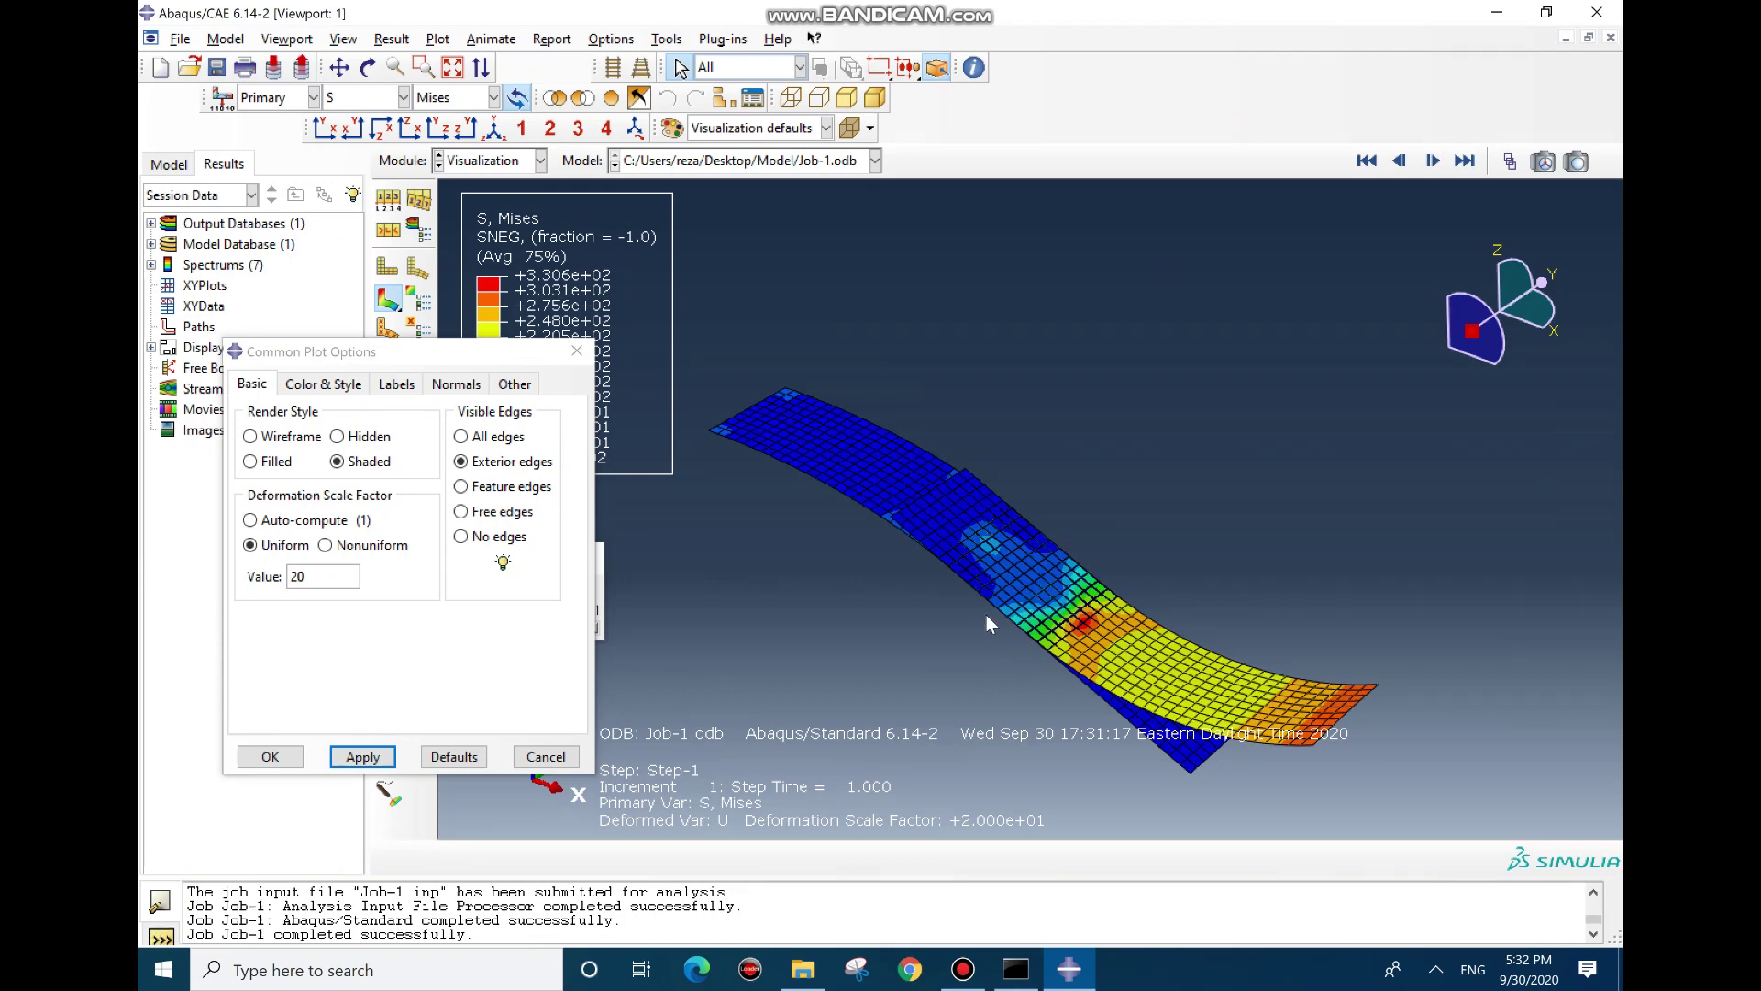
left_click_drag(987, 615, 1043, 542, "ctrl+alt")
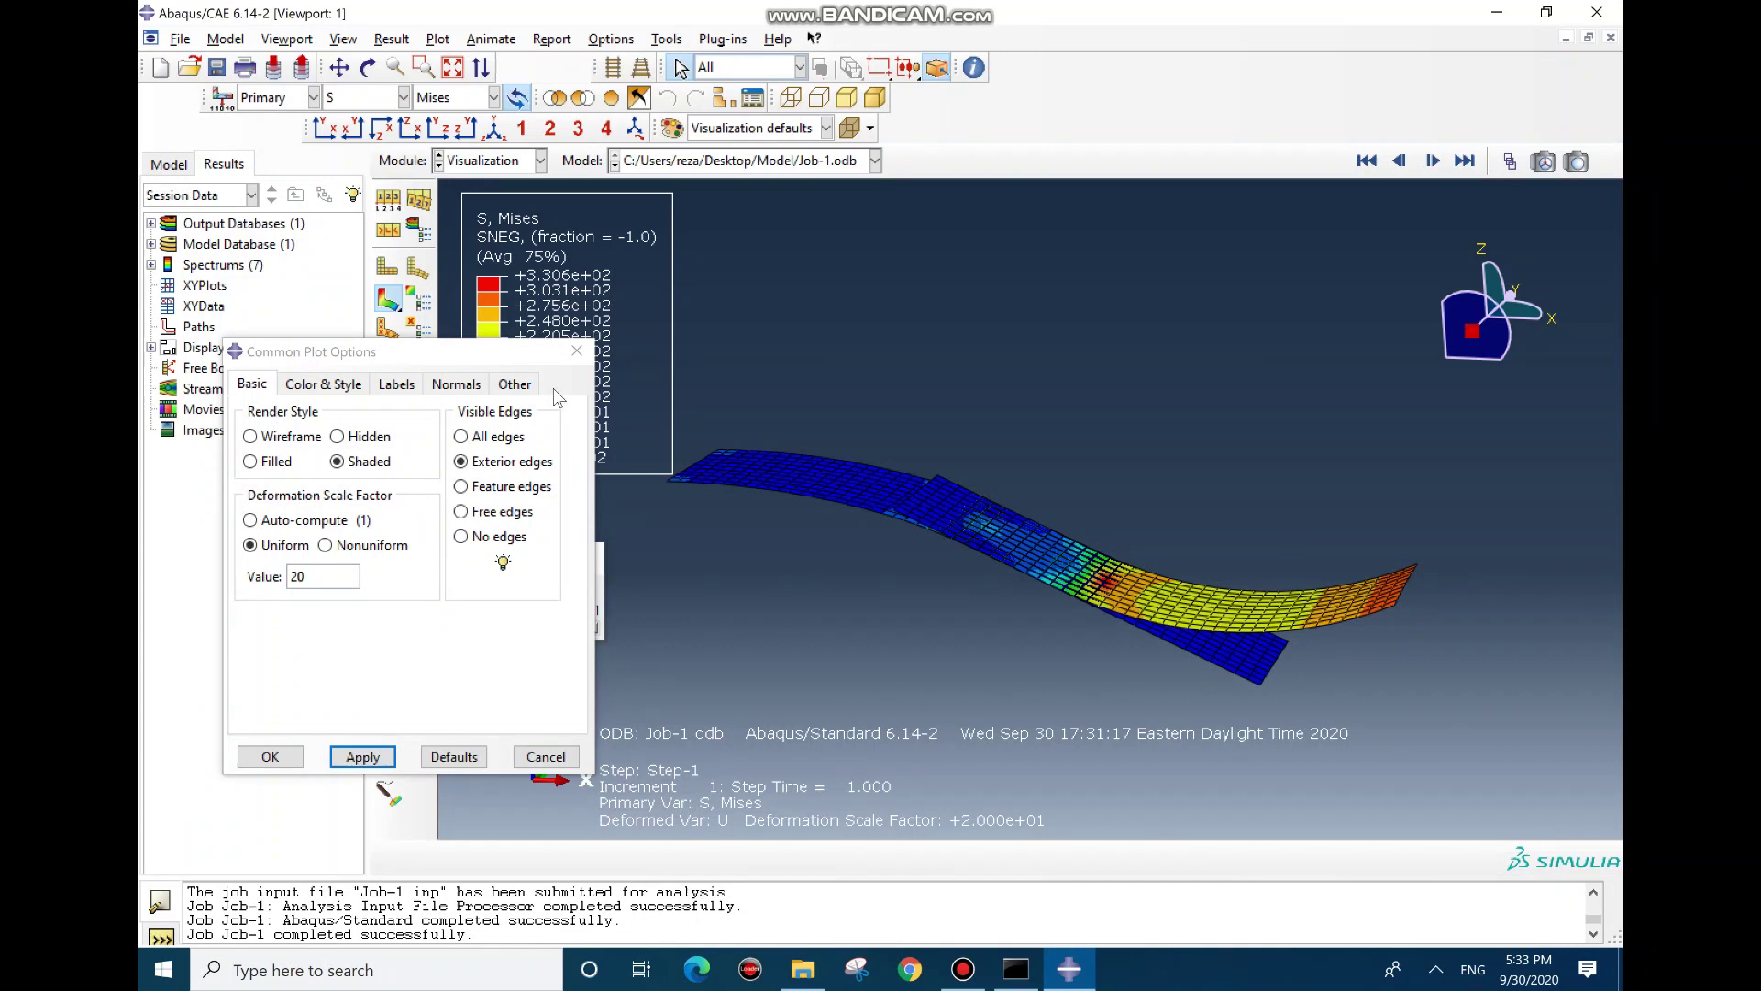
left_click(404, 97)
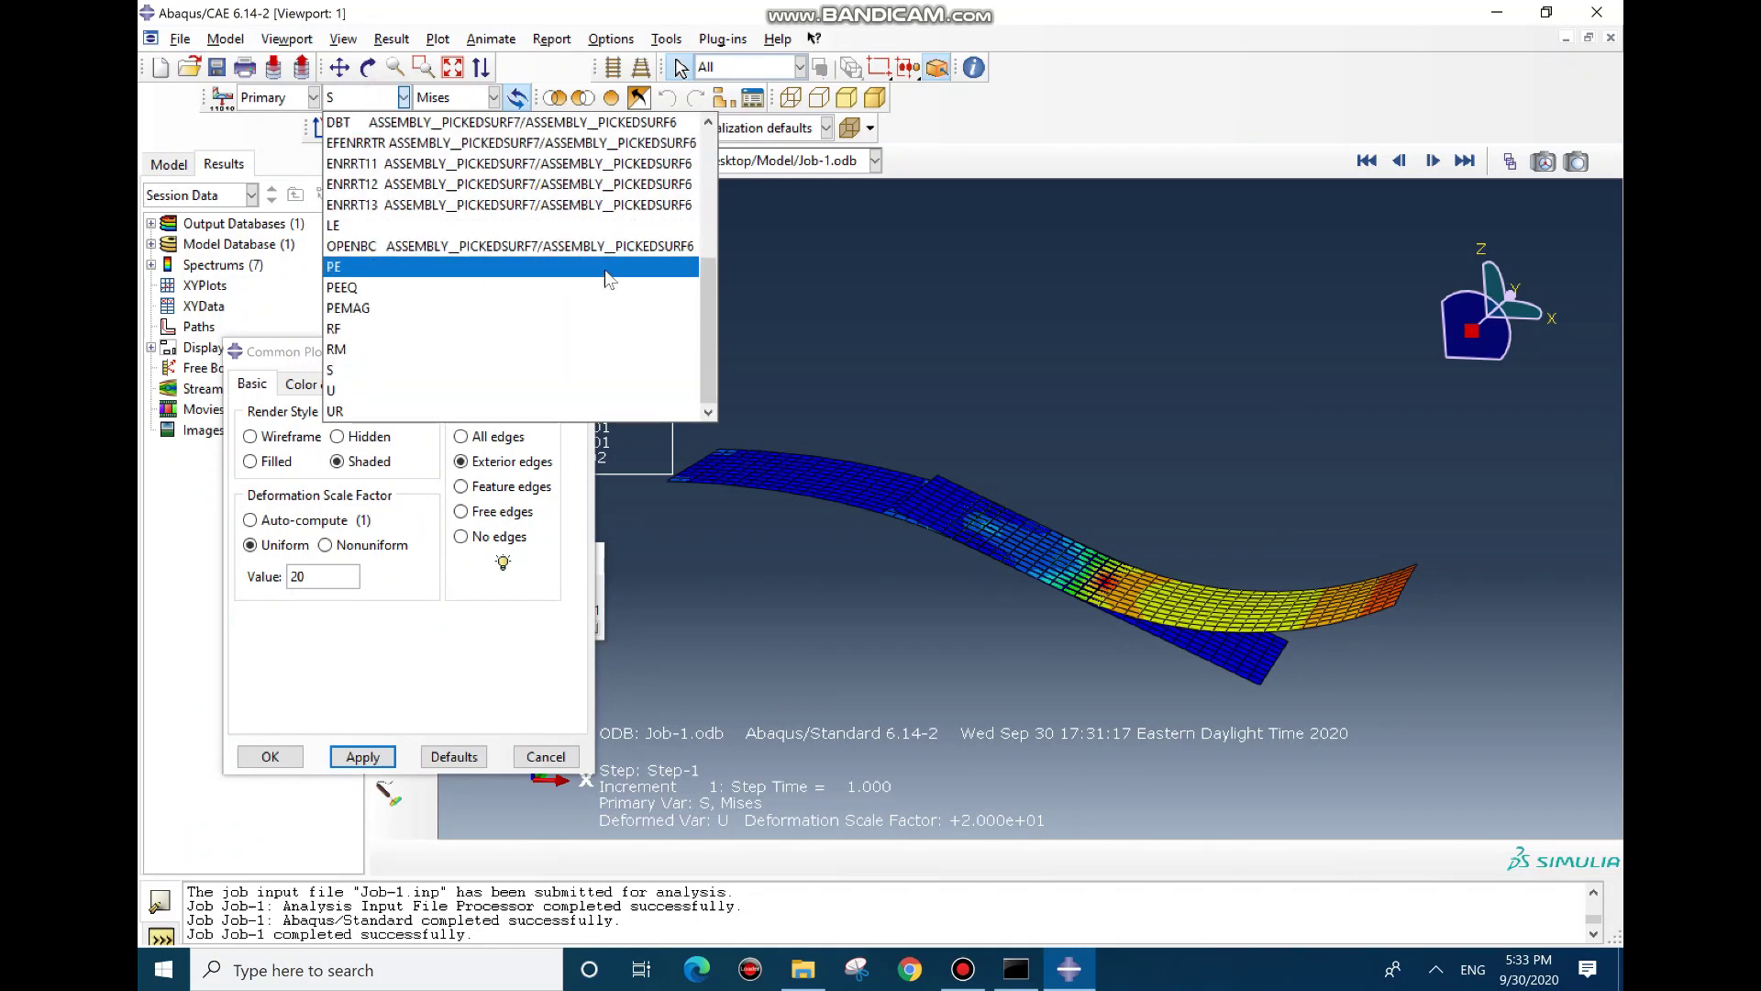
Plot the ENRRT11, ENRRT12 and ENRRT13 energy release rate outputs in turn
left_click(642, 164)
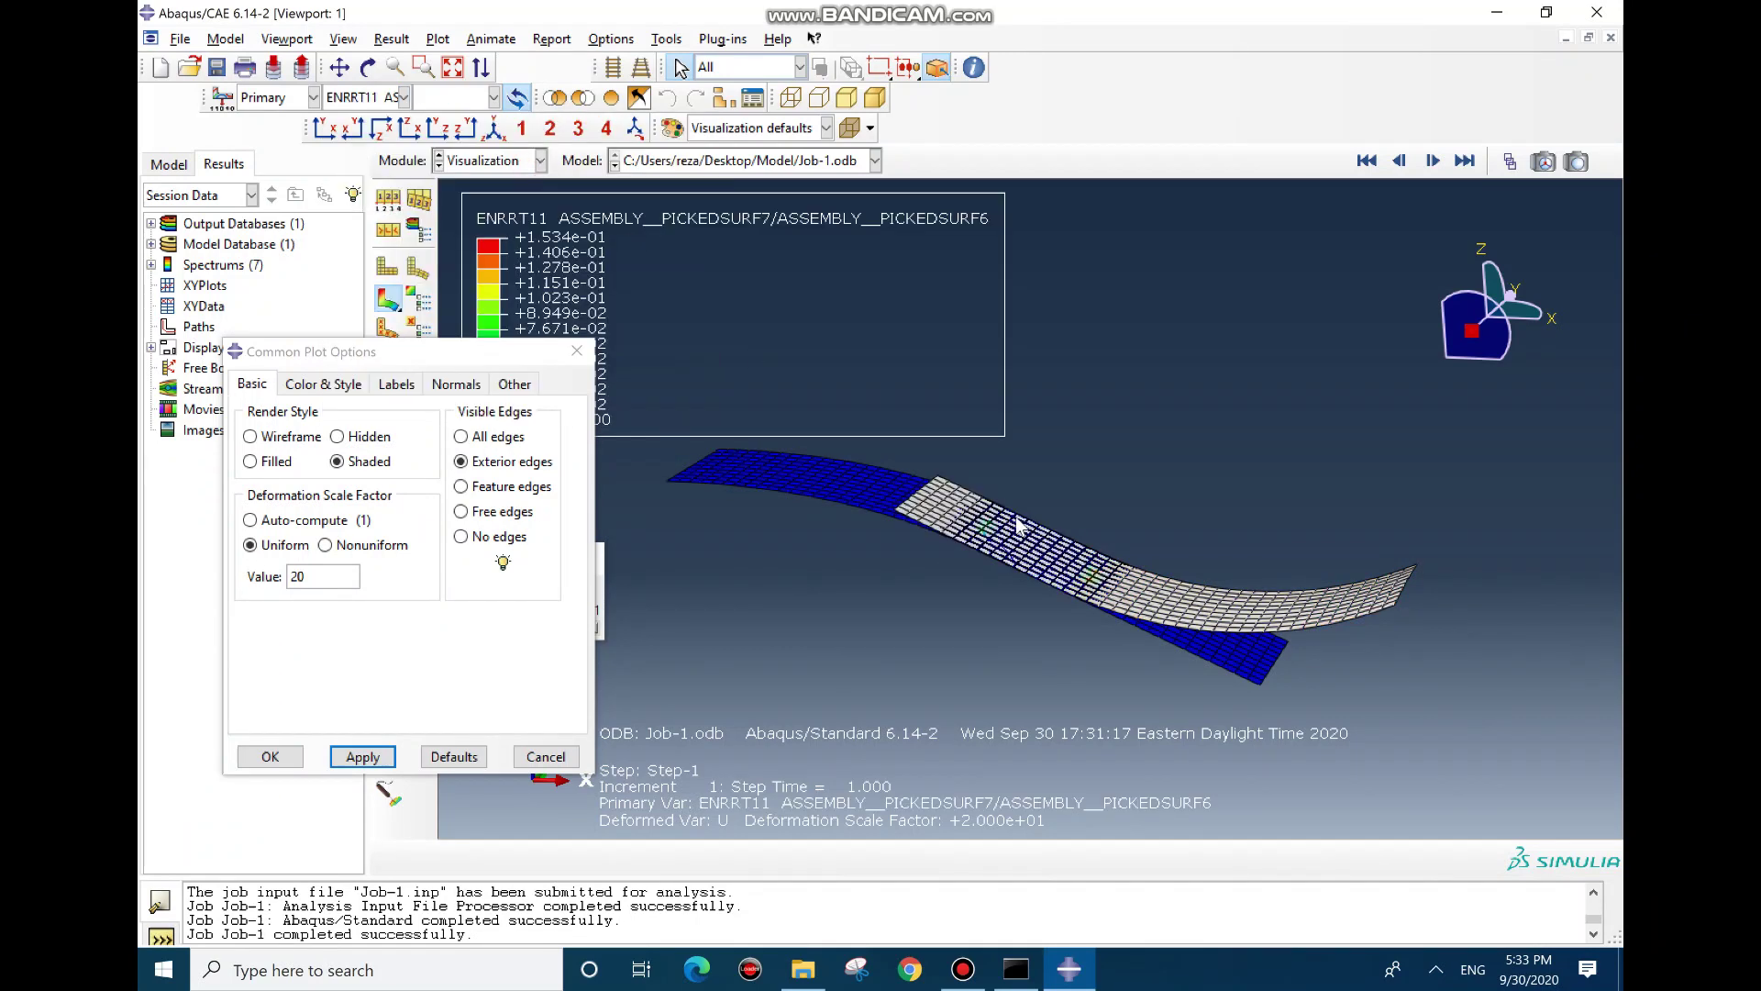
scroll(1004, 551, "down", 2)
scroll(1039, 601, "down", 1)
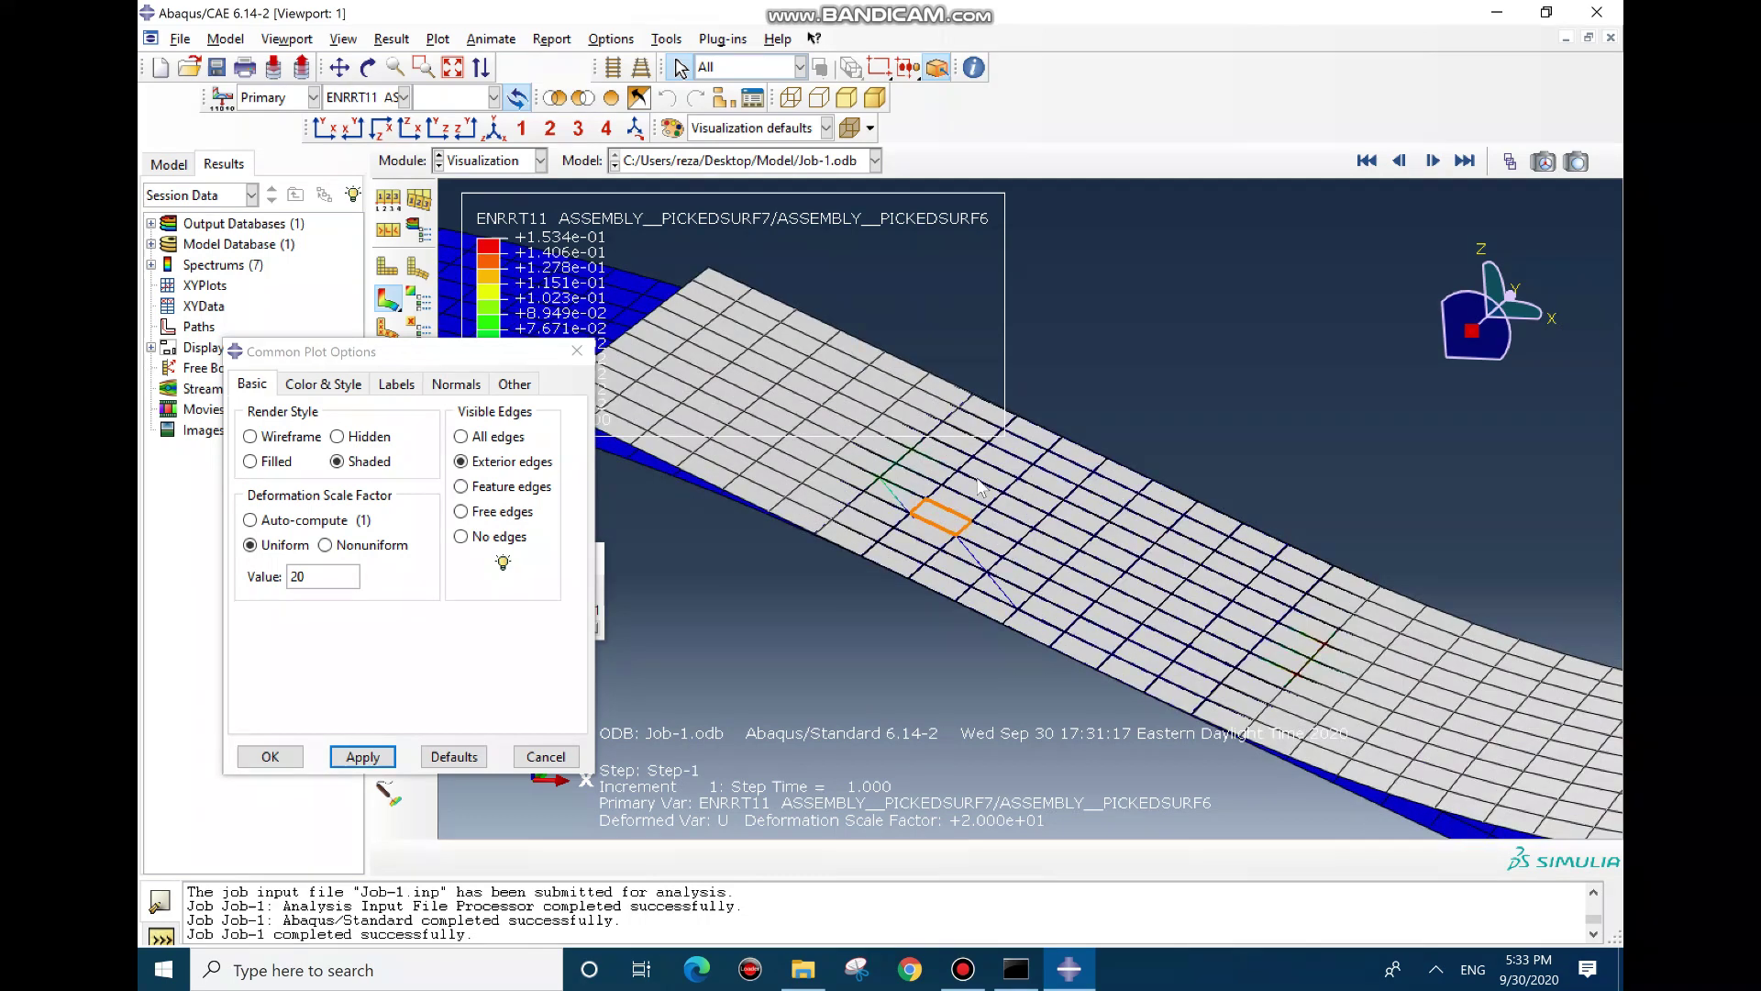
scroll(1130, 649, "down", 1)
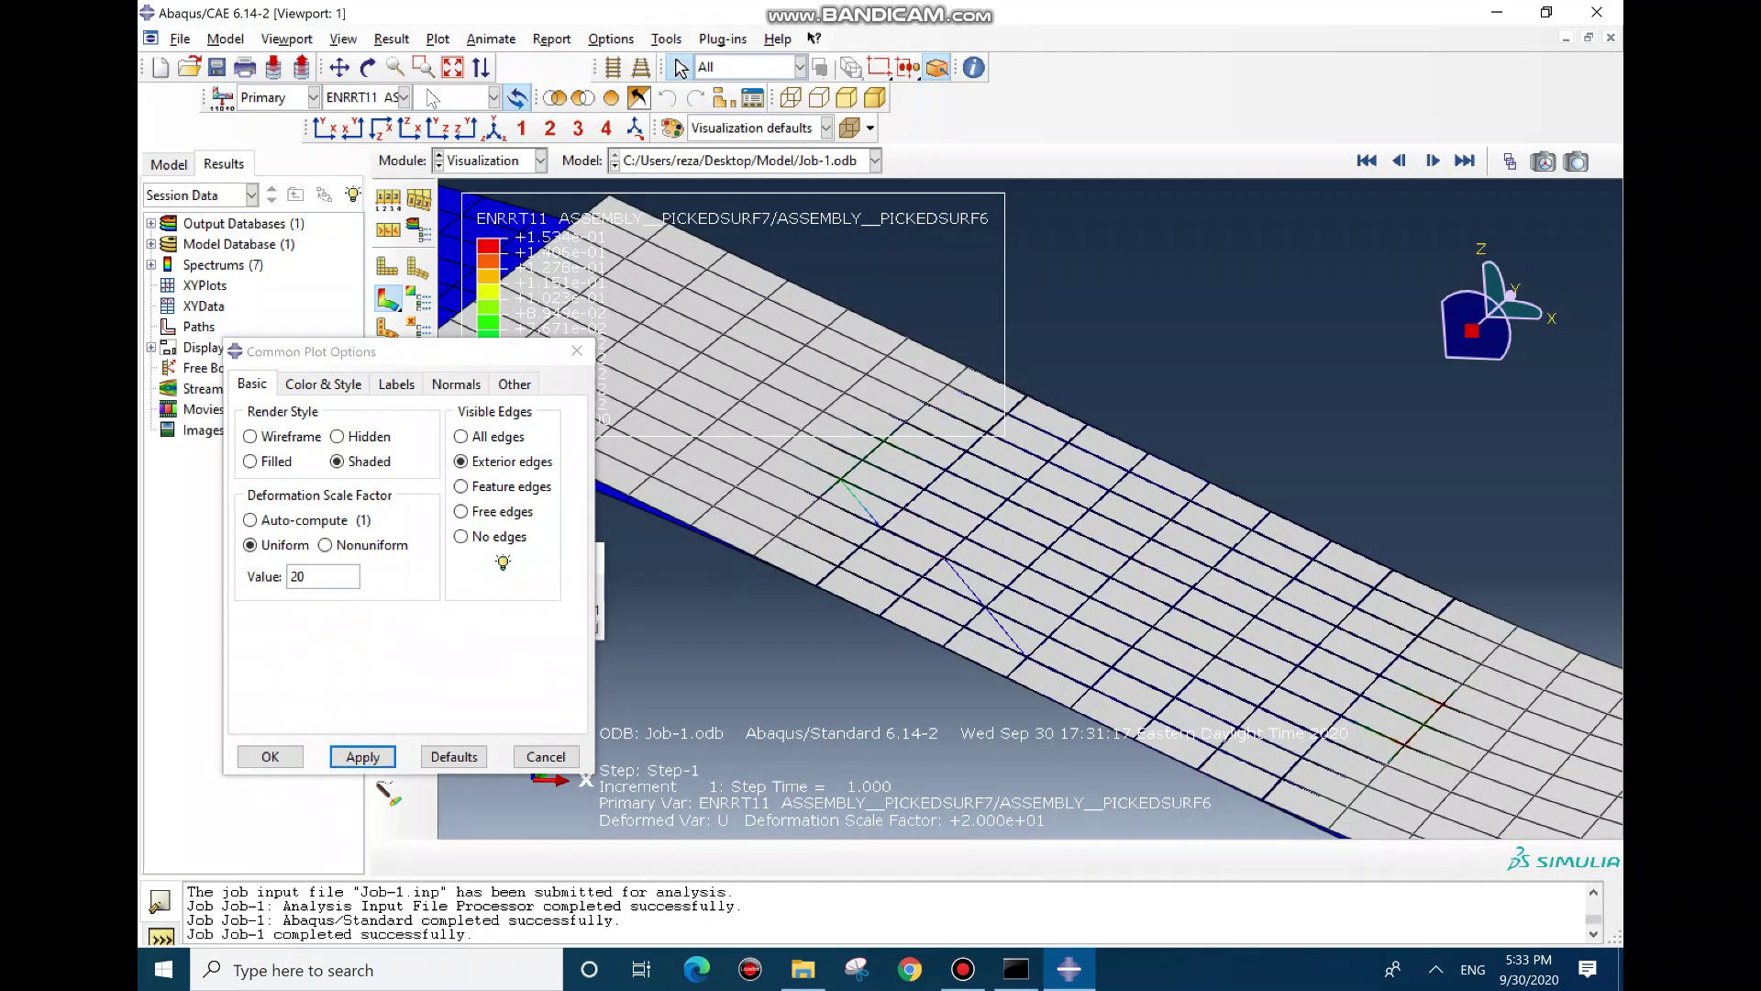
left_click(386, 103)
left_click(374, 181)
left_click(394, 99)
left_click(396, 205)
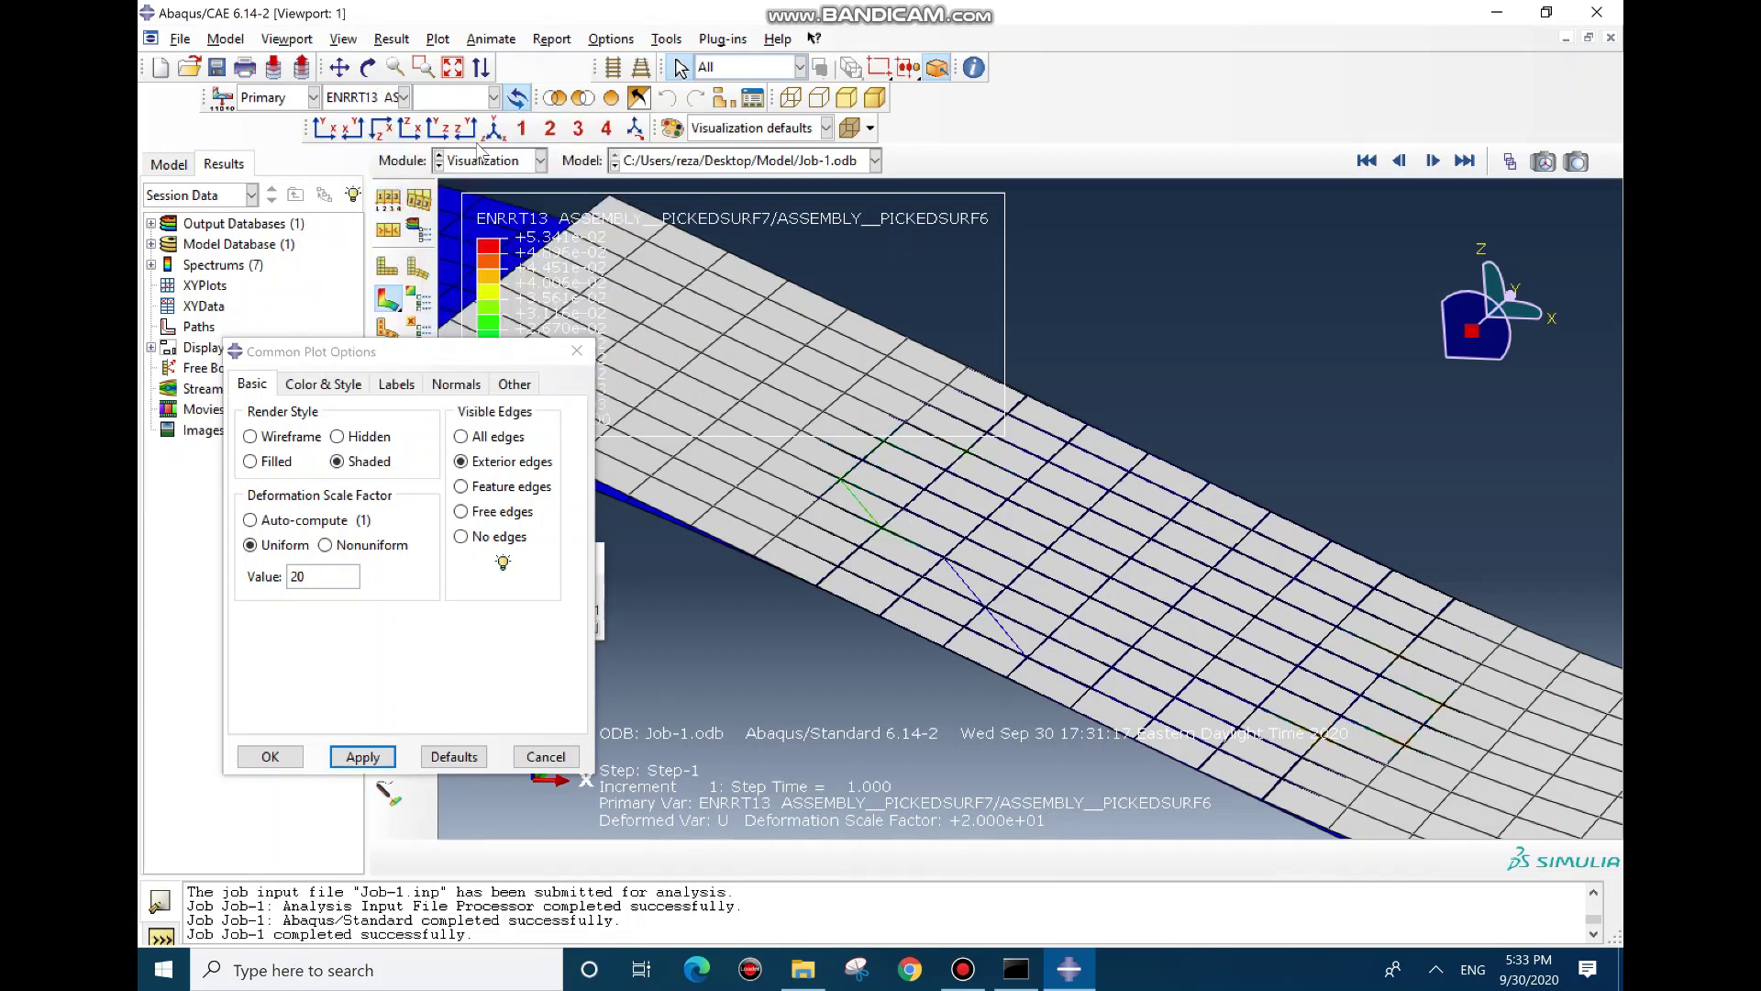
Plot the DBT crack output, close Common Plot Options, and return to S Mises stress
left_click(404, 97)
scroll(447, 276, "up", 2)
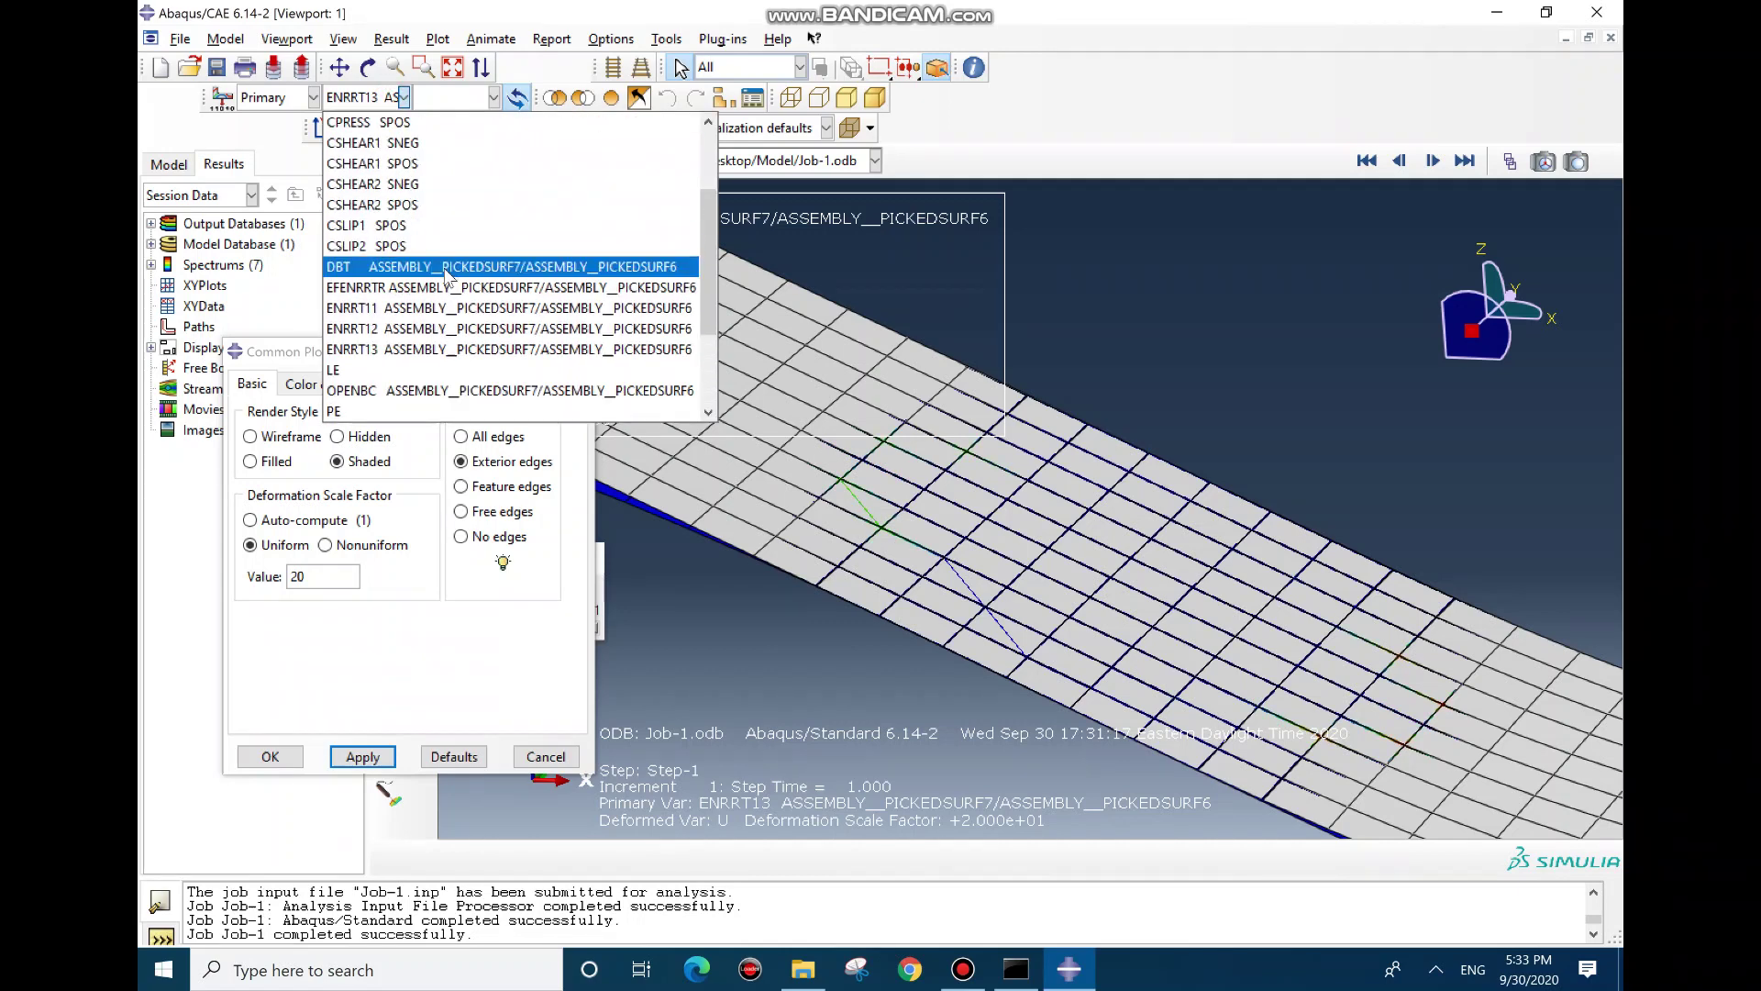
left_click(448, 266)
scroll(1001, 466, "down", 5)
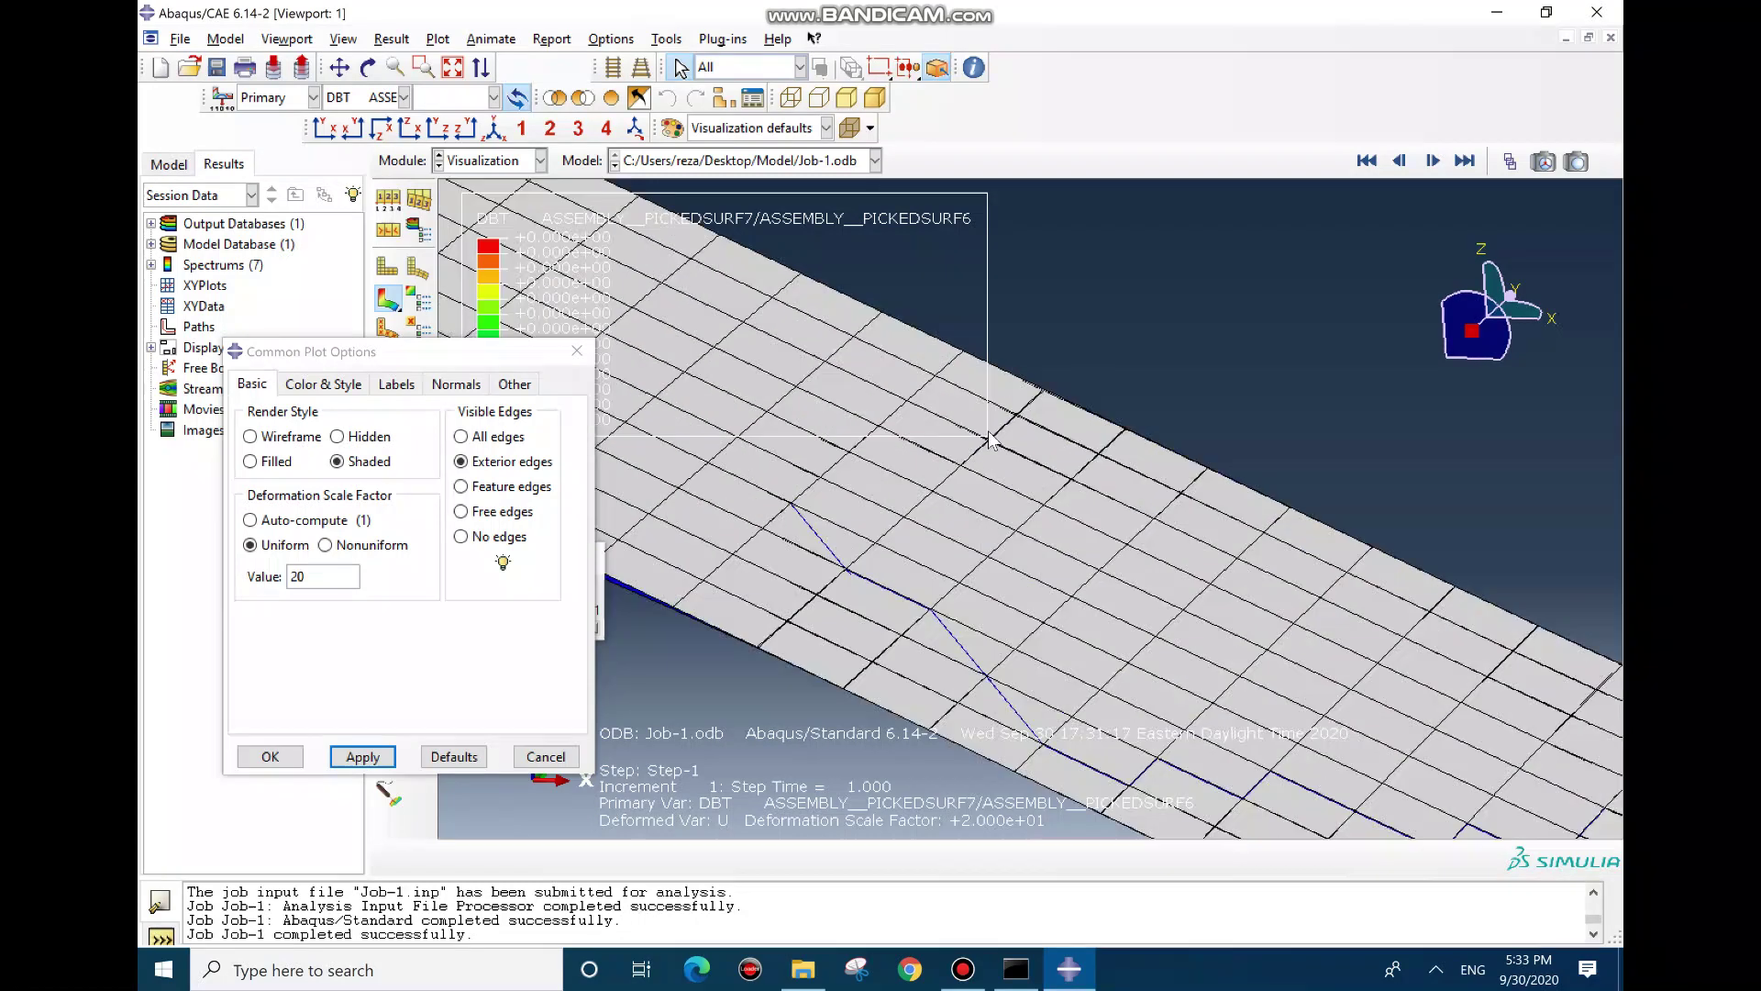
left_click(576, 352)
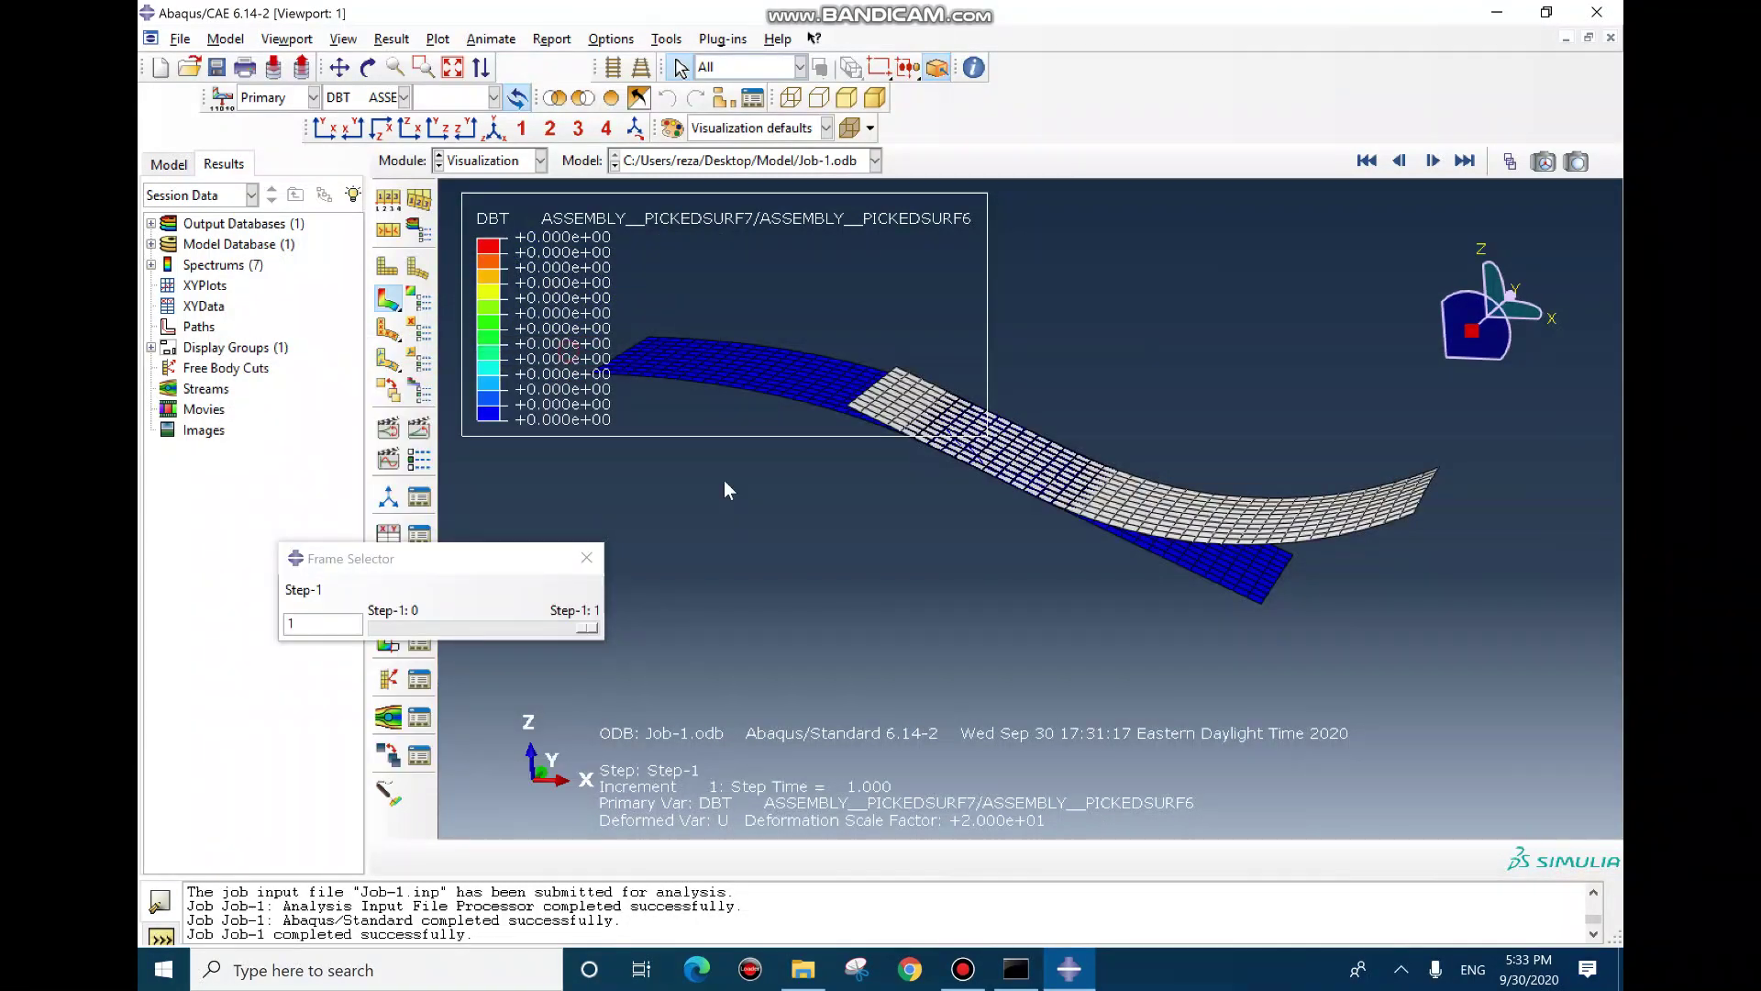
scroll(922, 486, "down", 2)
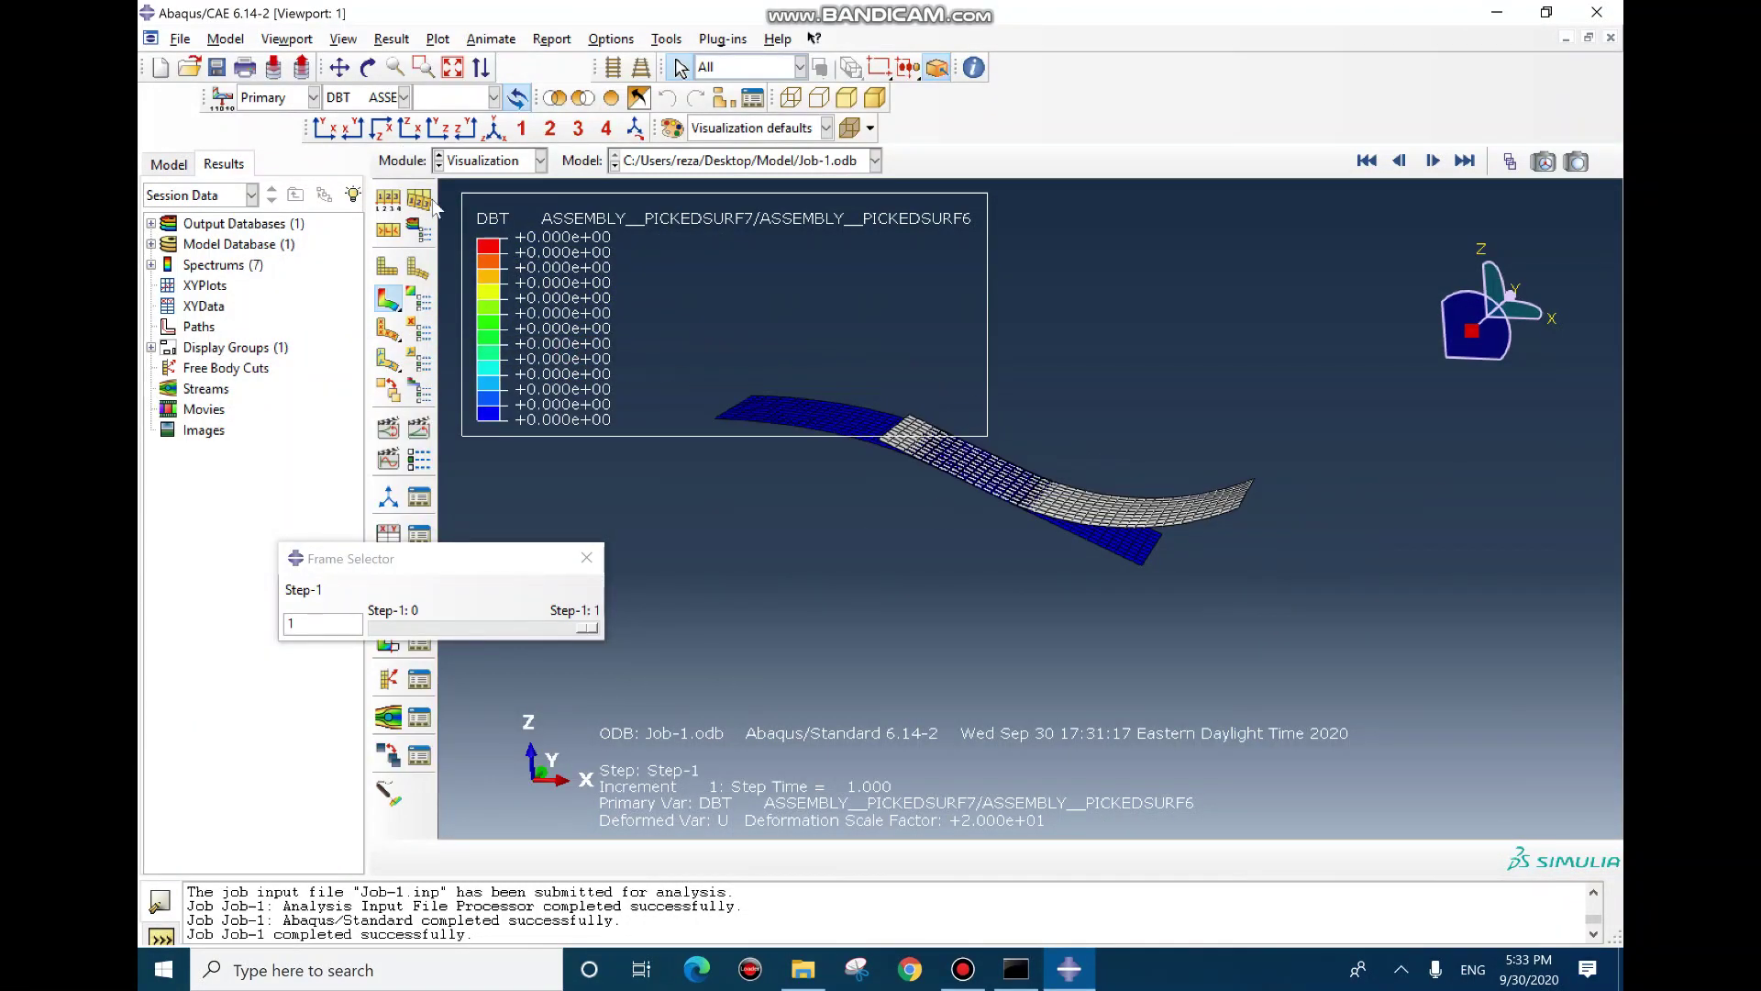
left_click(402, 98)
scroll(365, 404, "up", 2)
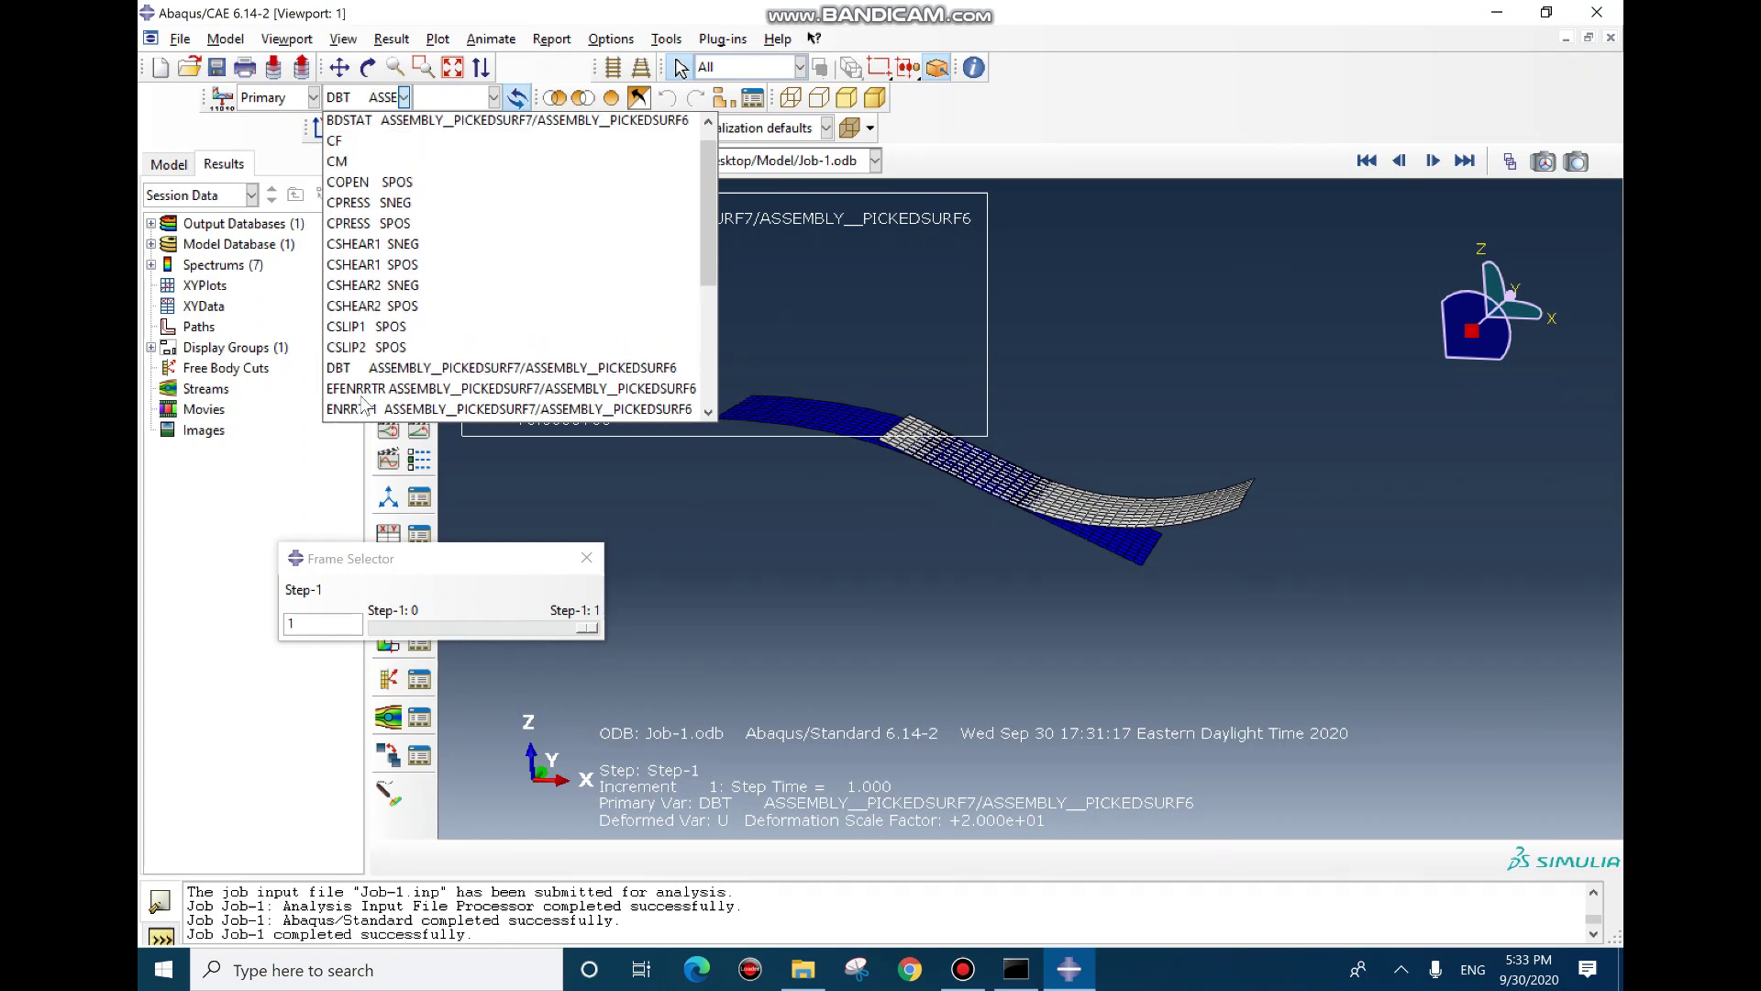
scroll(432, 257, "down", 4)
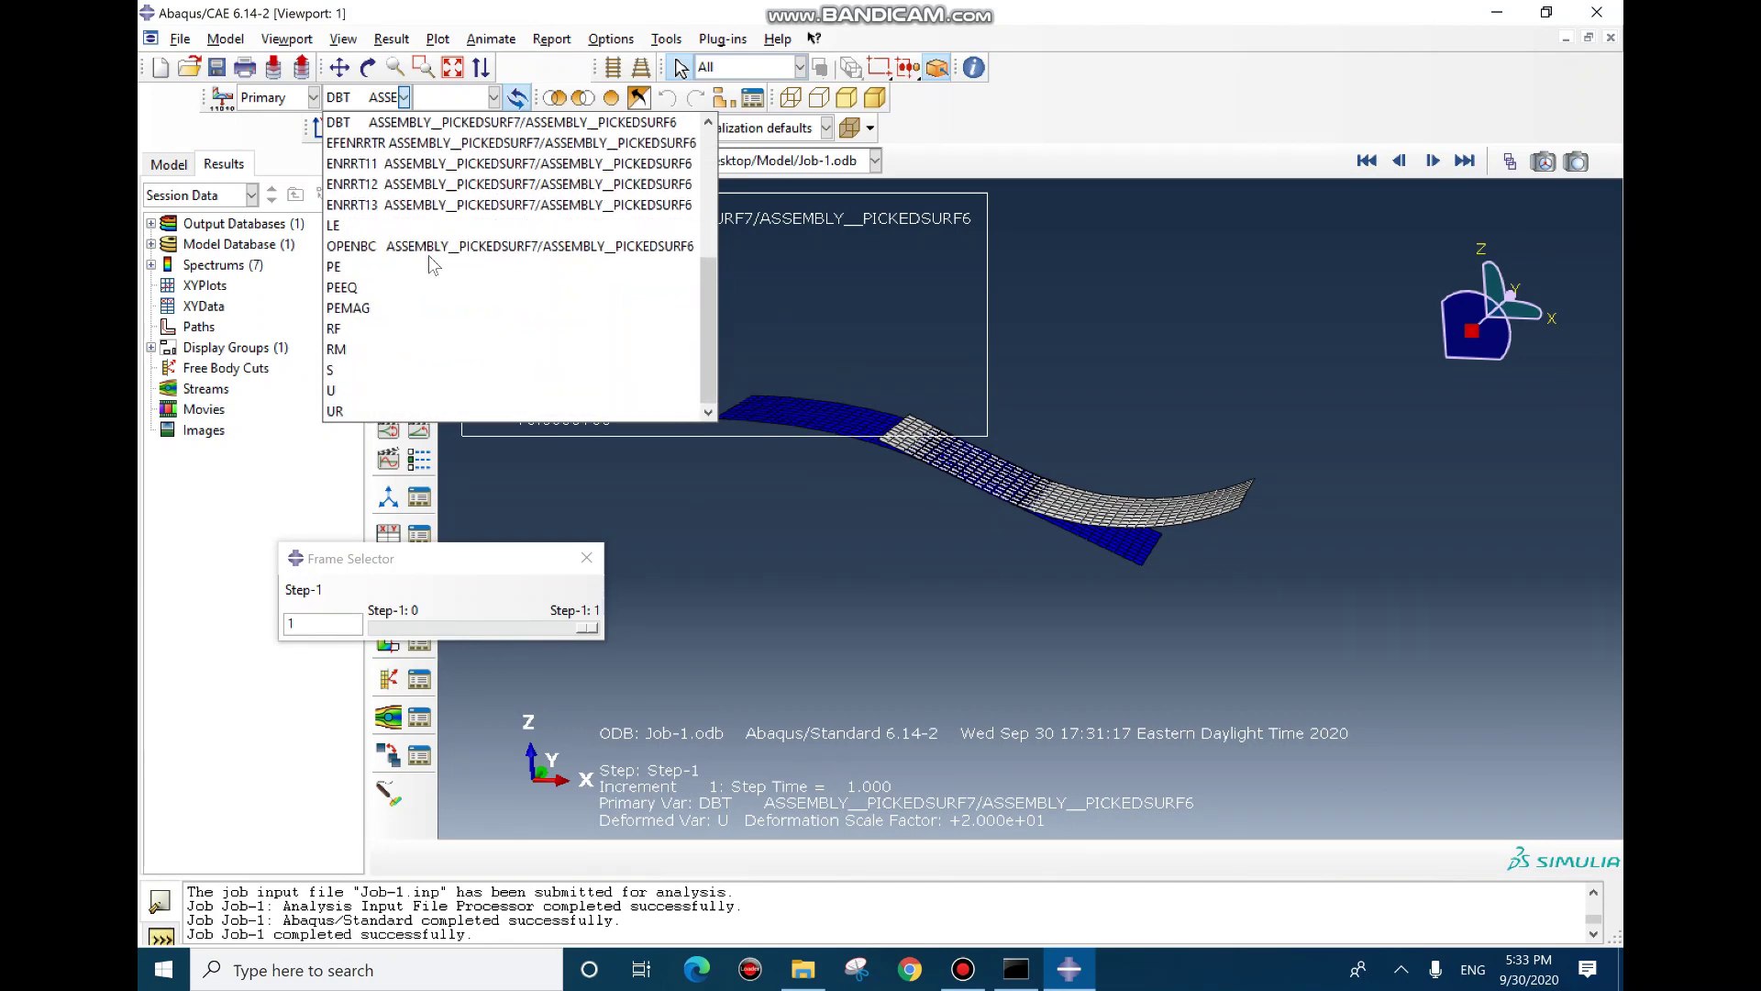
left_click(455, 370)
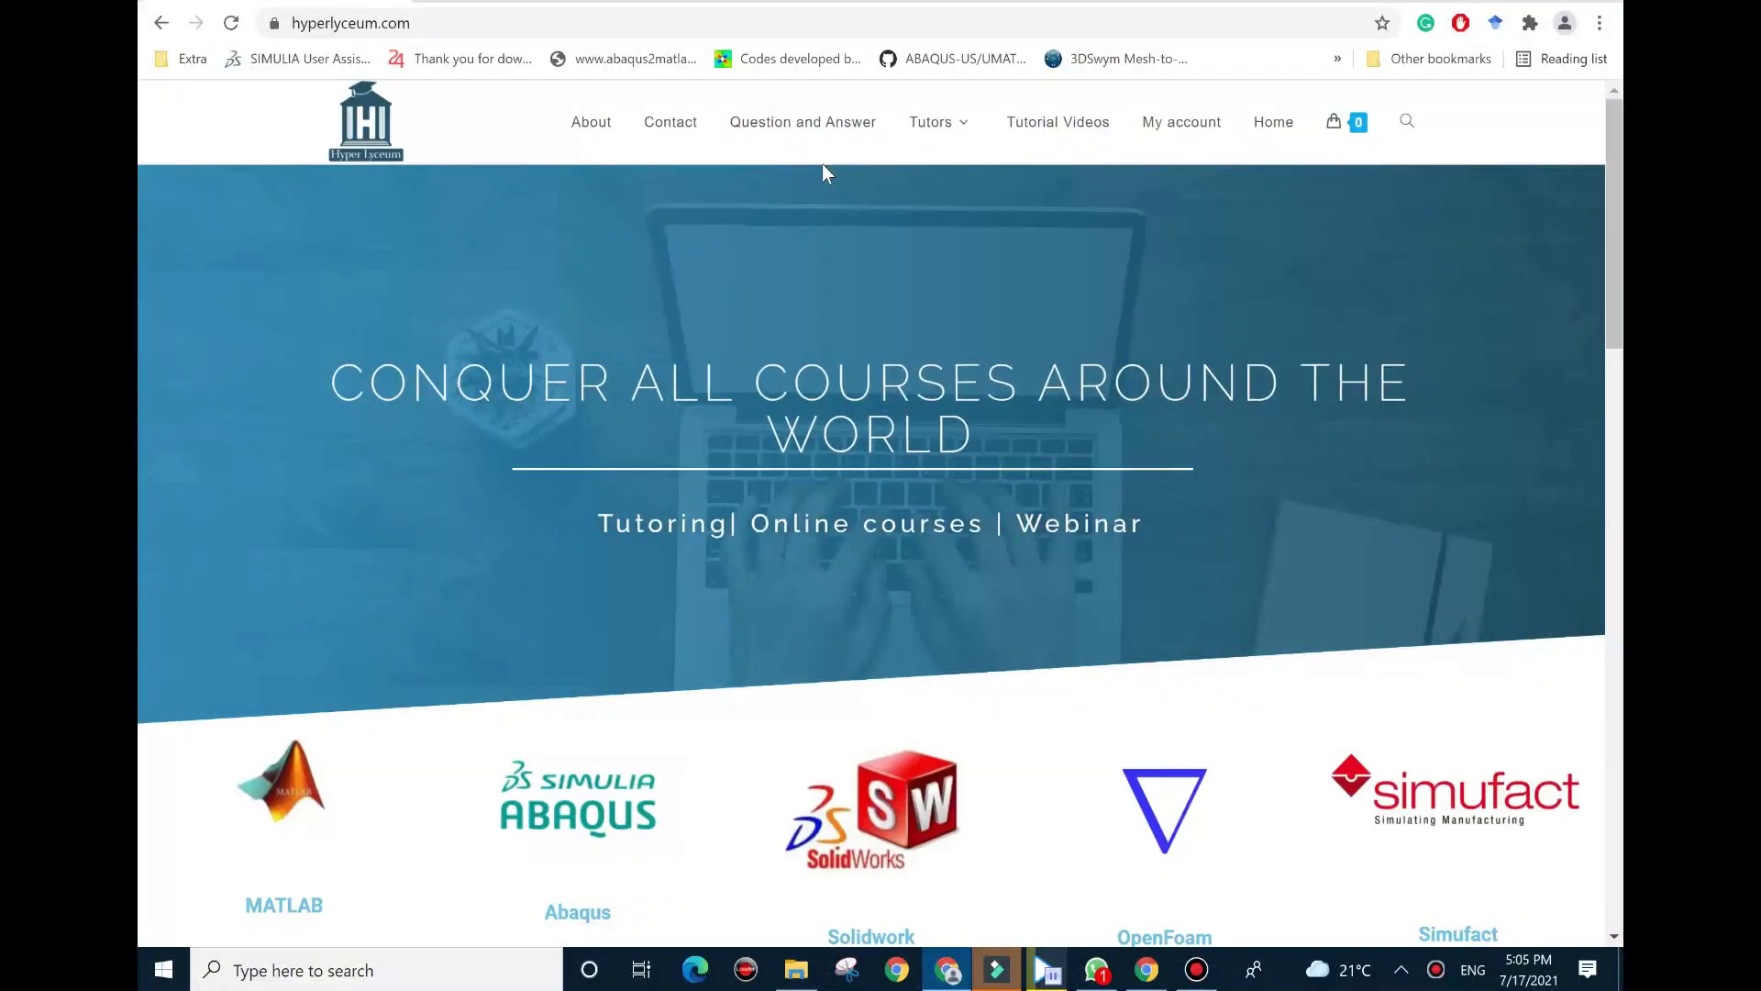
Open the first tutor's profile from the Tutors menu on hyperlyceum.com and scroll to skills and contact details
mouse_move(932, 142)
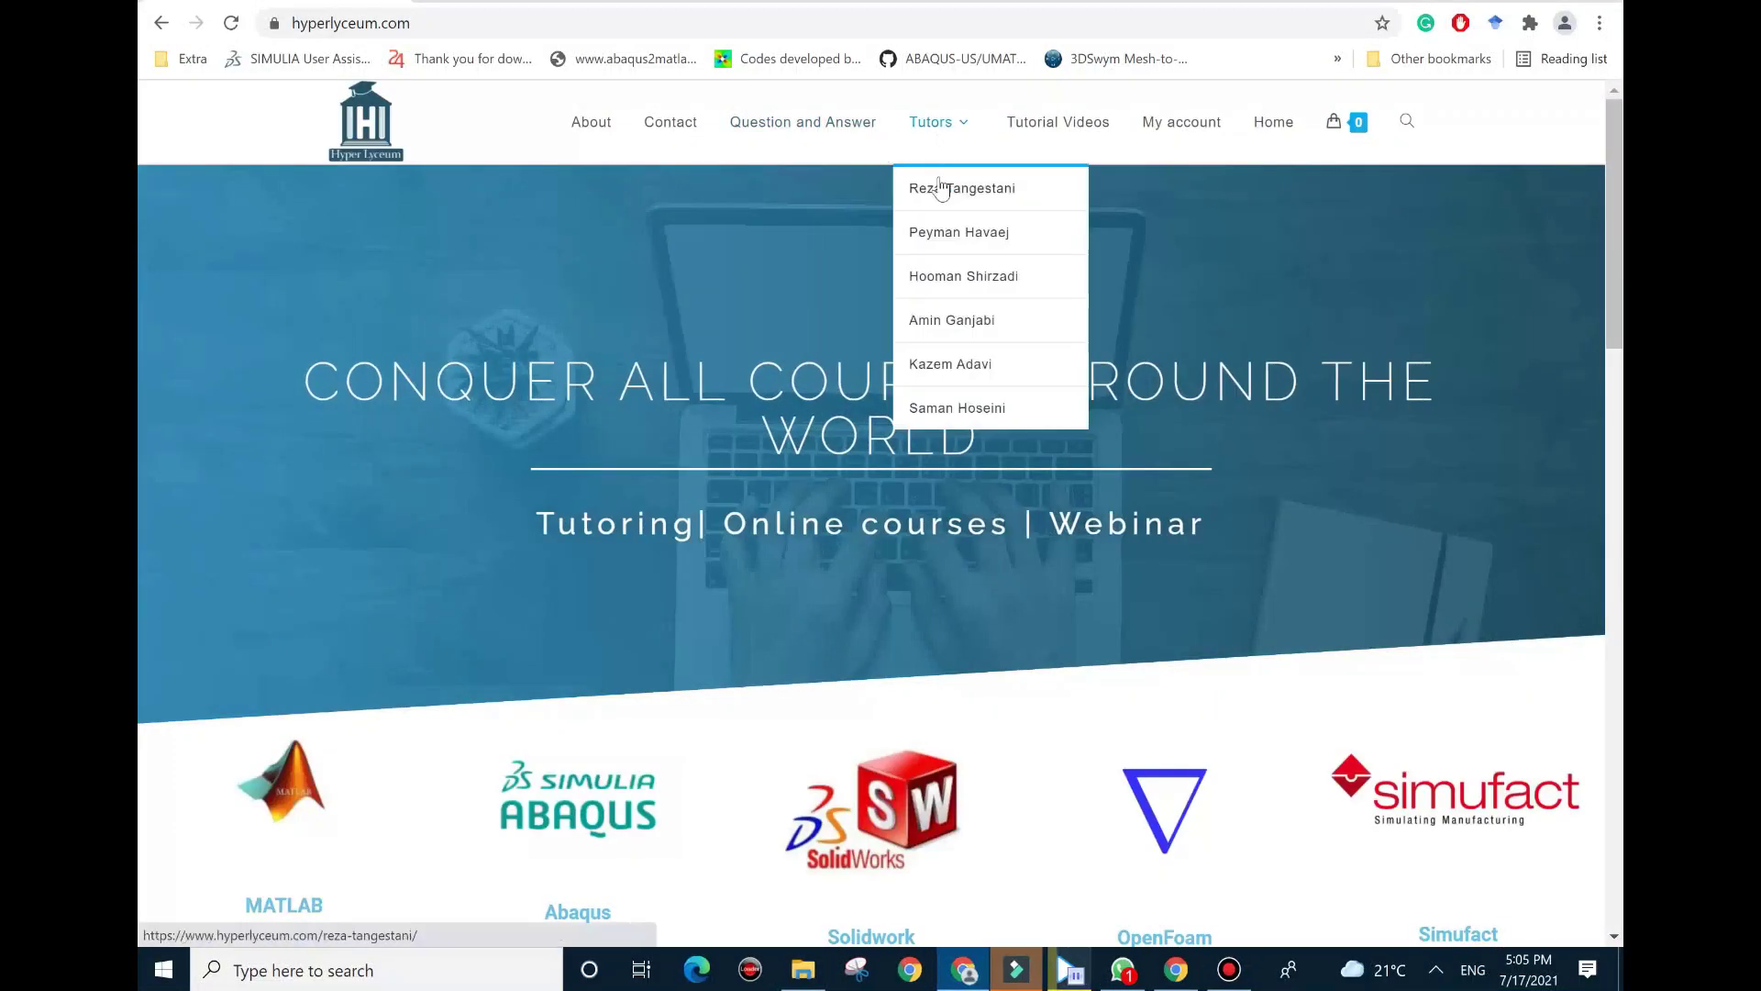
left_click(942, 190)
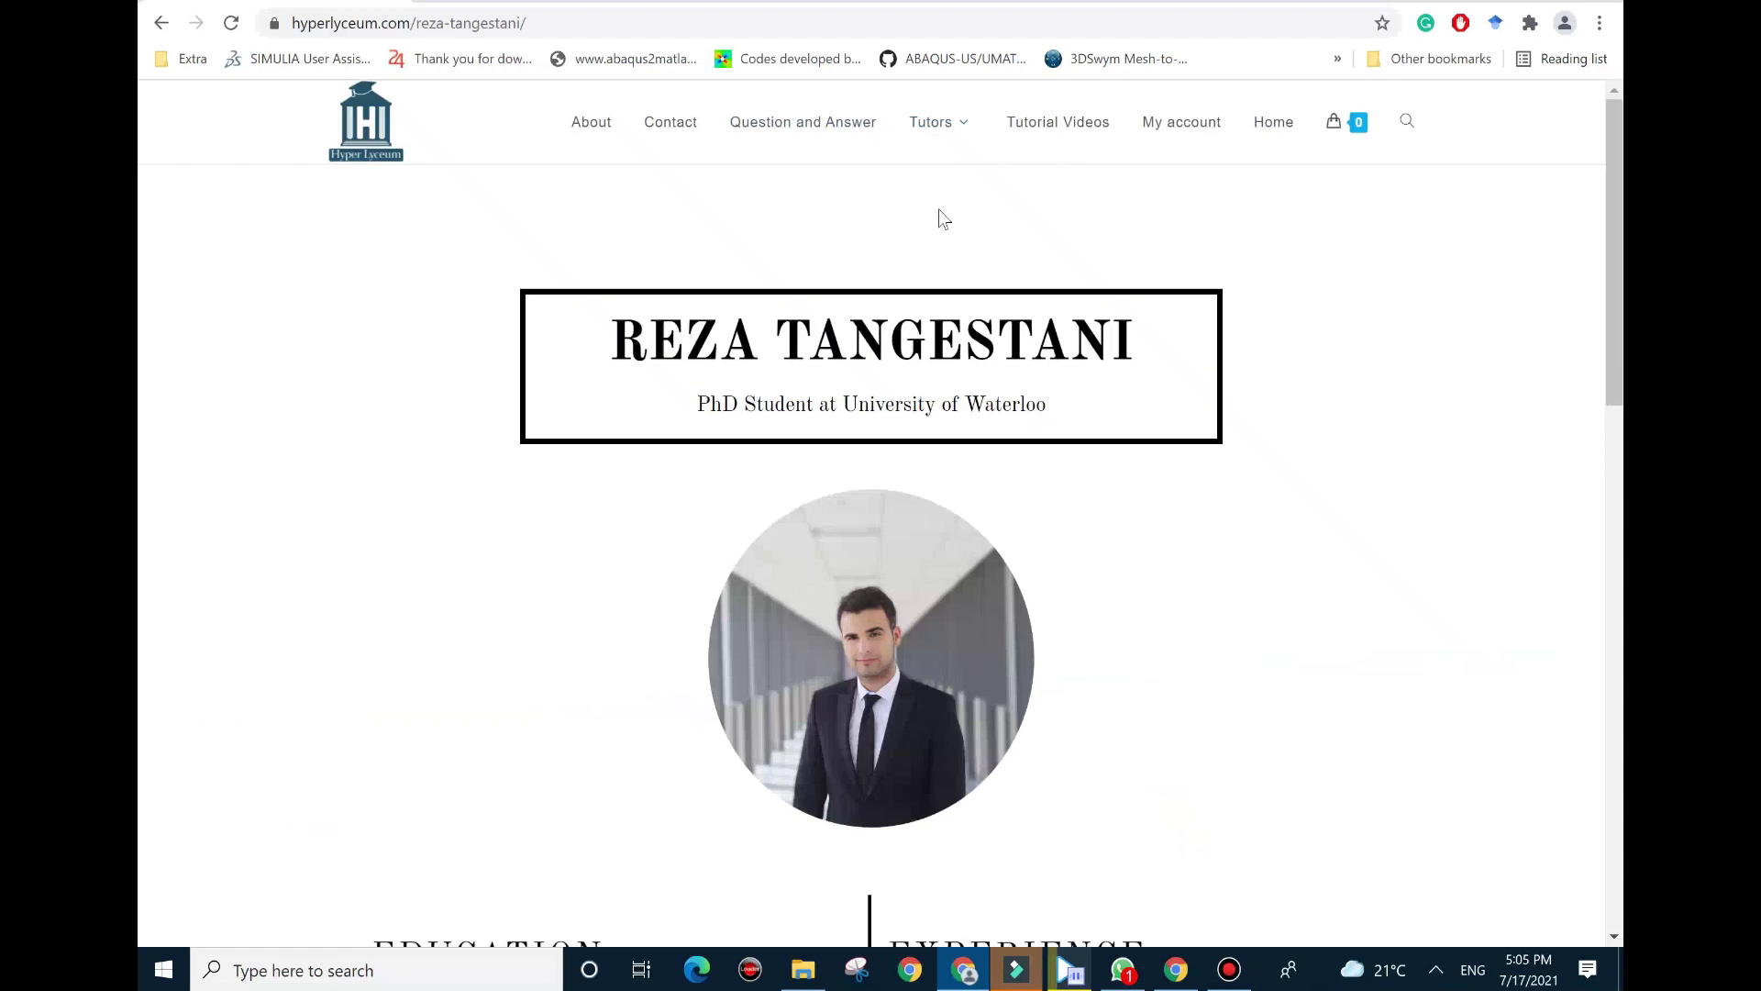
scroll(939, 236, "down", 4)
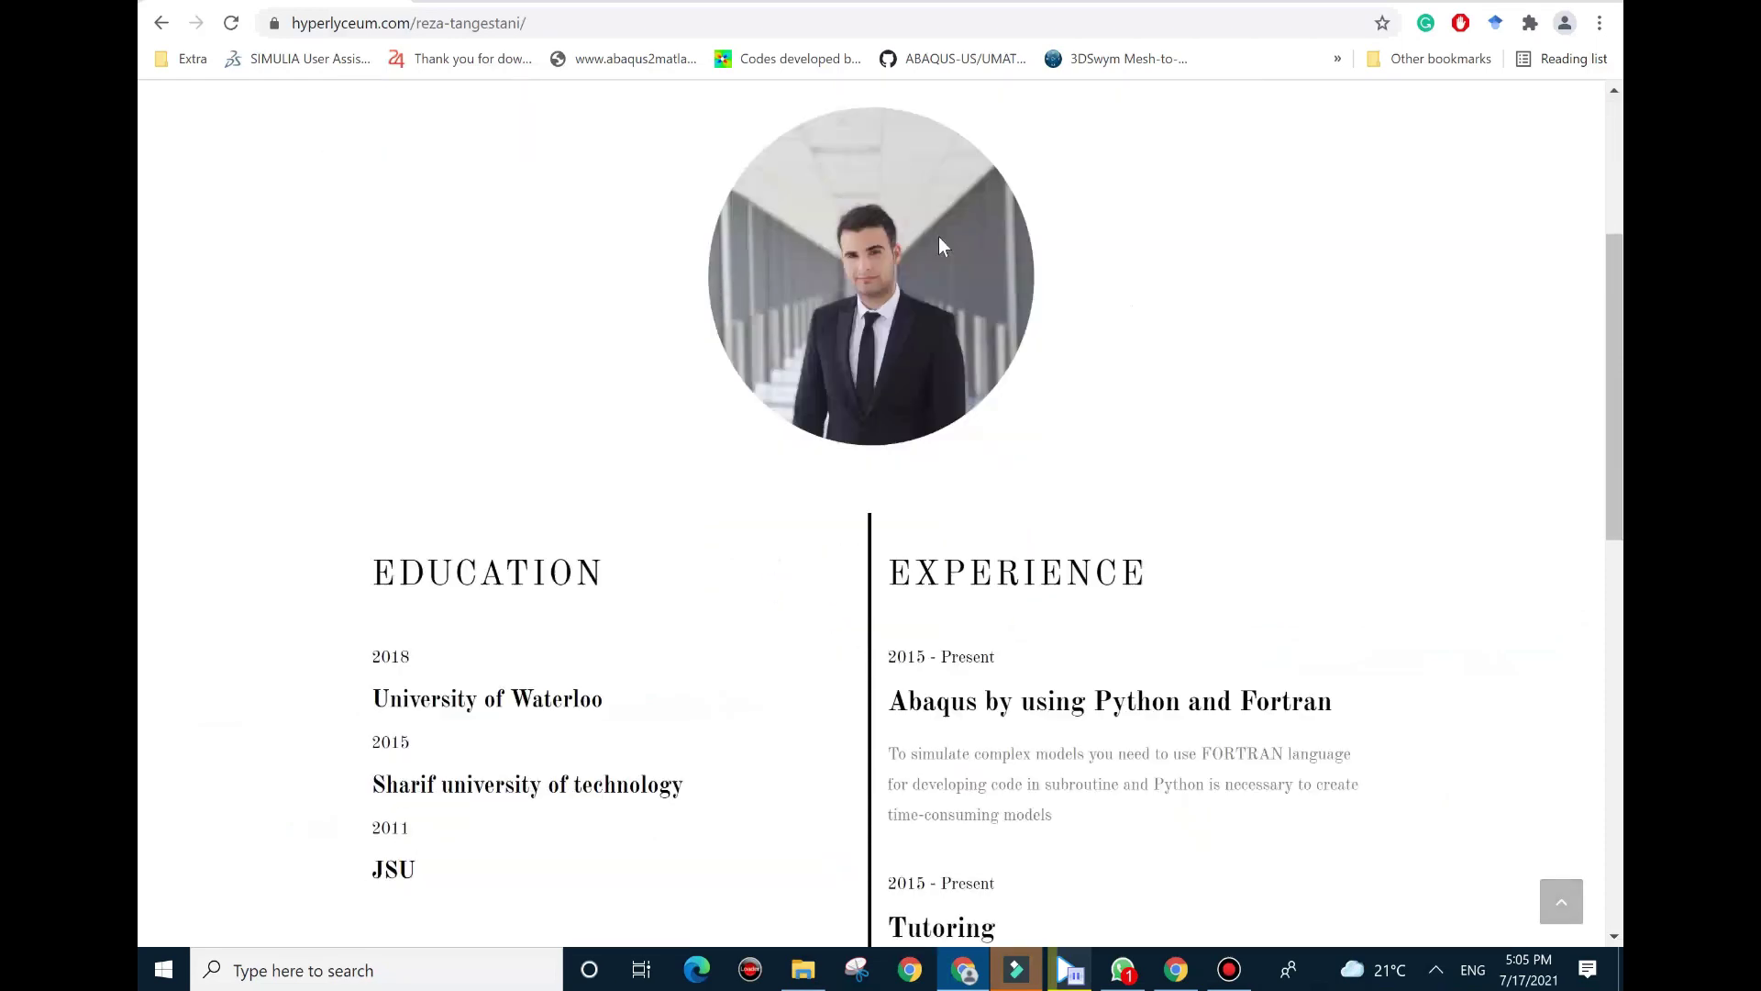
scroll(939, 237, "down", 5)
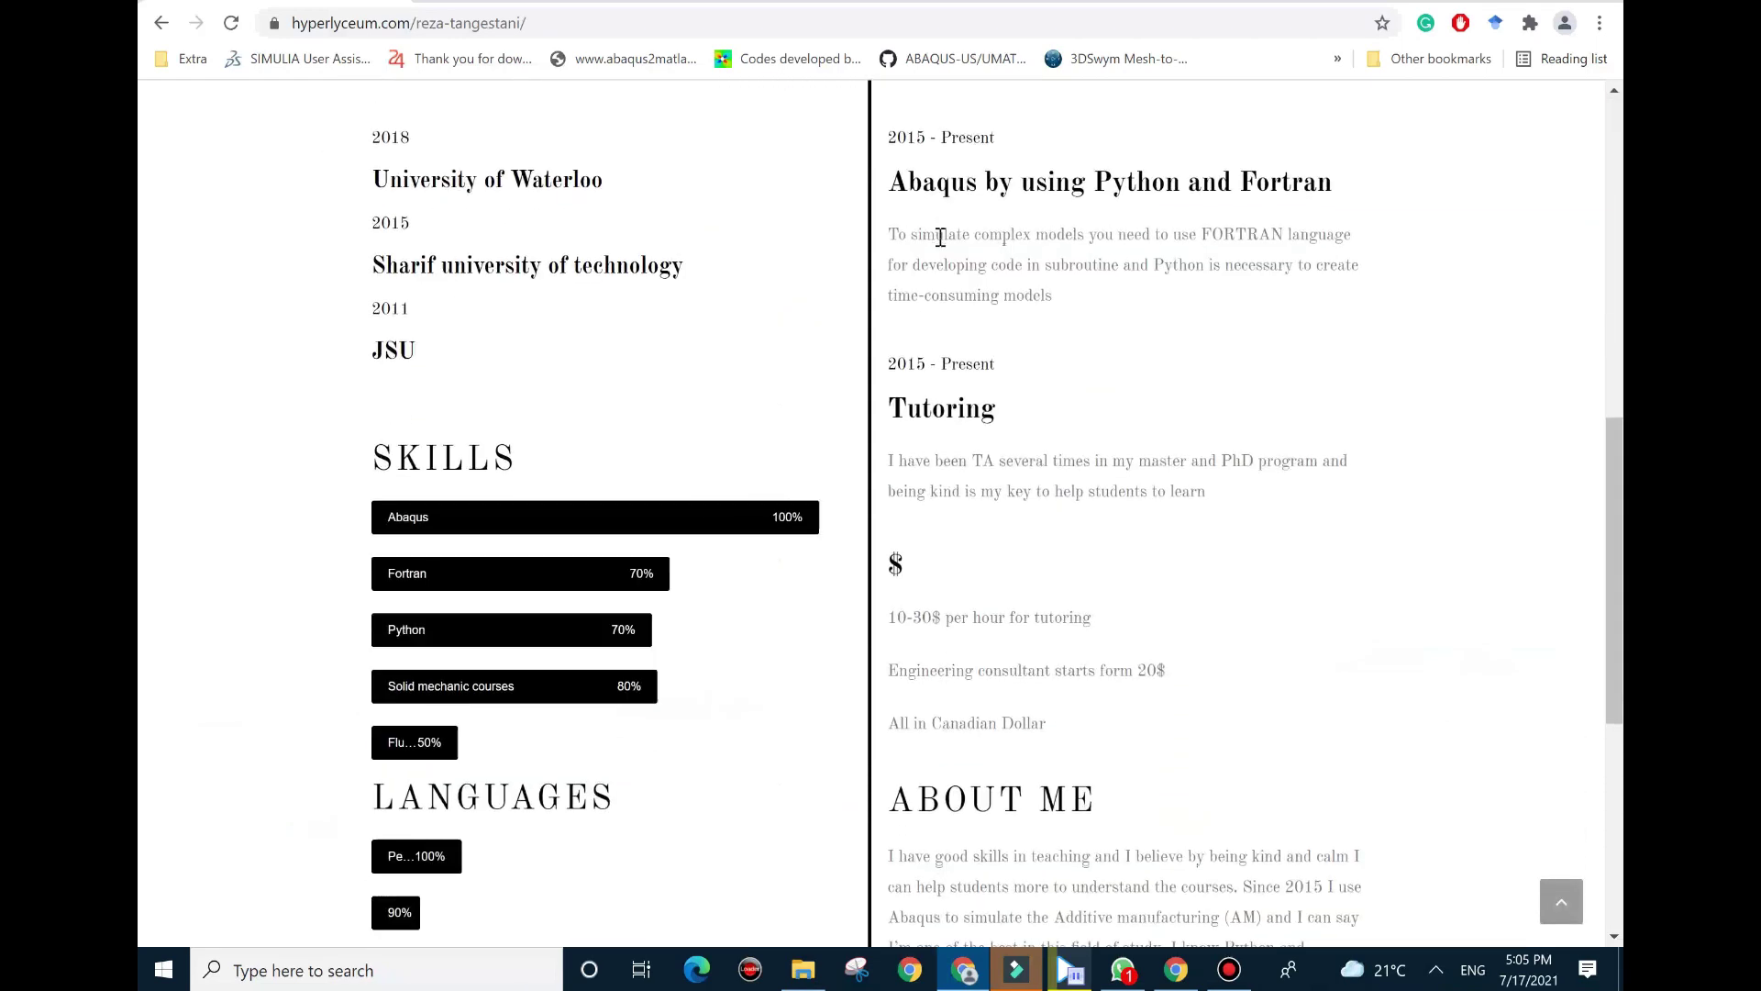
scroll(938, 237, "down", 4)
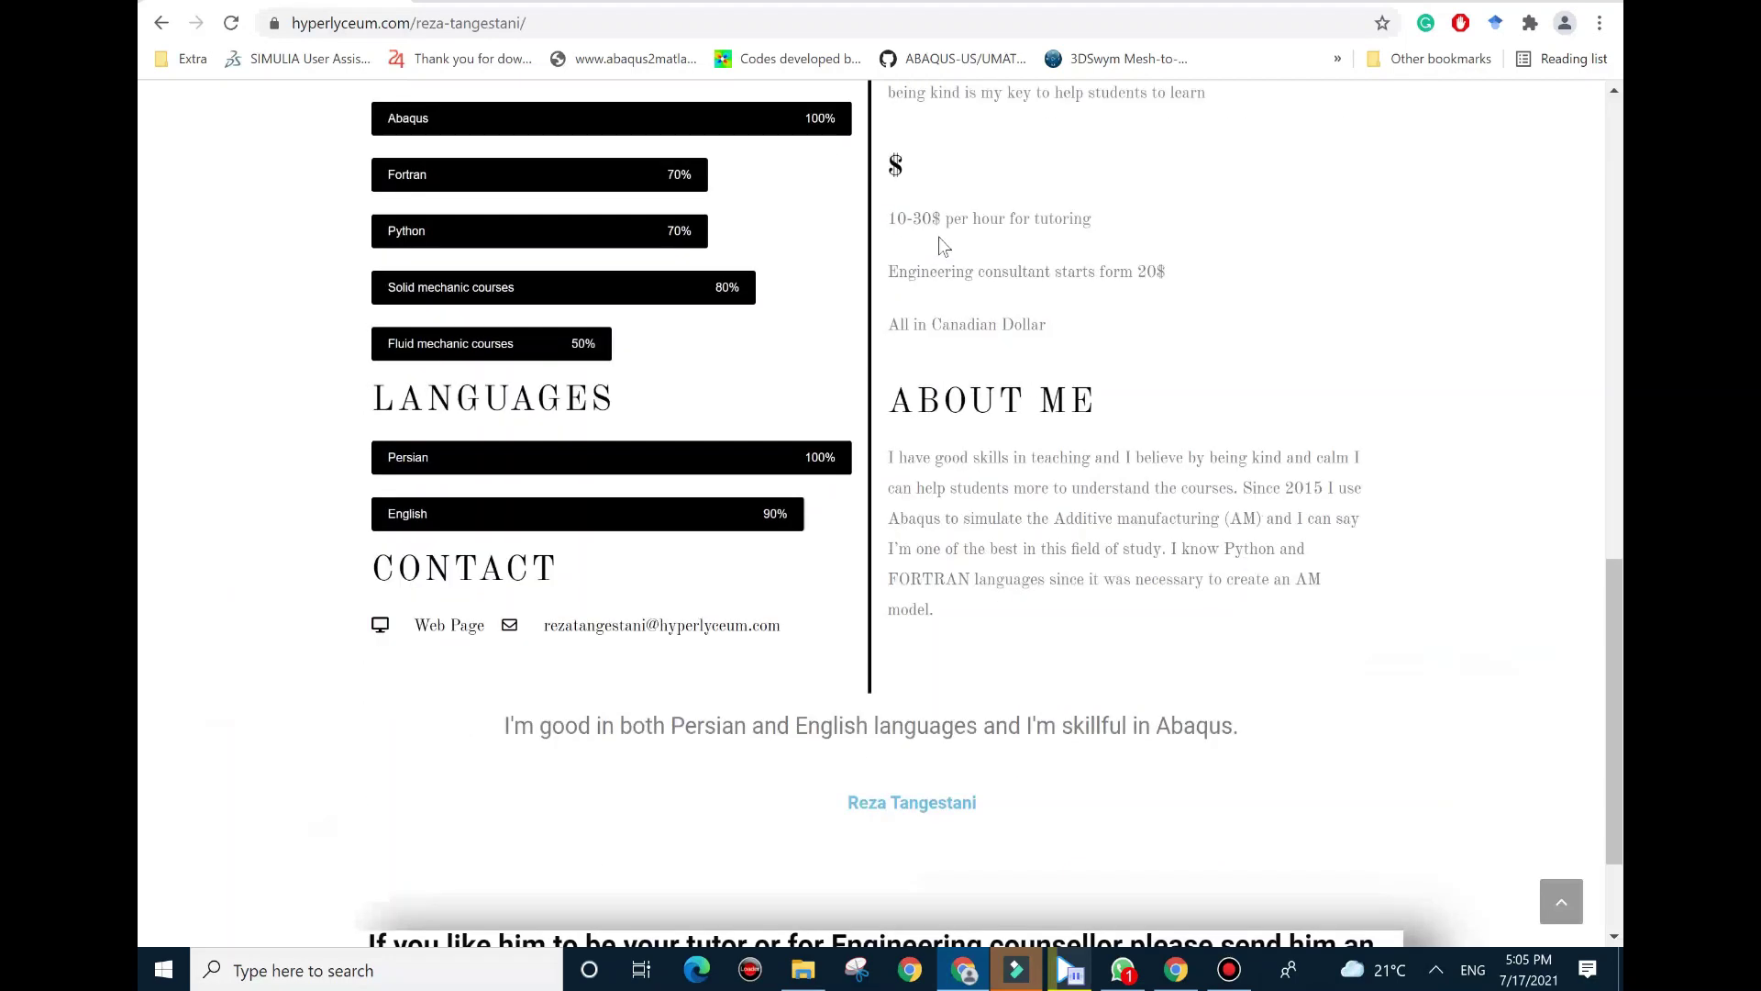
scroll(939, 236, "down", 2)
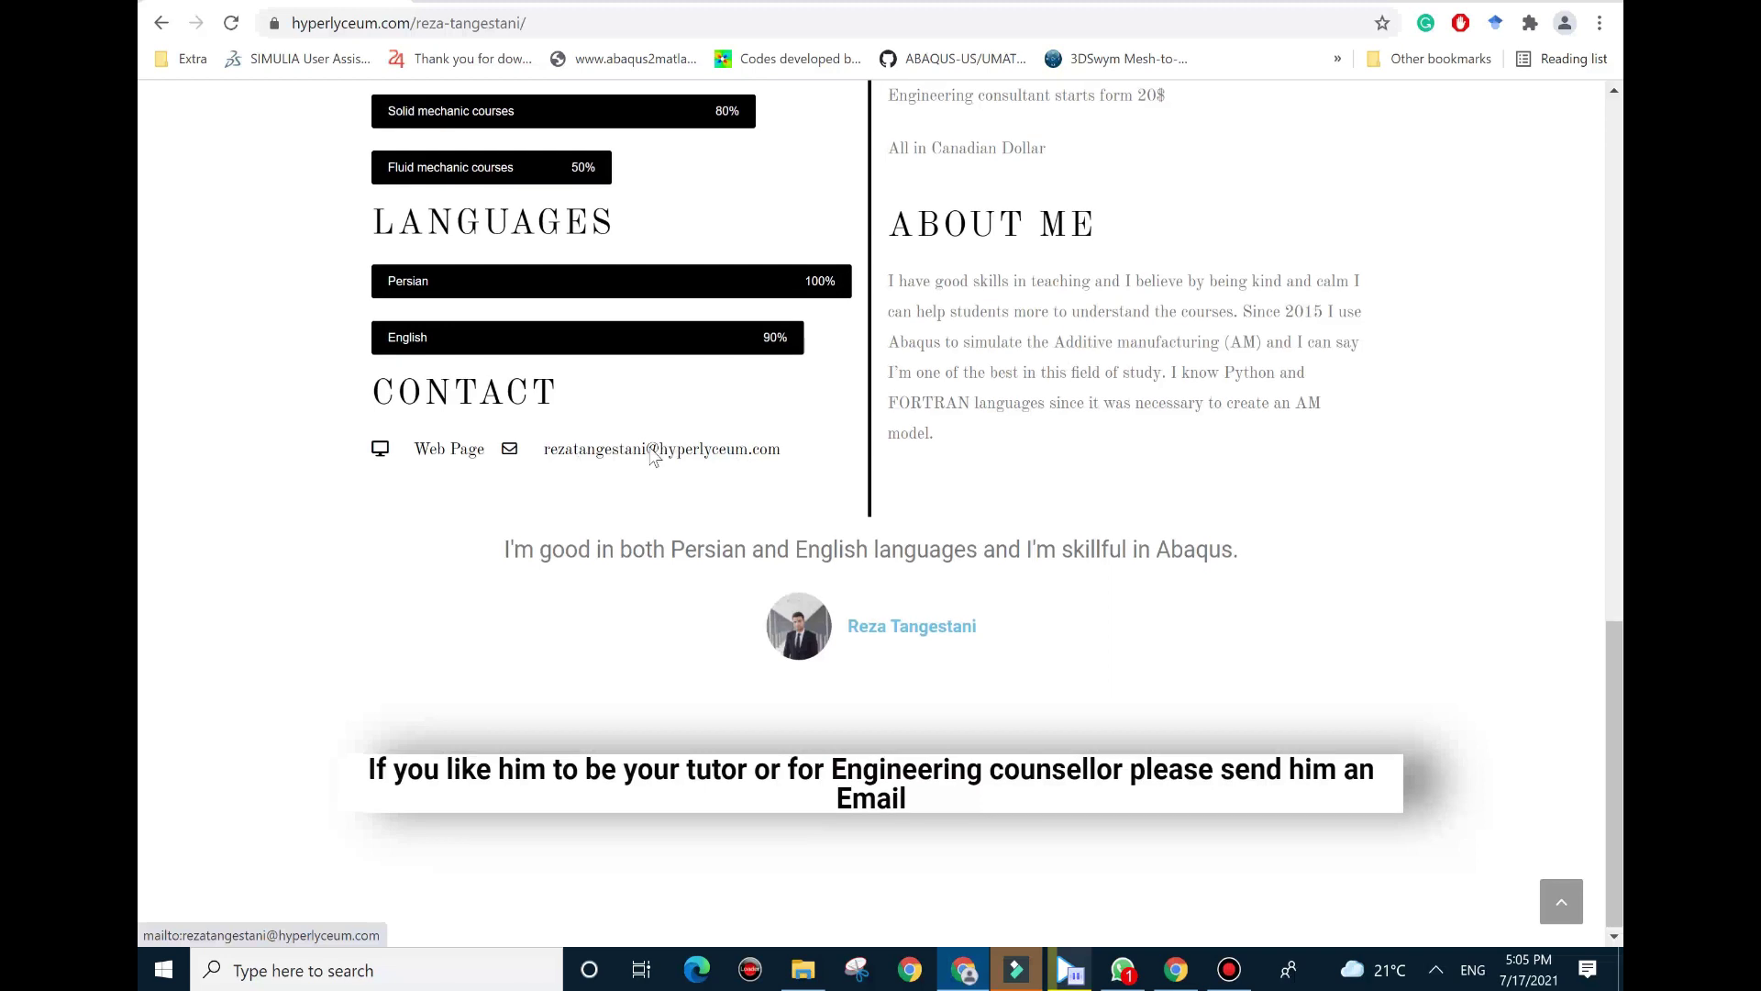
scroll(654, 455, "up", 2)
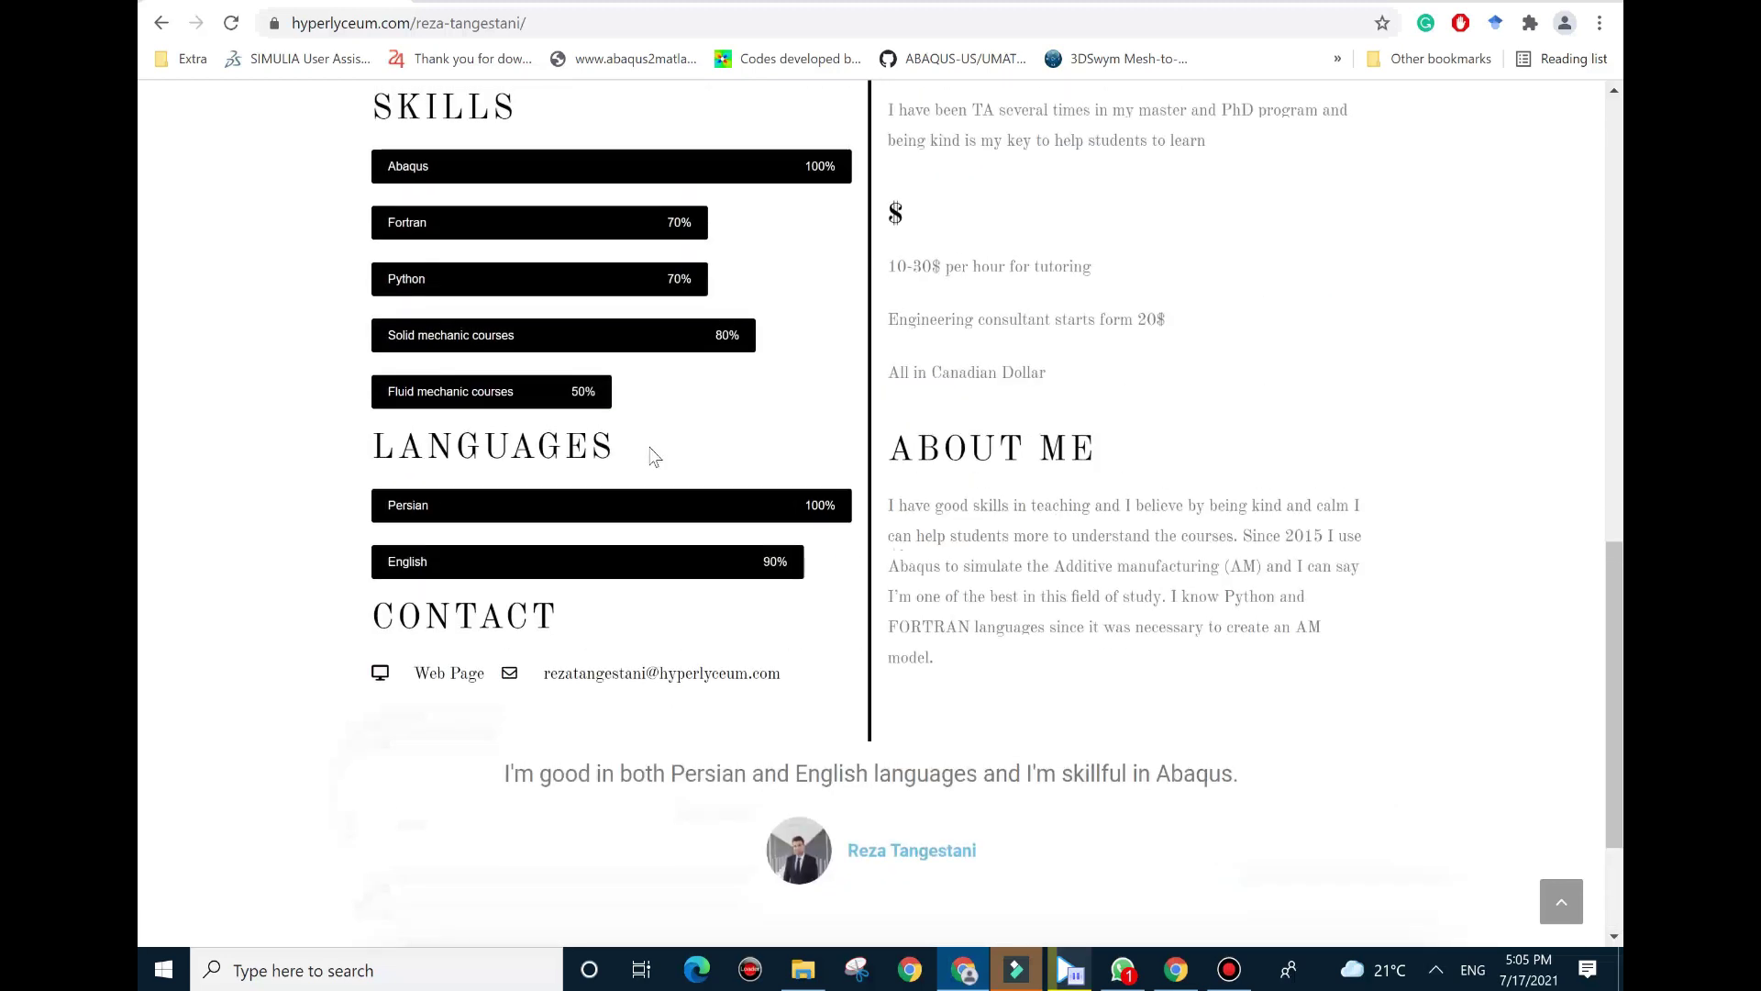